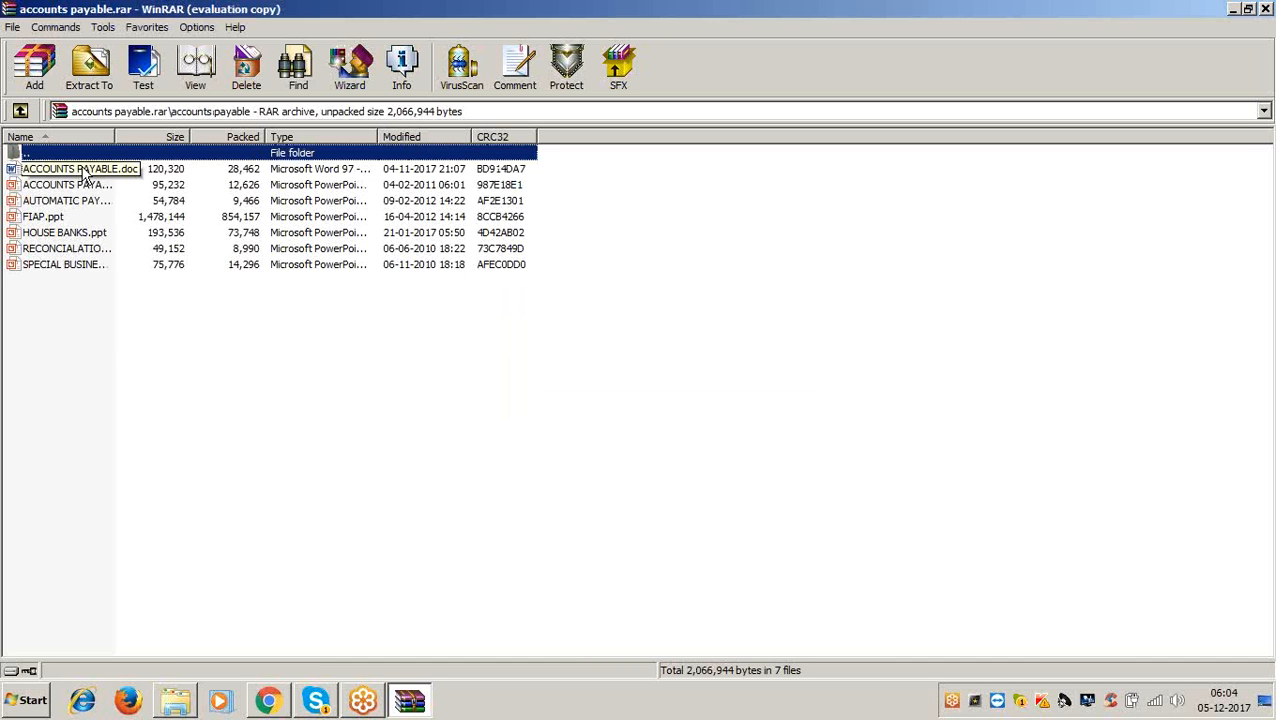
Step: Open ACCOUNTS PAYABLE.doc from the archive and review its procedures through to Step 11, execution of the Automatic Payment Program (T.Code F110)
double_click(86, 172)
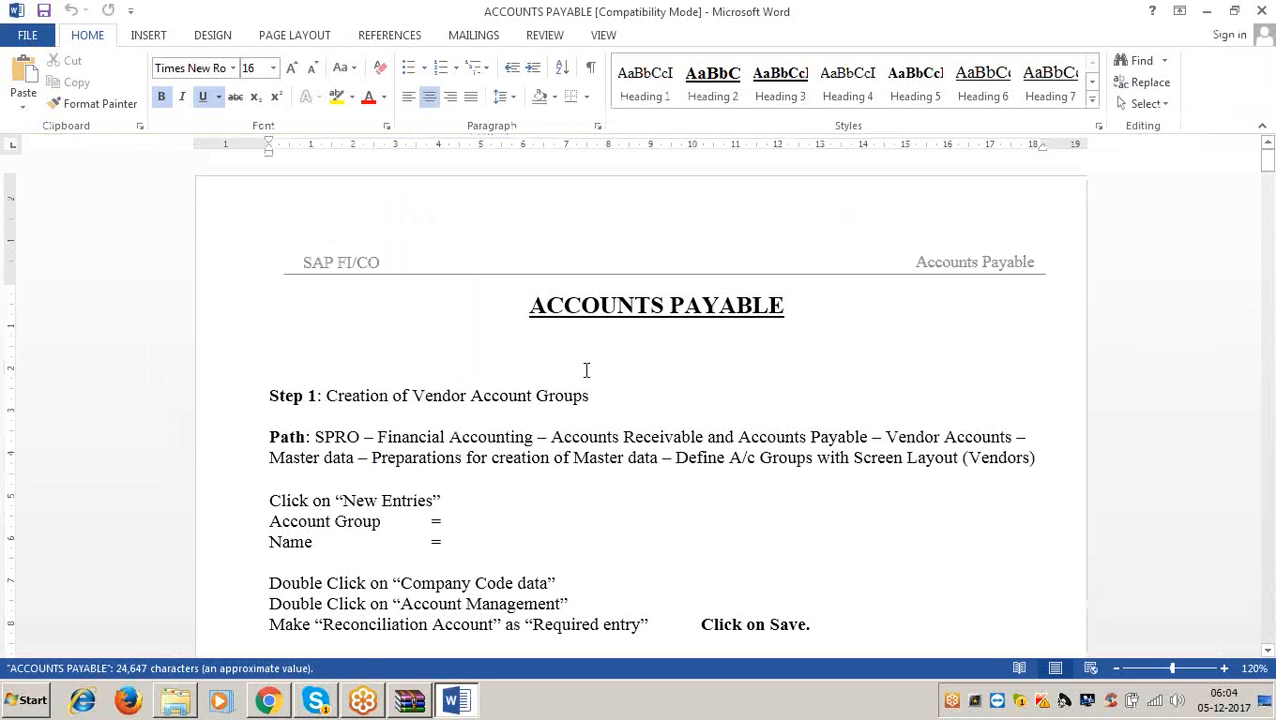
scroll(586, 370, "down", 15)
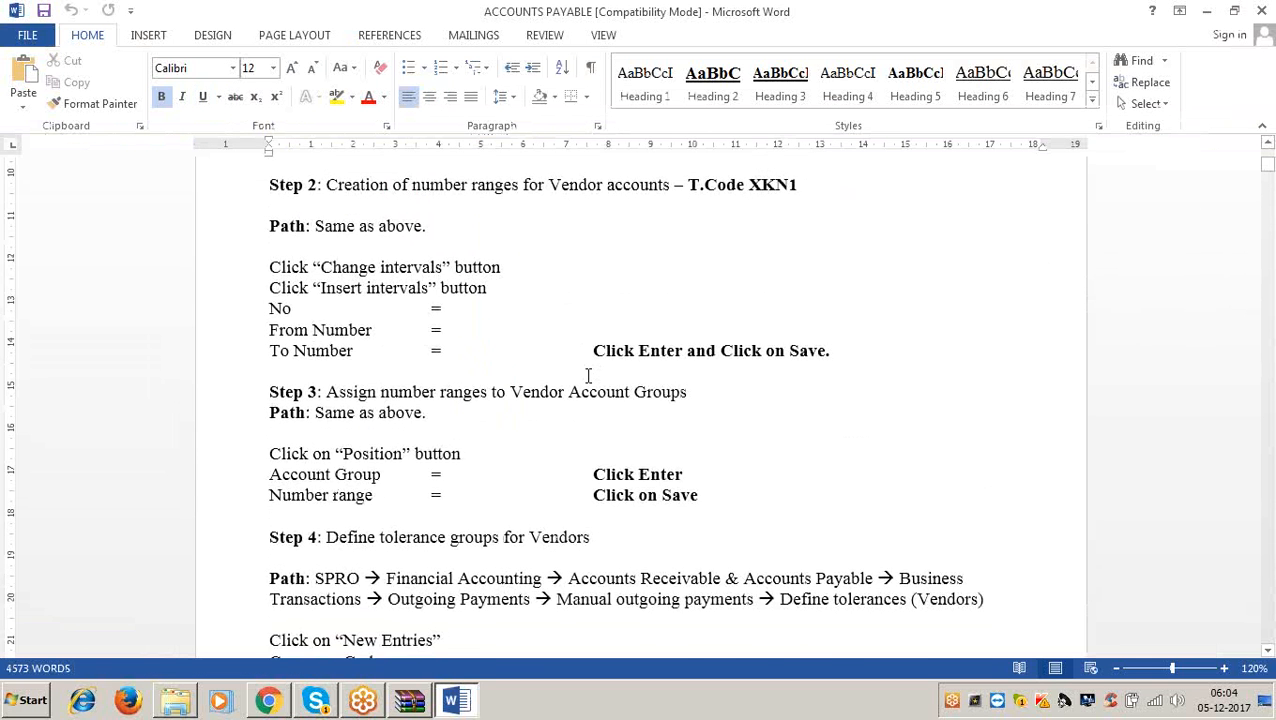
scroll(588, 375, "down", 20)
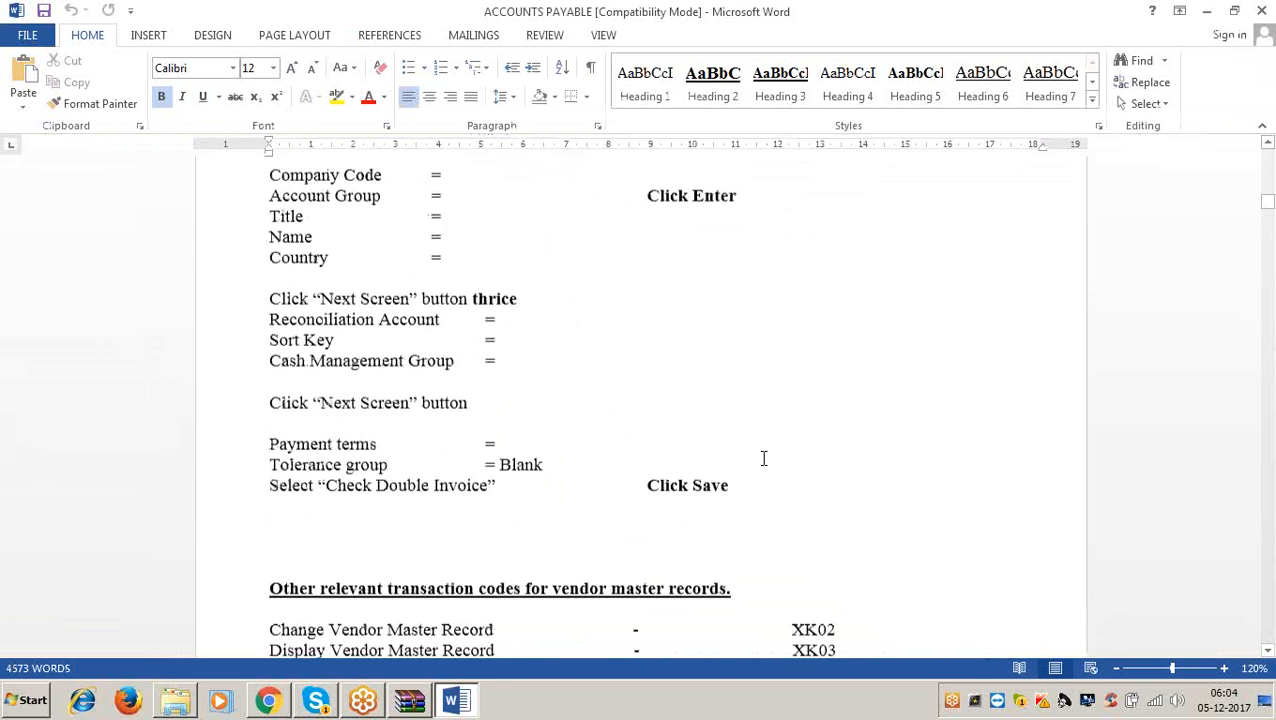
scroll(756, 468, "down", 20)
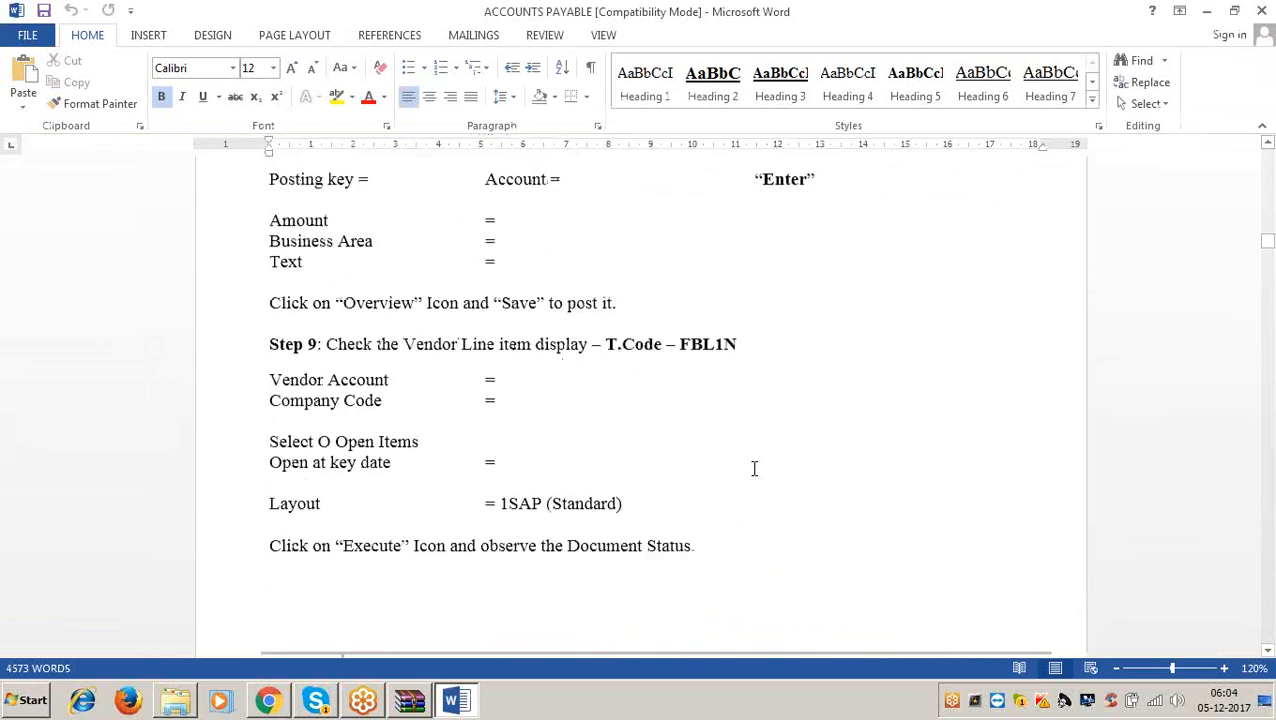
scroll(752, 465, "down", 20)
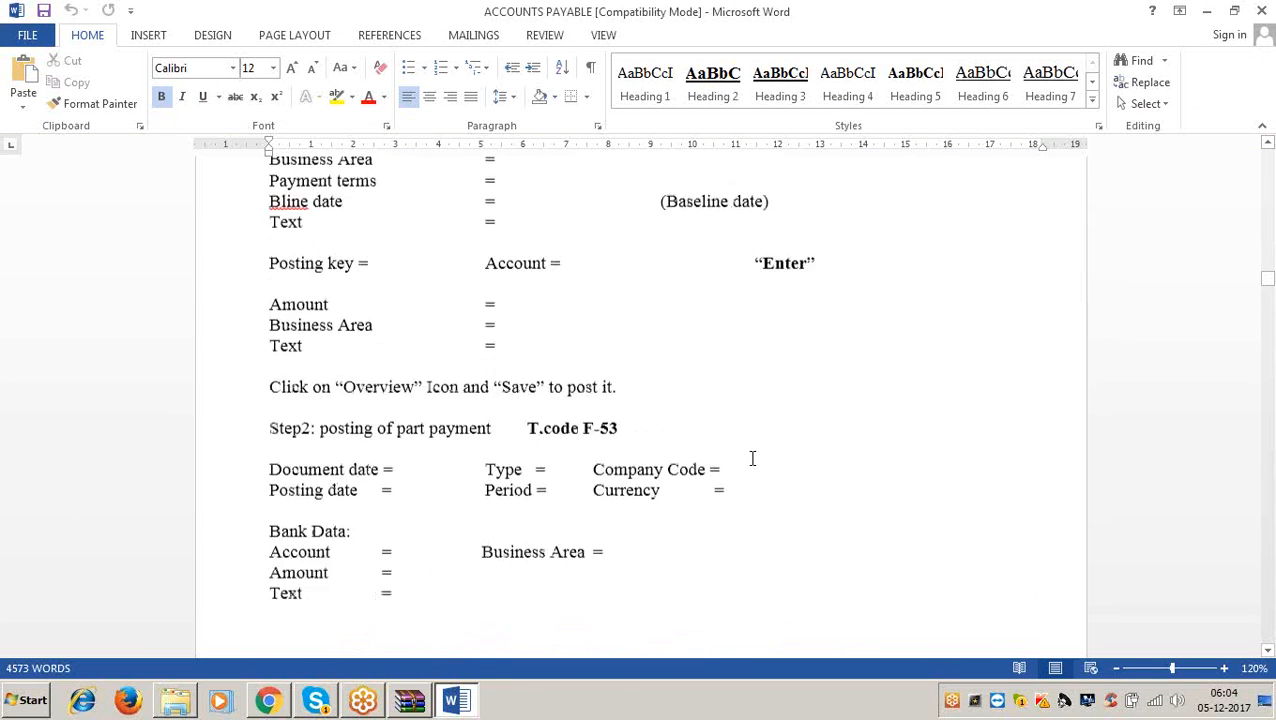
scroll(754, 458, "down", 20)
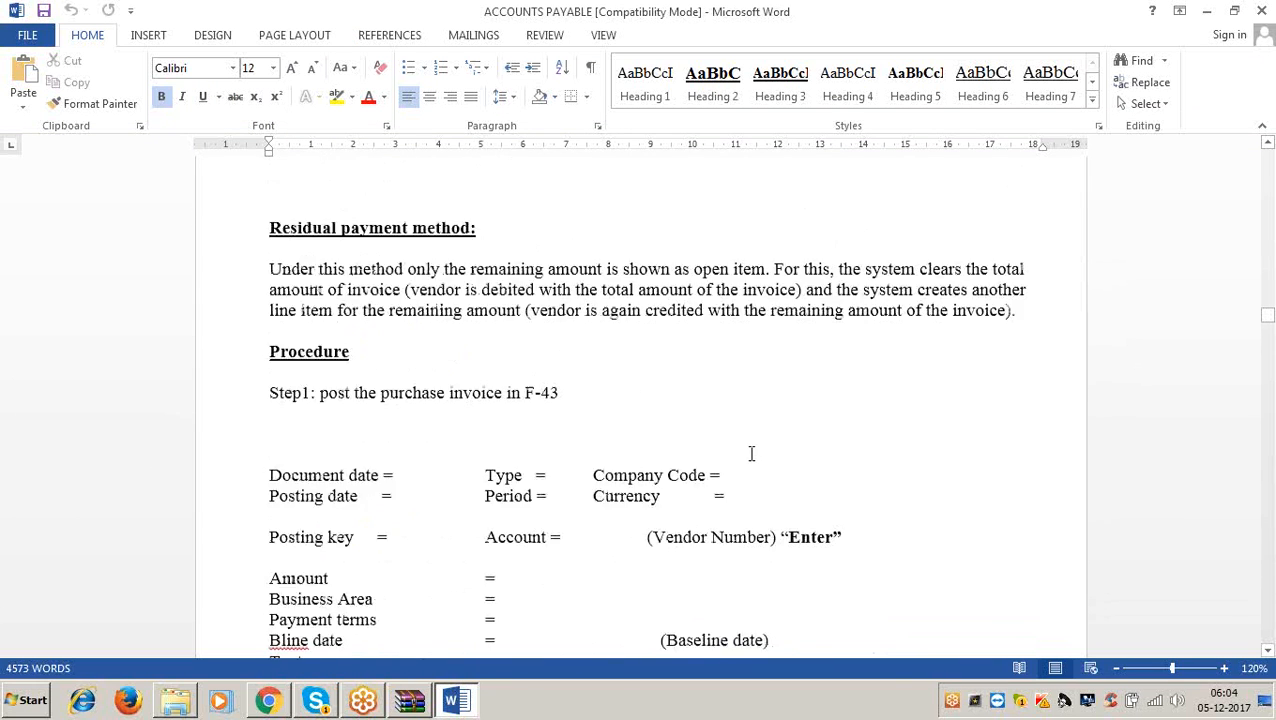
scroll(753, 455, "down", 20)
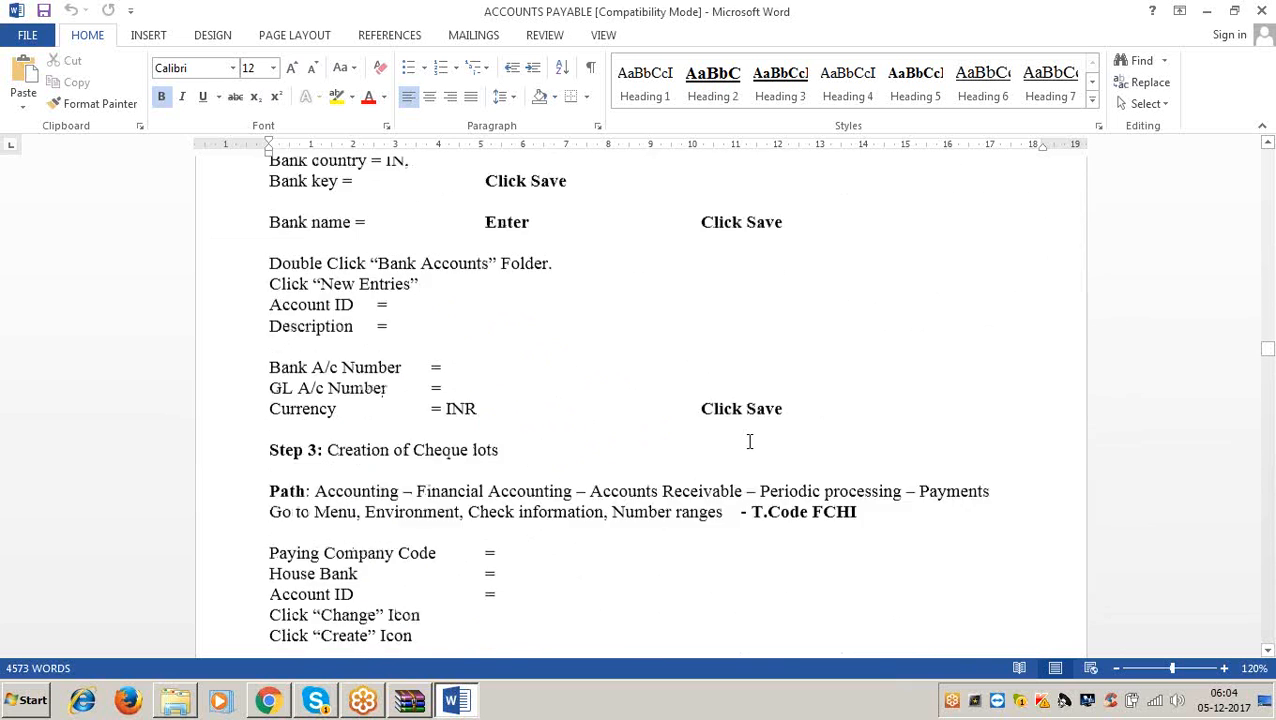
scroll(753, 440, "down", 20)
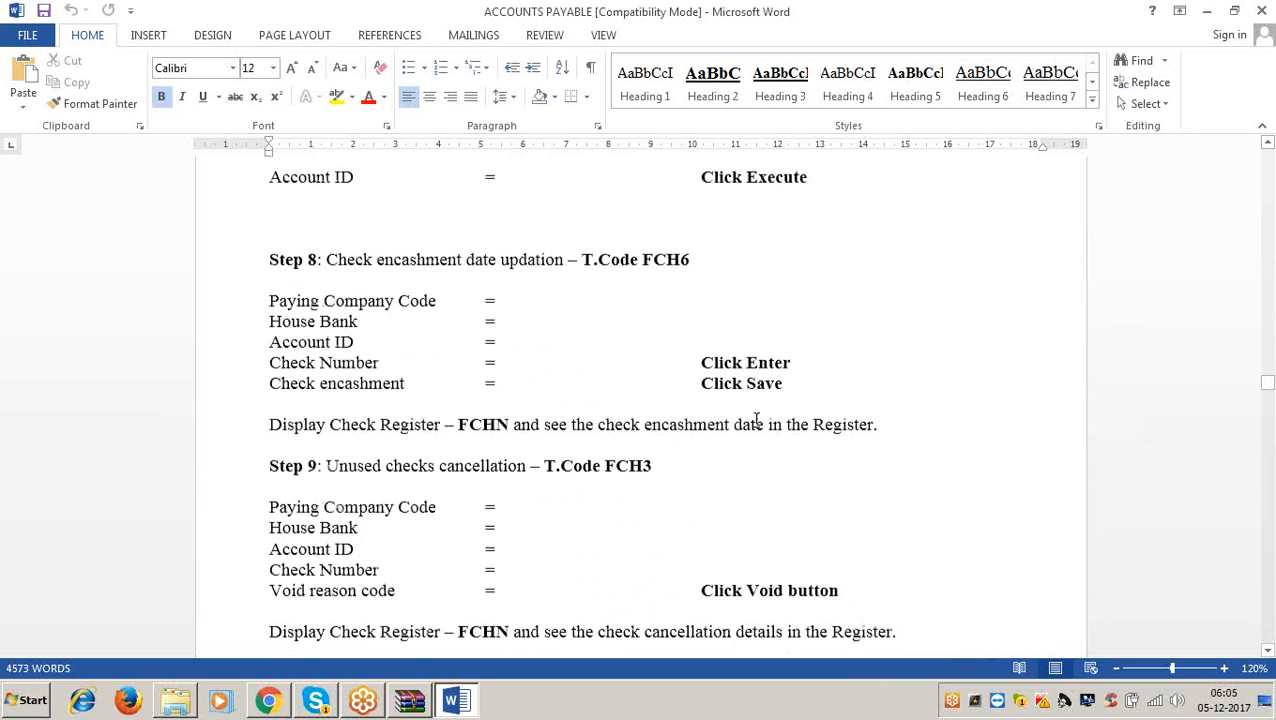
scroll(755, 417, "down", 20)
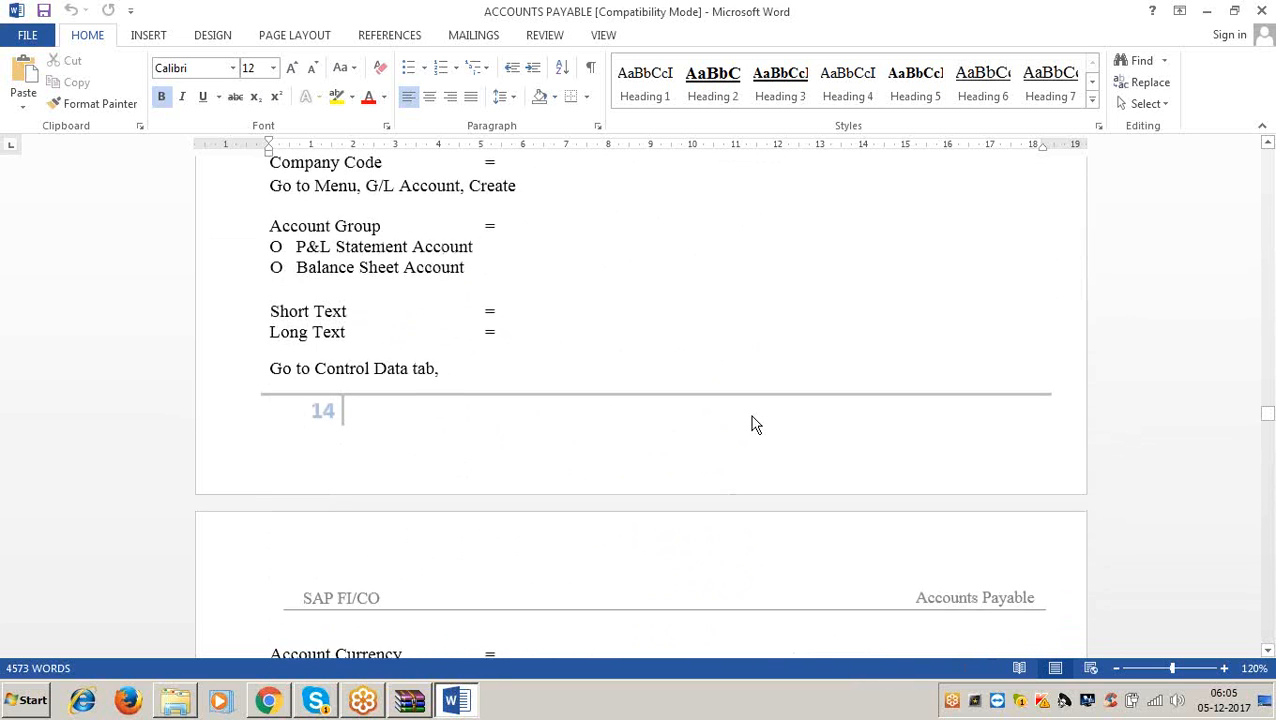
scroll(755, 414, "down", 20)
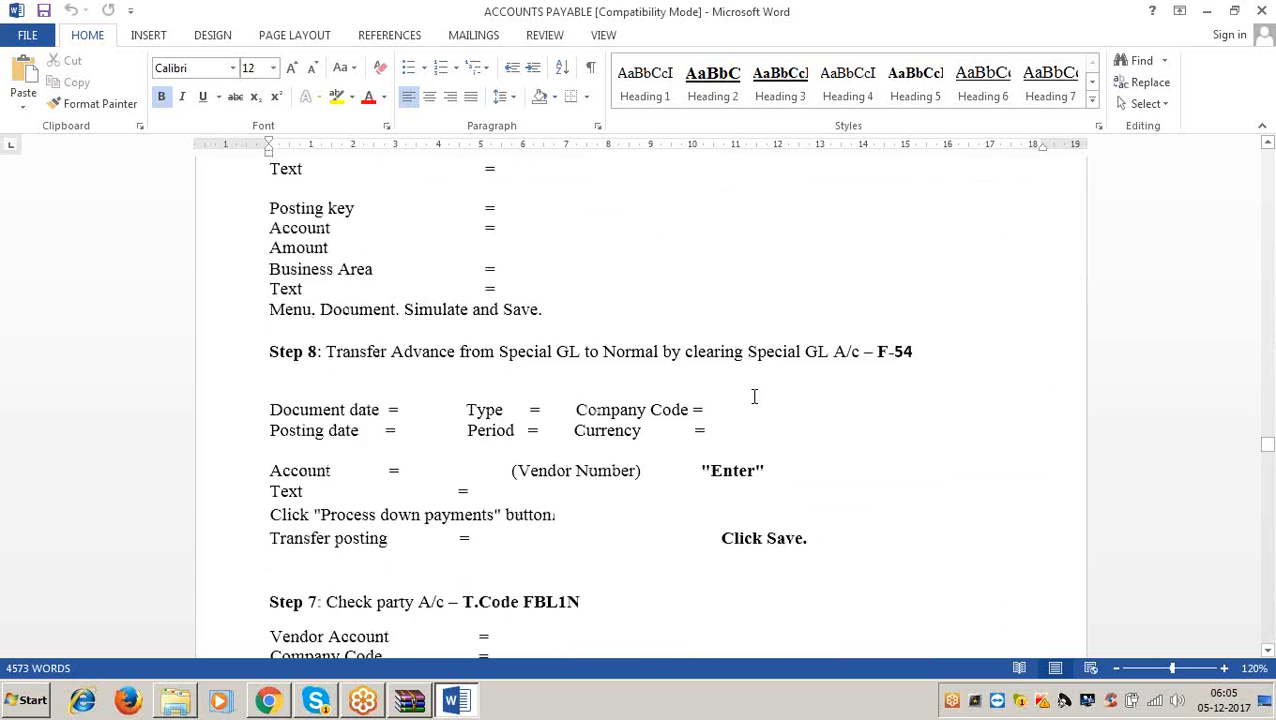
scroll(755, 404, "down", 15)
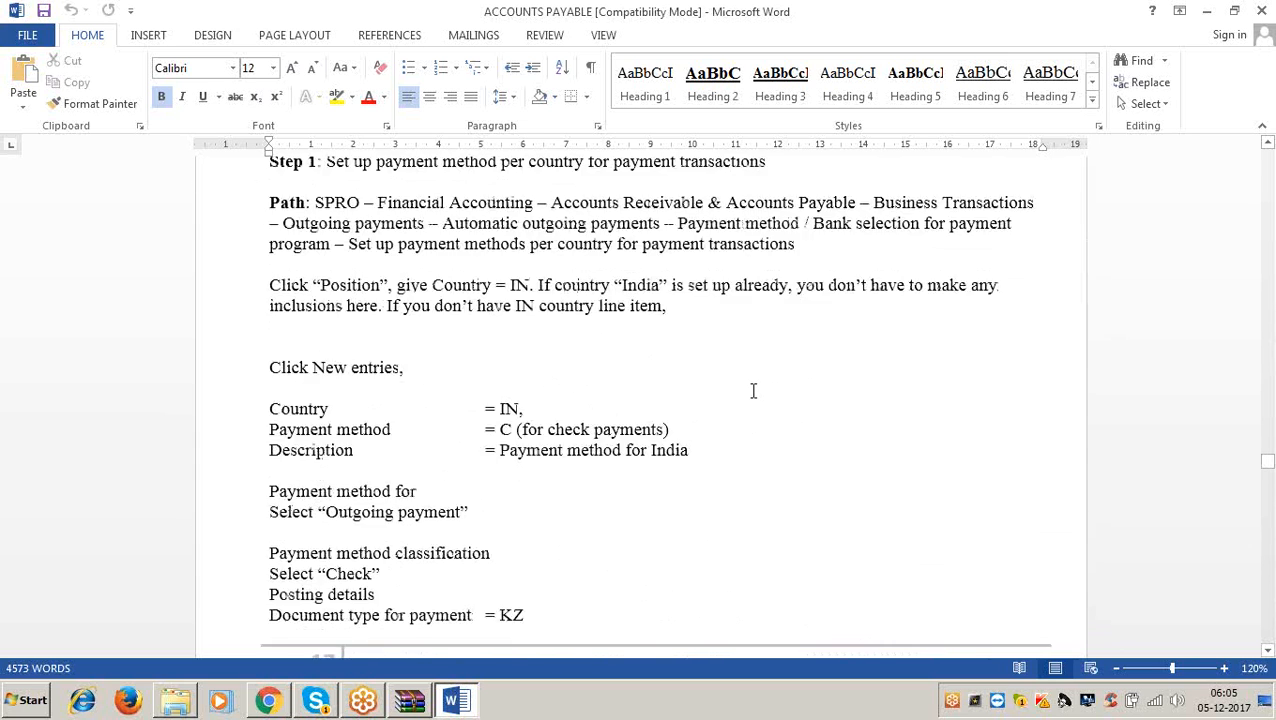
scroll(755, 396, "down", 20)
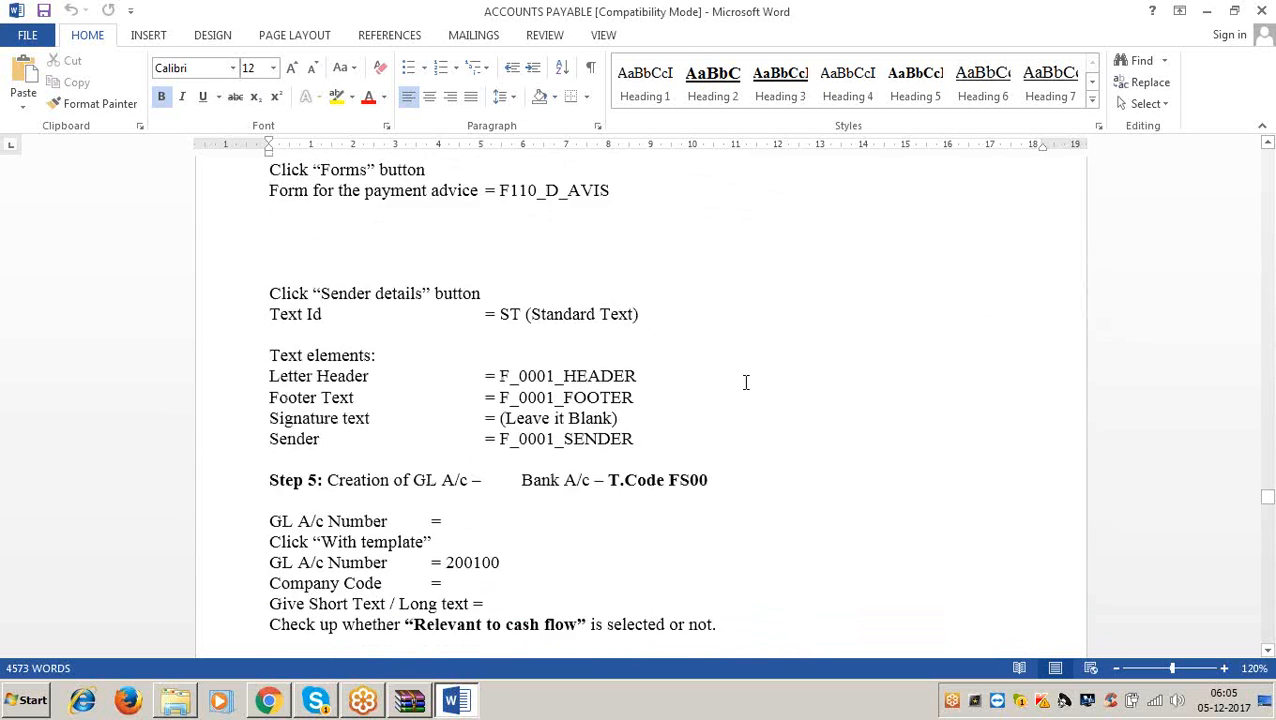
scroll(748, 386, "down", 20)
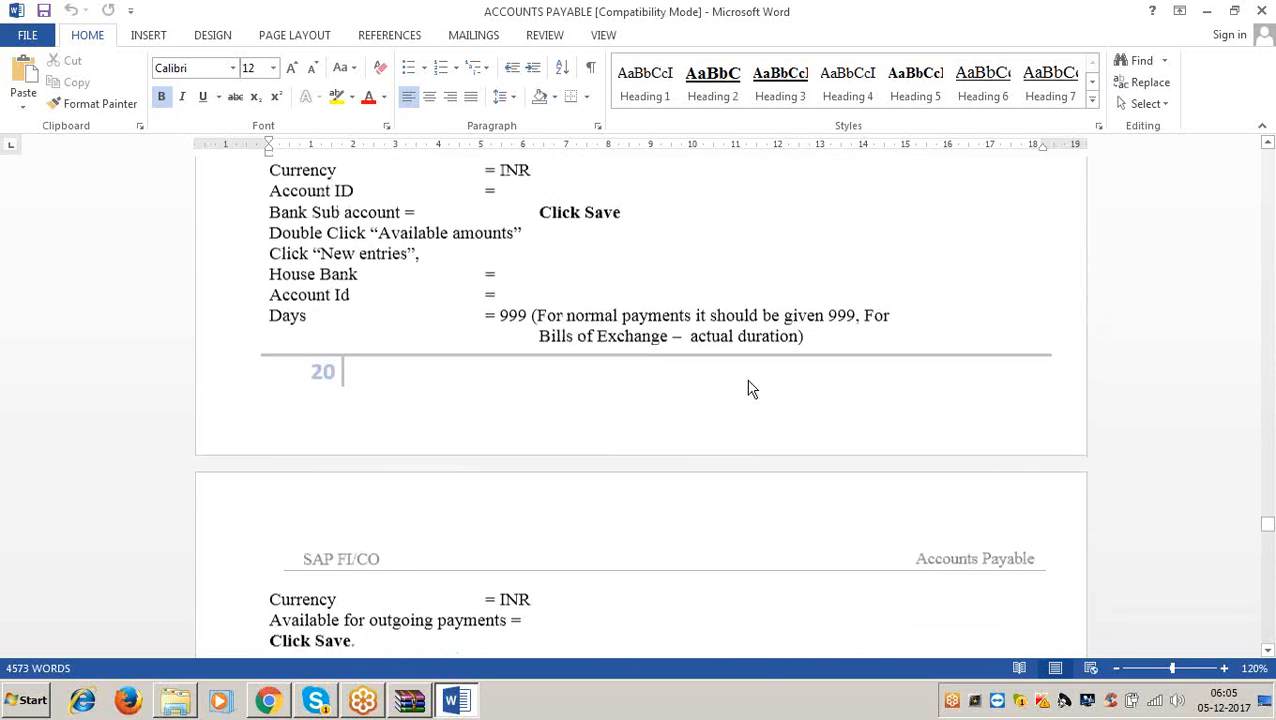
scroll(750, 380, "down", 20)
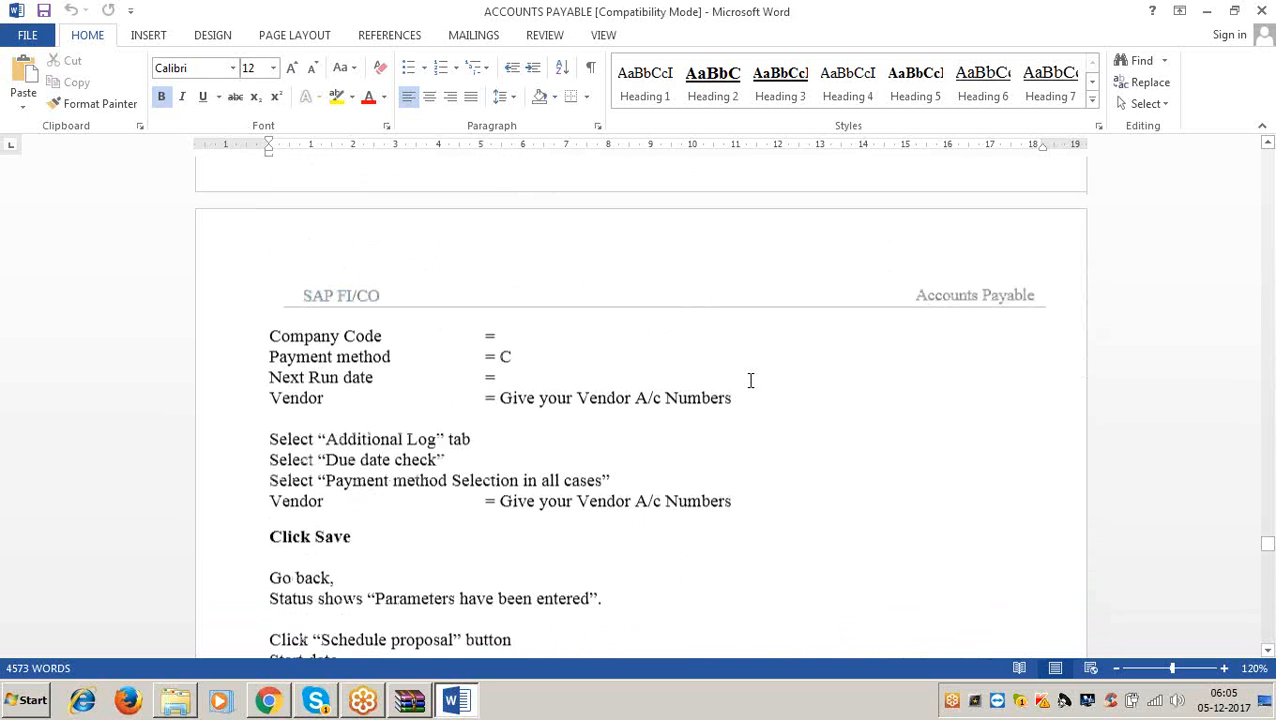
scroll(750, 380, "down", 6)
scroll(752, 378, "up", 14)
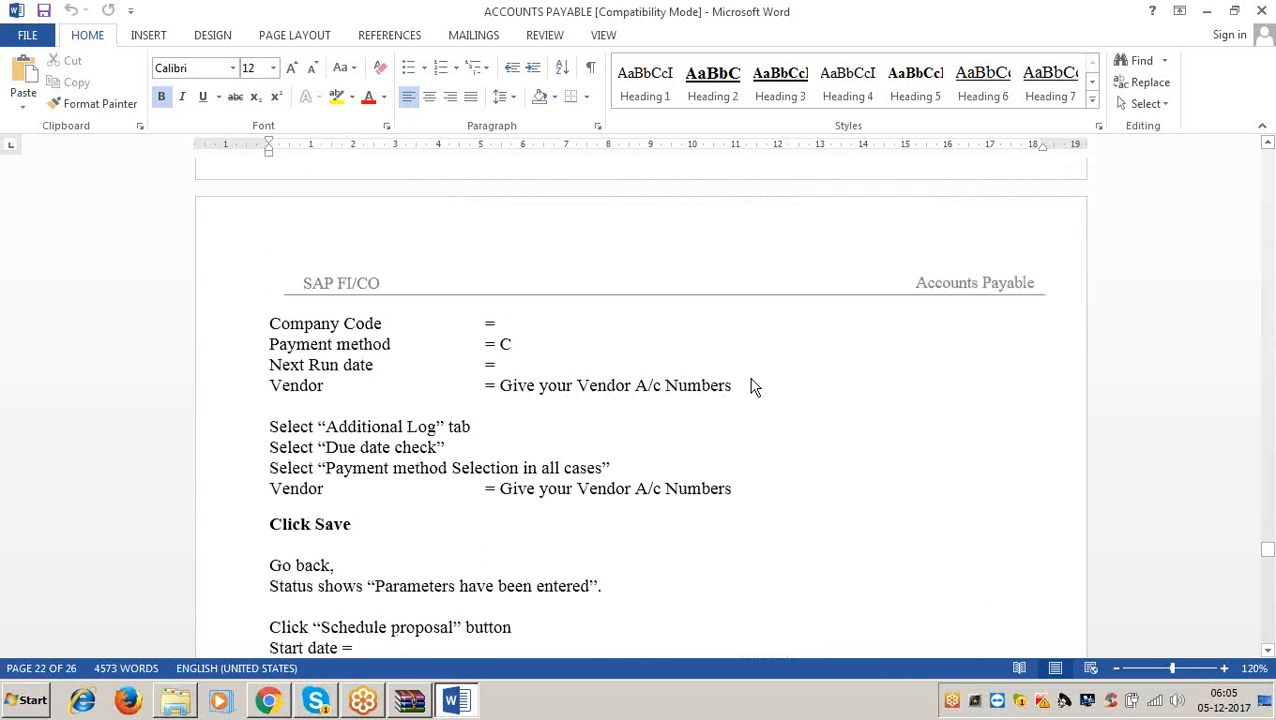
scroll(752, 378, "up", 1)
scroll(765, 480, "down", 2)
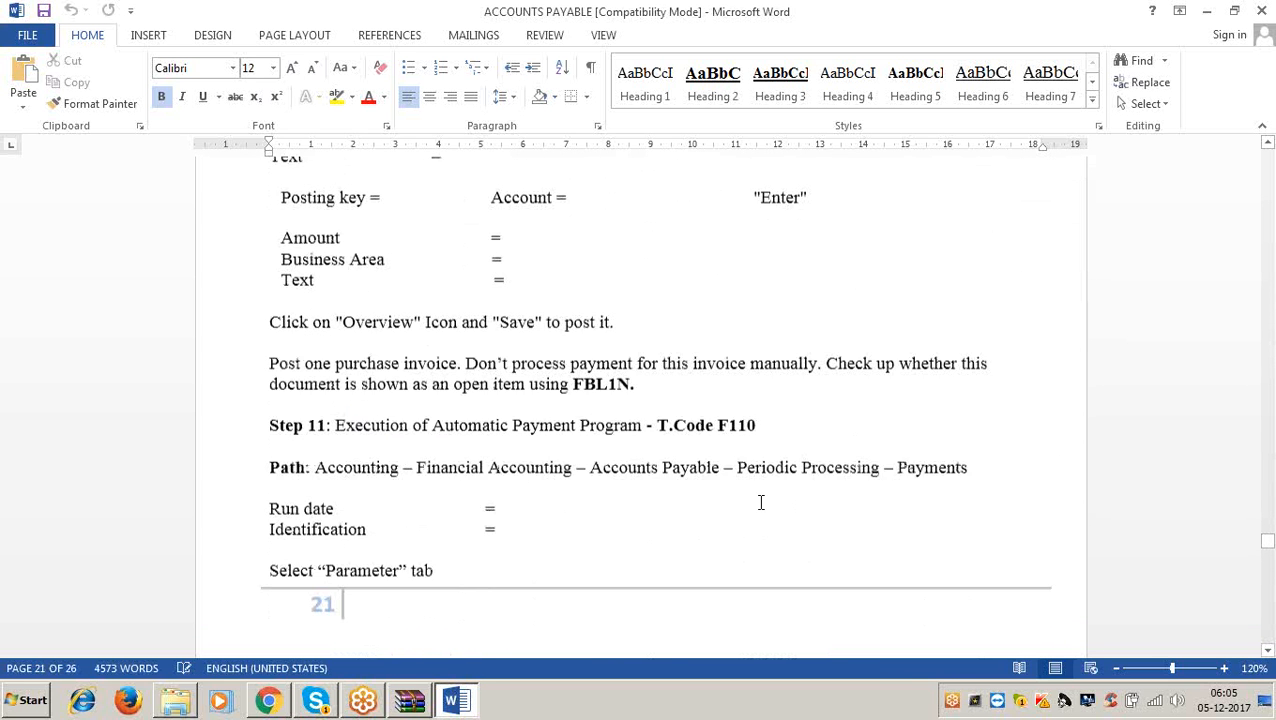
left_click(756, 408)
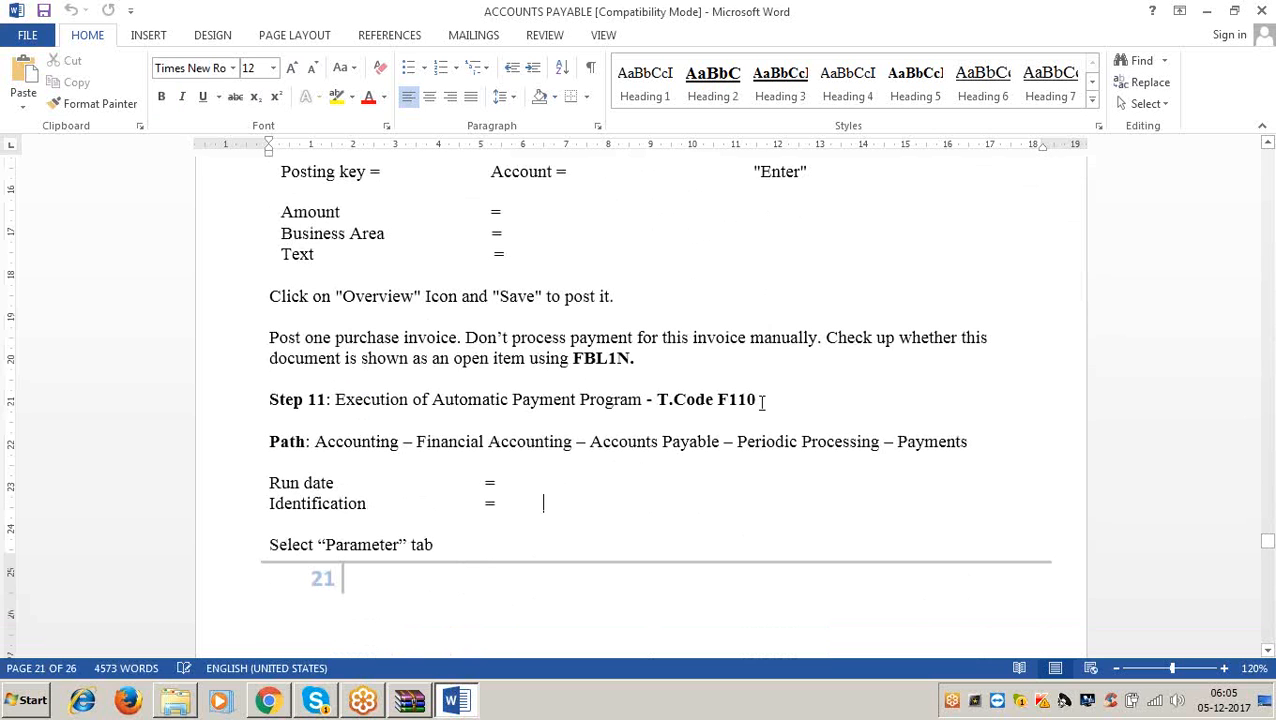
Step: Minimize the document, archive and folder windows, then switch to SAP Logon and open the SAP ECC EHP6 system
left_click(1205, 12)
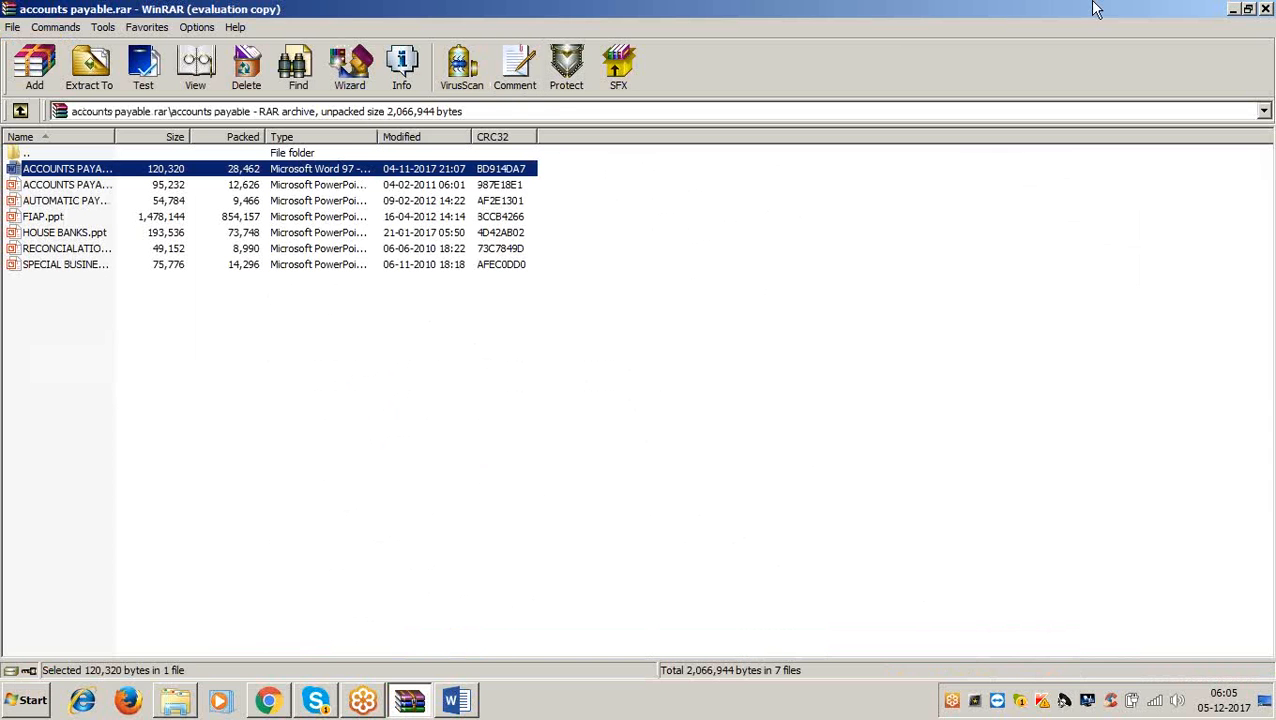
left_click(1230, 10)
left_click(1231, 8)
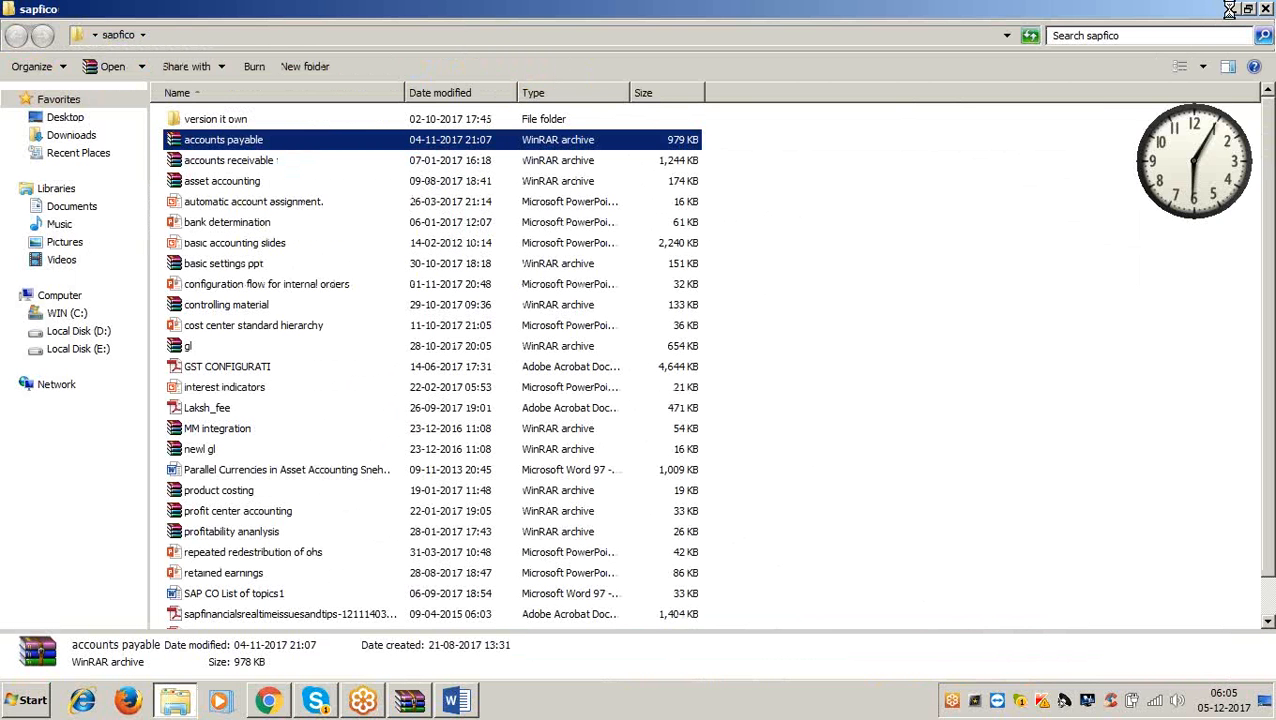
left_click(96, 131)
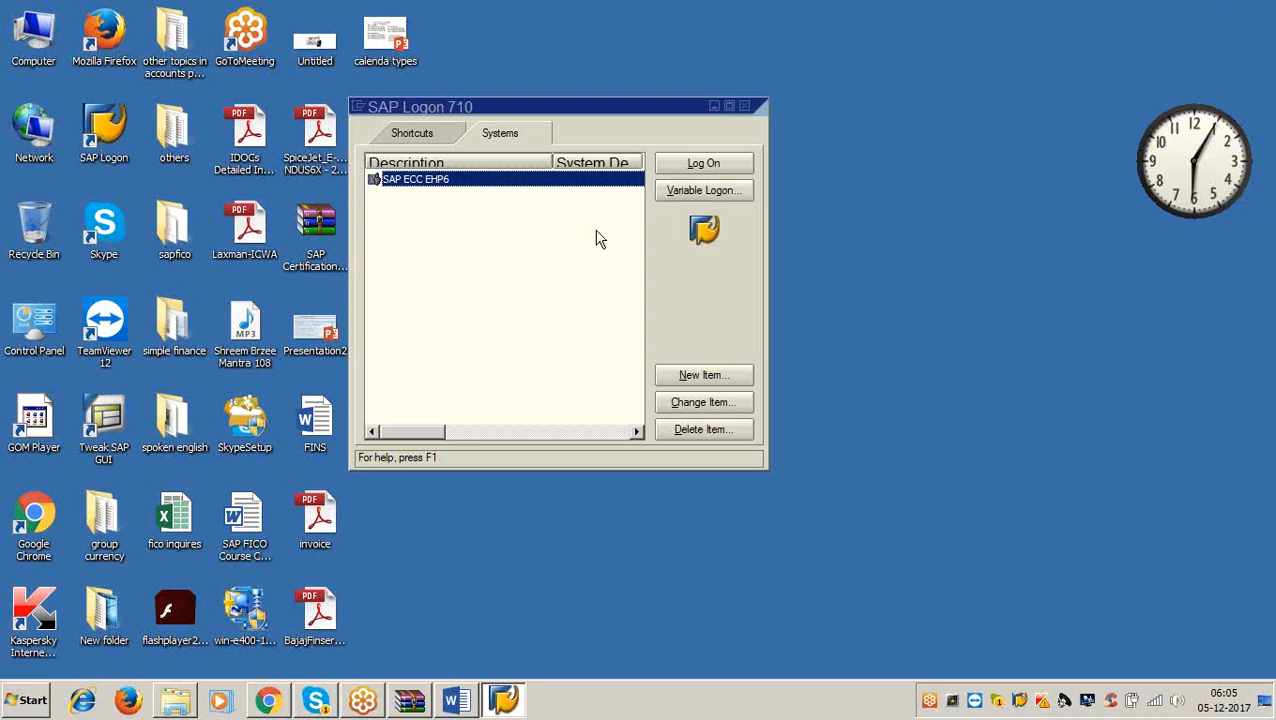
left_click(731, 160)
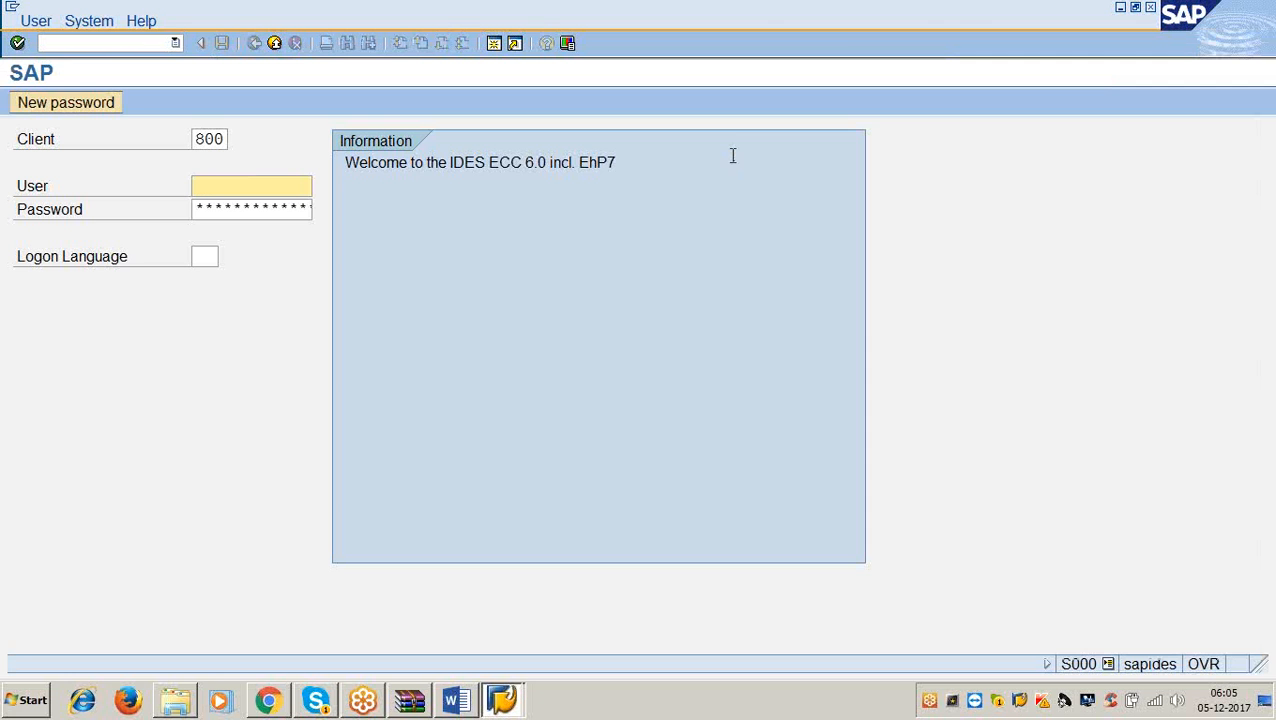
Step: Log on to client 800 with the user name and account password
type("lakshman")
key("Tab")
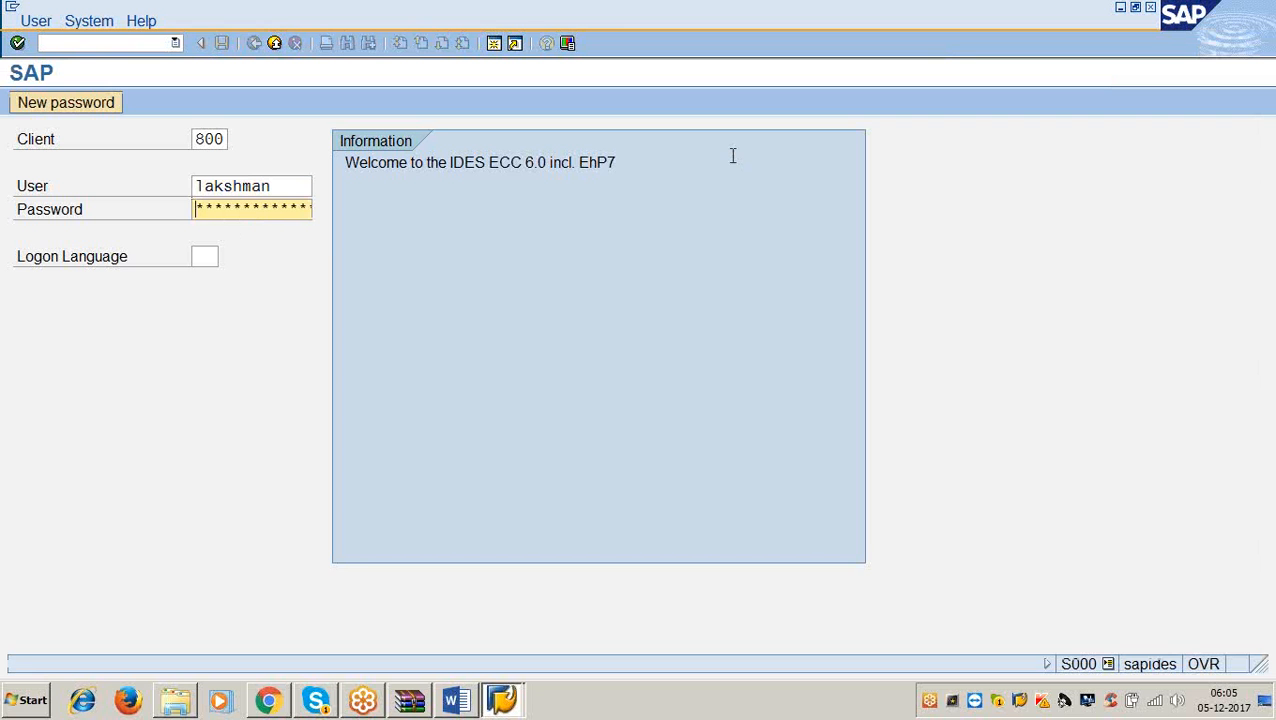
key("Return")
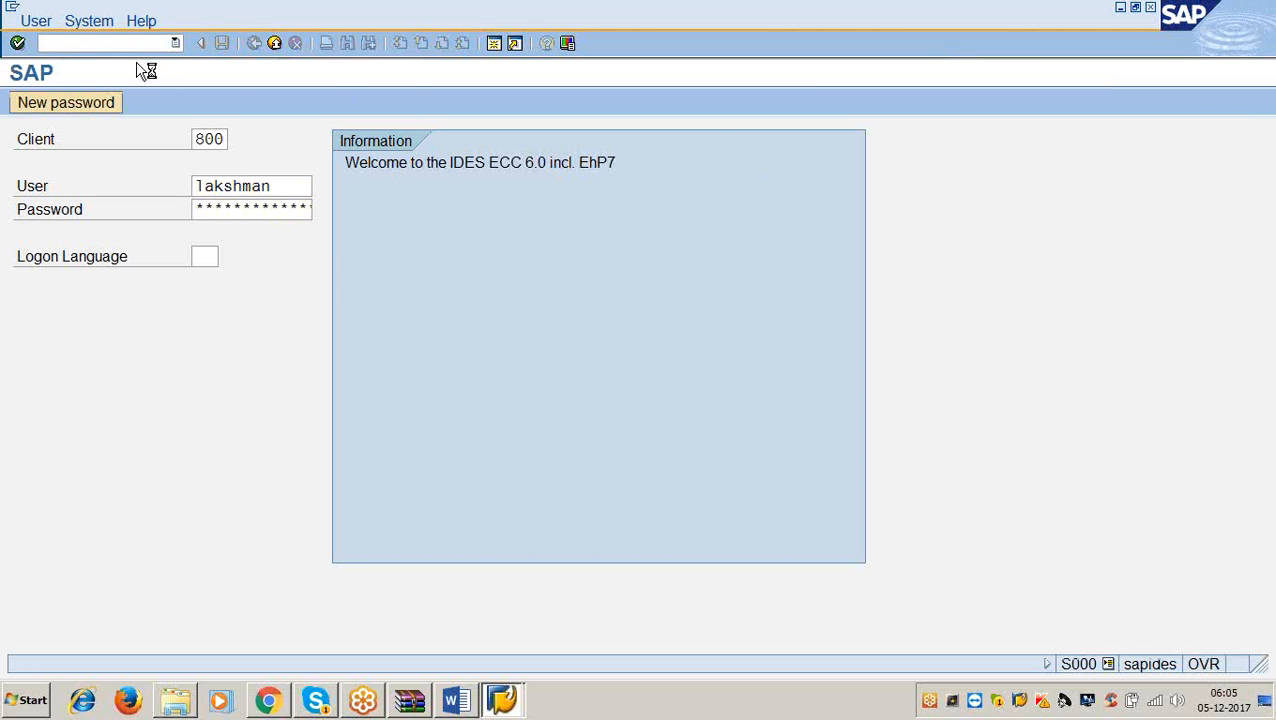
Step: Start transaction F110 and enter run date 5.12.2017 and identification abc1 for the payment run
type("i")
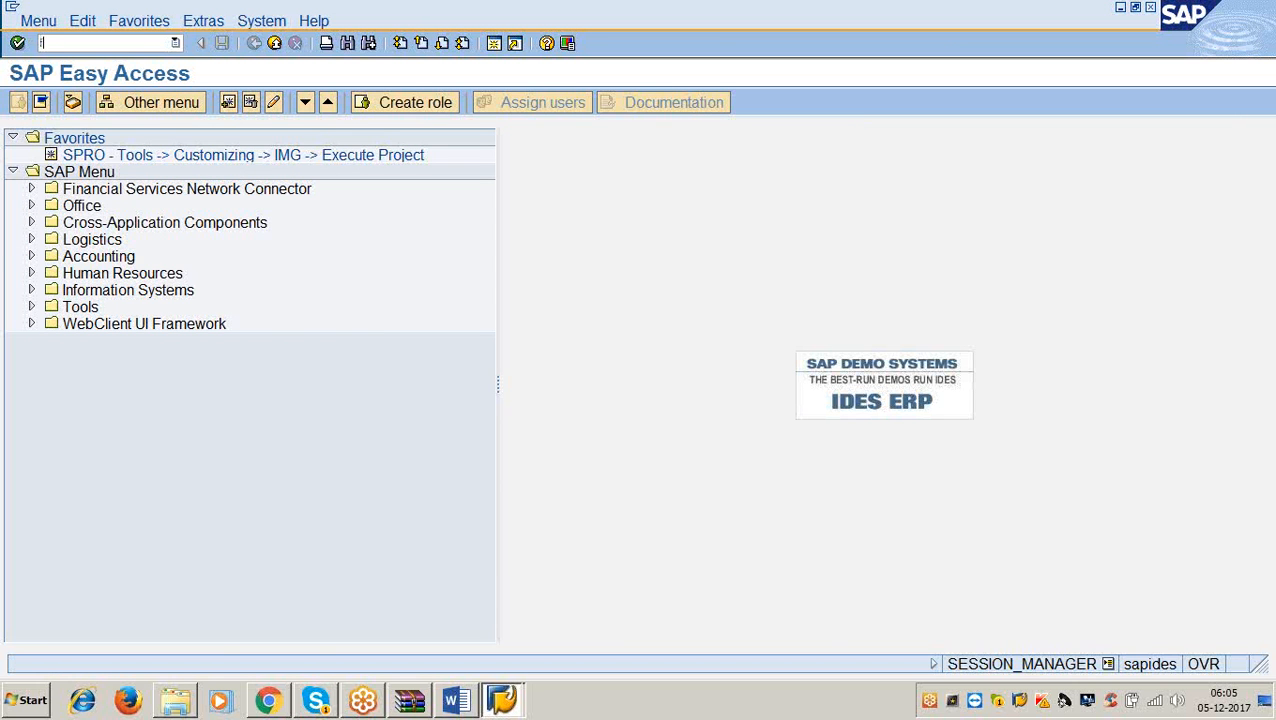
type("110")
key("Return")
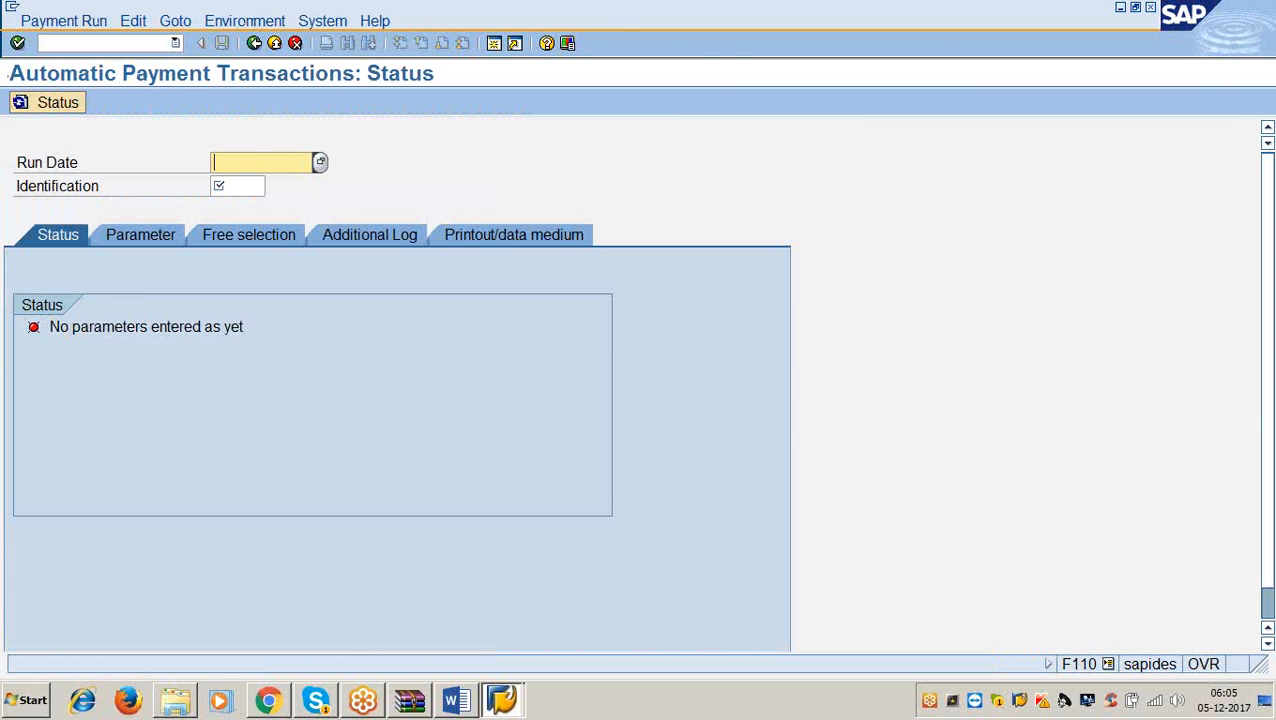
type("5.12.2017")
key("Tab")
type("abc1")
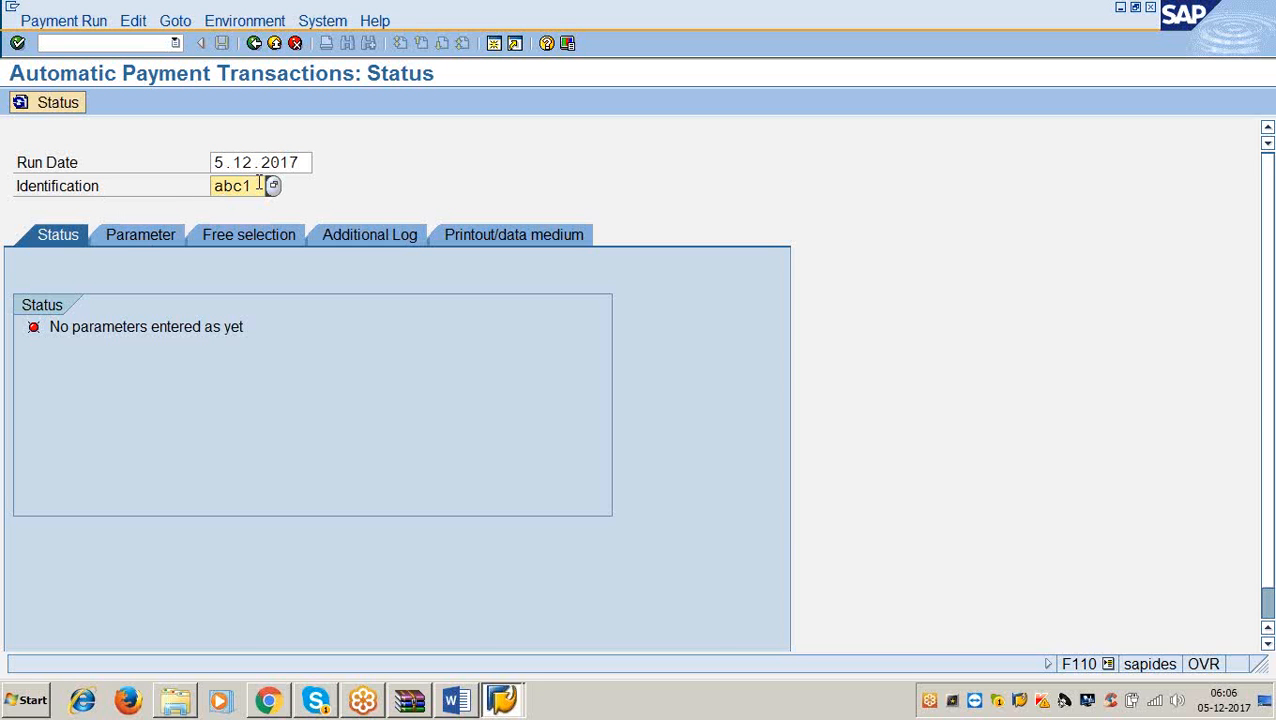
Step: In the payment run parameters, enter company code 3366, payment method c and next payment date 6.12.2017
left_click(118, 232)
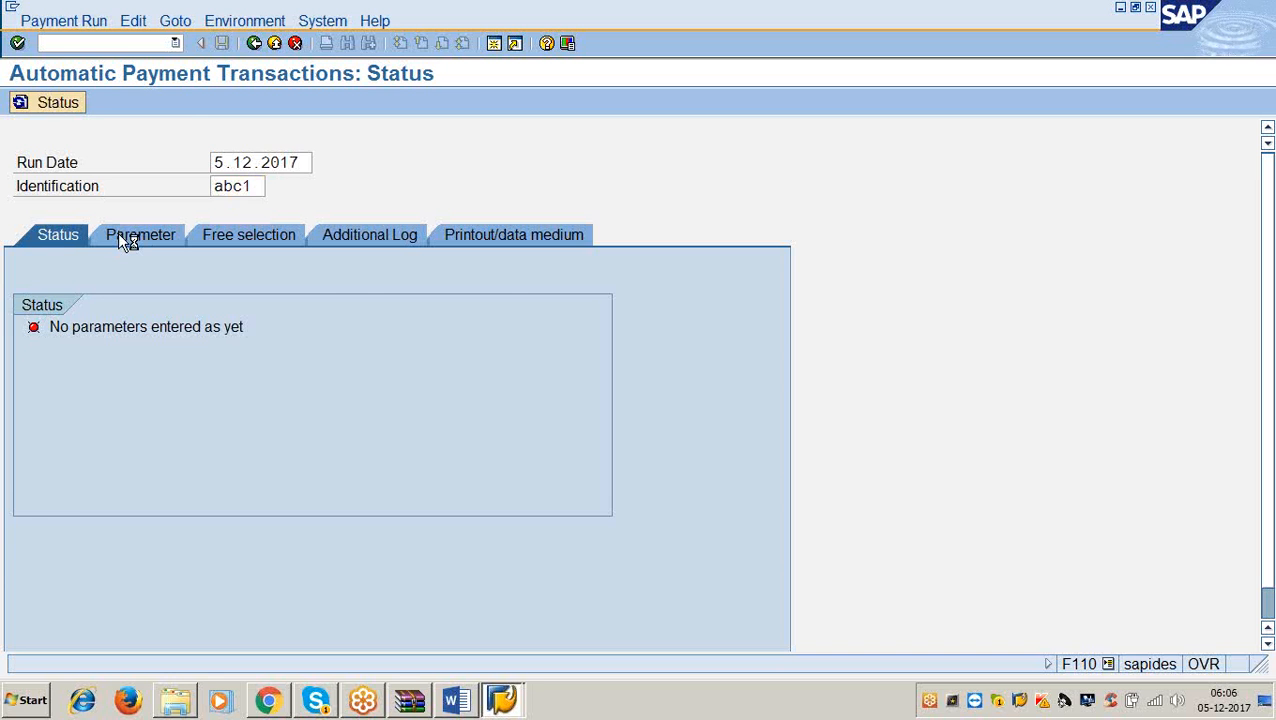
left_click(66, 375)
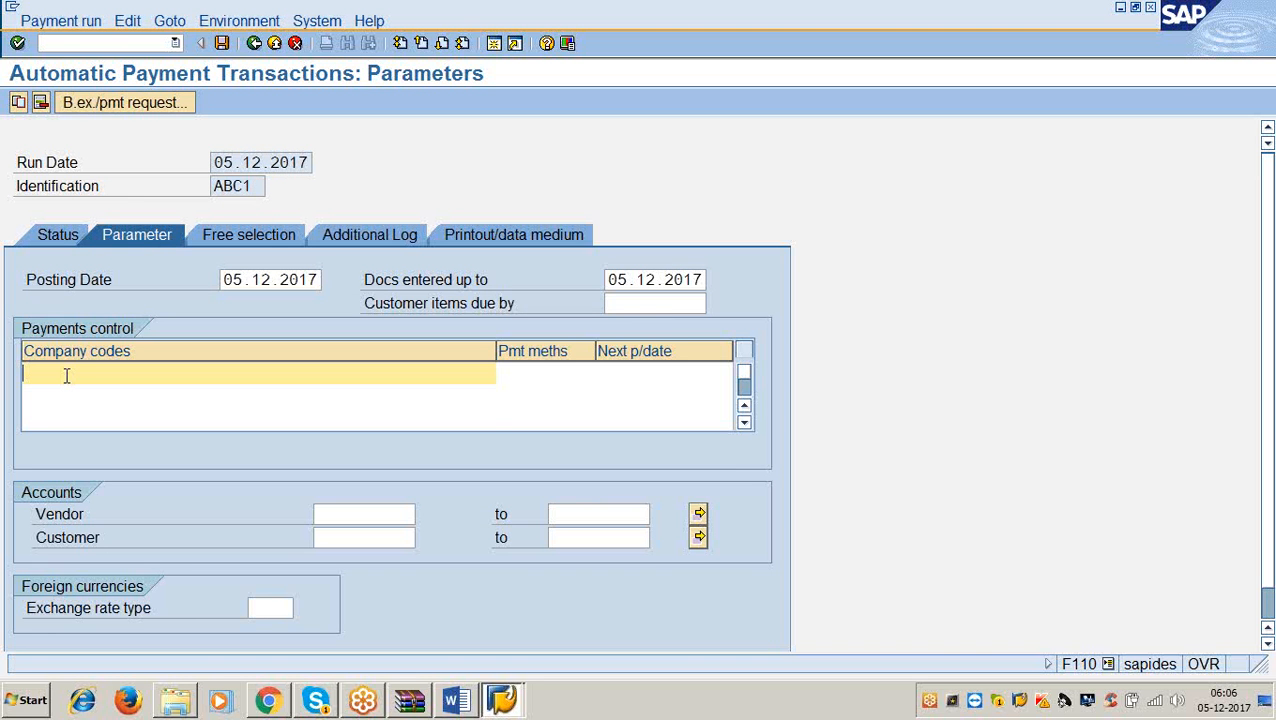
type("3366")
key("Tab")
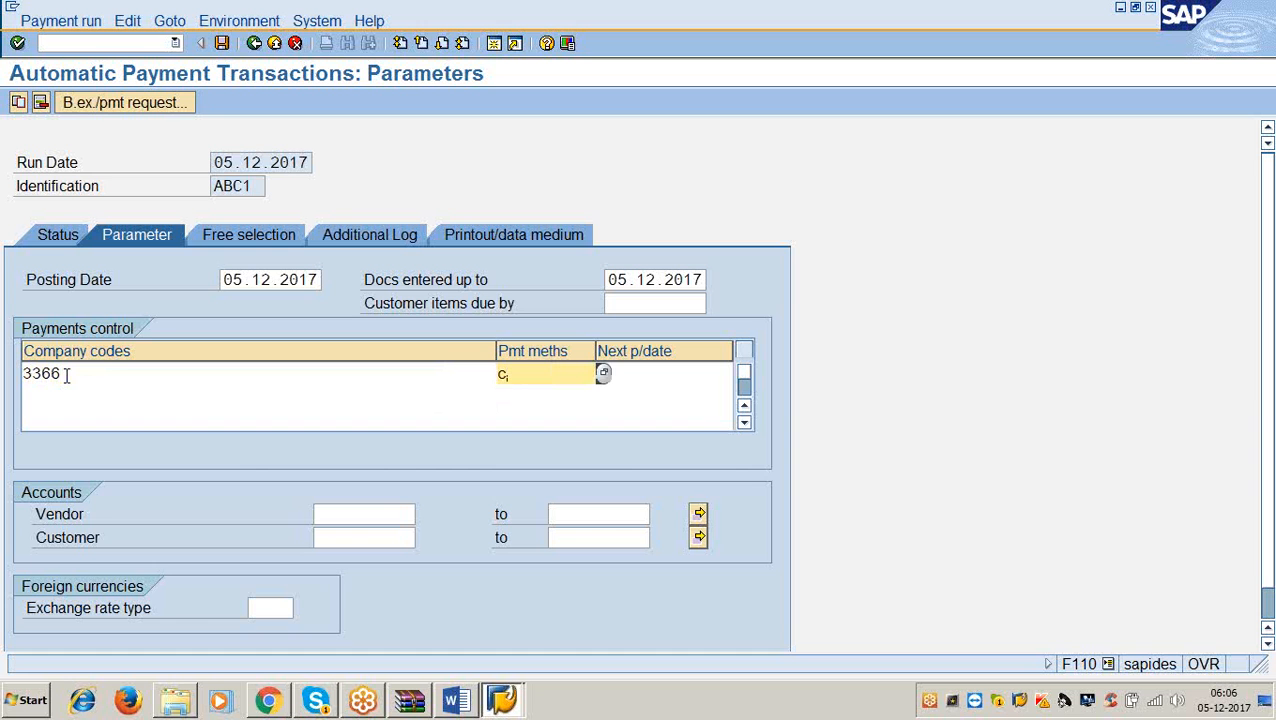
type("c")
key("Tab")
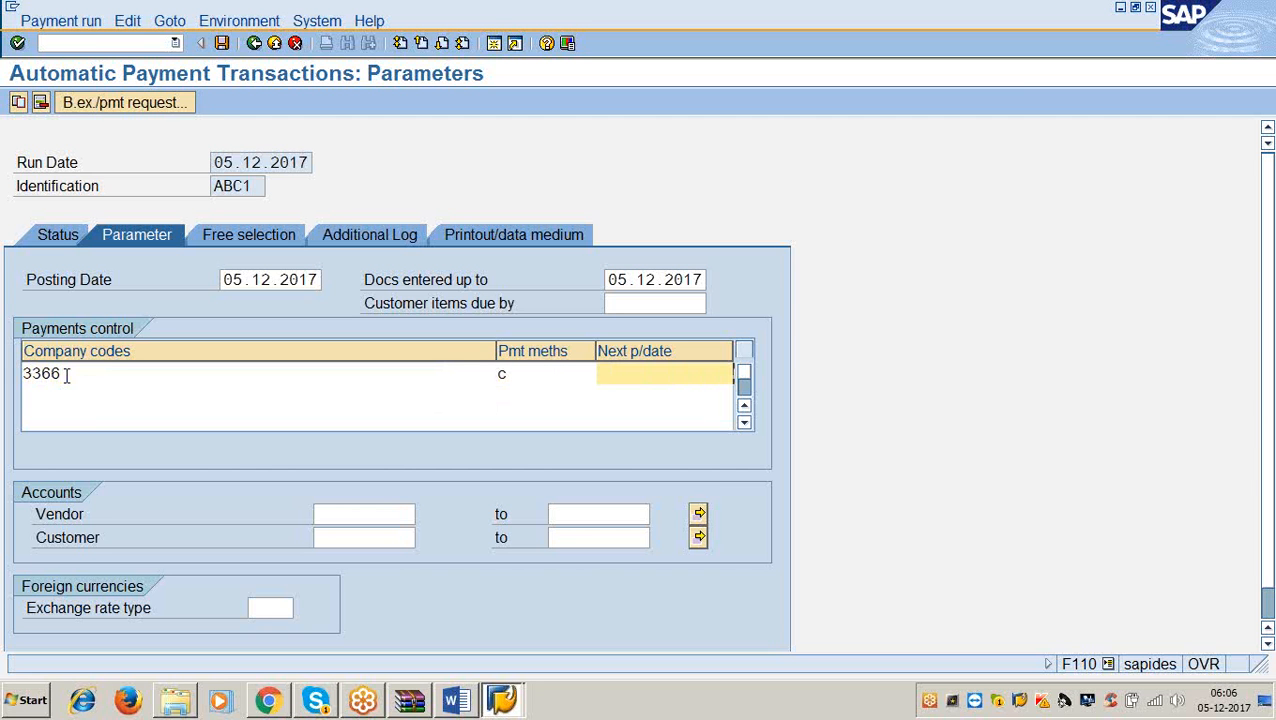
type("6.12.2017")
Step: Search for vendors of company code 3344 and enter RAJA ENTERPRISES LIMITED as the first vendor account in the parameters
left_click(329, 512)
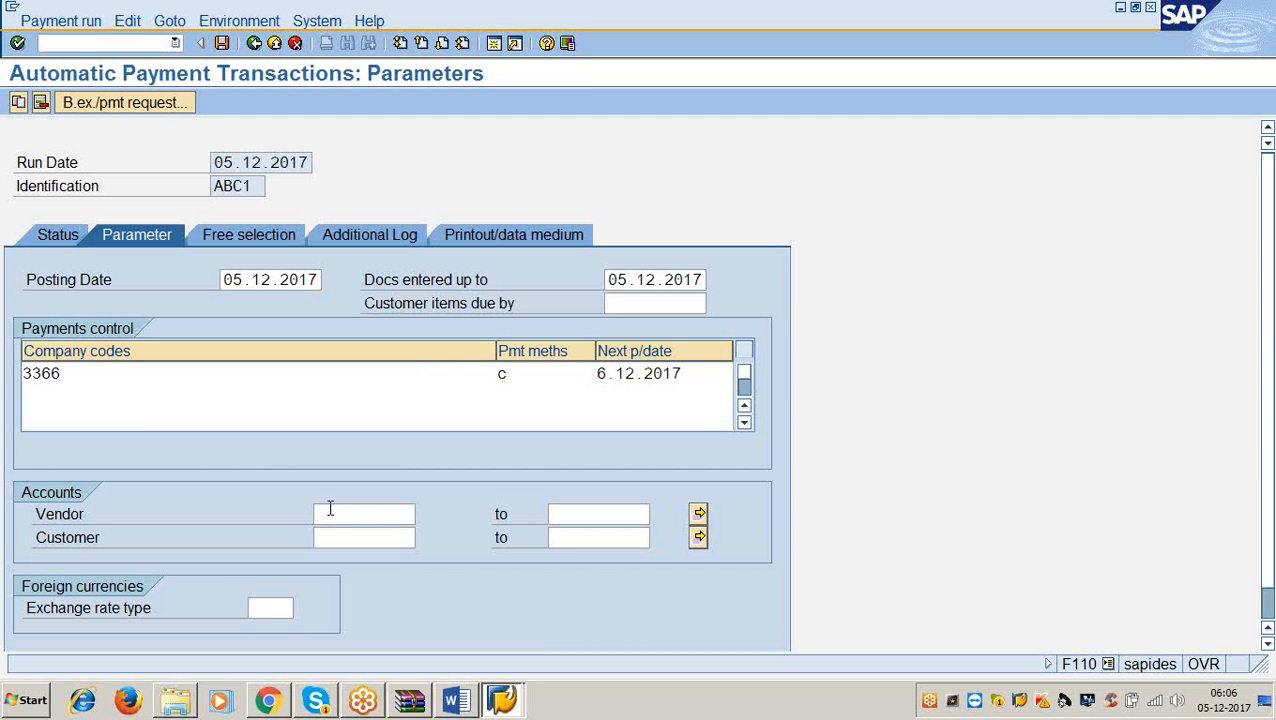
key("Return")
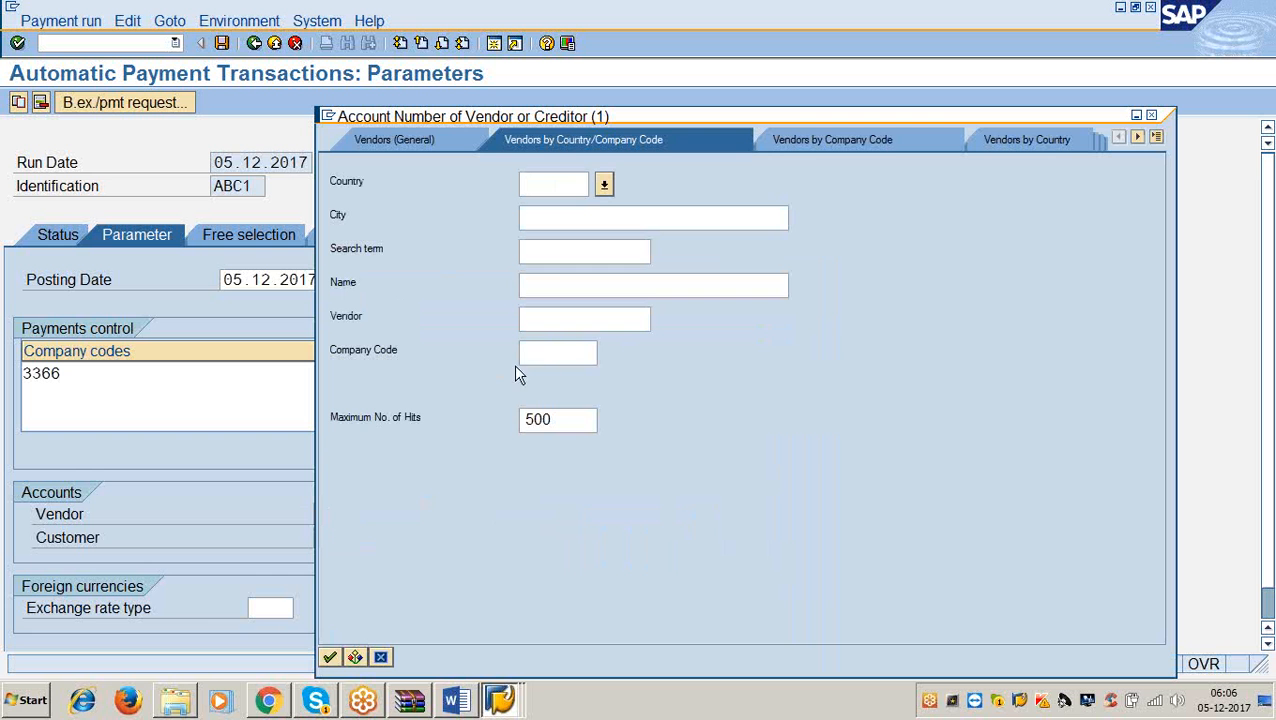
left_click(524, 356)
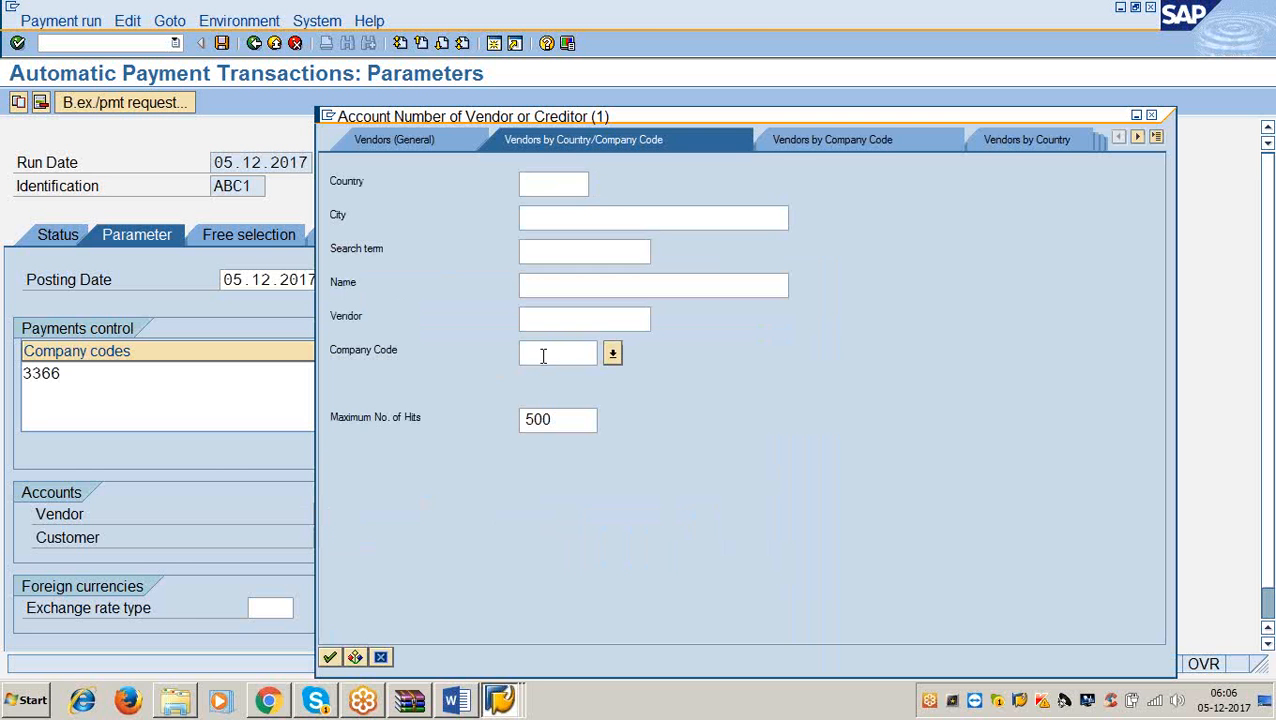
type("3344")
key("Return")
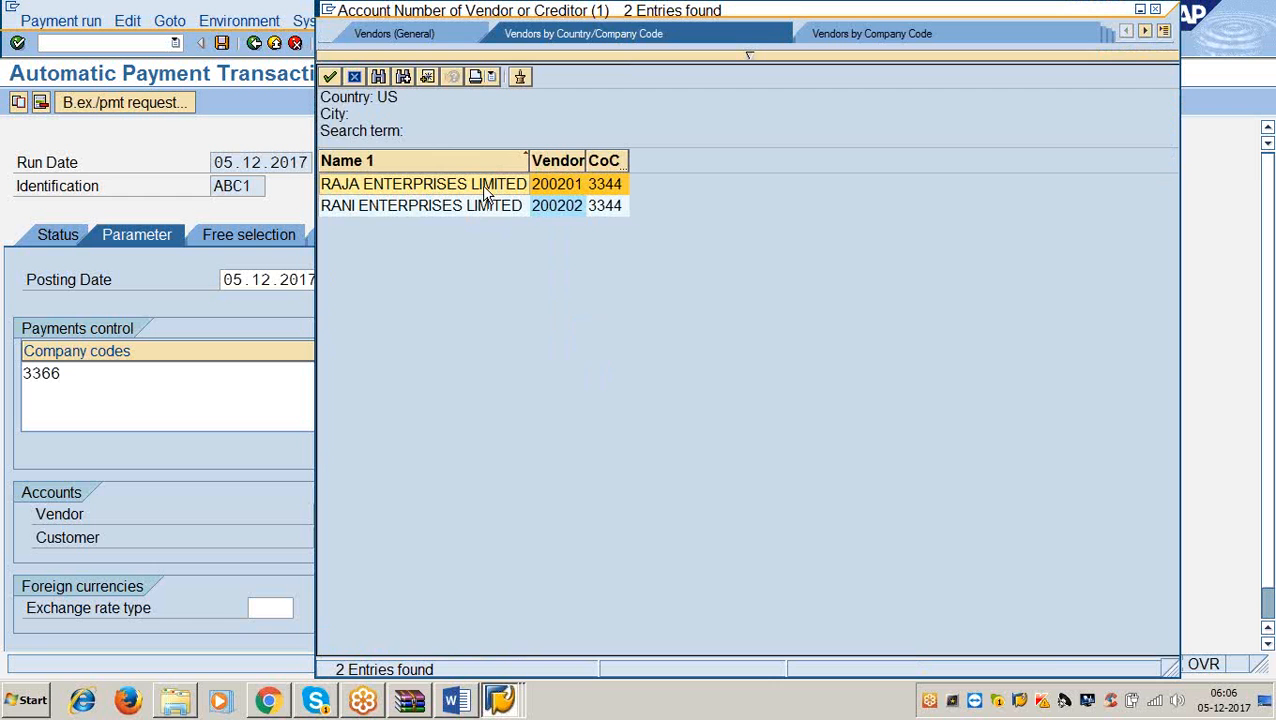
double_click(481, 184)
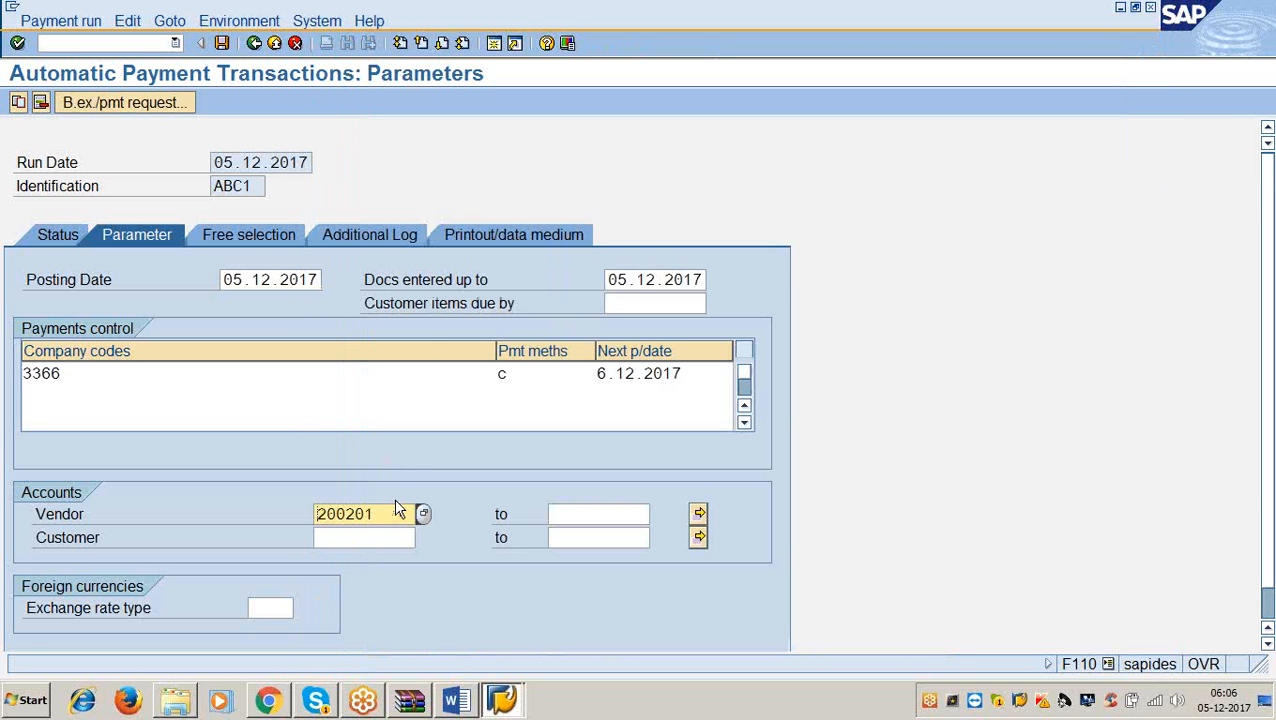
Step: In the additional log, enable due date check and payment method selection in all cases, enter the parameters' vendor account, and save the parameters
left_click(358, 236)
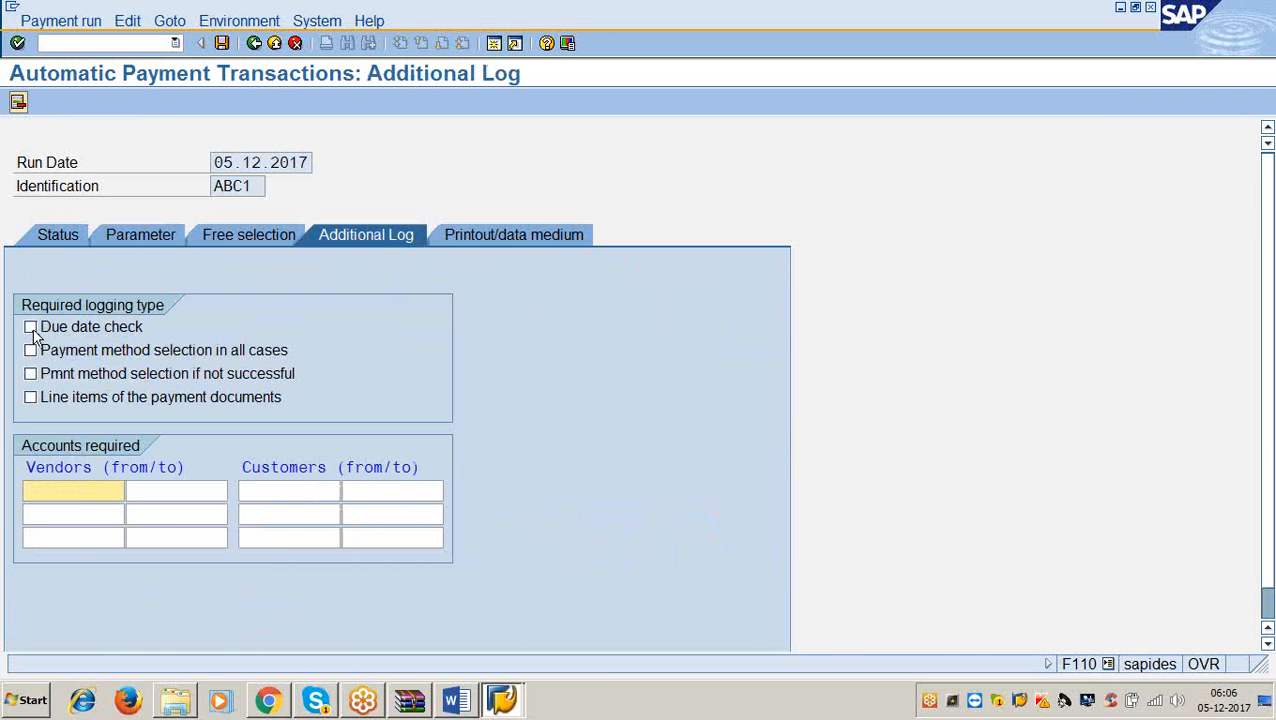
left_click(31, 328)
left_click(31, 351)
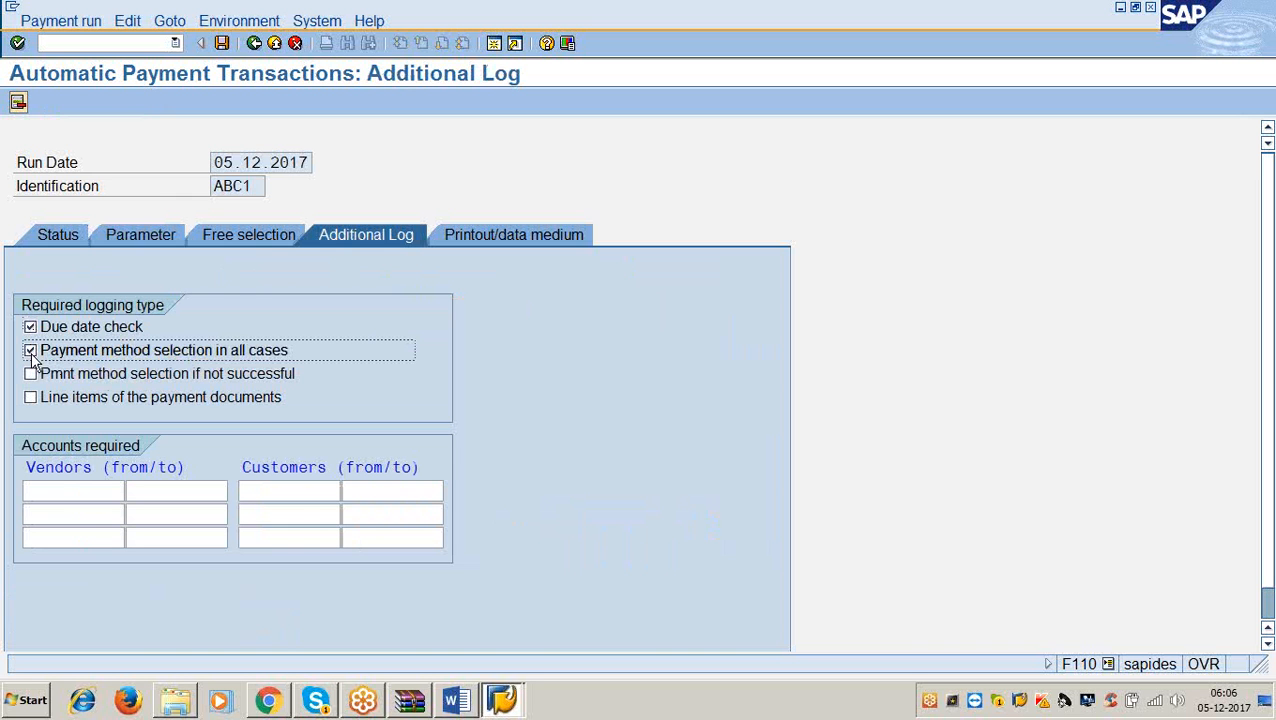
left_click(64, 488)
type("20")
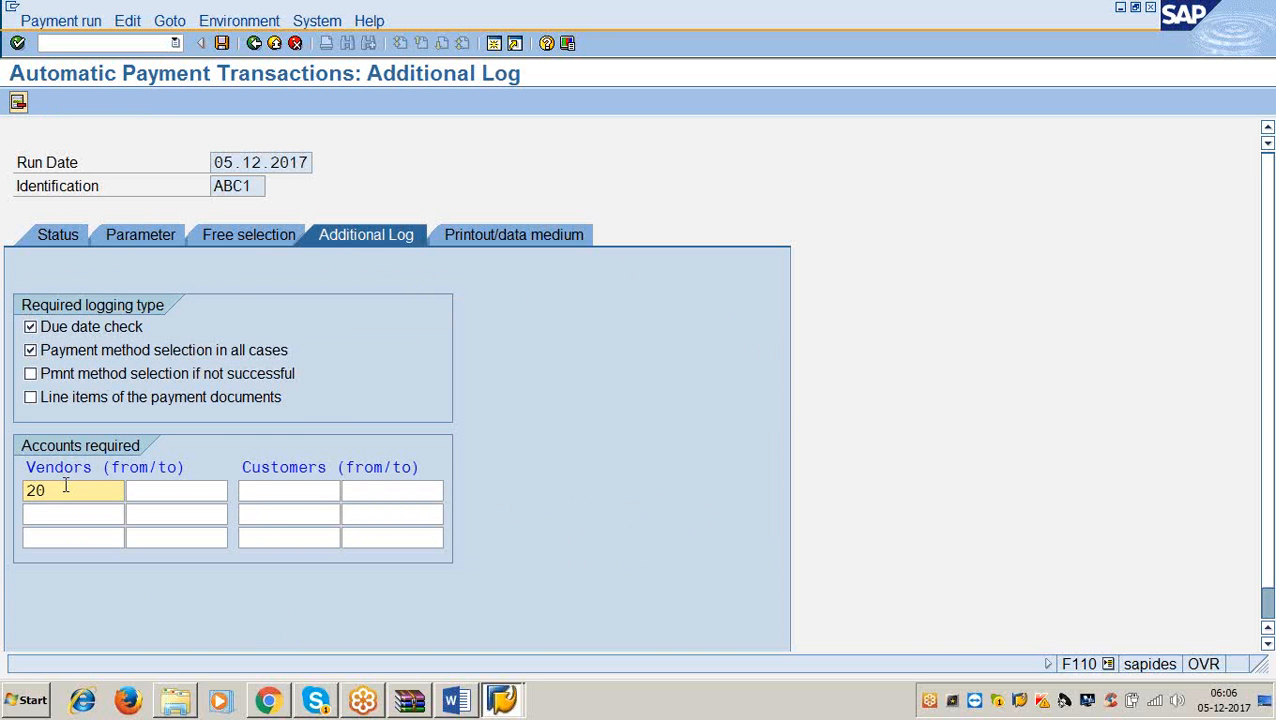
type("0201")
left_click(222, 45)
left_click(255, 45)
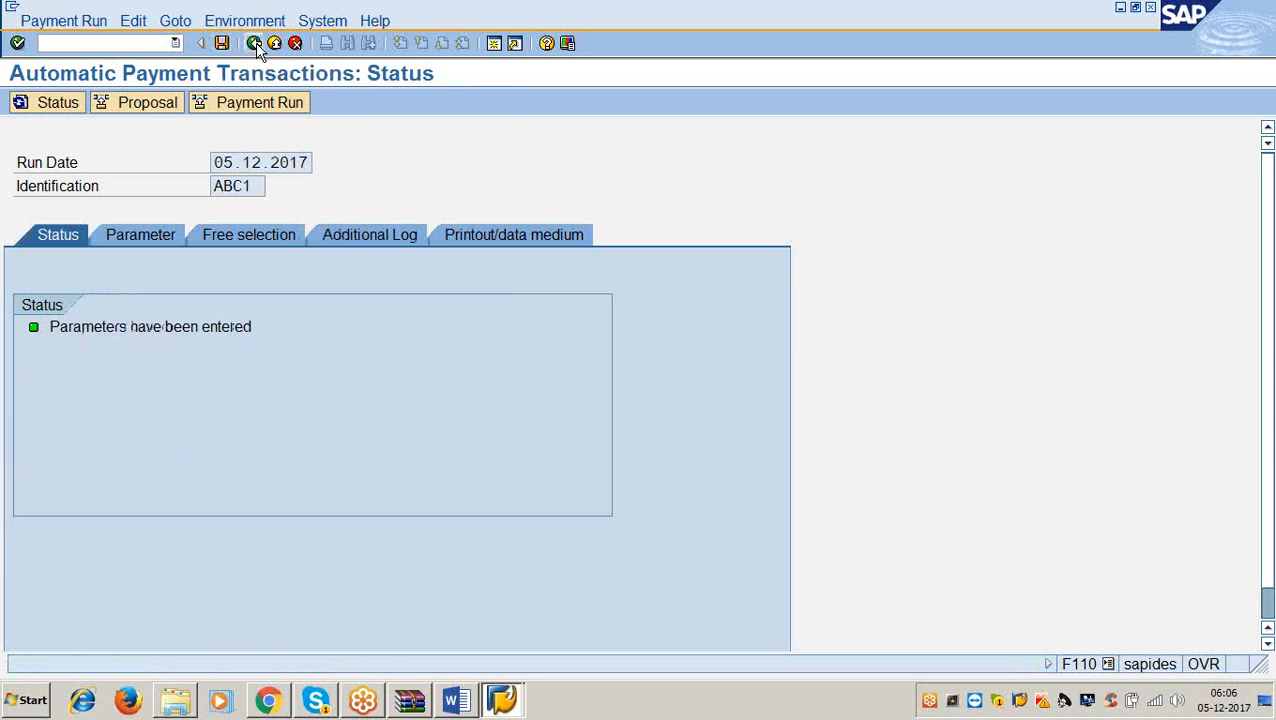
Step: Schedule the payment proposal to start immediately with no target computer, and refresh the run's status
left_click(154, 100)
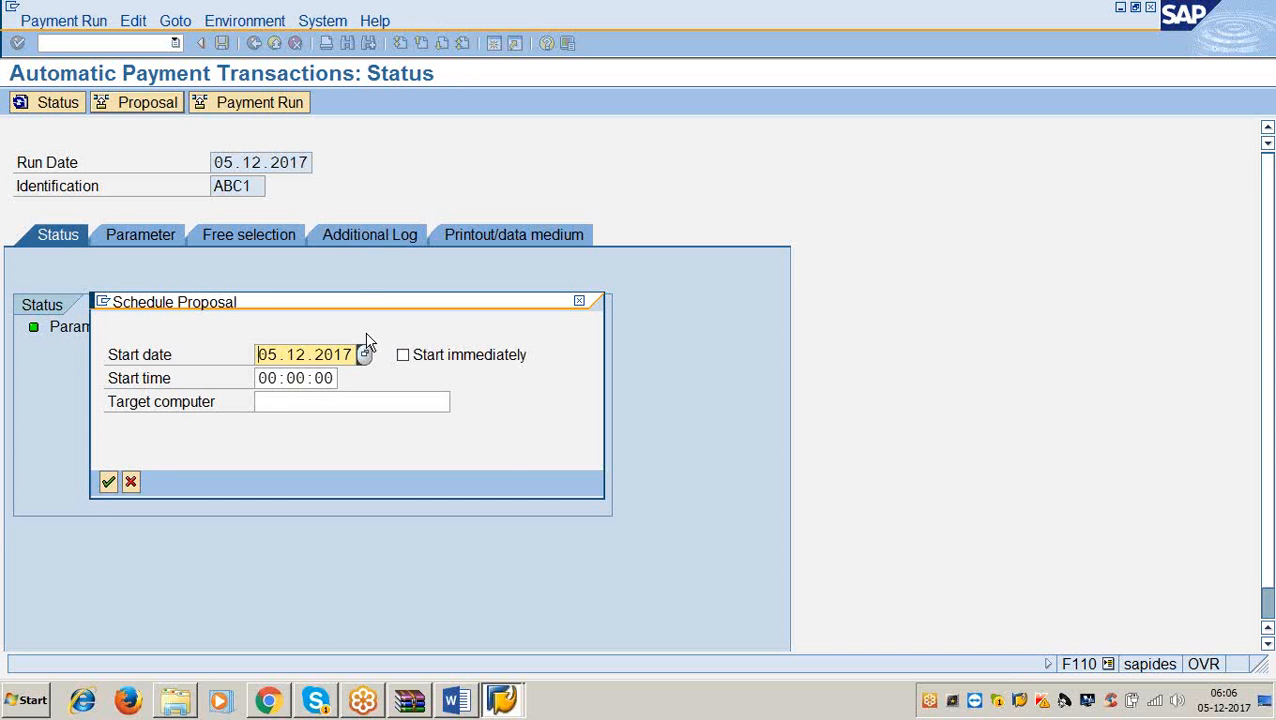
left_click(402, 354)
left_click(377, 403)
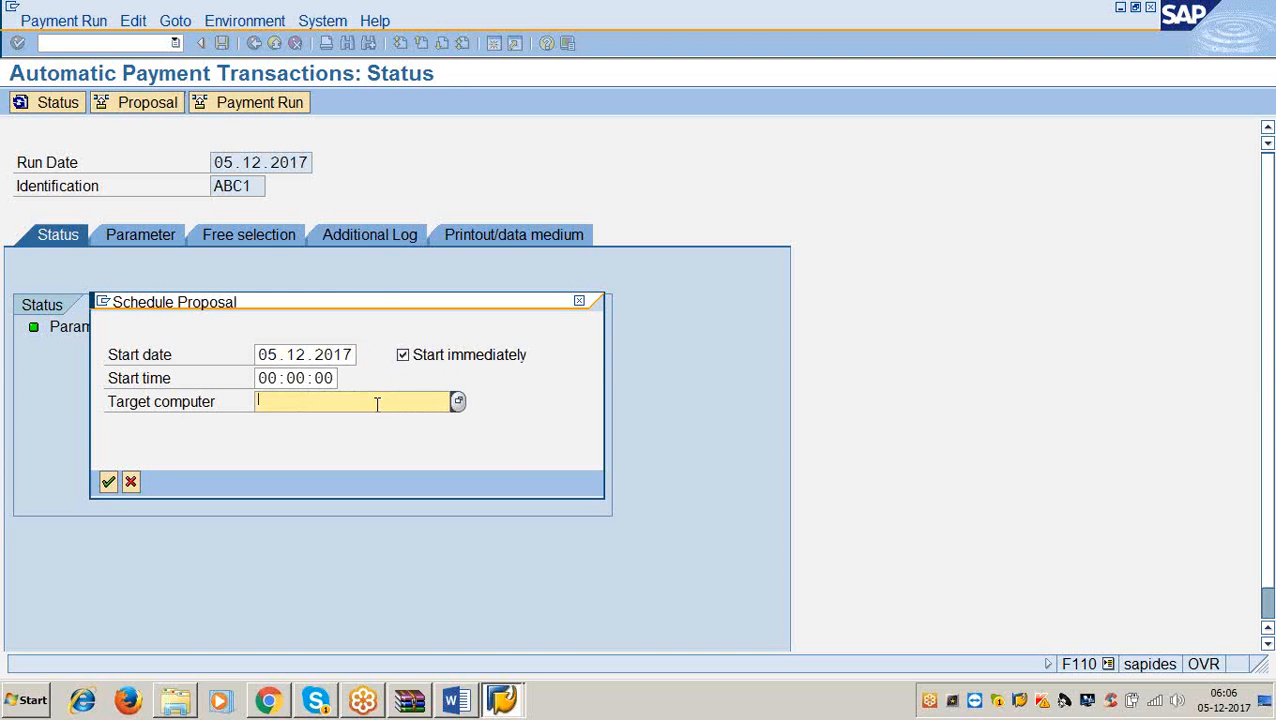
key("F4")
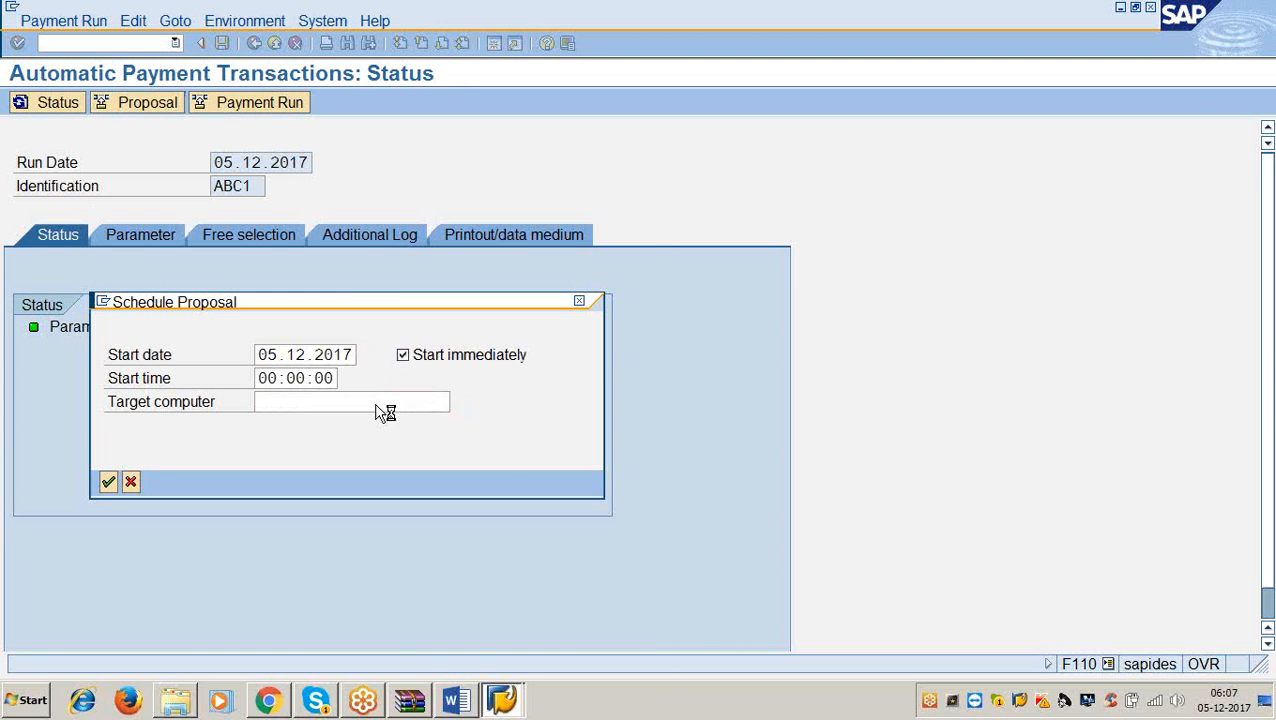
key("Return")
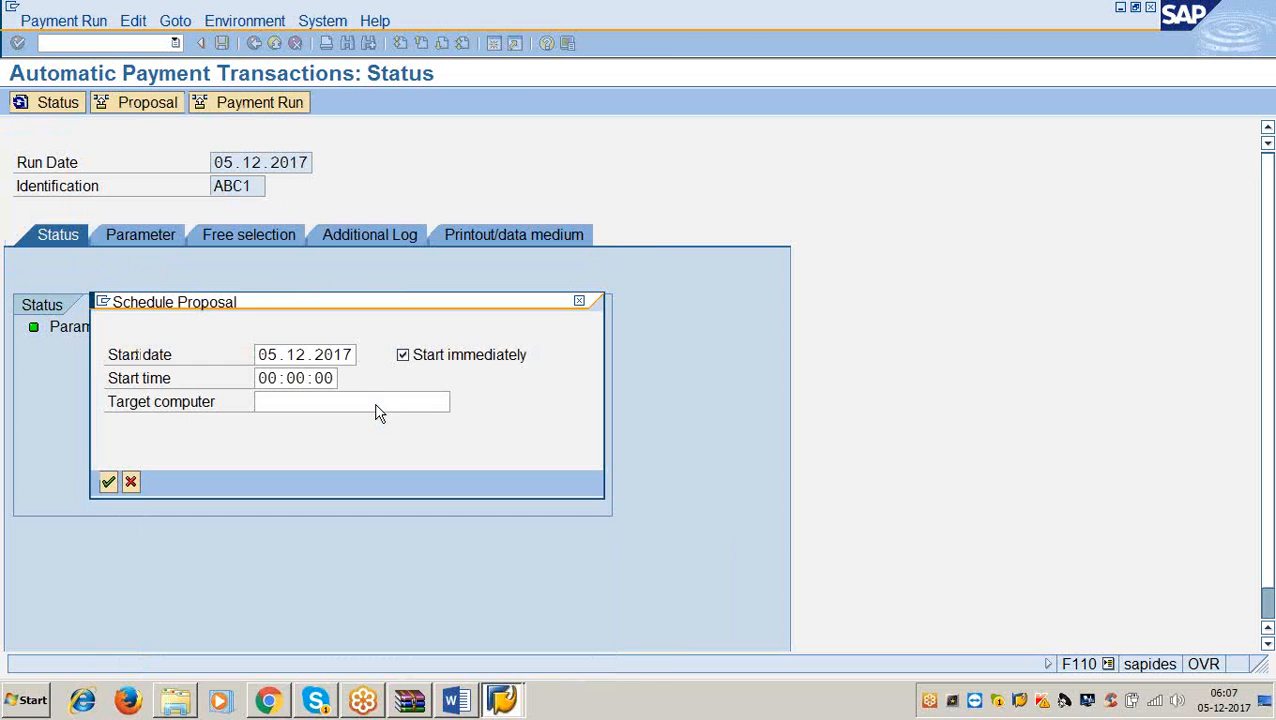
left_click(108, 483)
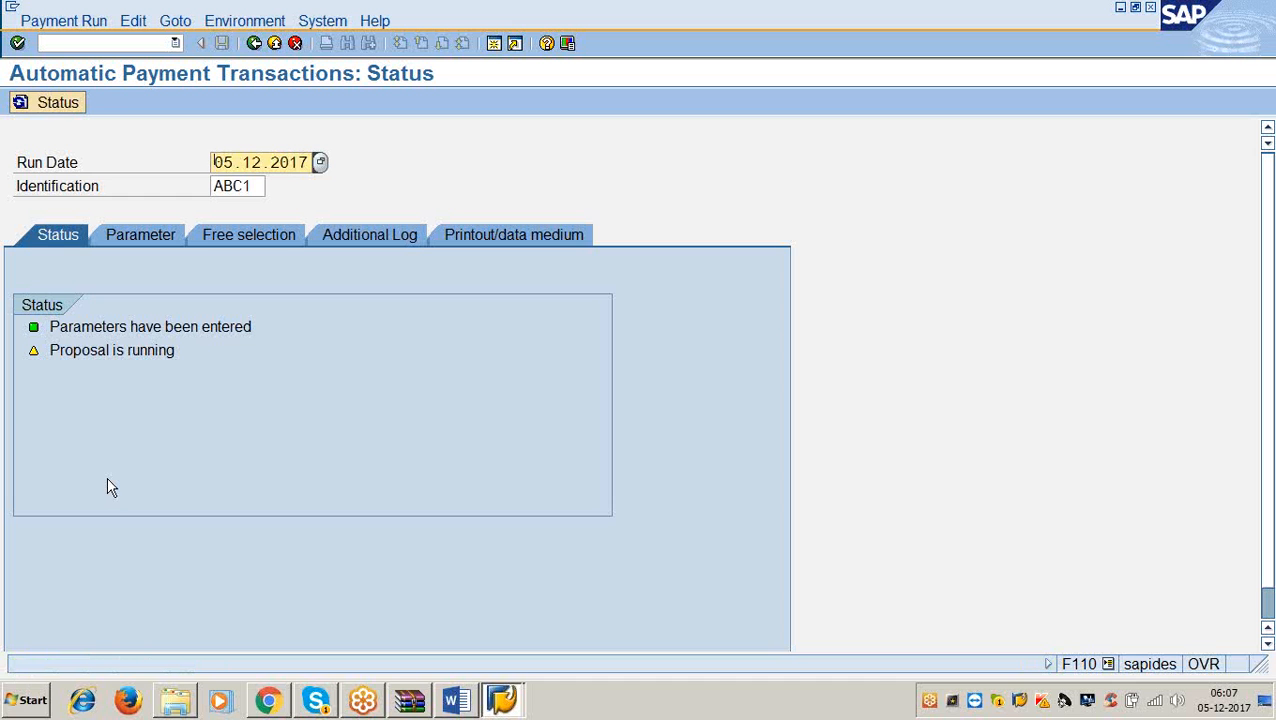
left_click(176, 350)
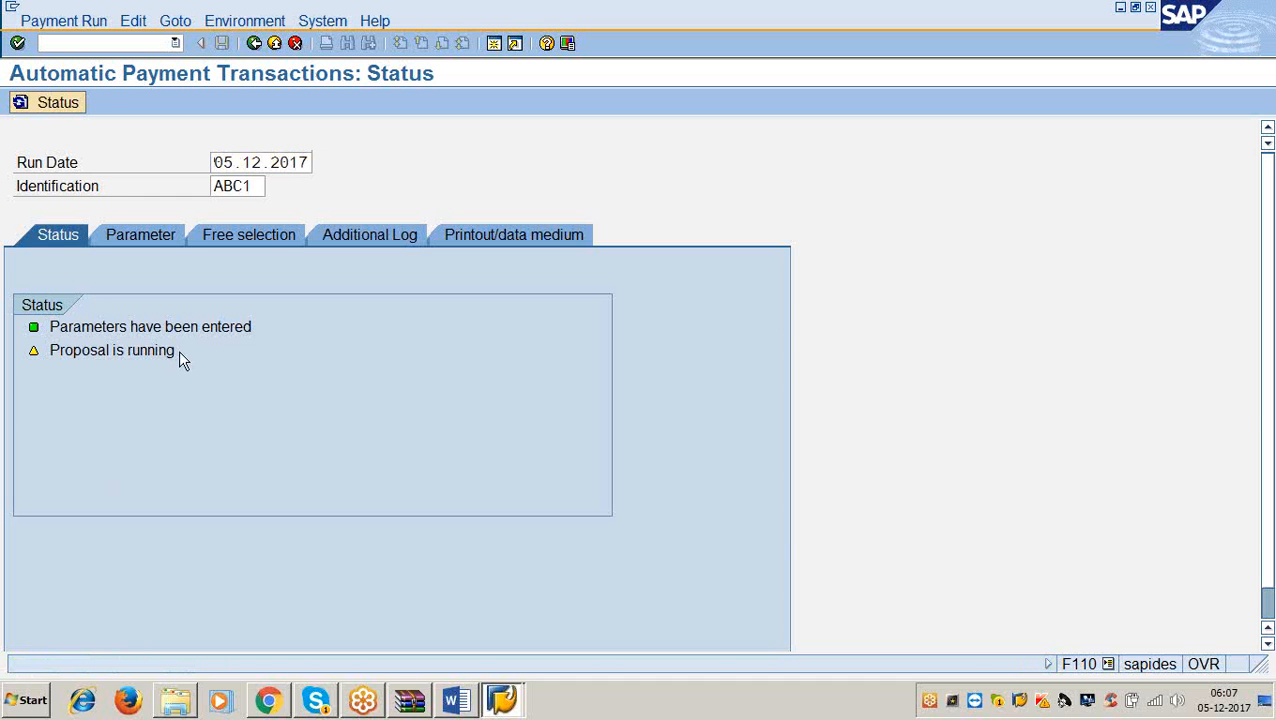
key("Return")
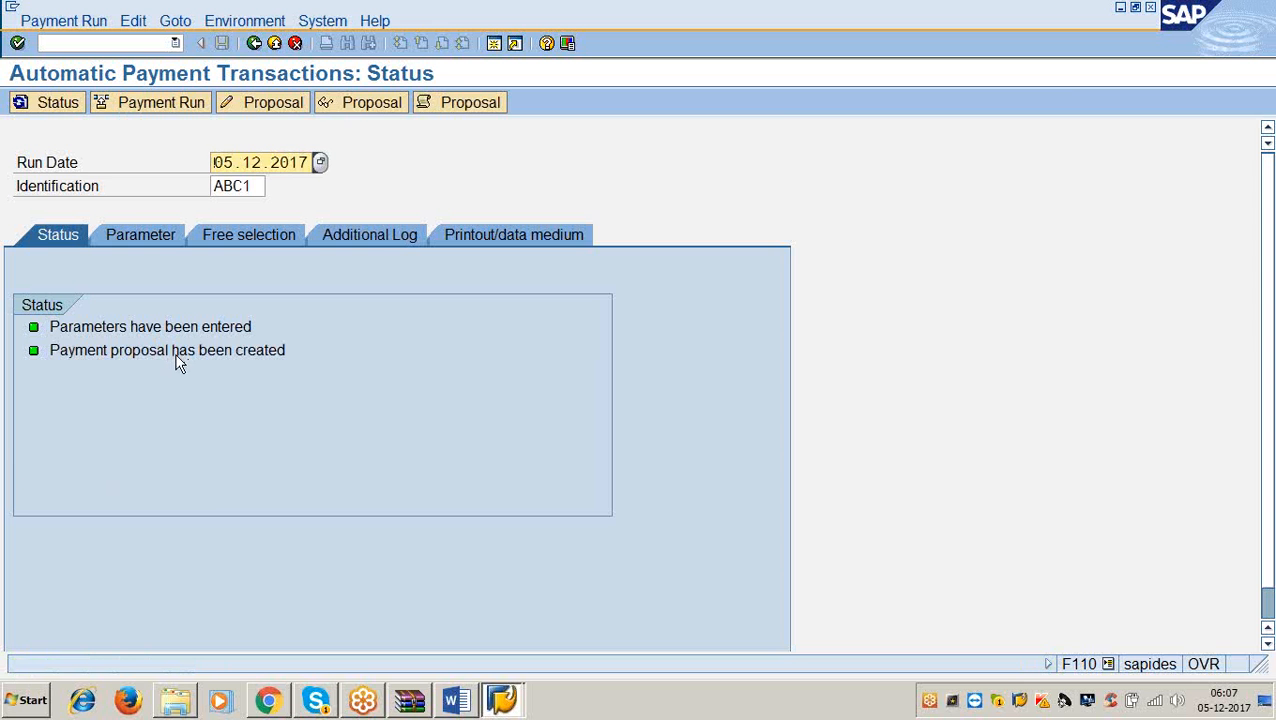
Step: Switch to the ACCOUNTS PAYABLE document in Word and read the instructions that follow the proposal's creation
left_click(455, 700)
scroll(424, 524, "down", 12)
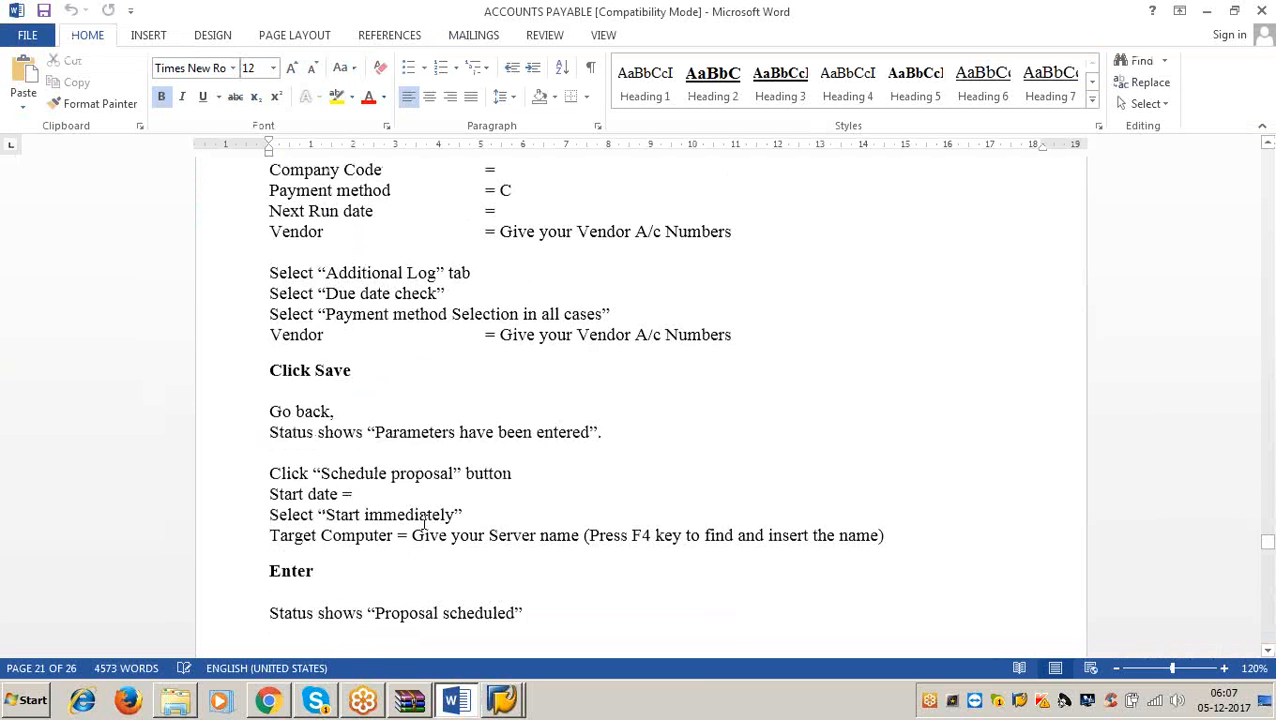
scroll(422, 524, "down", 5)
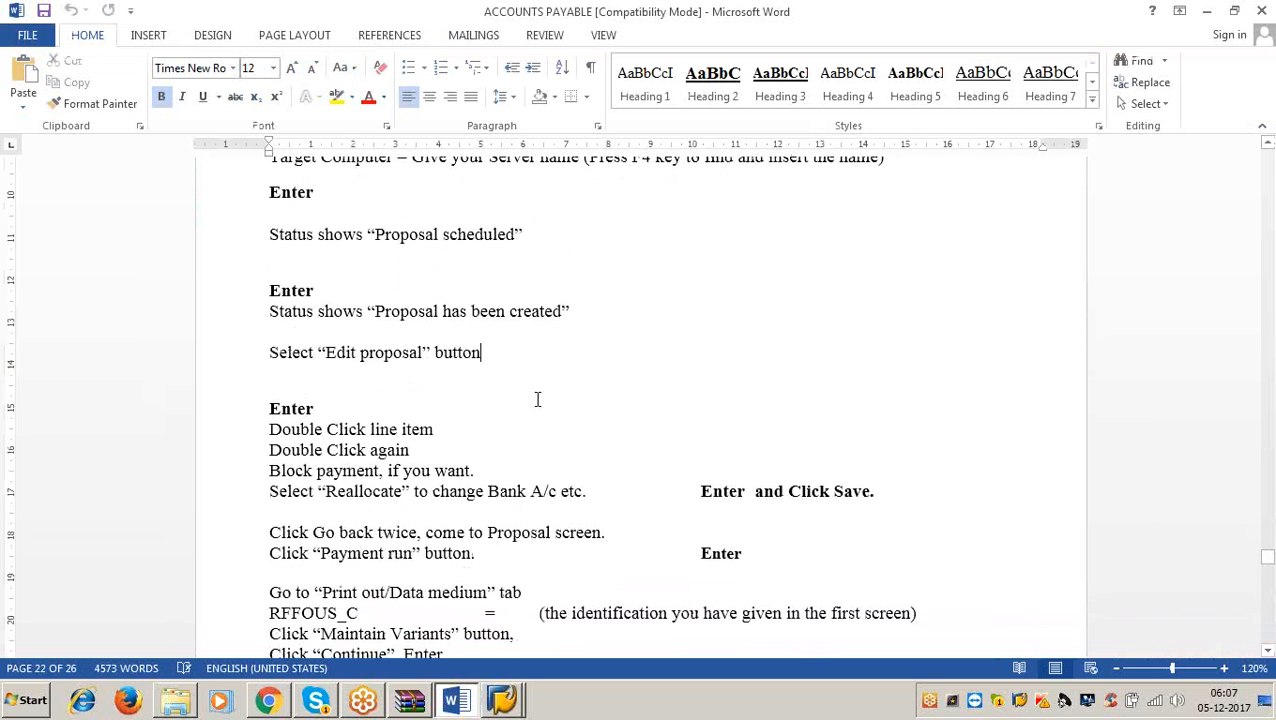
left_click(1207, 11)
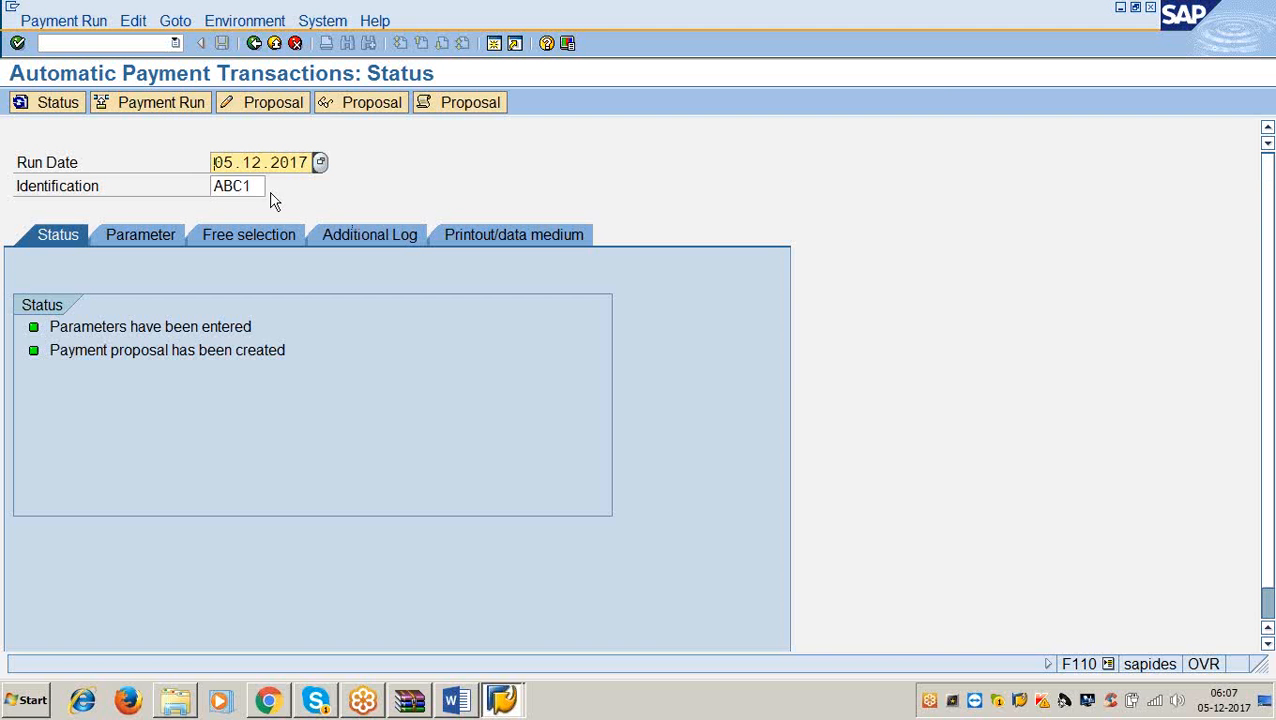
Step: Switch back to SAP, try to edit the payment proposal for all accounting clerks, and read the detailed help for the resulting message
left_click(250, 105)
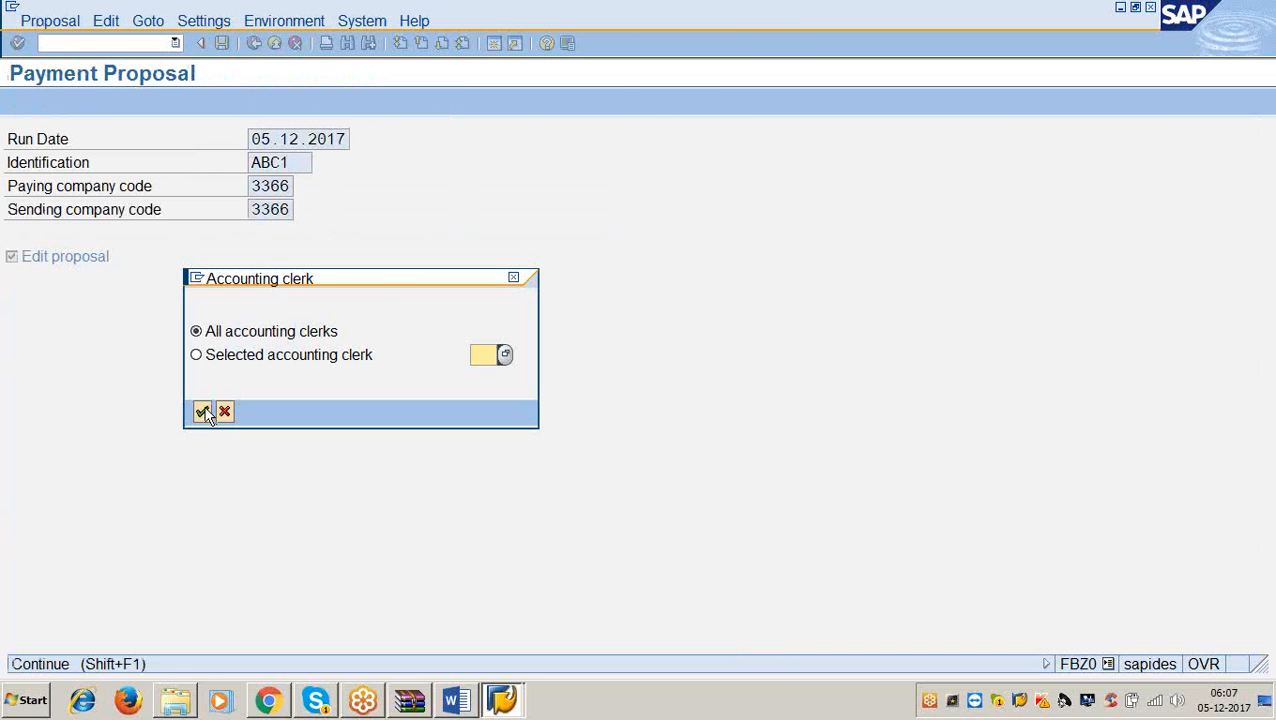
left_click(202, 411)
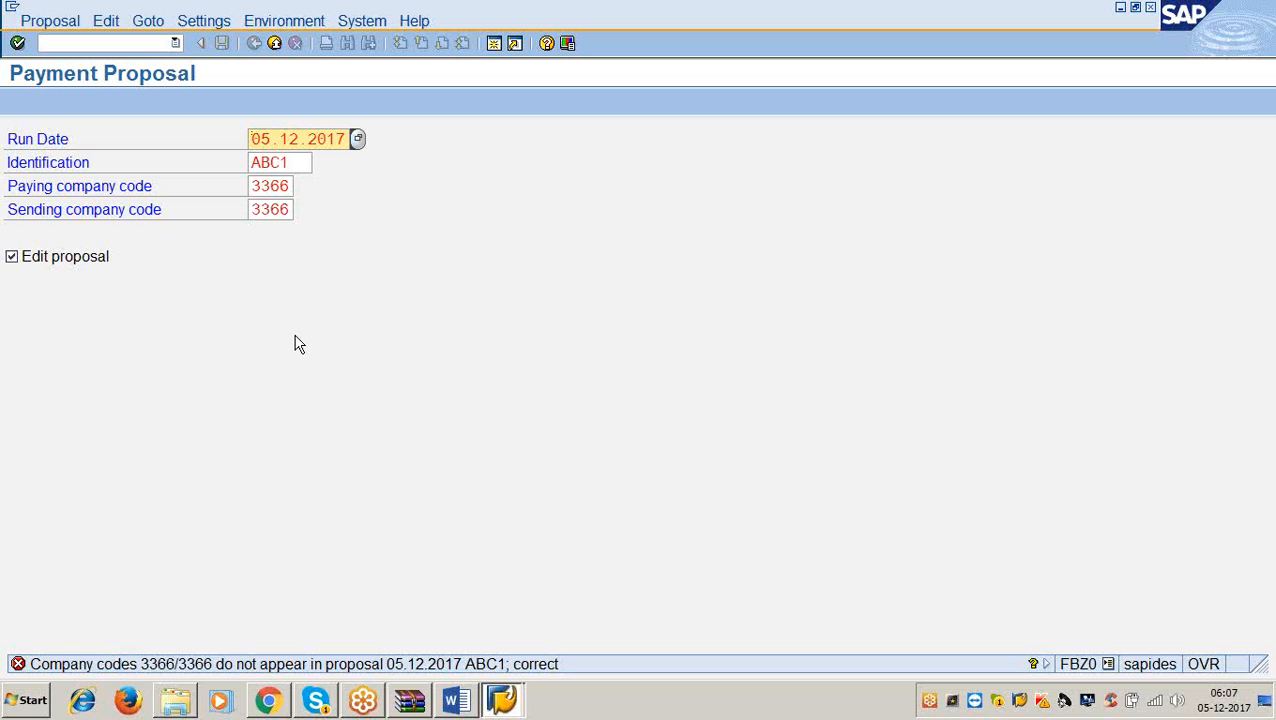
left_click(333, 668)
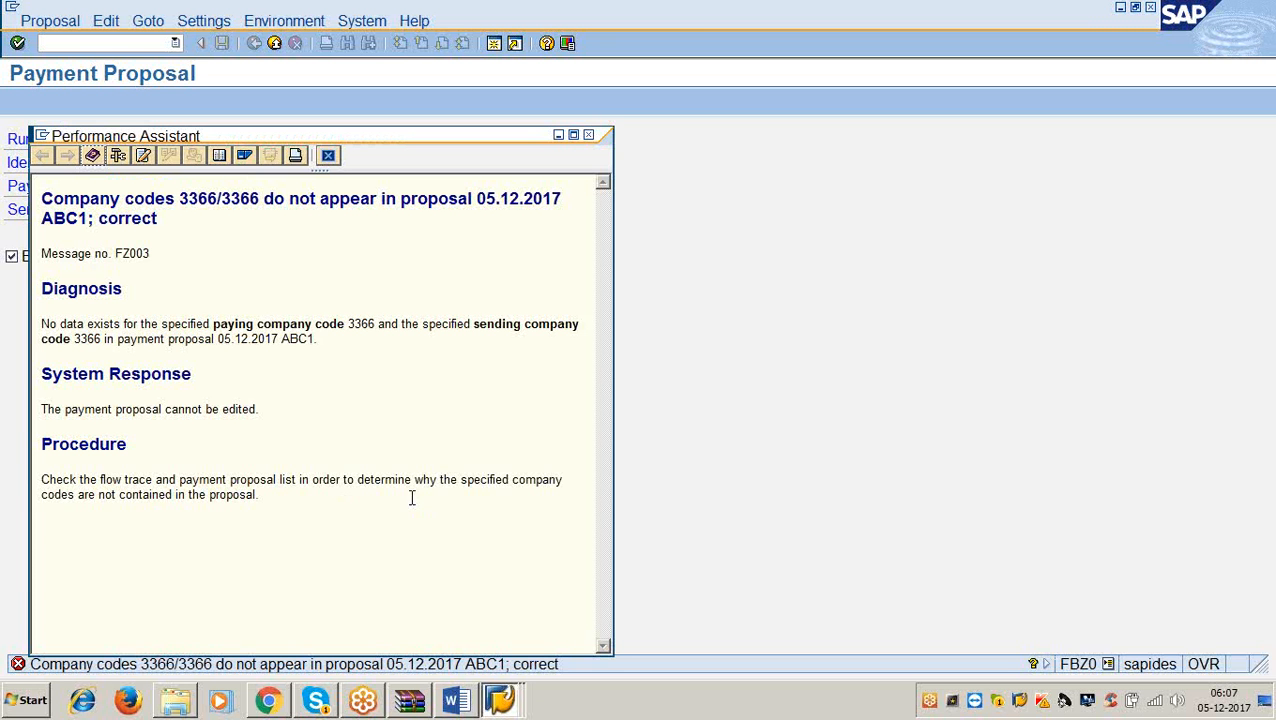
left_click(589, 136)
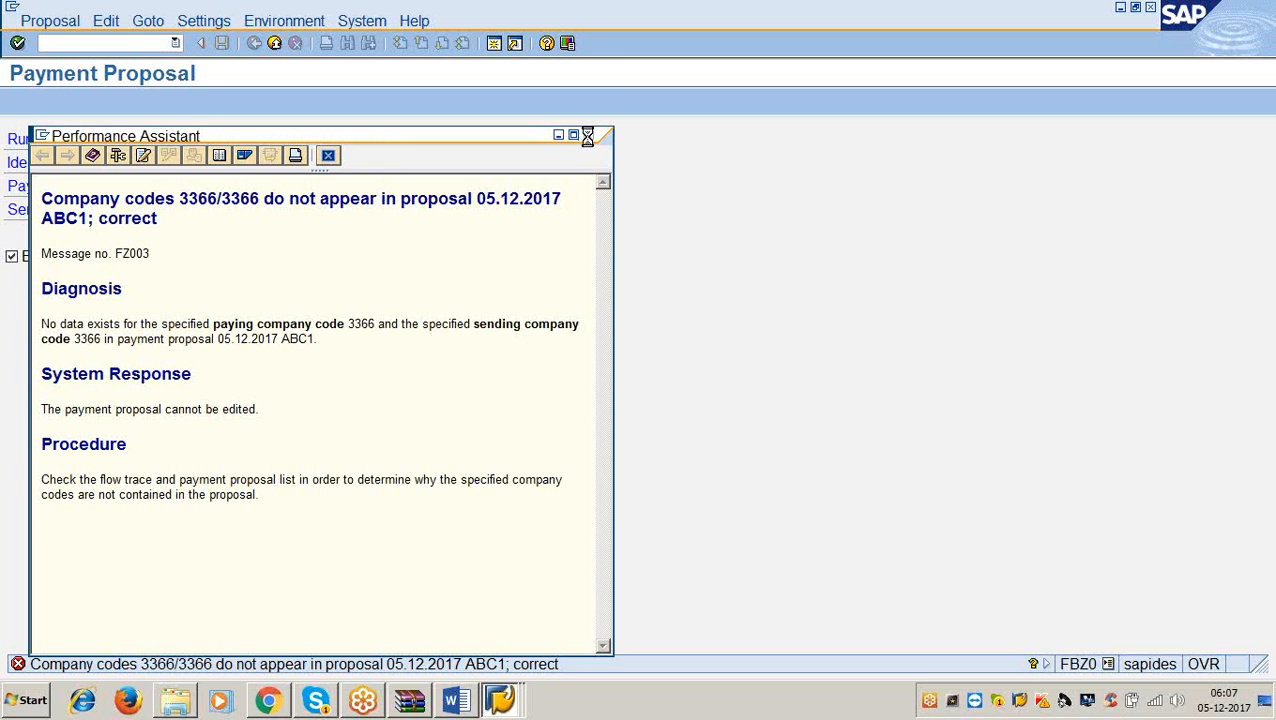
Step: Start transaction FBL1N and try to display the open items of the payment run's vendor in company code 3366
left_click(126, 44)
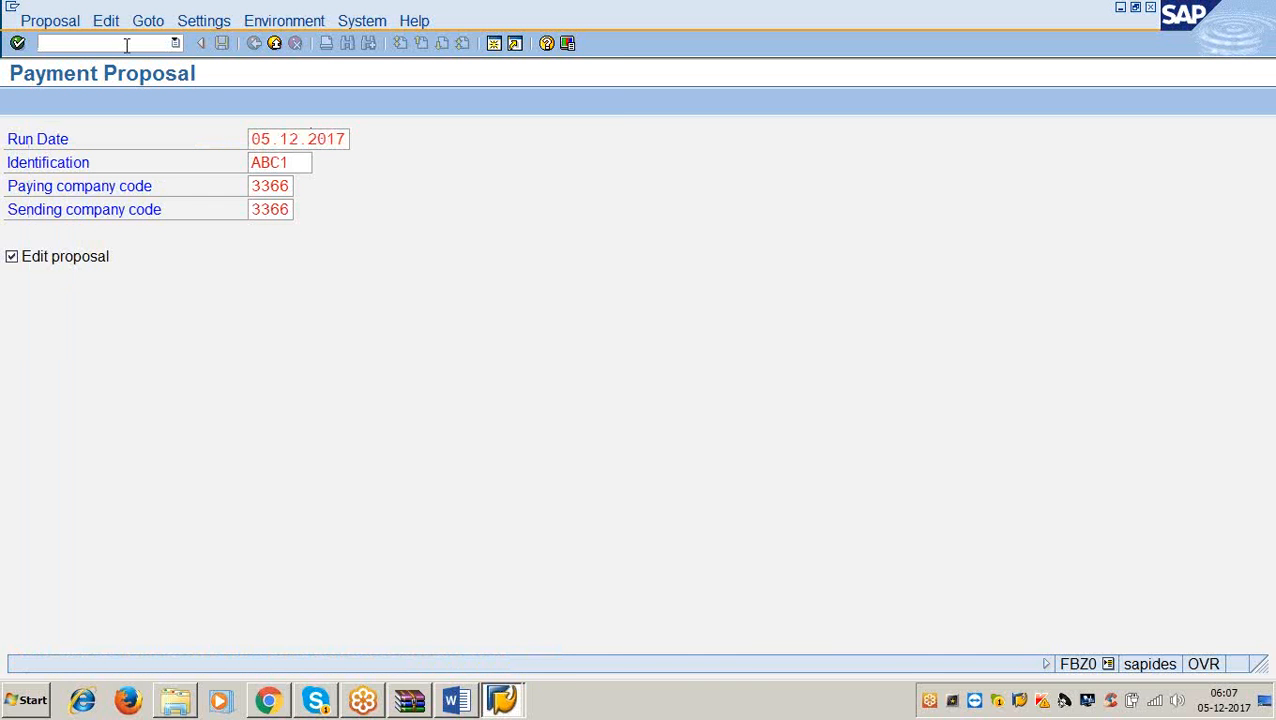
key("Return")
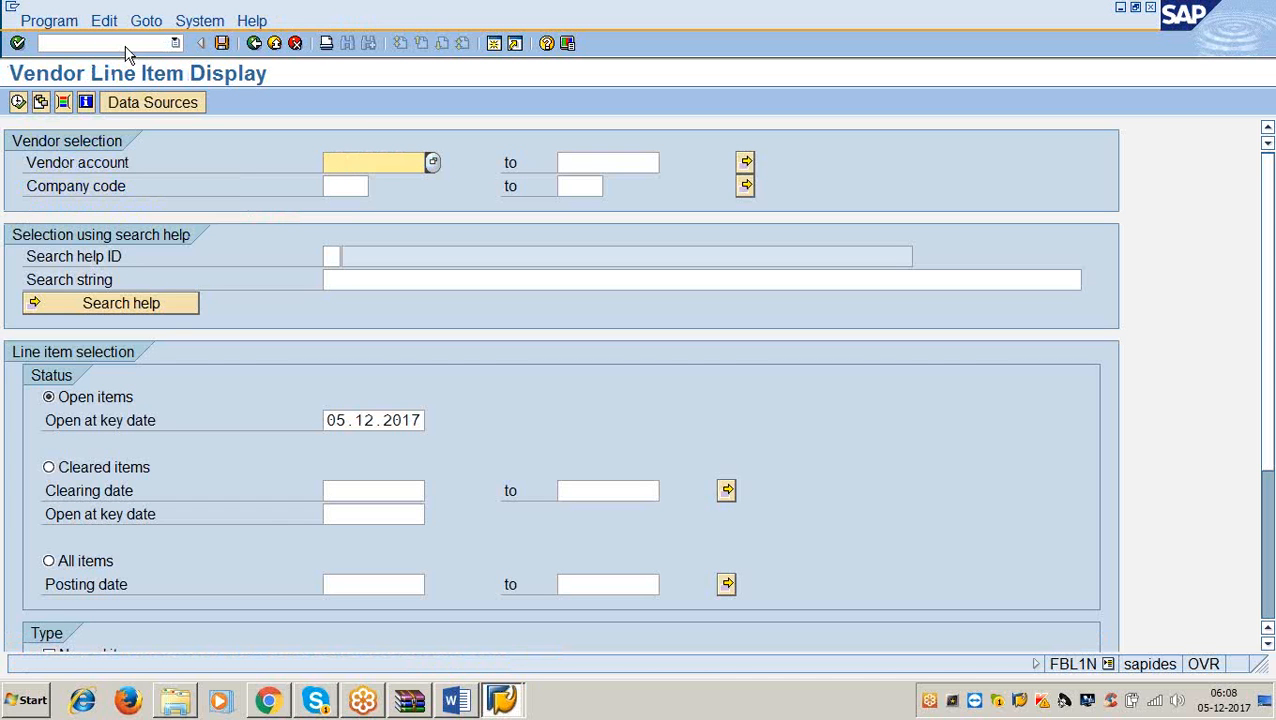
type("20010")
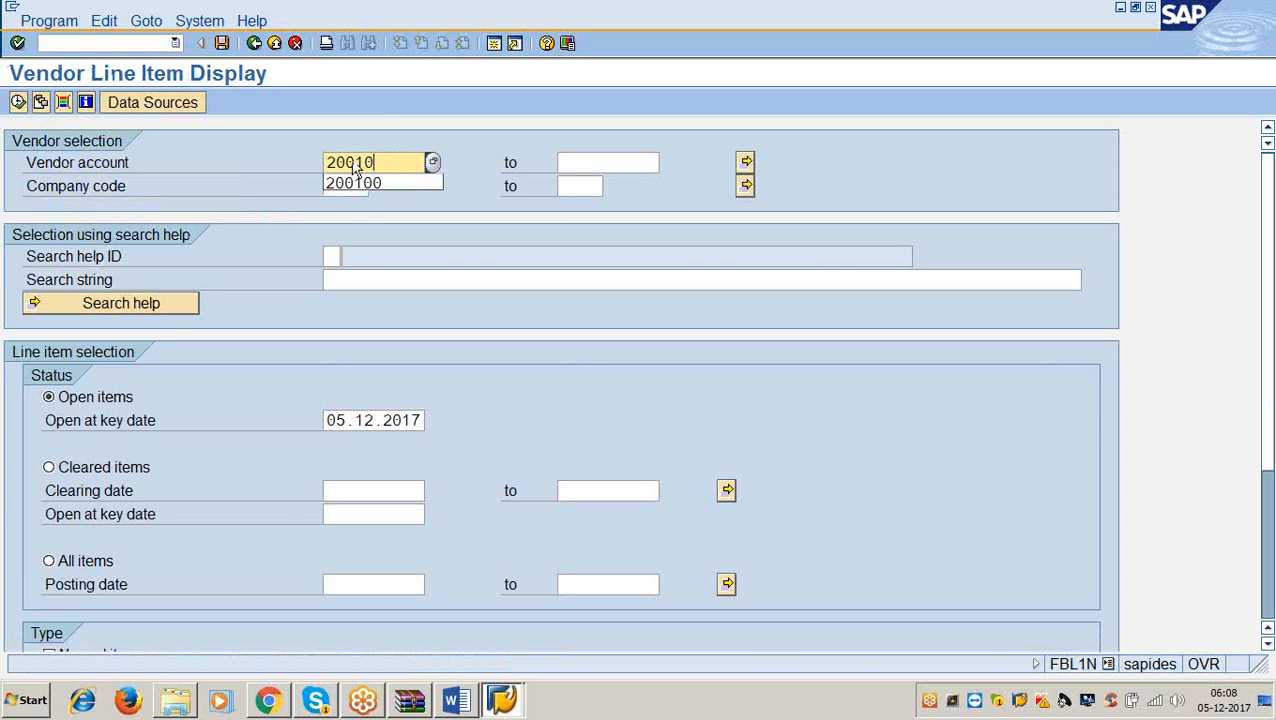
key("BackSpace")
key("BackSpace")
type("2")
left_click(352, 183)
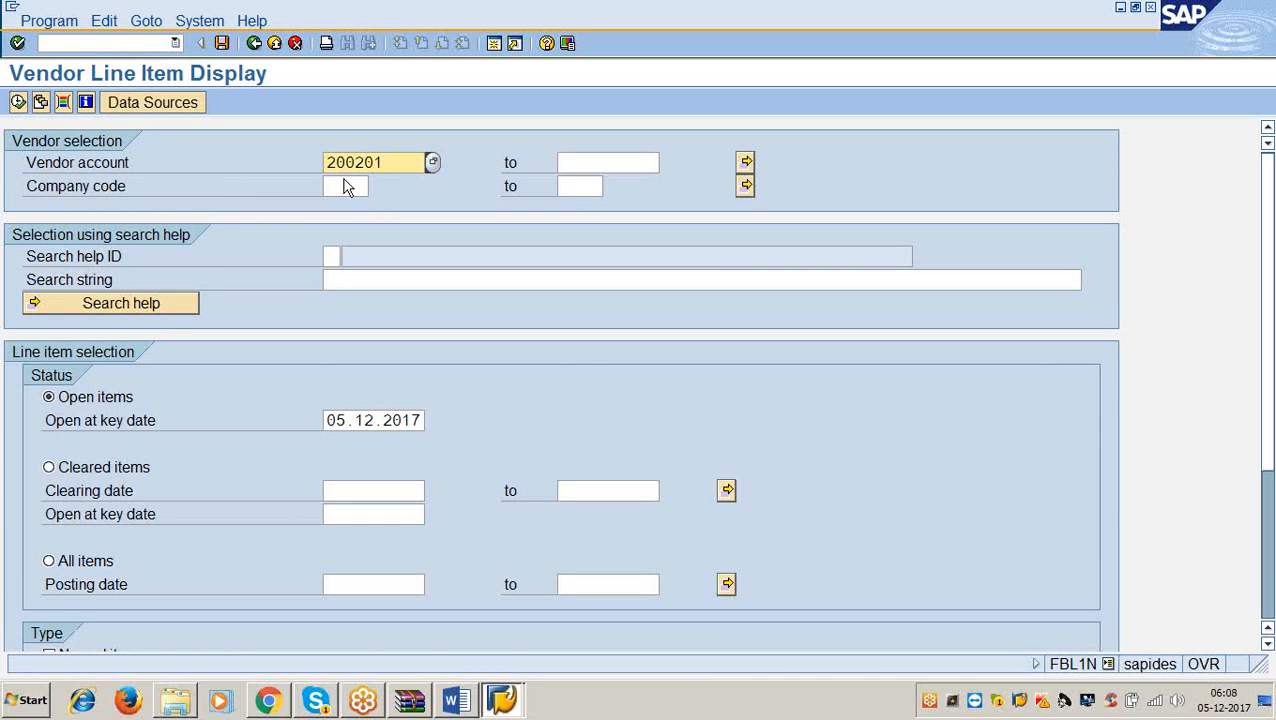
left_click(358, 188)
type("3360")
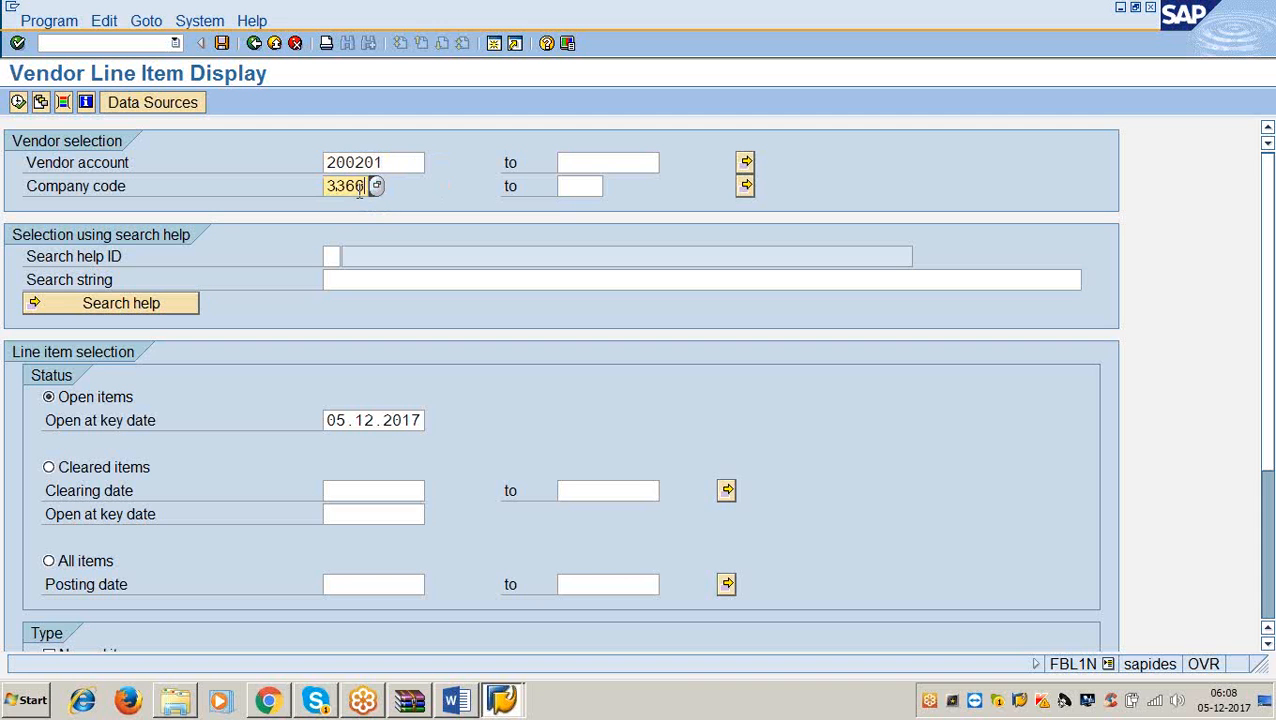
left_click(20, 103)
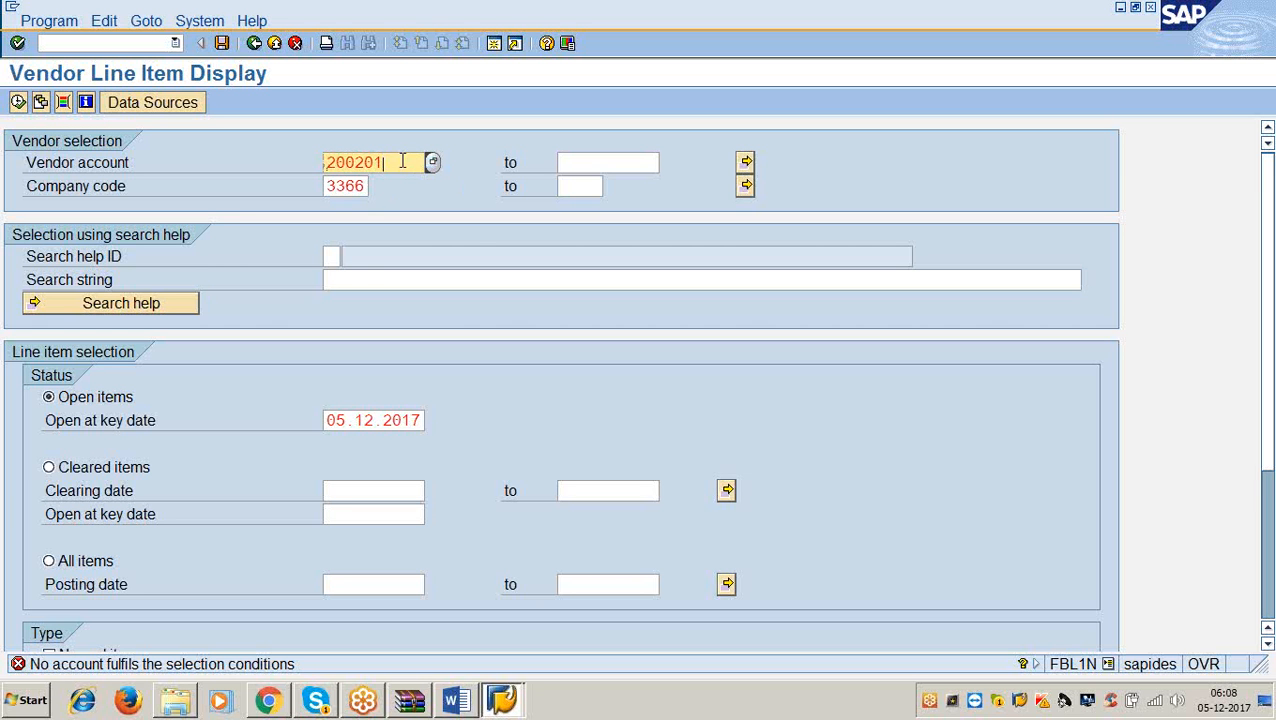
Step: Replace the vendor account with that of ratna enterprises limited and display its open line items in company code 3366
key("BackSpace")
key("BackSpace")
key("BackSpace")
key("BackSpace")
key("BackSpace")
key("BackSpace")
type("10")
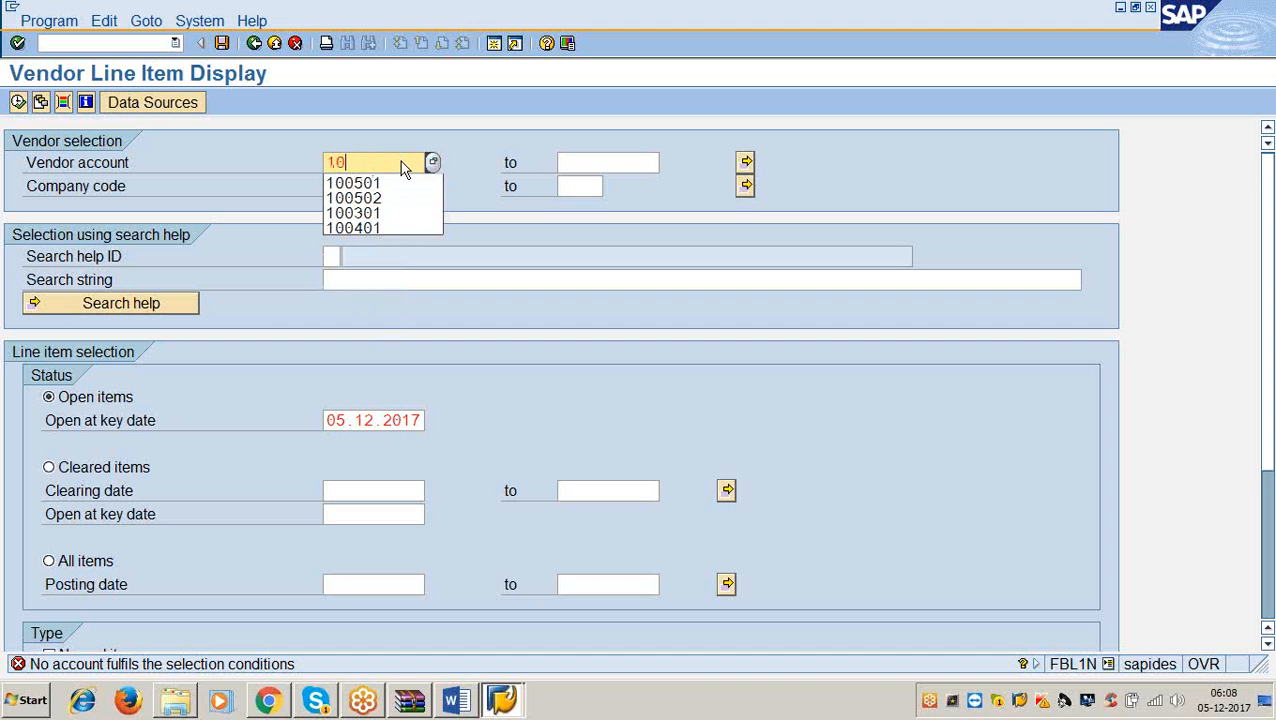
type("0501")
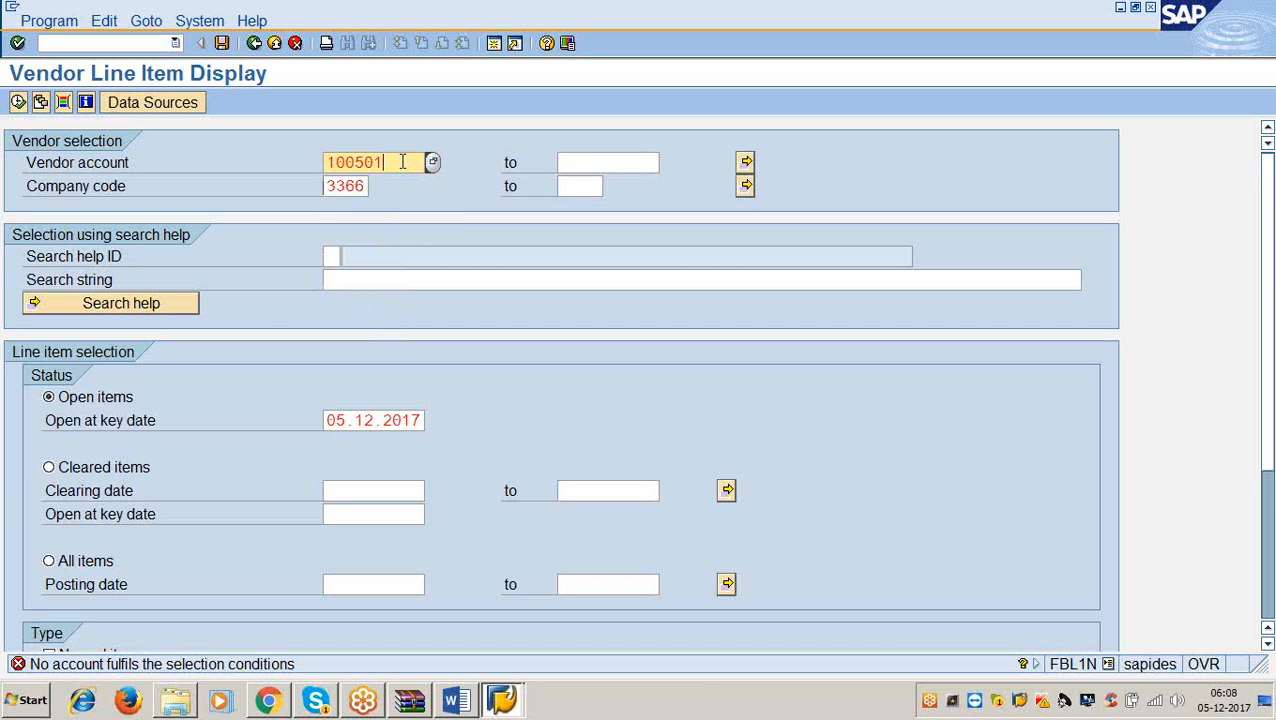
left_click(18, 102)
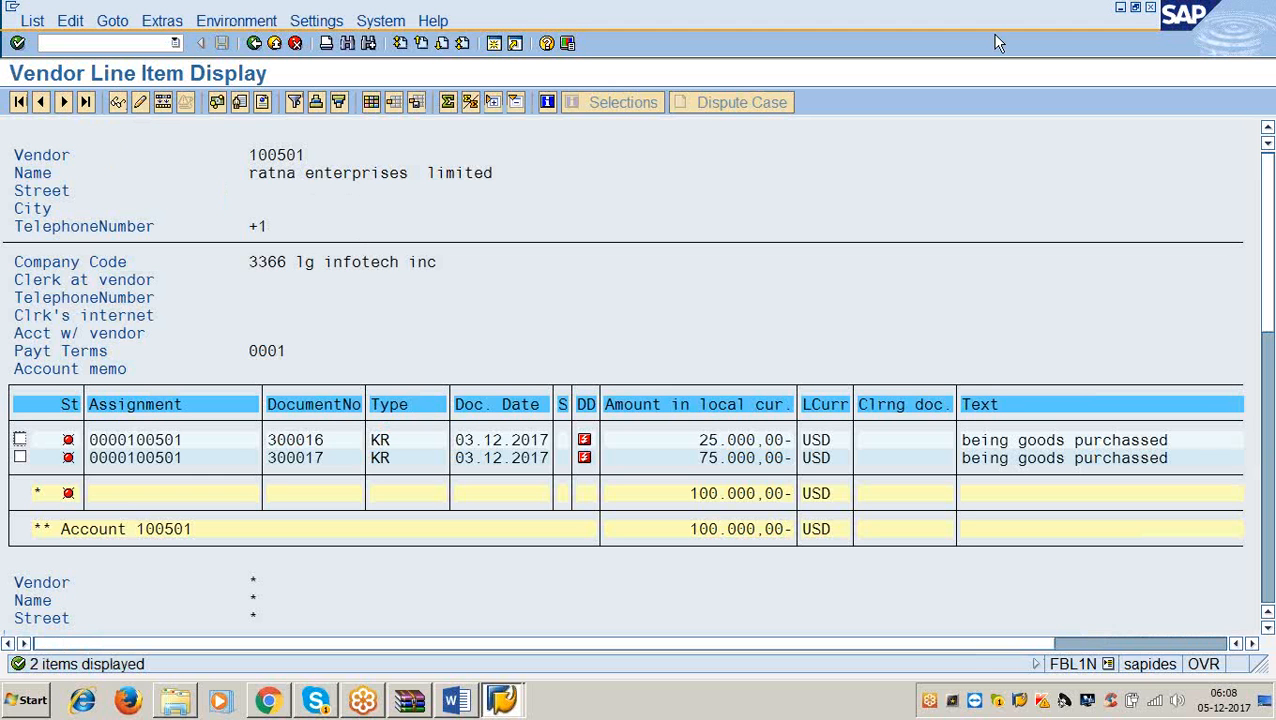
Step: Stay logged on and return to the automatic payment run with transaction F110
left_click(1152, 8)
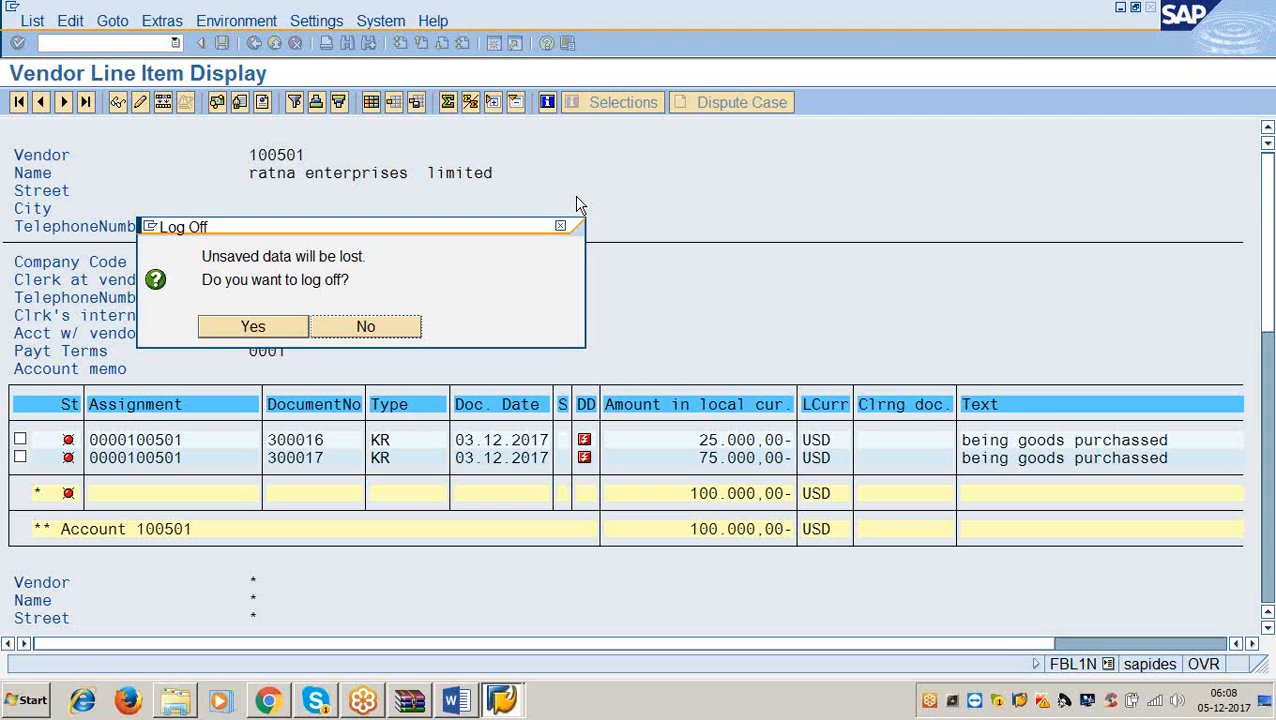
left_click(365, 327)
left_click(117, 45)
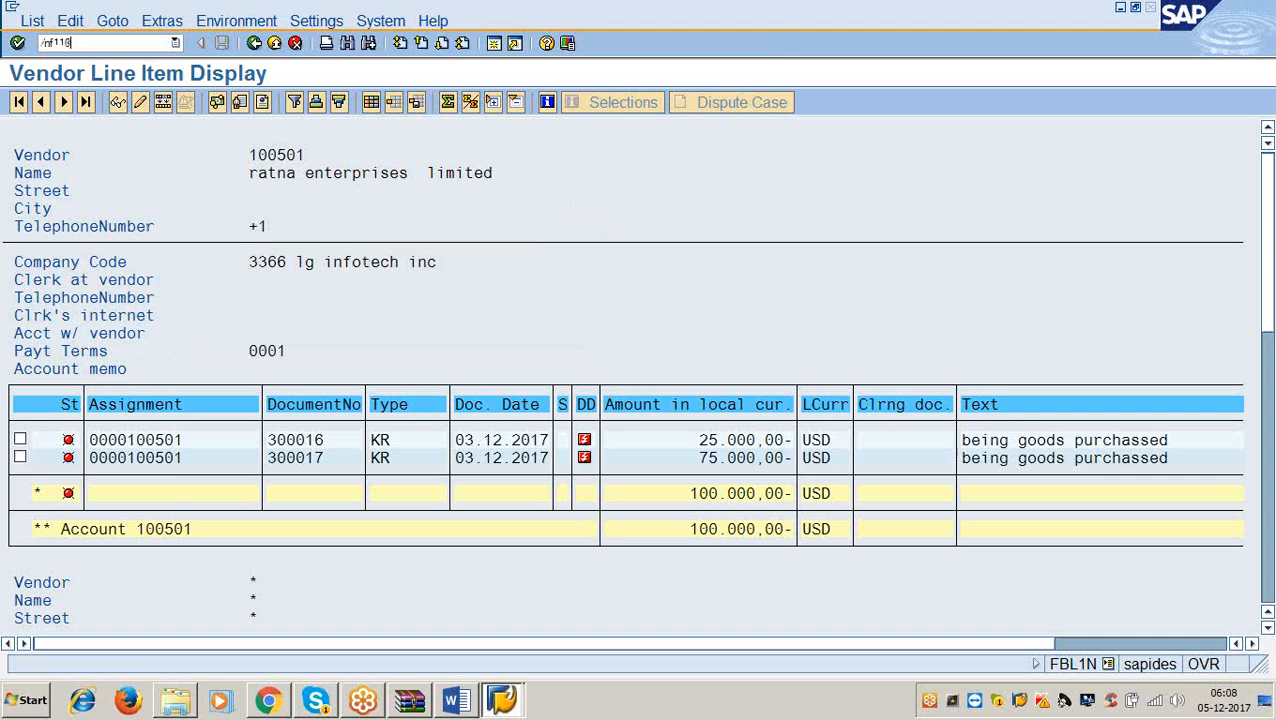
type("/nf110")
key("Return")
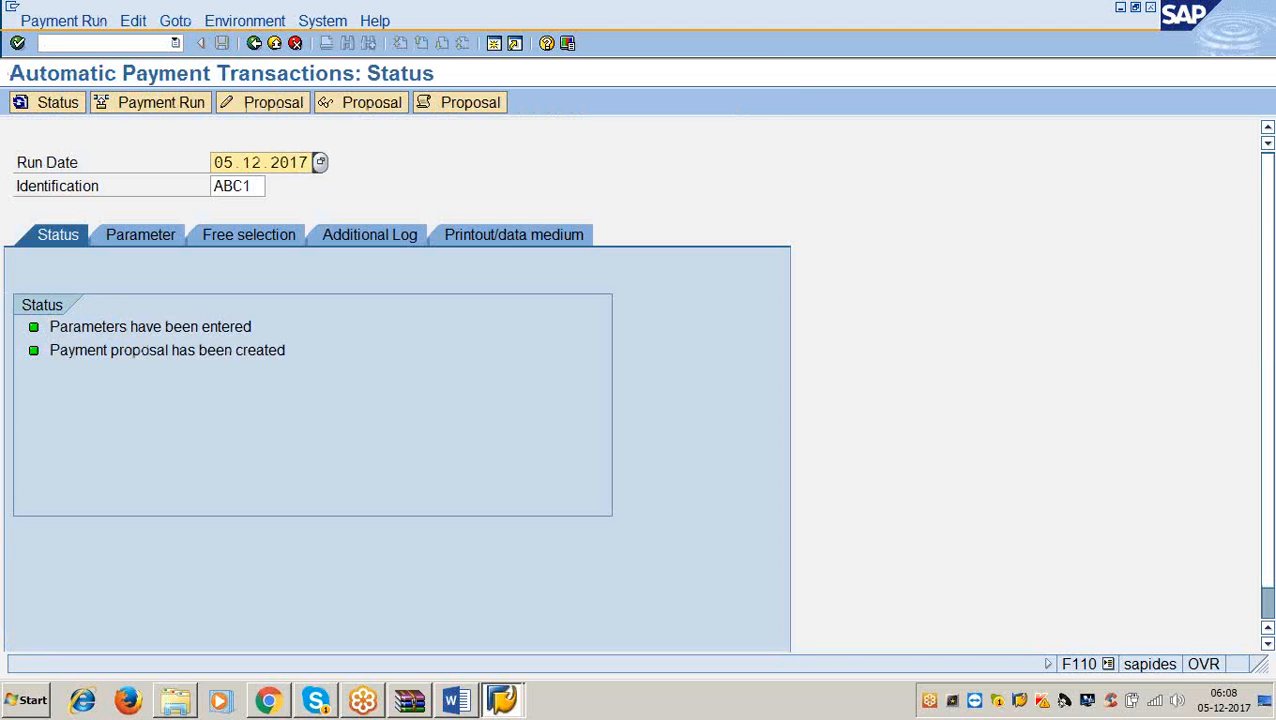
left_click(133, 21)
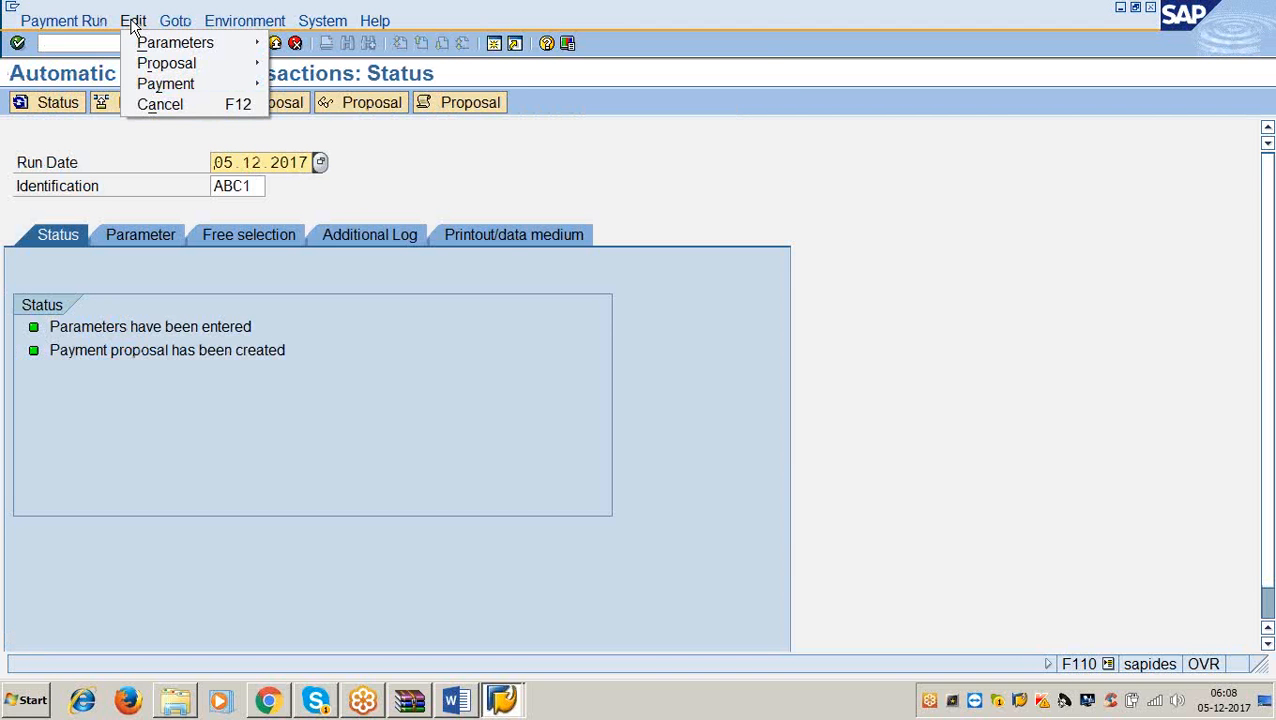
mouse_move(165, 62)
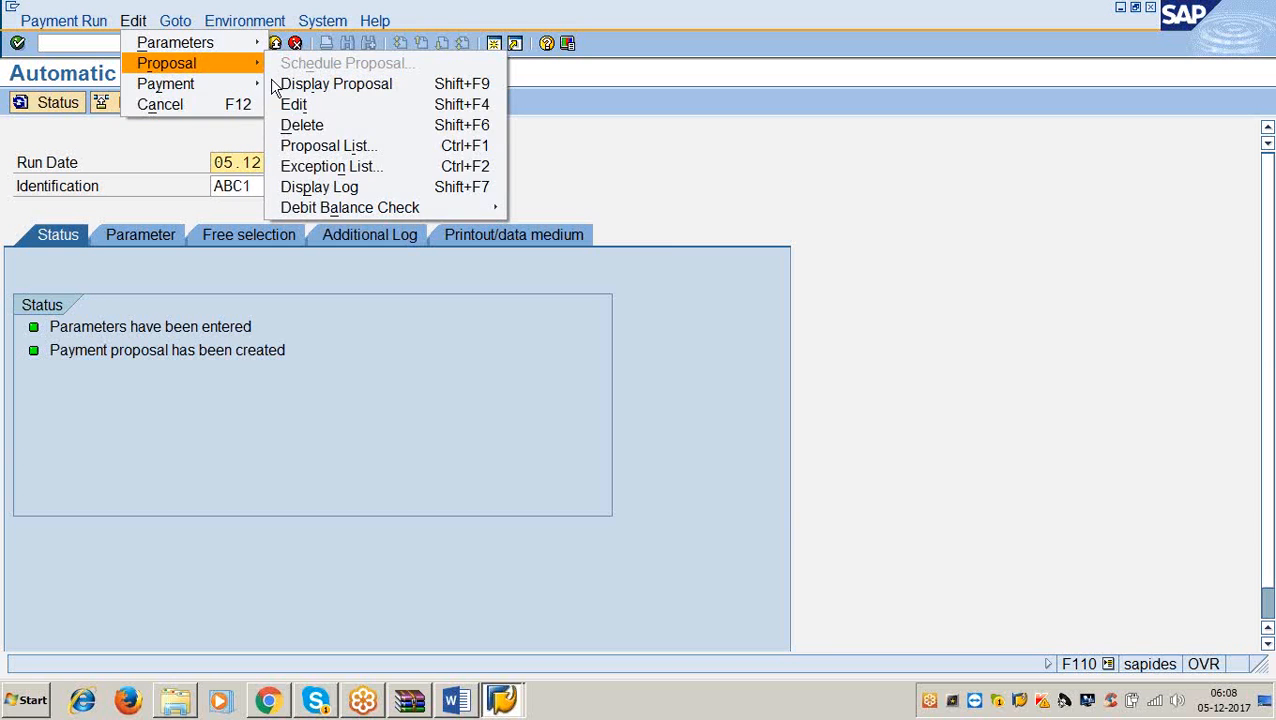
left_click(305, 125)
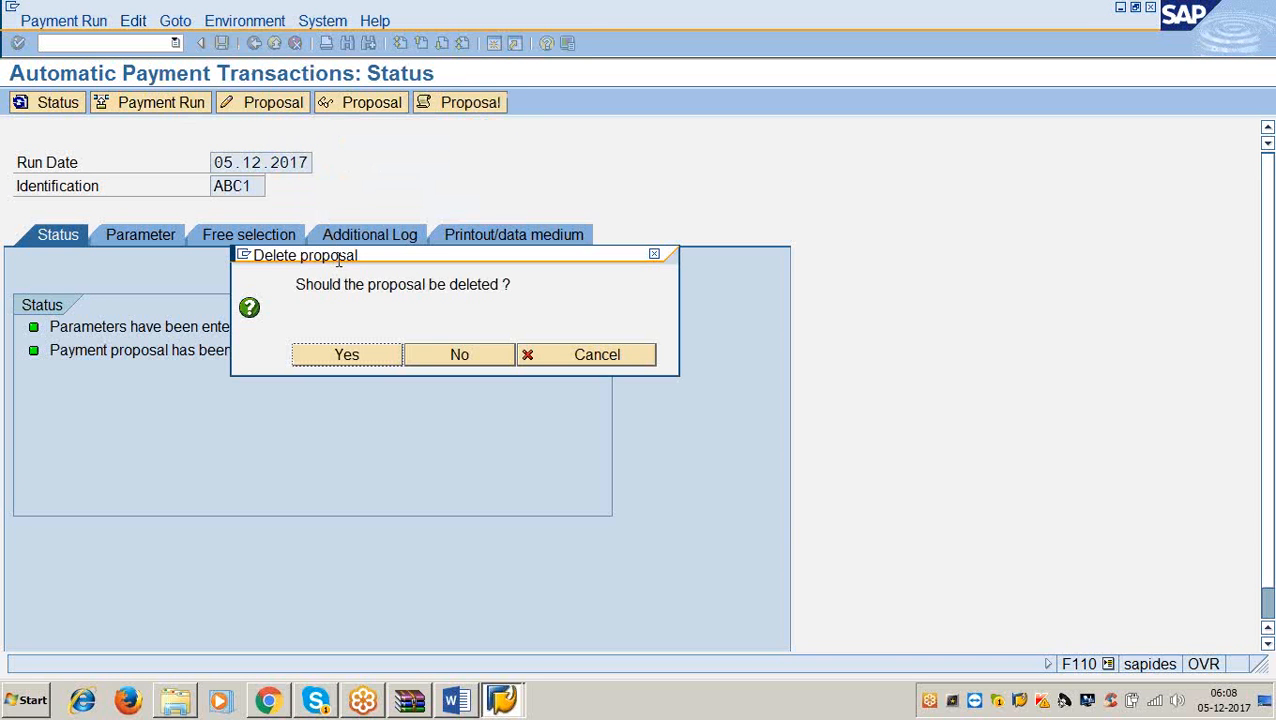
left_click(587, 360)
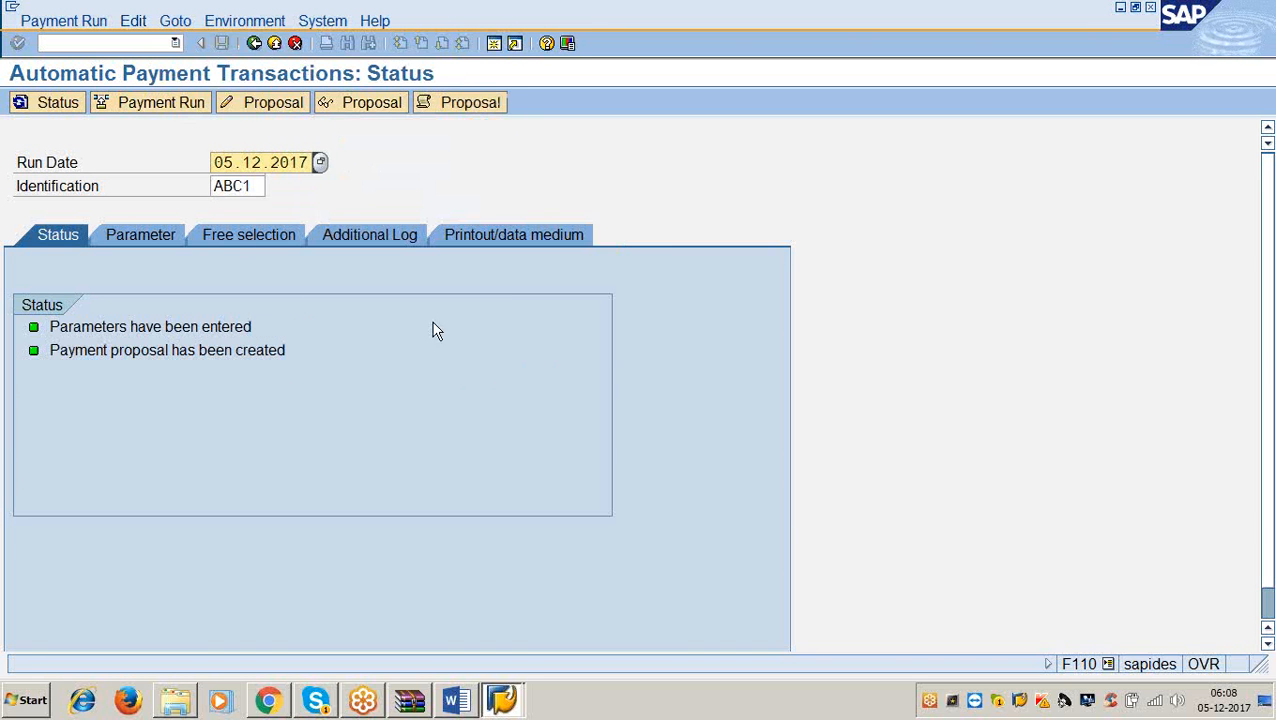
Step: Delete the existing payment proposal of run ABC1 dated 05.12.2017
left_click(131, 22)
mouse_move(142, 63)
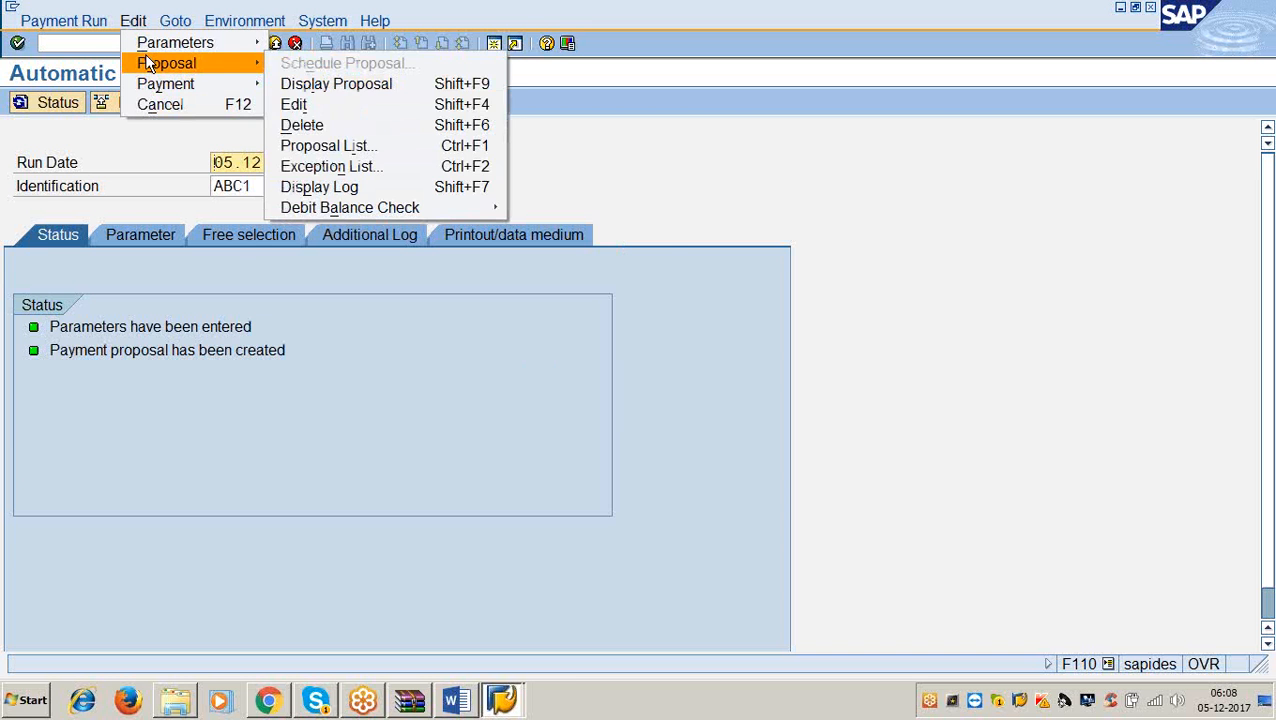
left_click(302, 125)
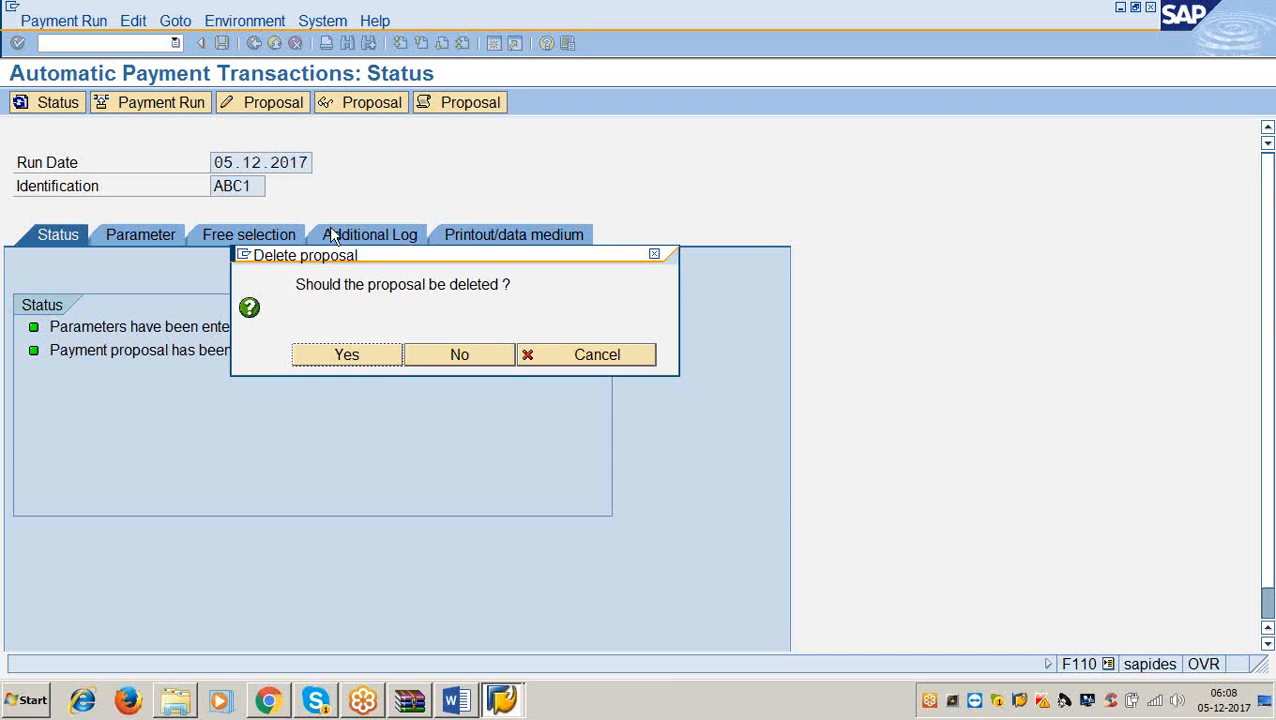
left_click(383, 355)
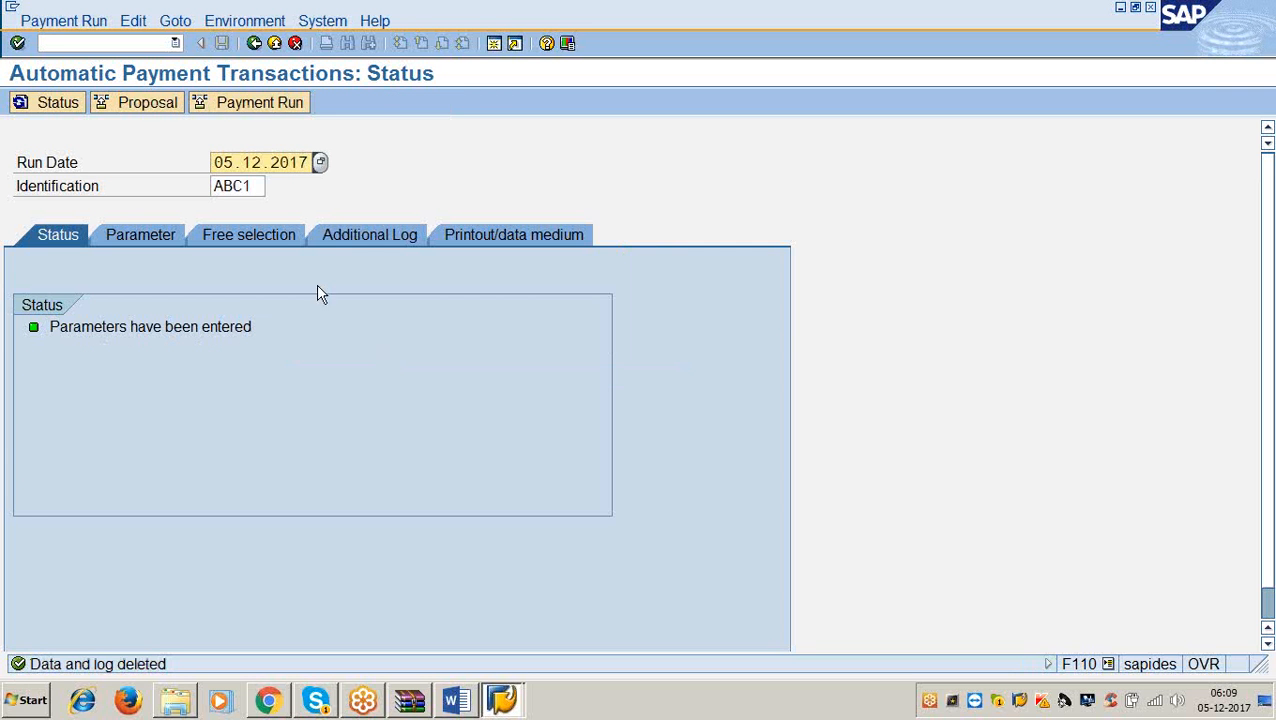
Step: Restart transaction F110 and enter XYZ as the identification of a new payment run dated 05.12.2017
left_click(295, 43)
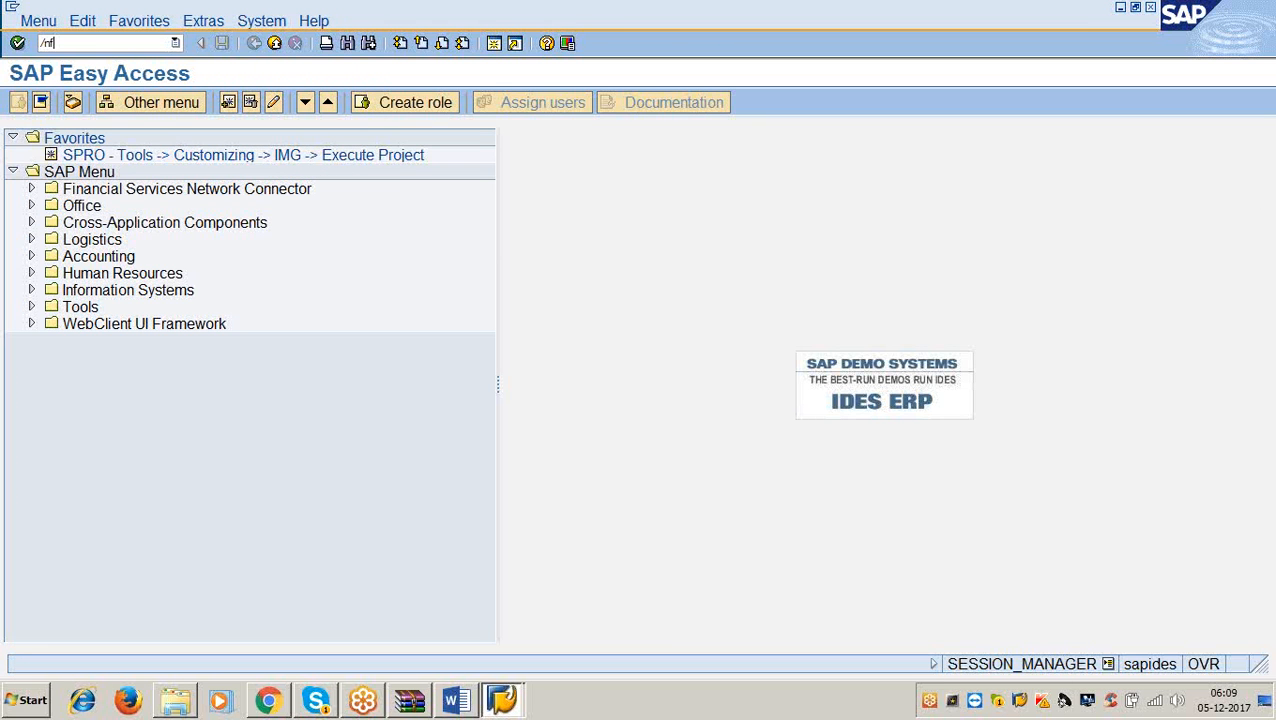
key("Return")
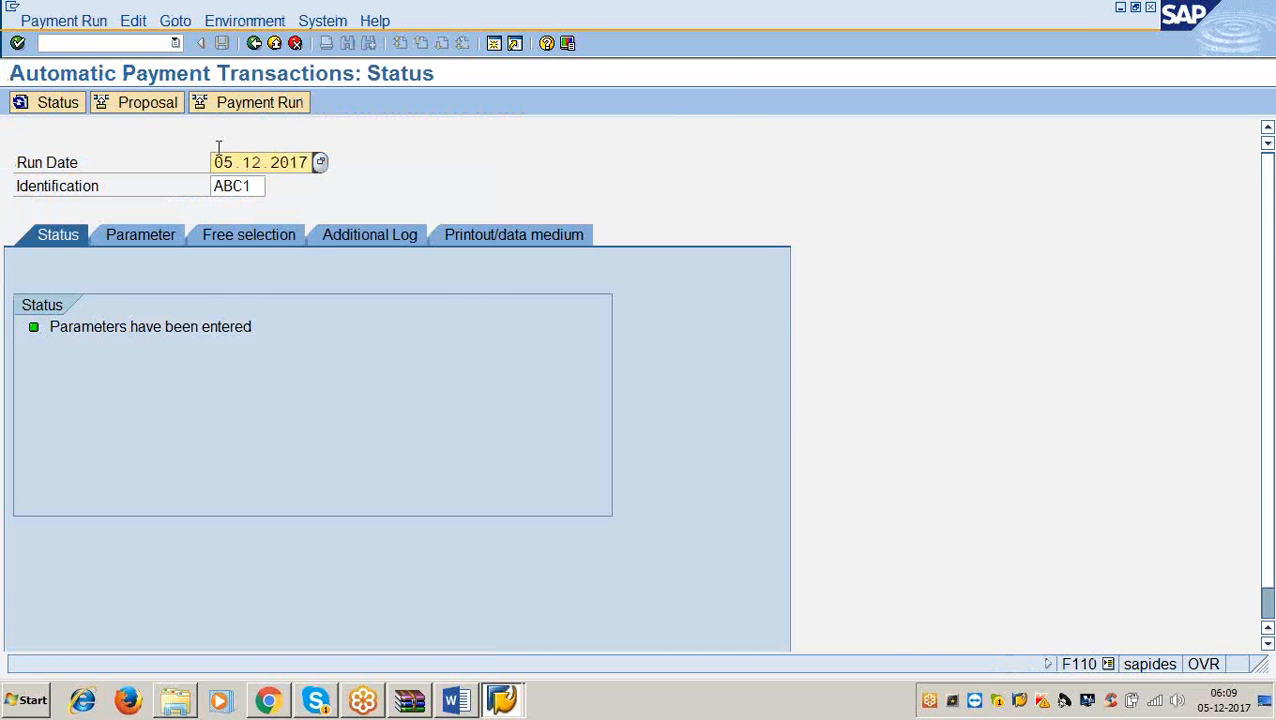
left_click(255, 185)
key("BackSpace")
key("BackSpace")
key("BackSpace")
key("BackSpace")
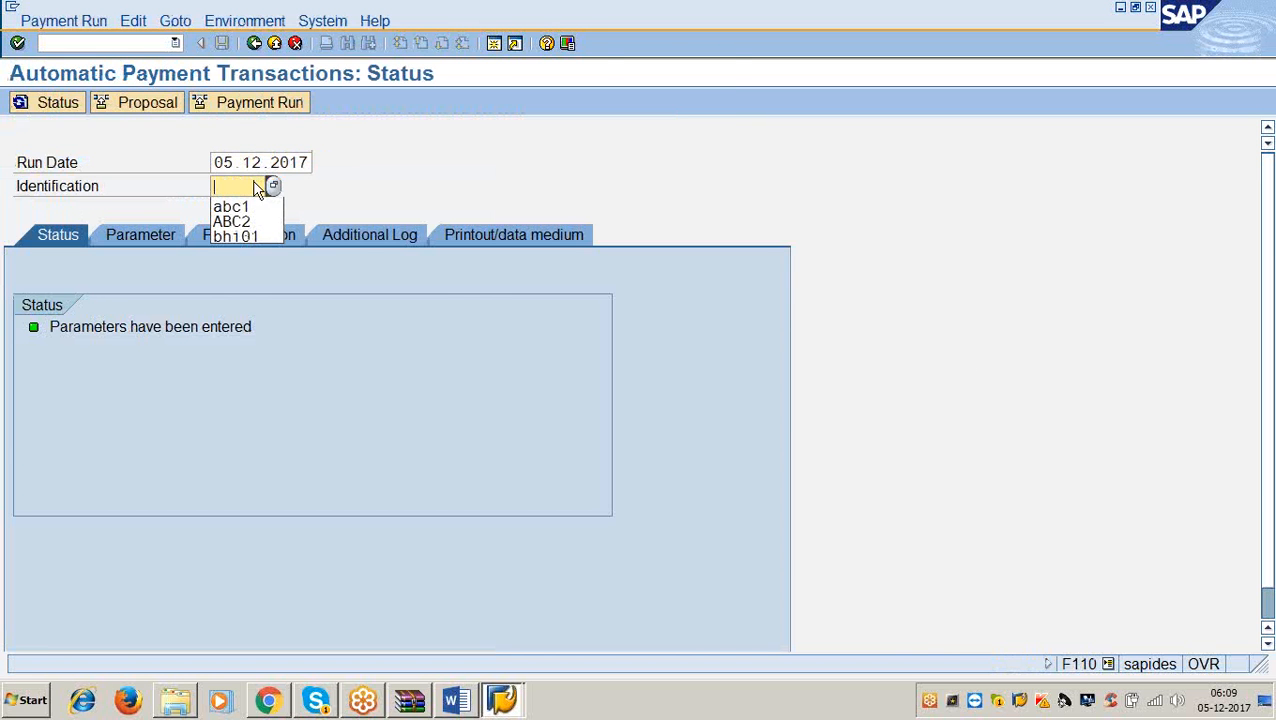
type("xyz")
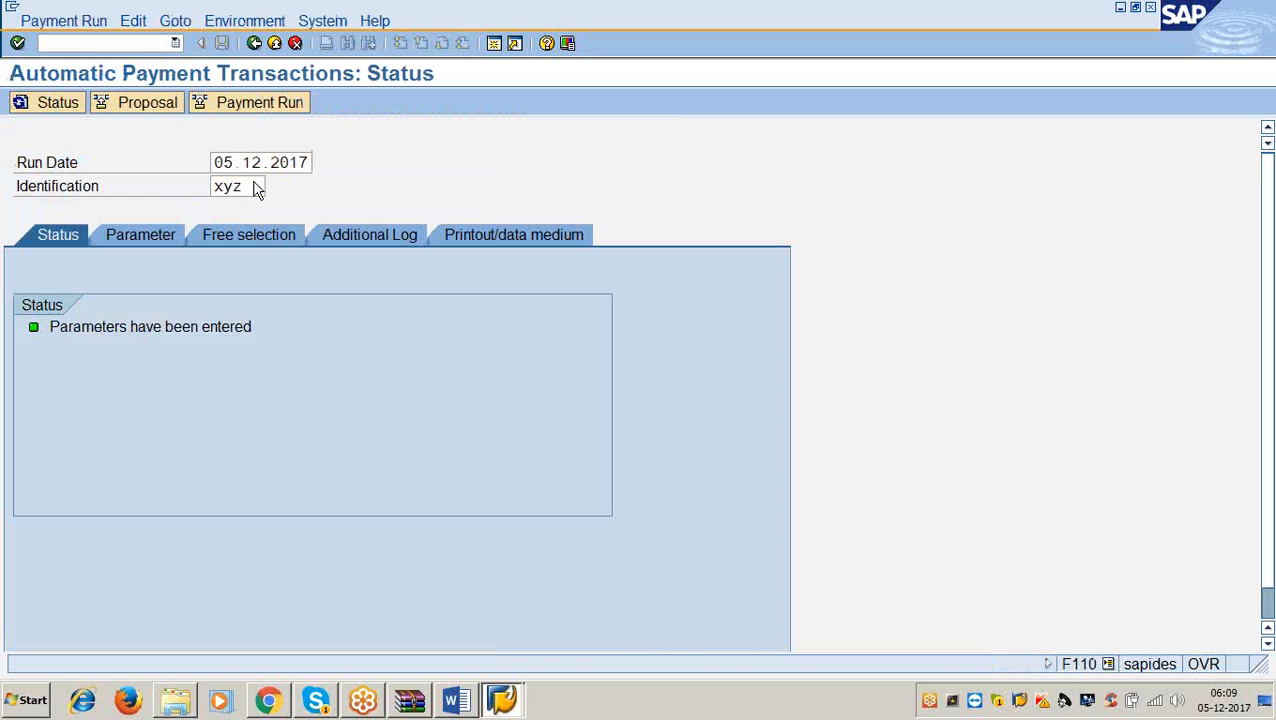
key("Return")
Step: Enter the run parameters: company code 3366, payment method C, next posting date 6.12.2017 and the vendor account of ratna enterprises limited
left_click(165, 245)
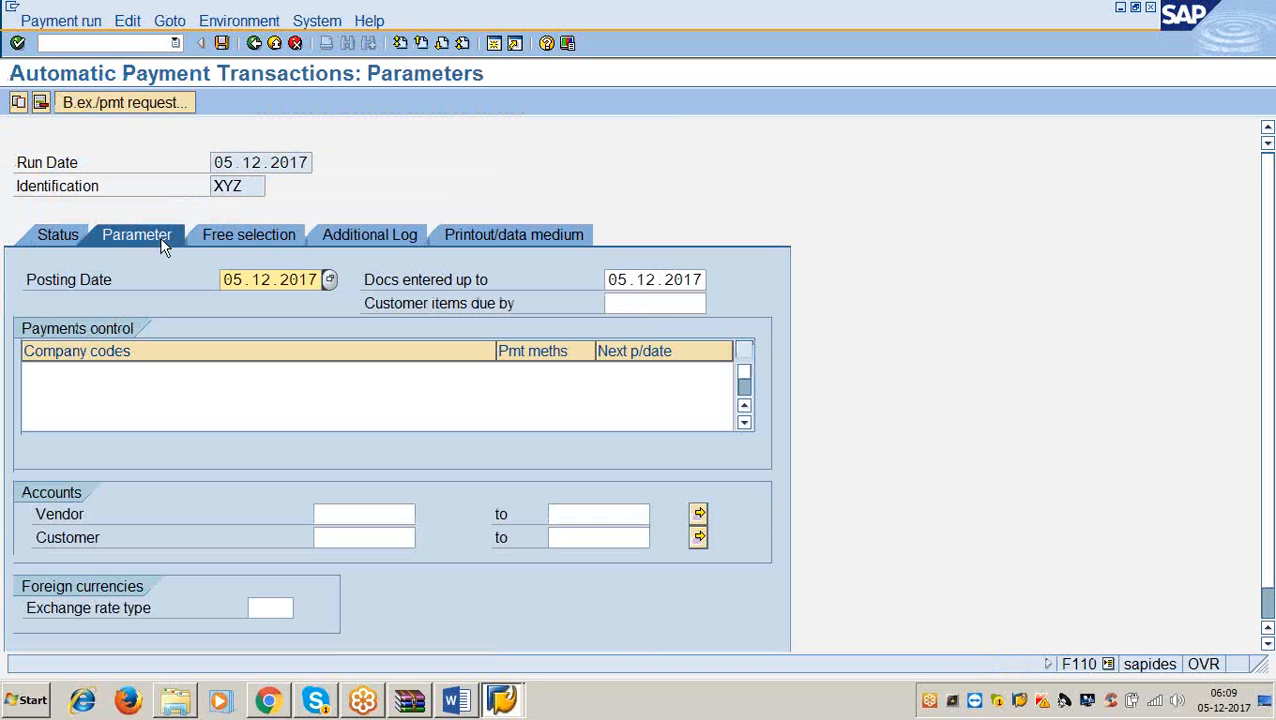
left_click(63, 372)
type("3")
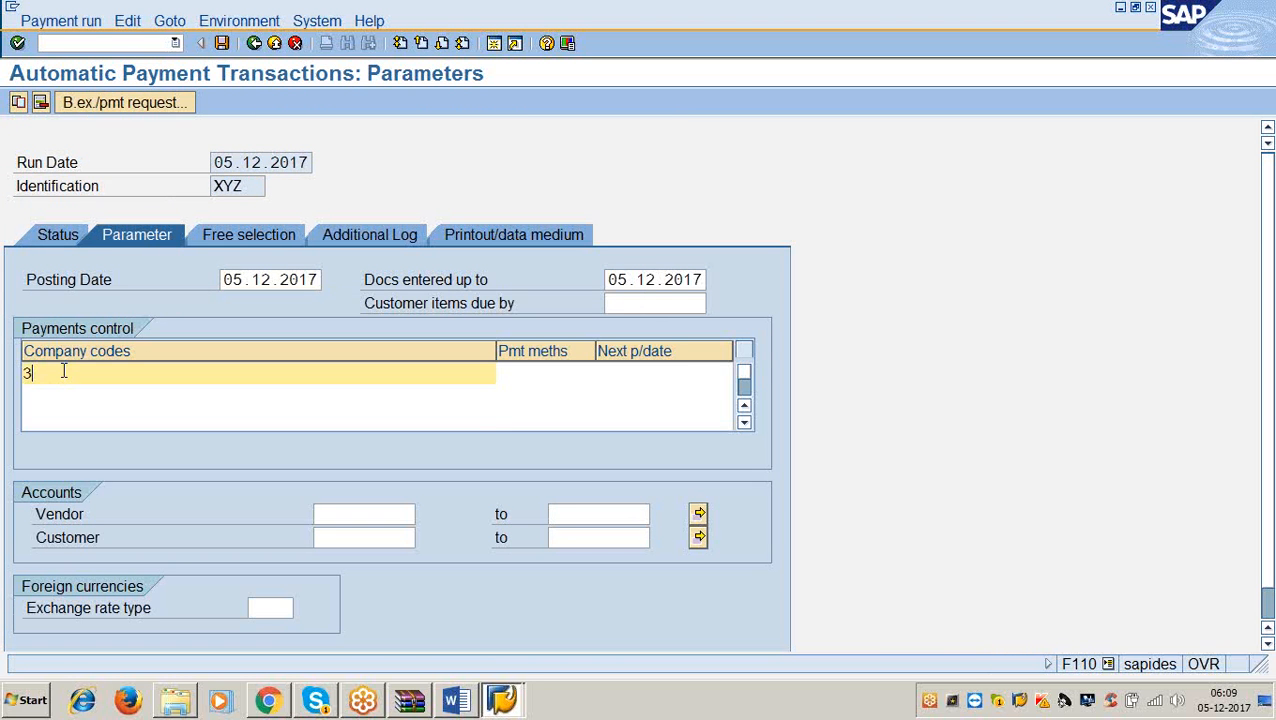
type("366")
key("Tab")
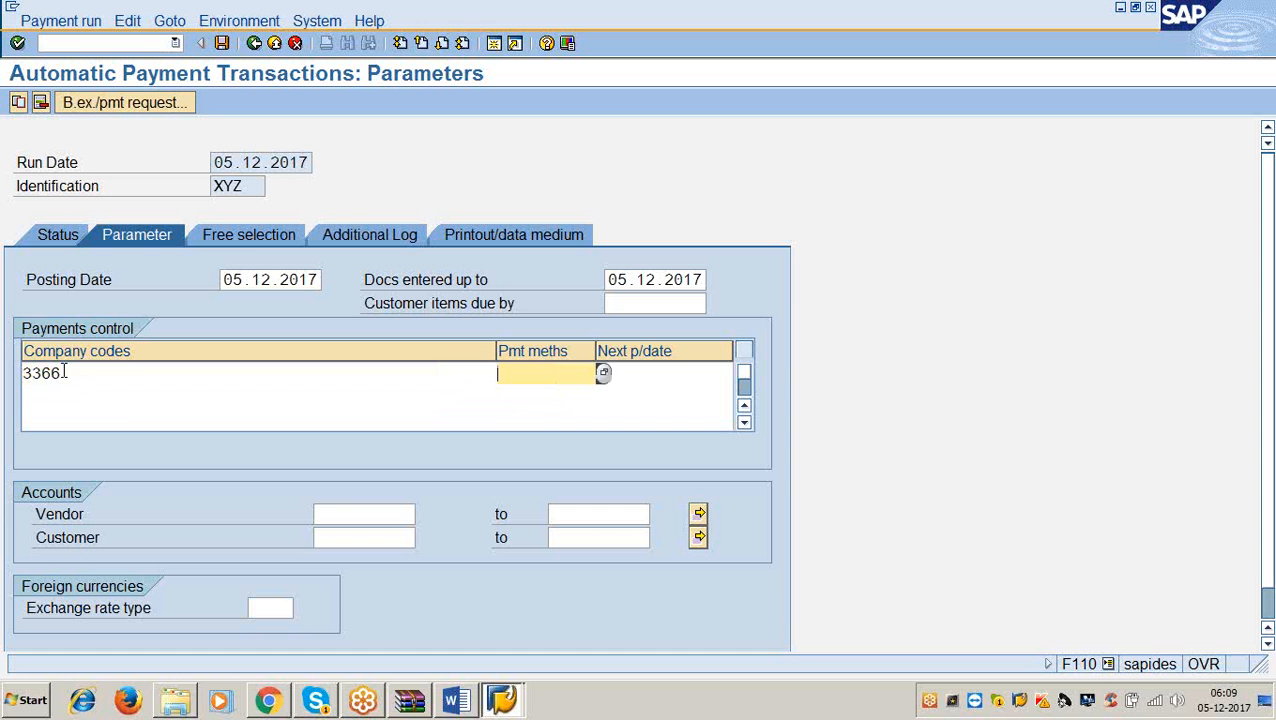
key("Tab")
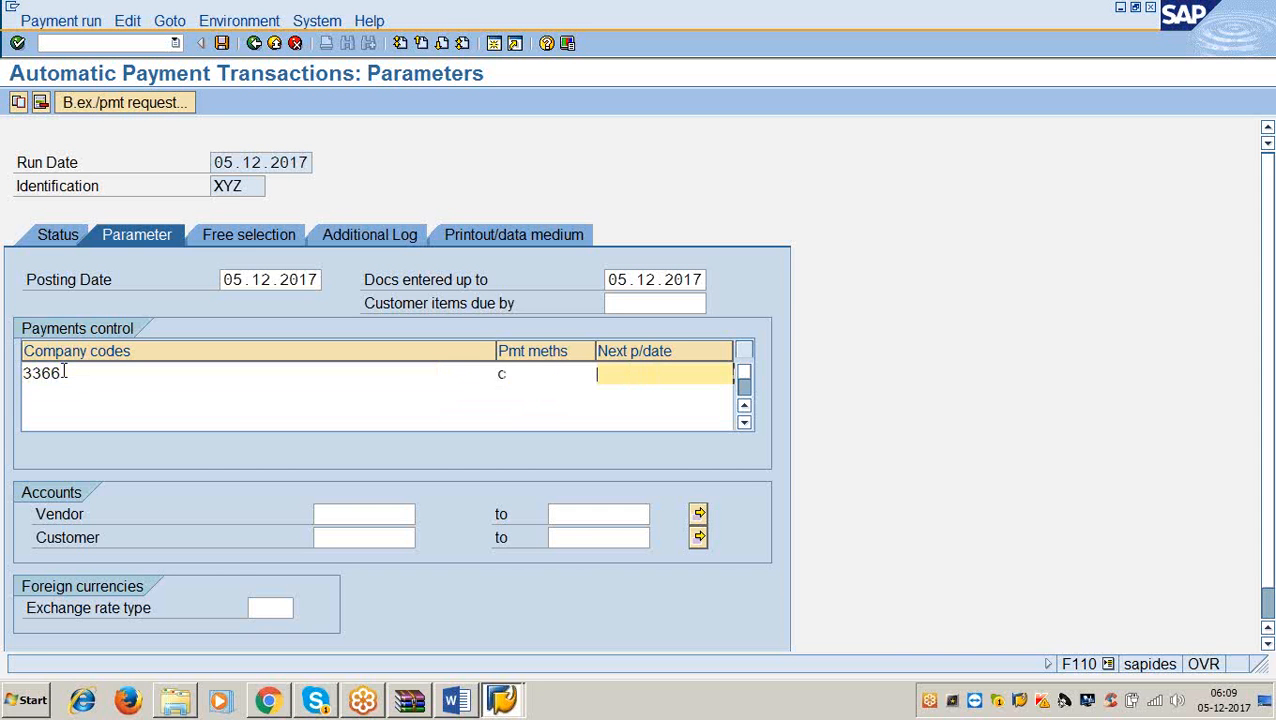
type("6.12.")
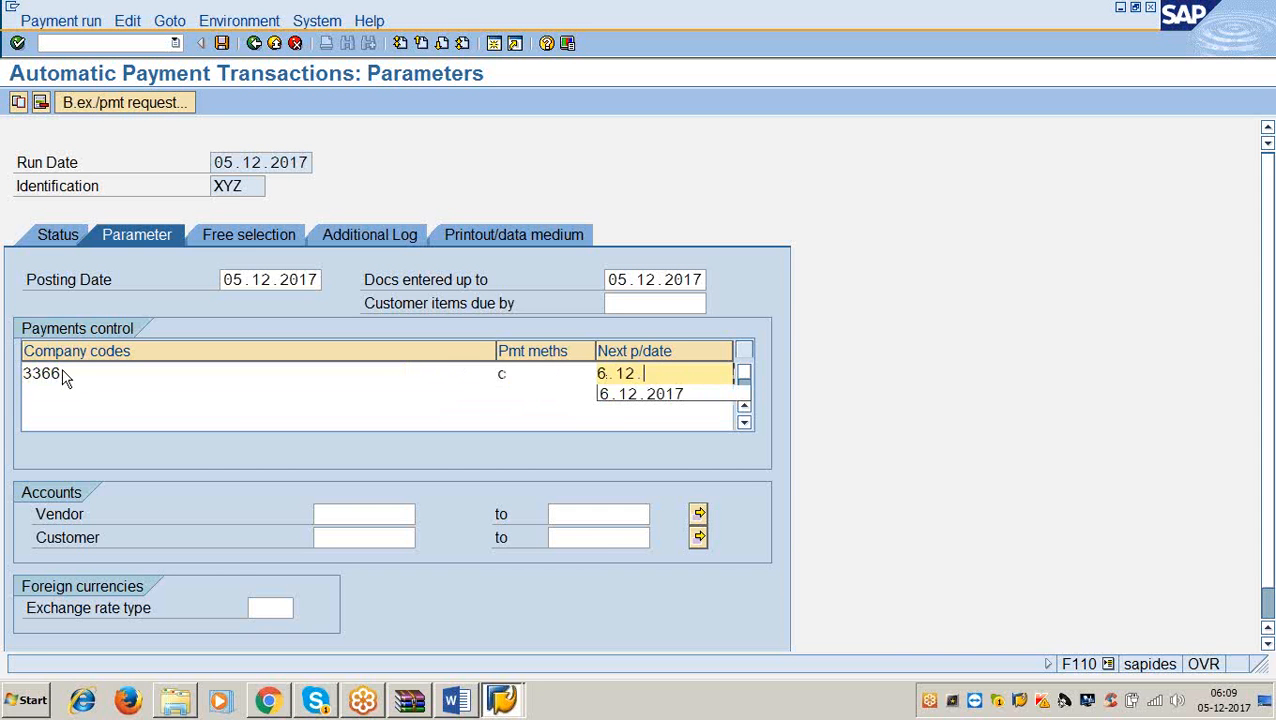
type("2017")
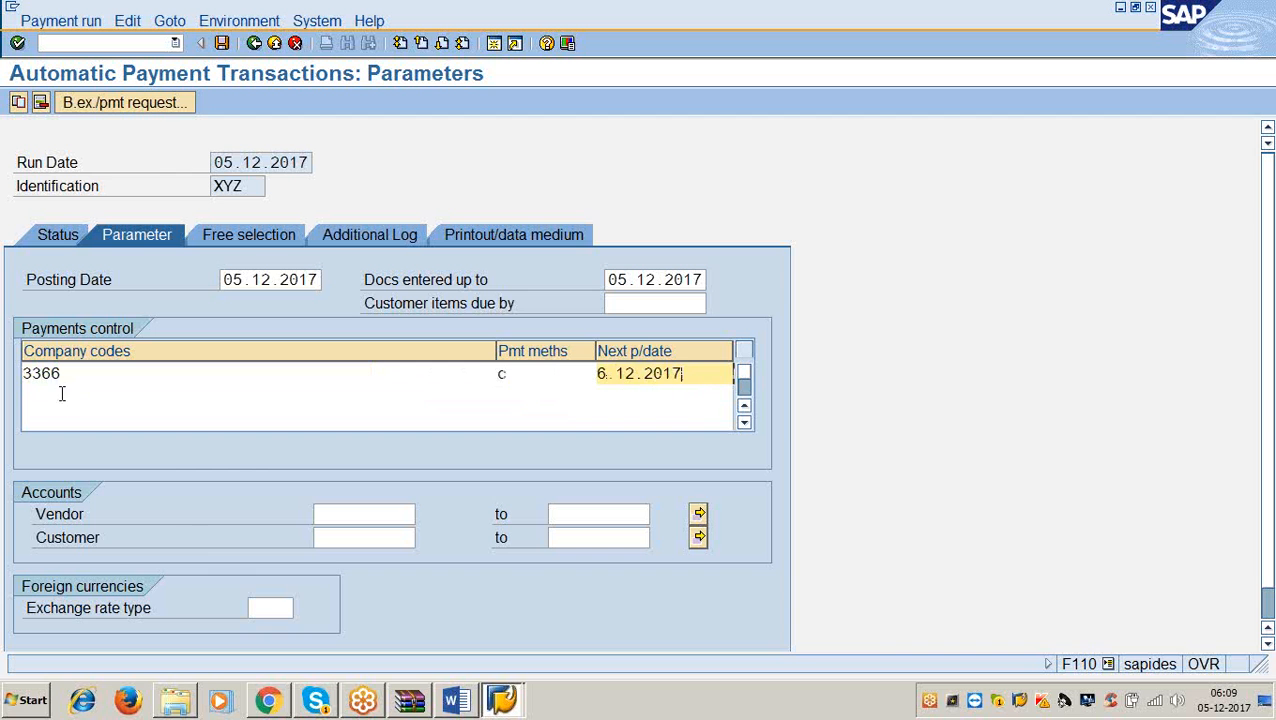
left_click(325, 513)
type("100501")
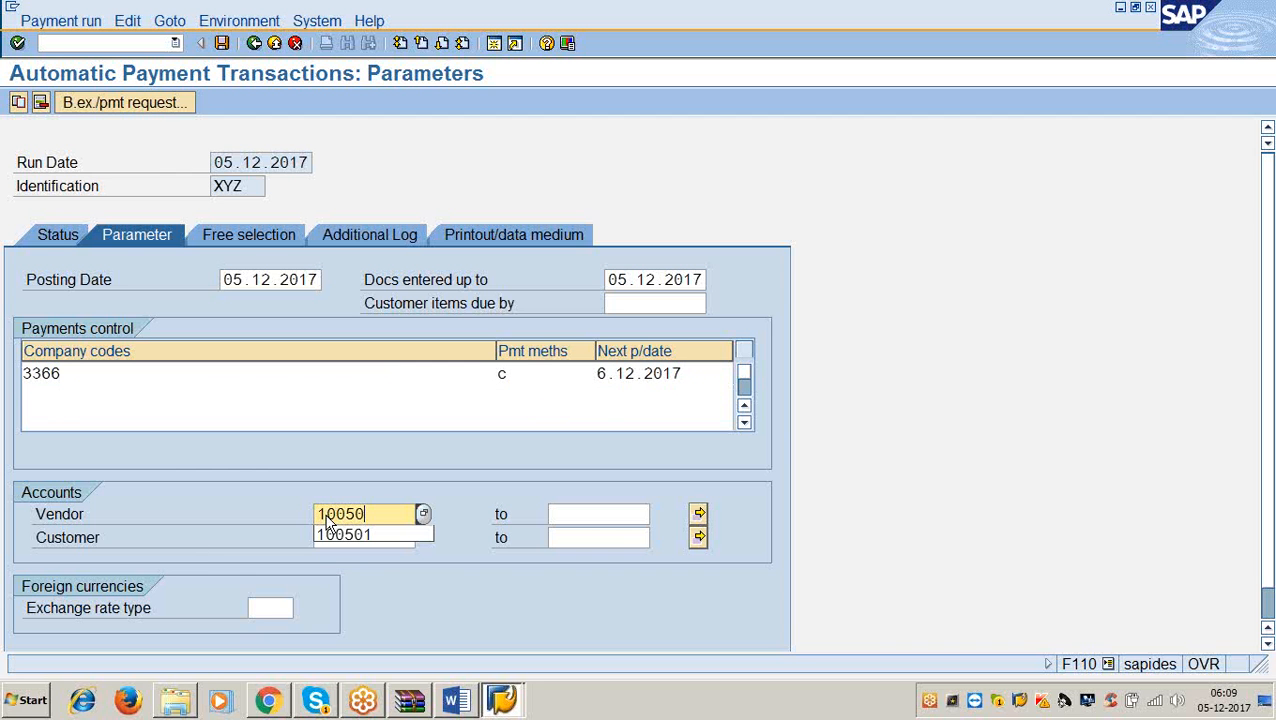
Step: Enable additional logging of the due date check and payment method selection in all cases for the same vendor, and save the parameters
left_click(345, 234)
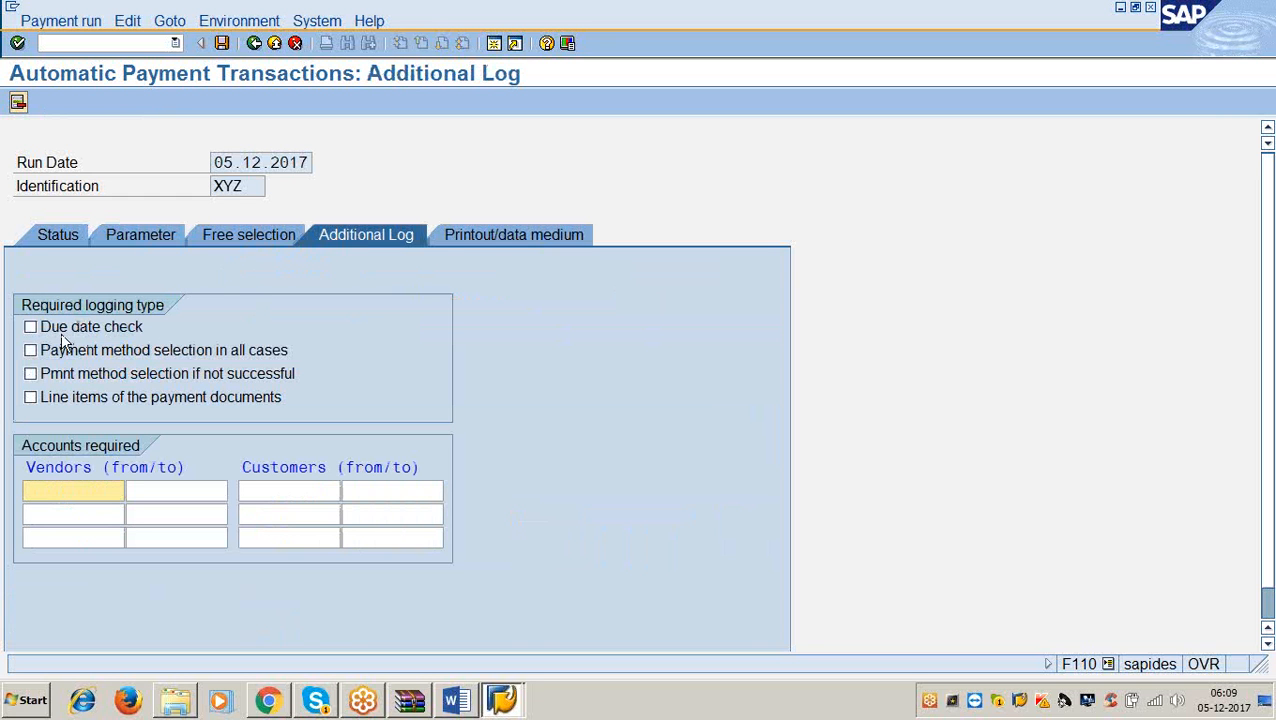
left_click(31, 327)
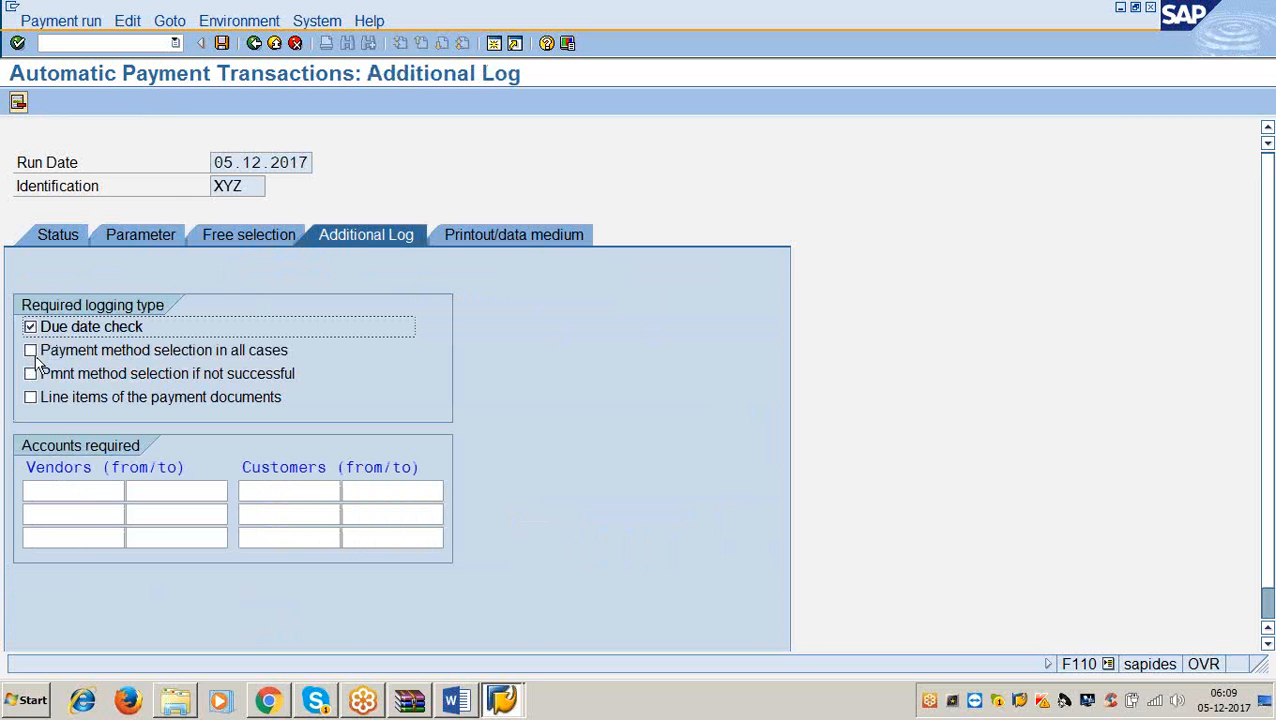
left_click(31, 351)
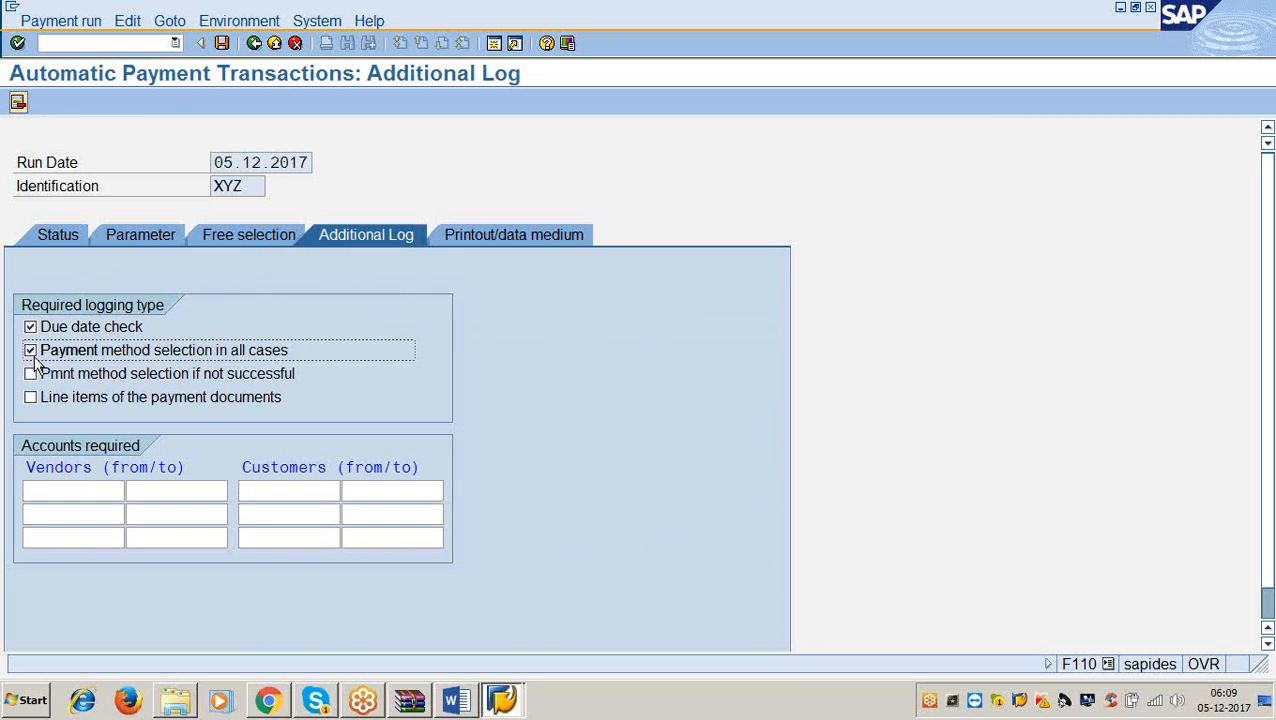
left_click(74, 487)
type("10")
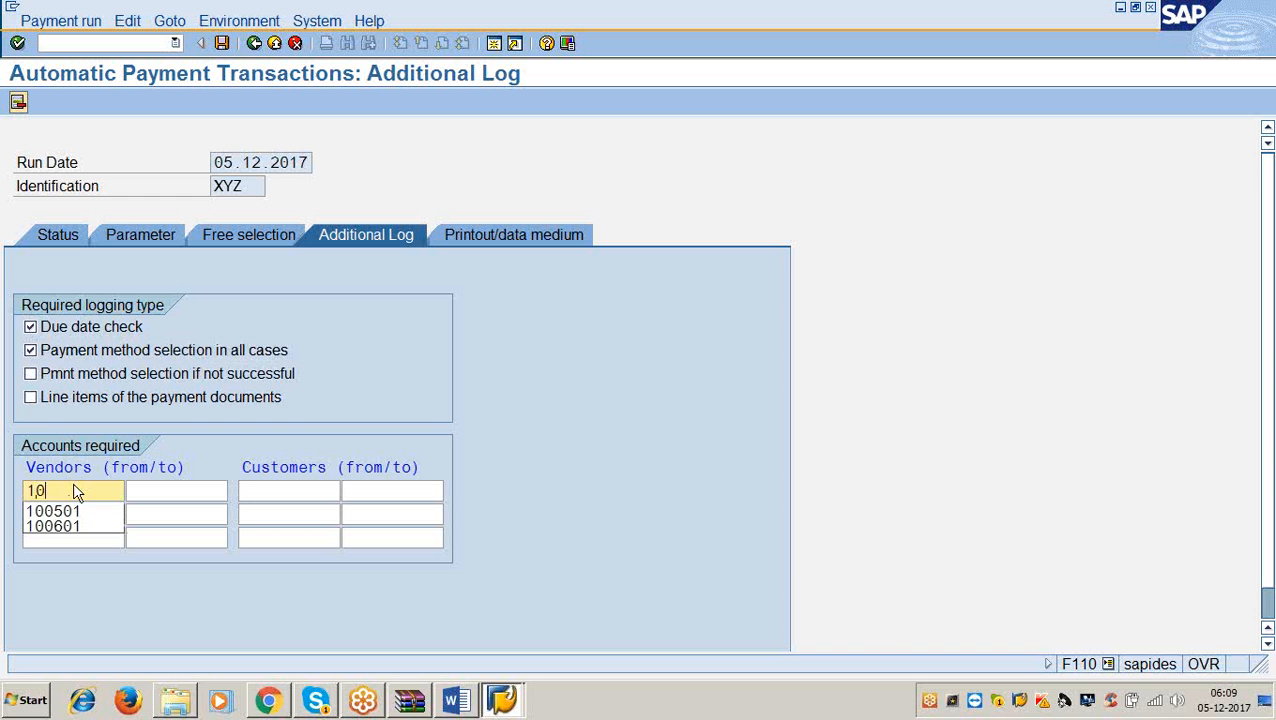
type("0501")
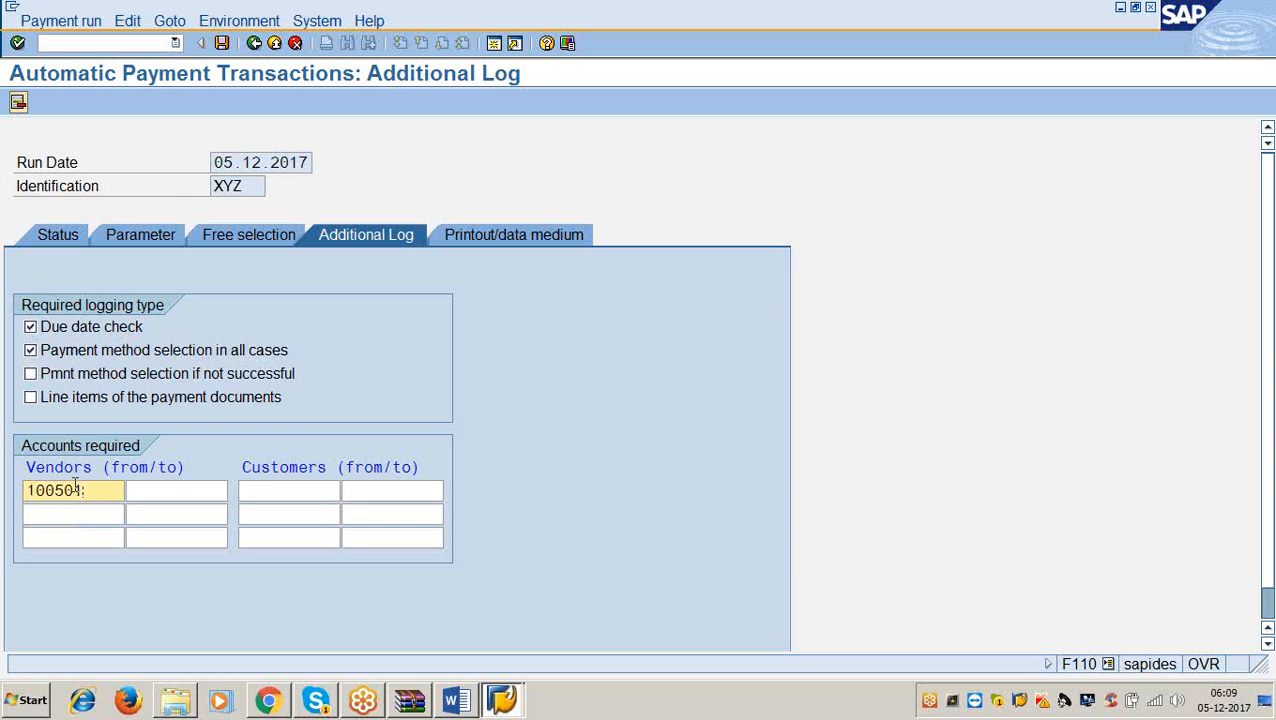
left_click(222, 43)
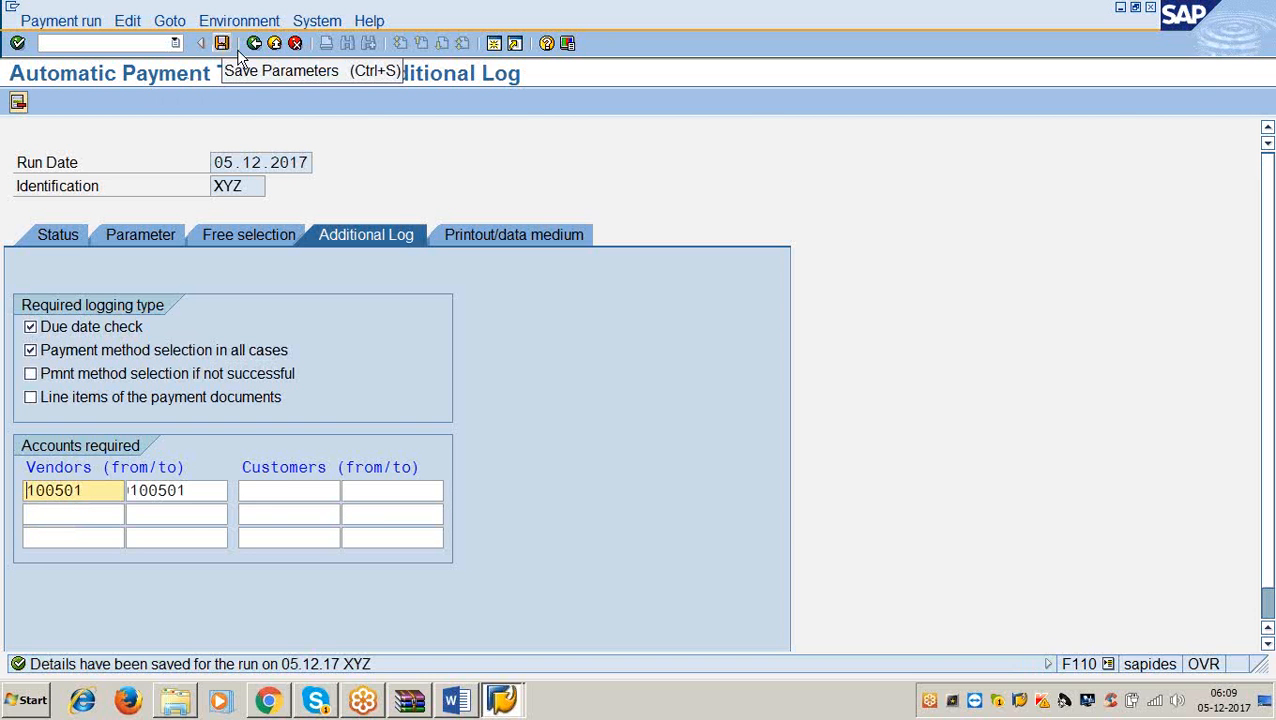
Step: Return to the run status, schedule the payment proposal to start immediately on target computer sapides, and refresh the status
left_click(254, 43)
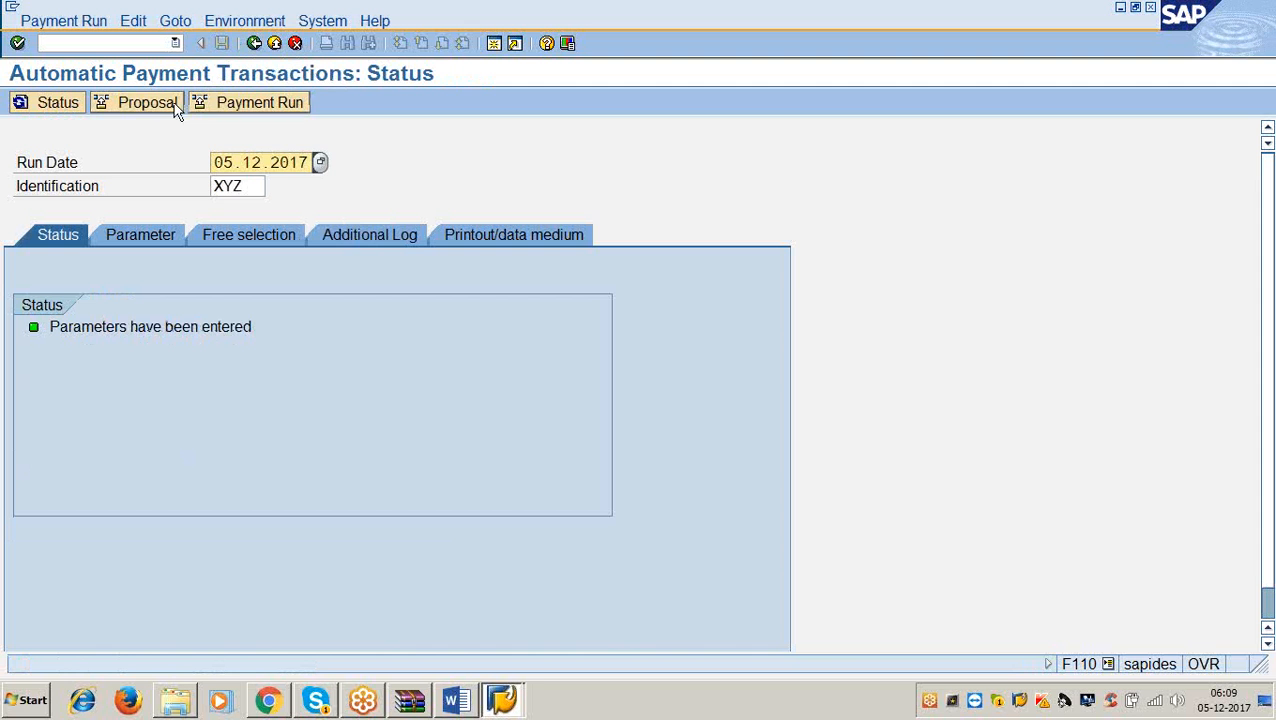
left_click(147, 103)
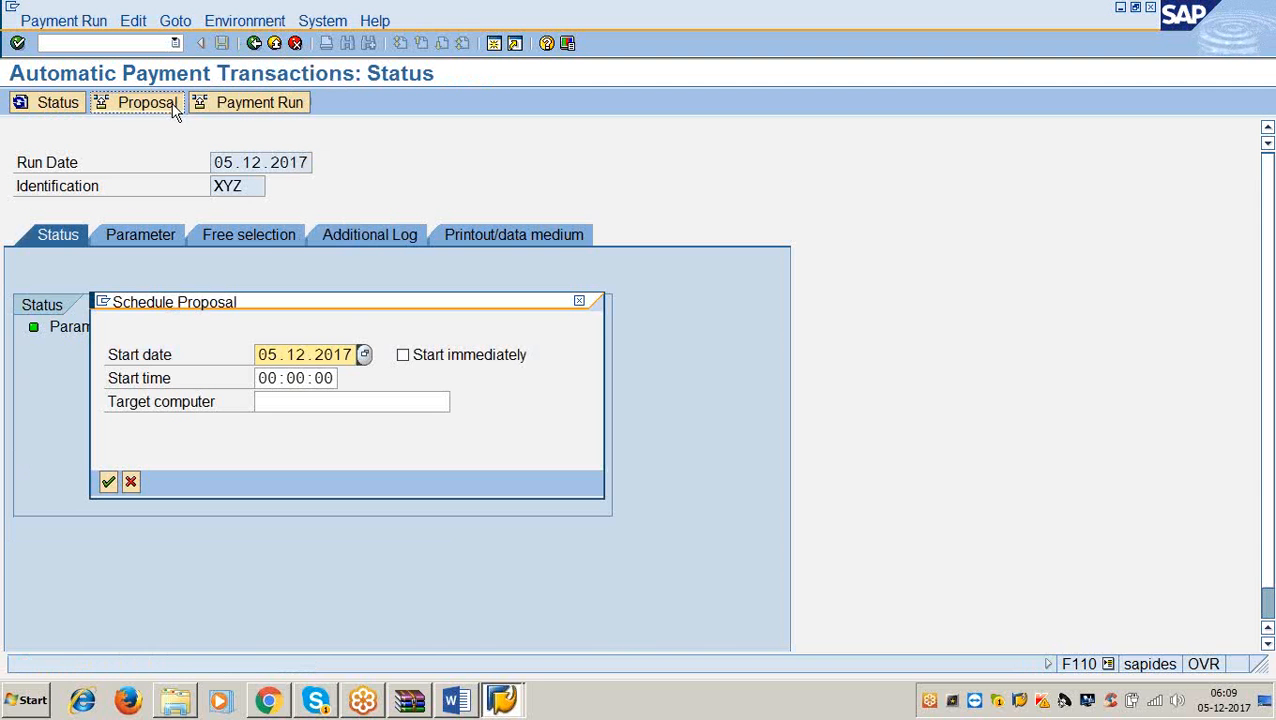
left_click(403, 356)
left_click(366, 403)
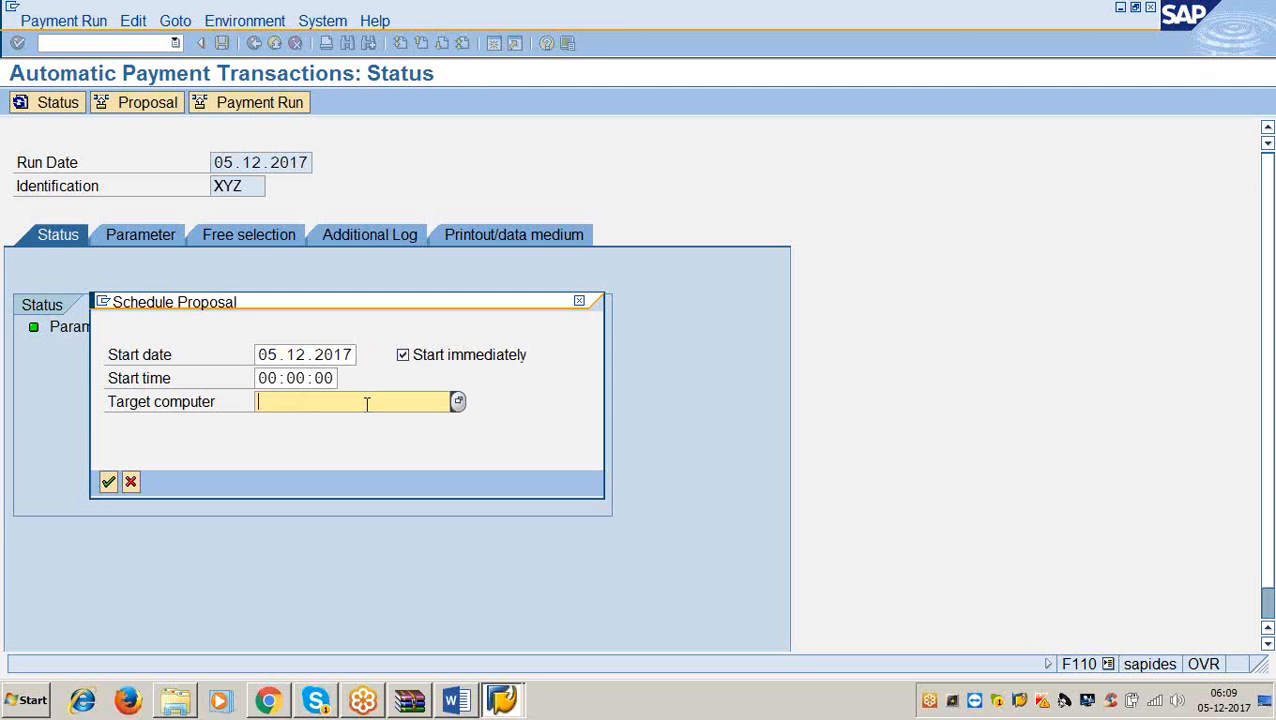
key("F4")
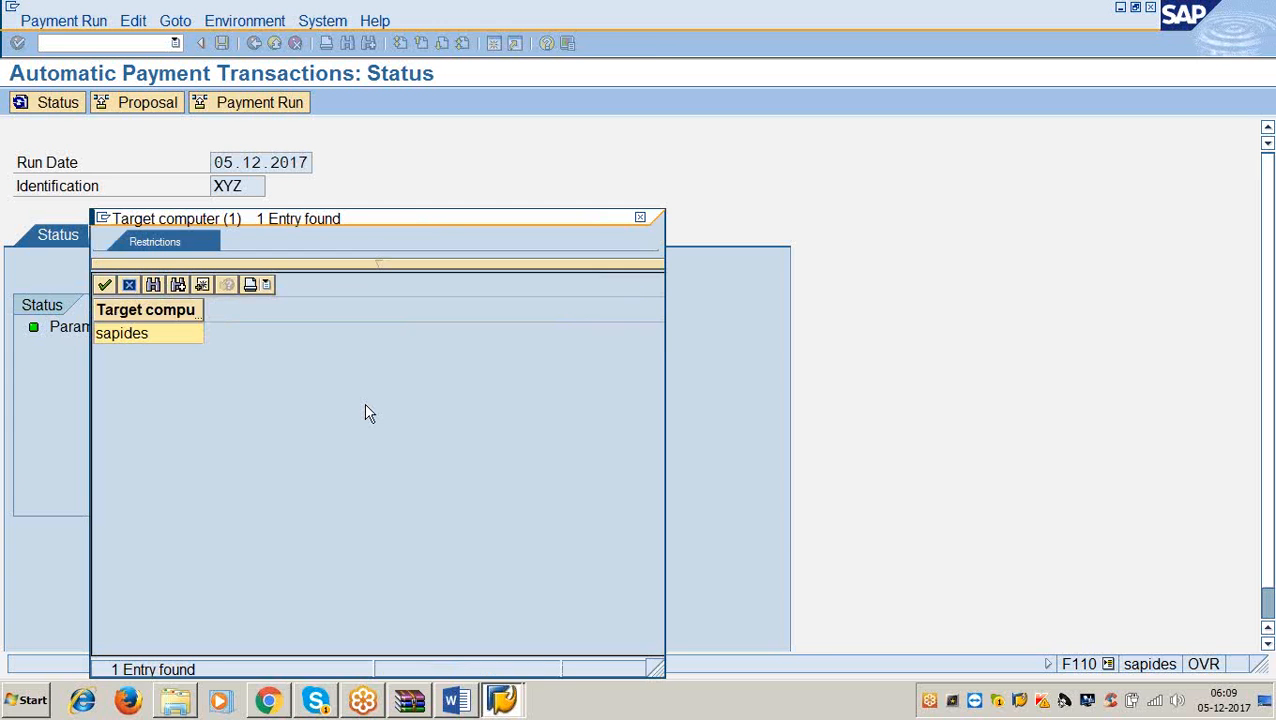
key("Return")
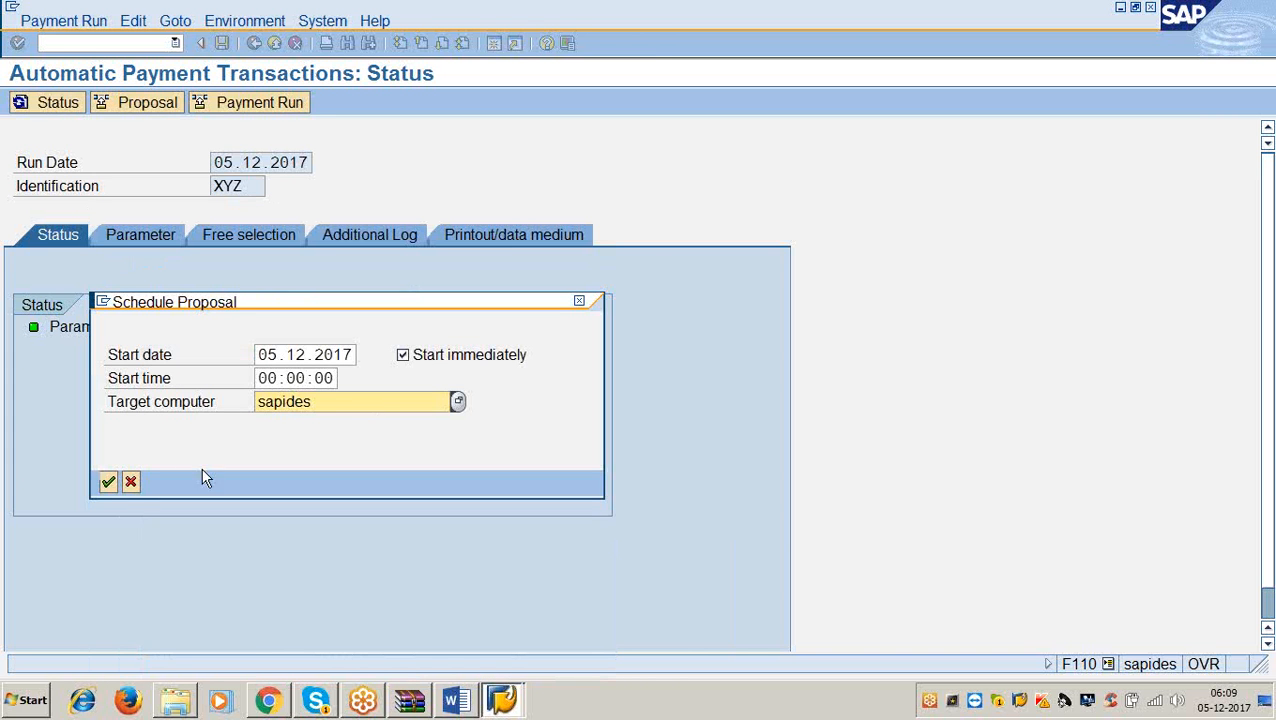
left_click(108, 482)
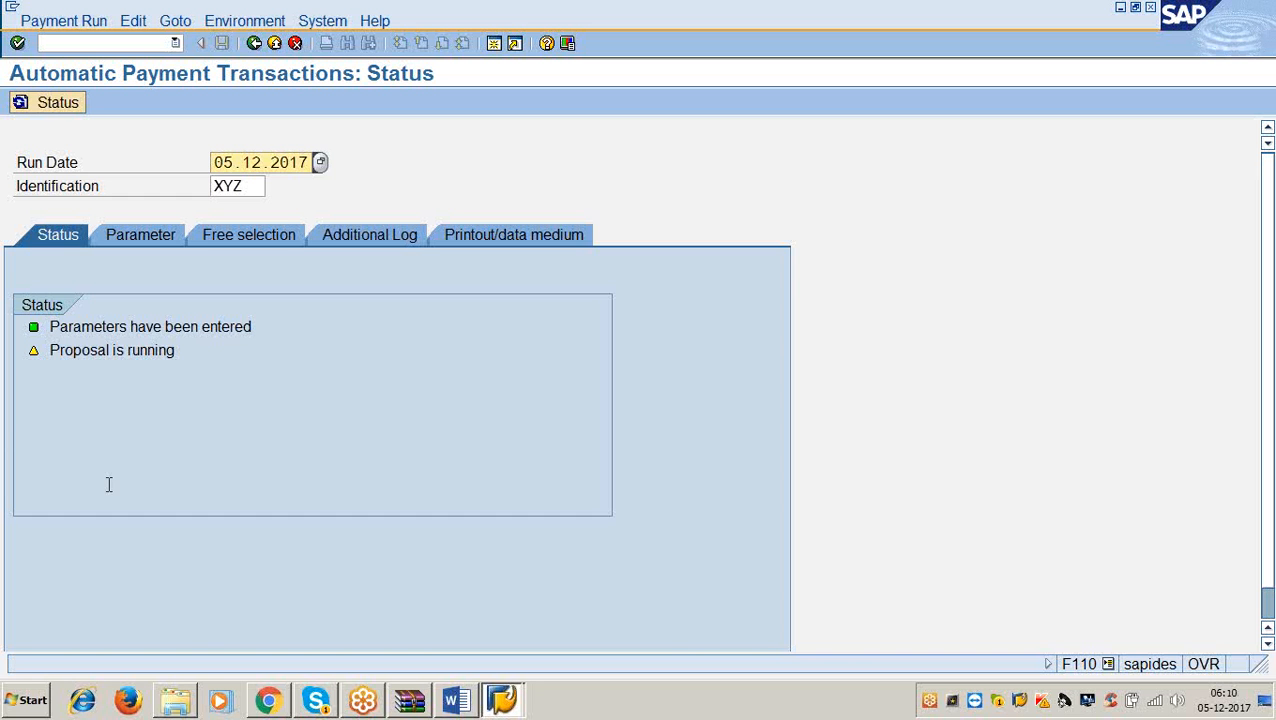
left_click(201, 353)
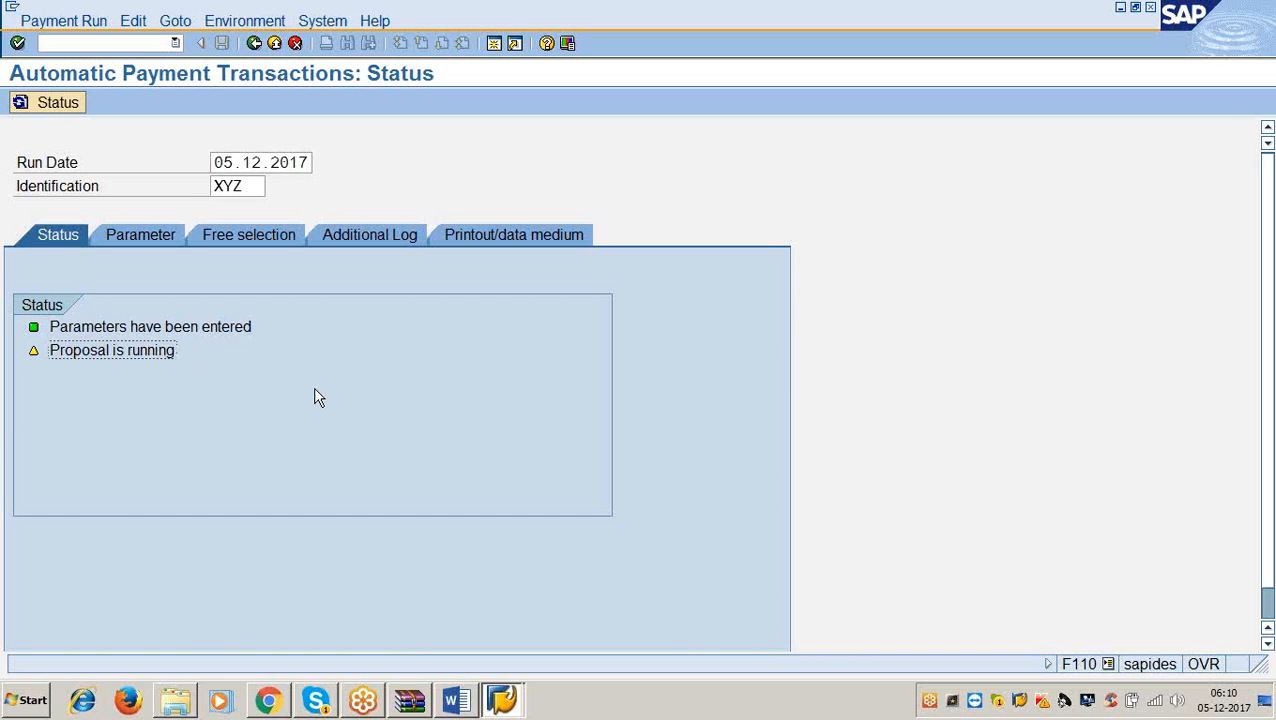
key("Return")
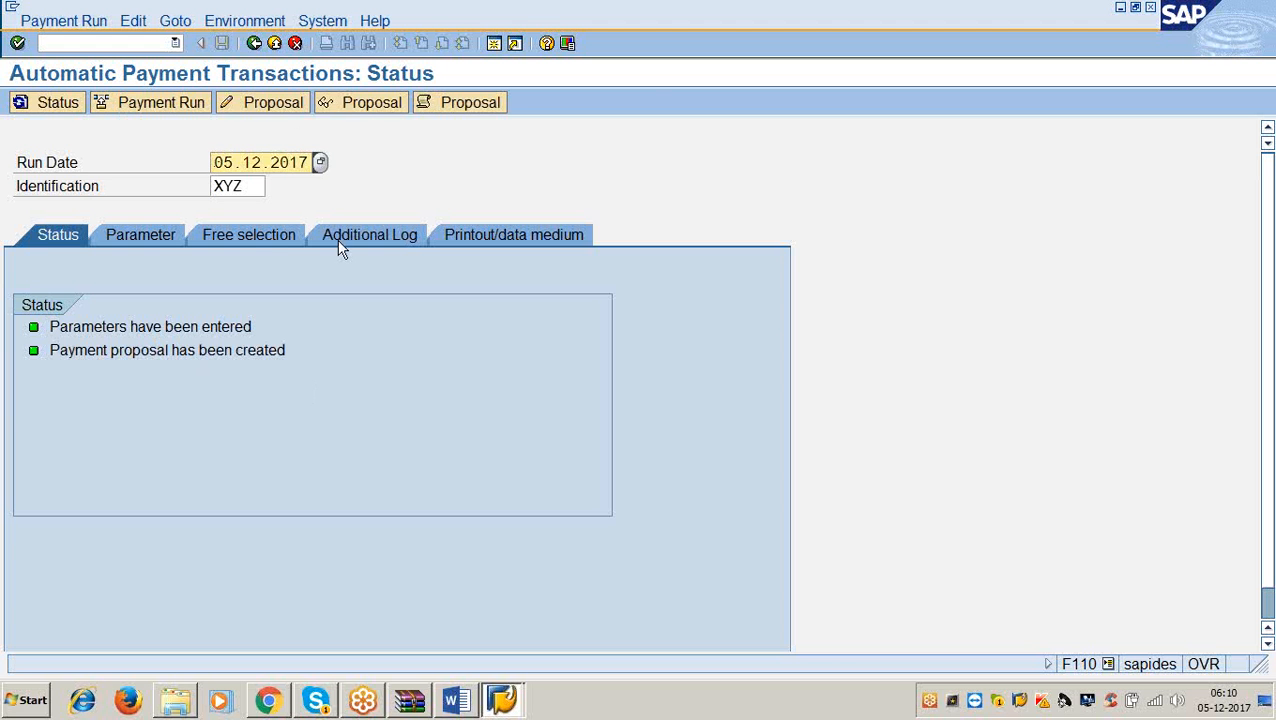
Step: Edit the payment proposal for all accounting clerks and display the open items in the payment to ratna enterprises limited
left_click(281, 106)
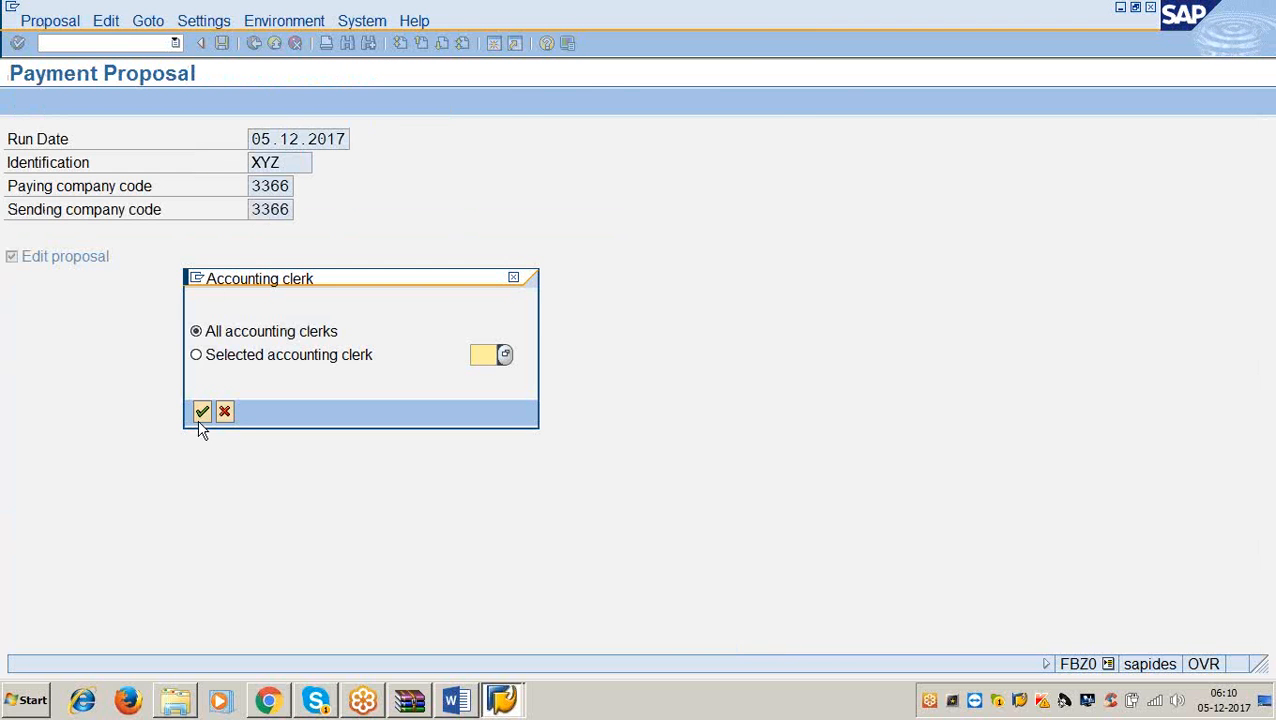
left_click(202, 413)
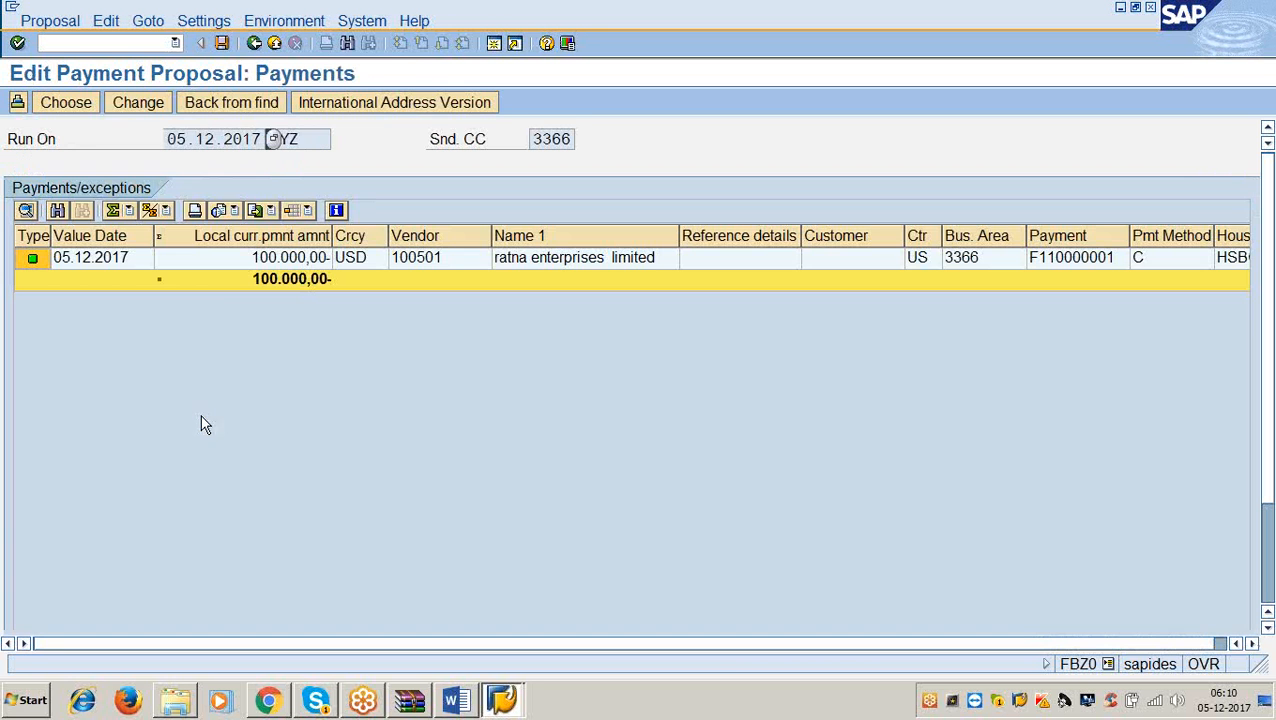
left_click(255, 266)
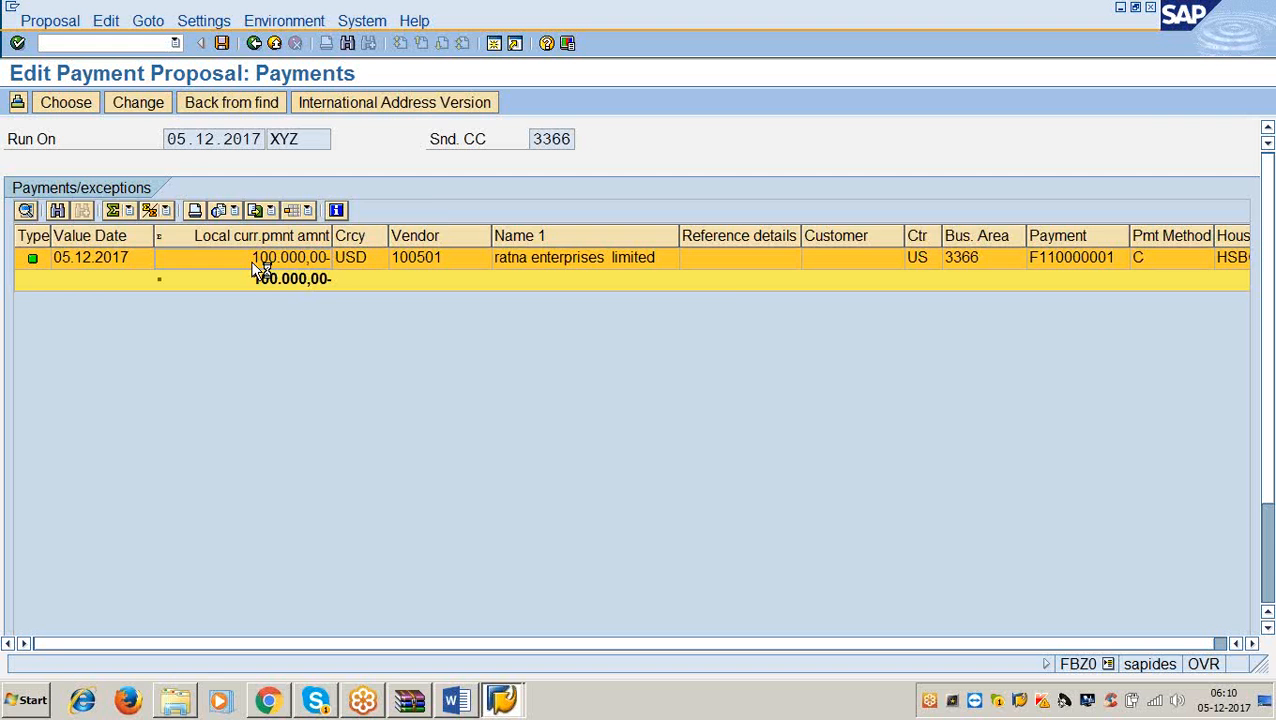
double_click(257, 266)
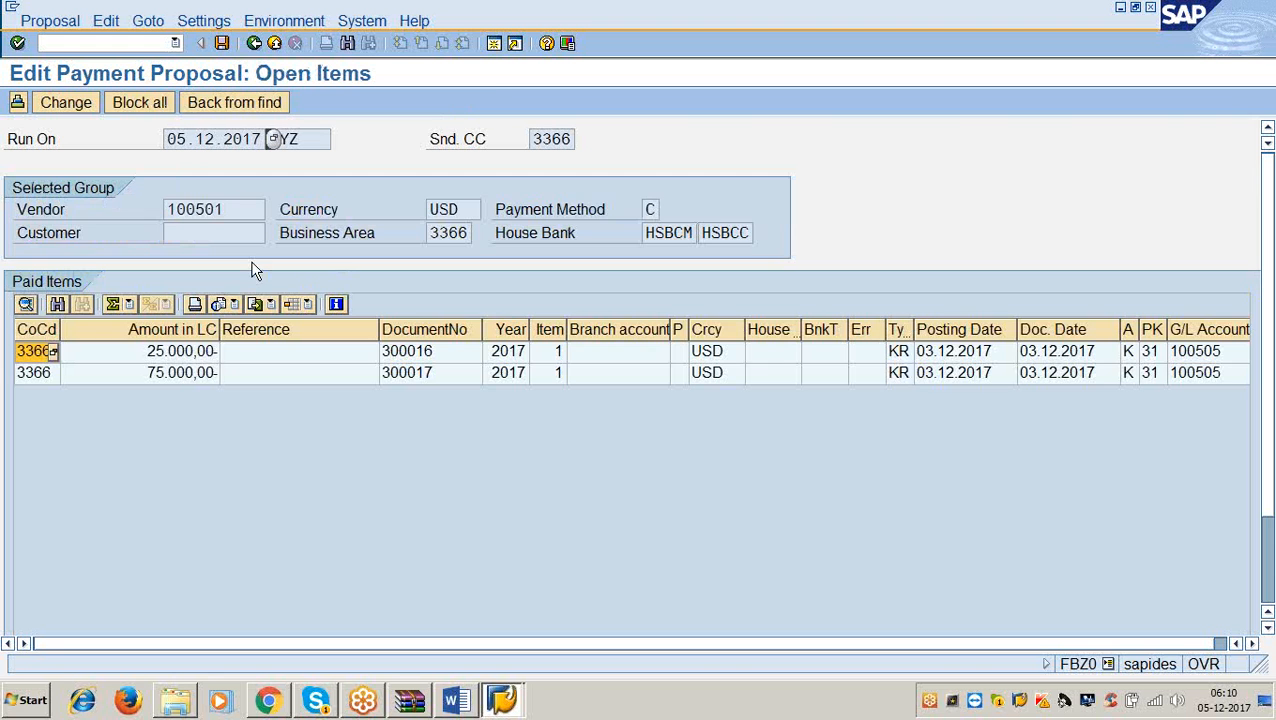
Step: Examine the payment method and house bank reallocation options for the open item of document 300017, and cancel the change
double_click(202, 379)
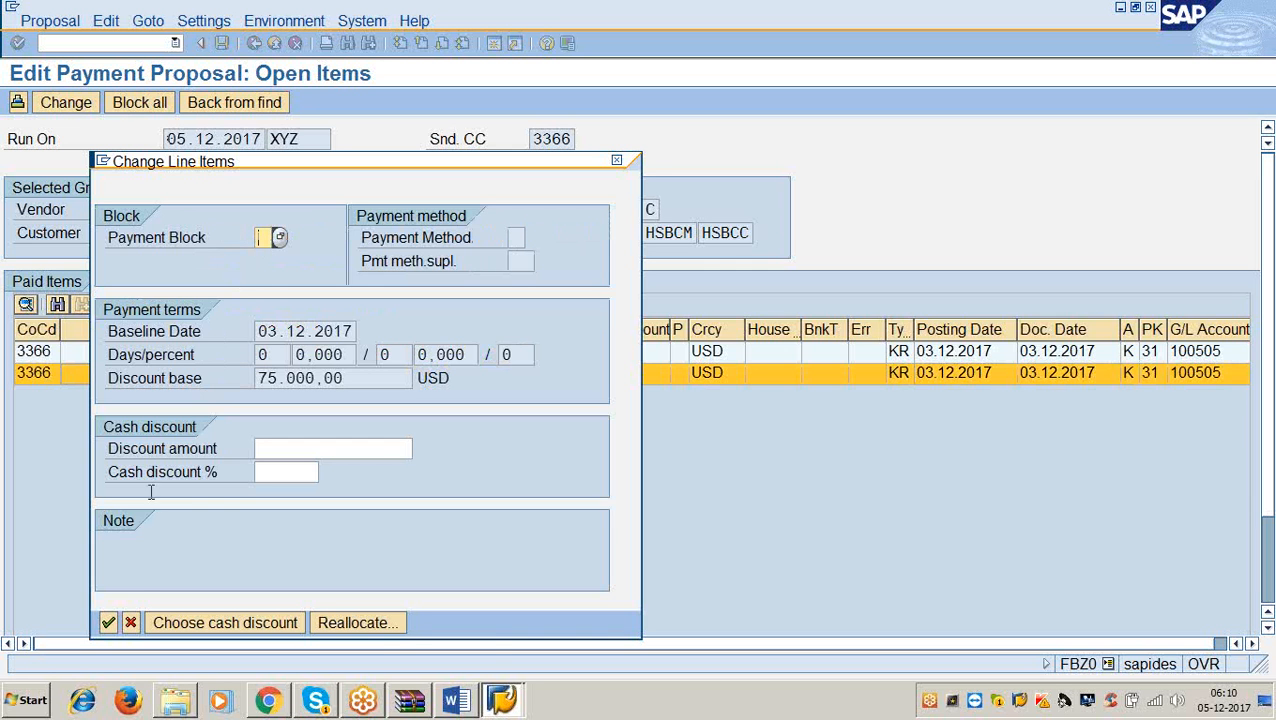
left_click(377, 627)
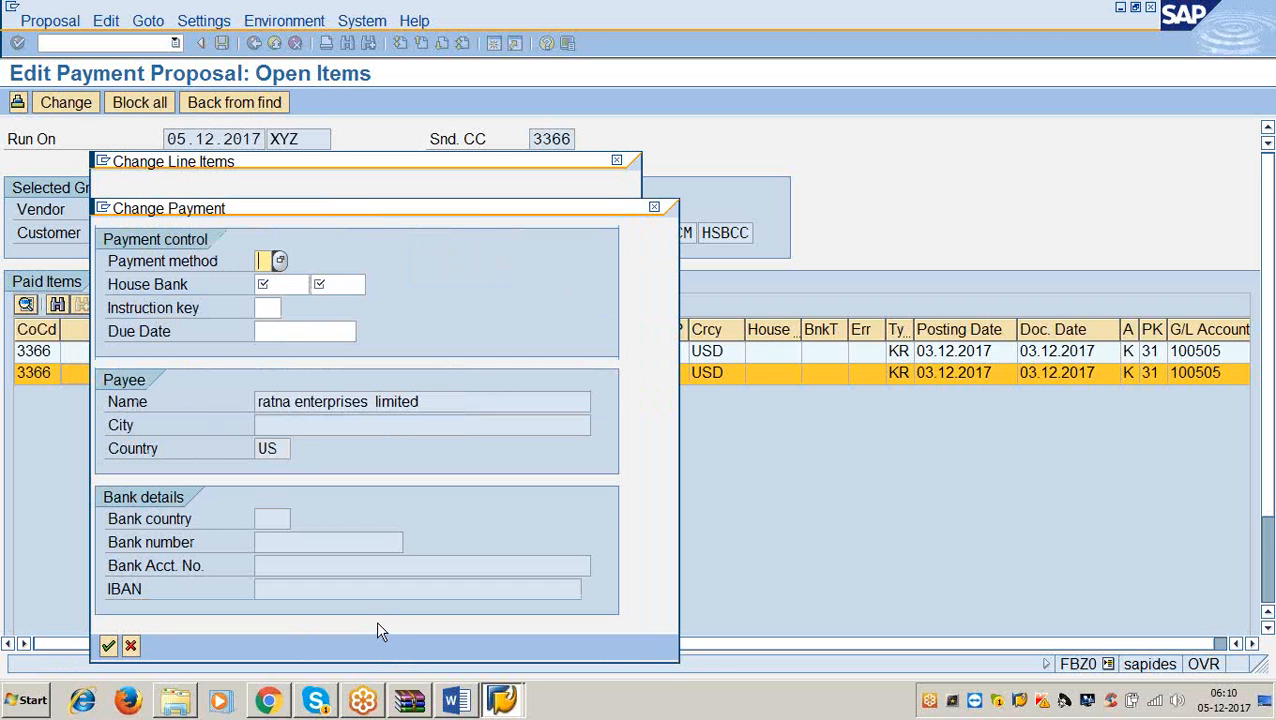
left_click(266, 286)
left_click(340, 284)
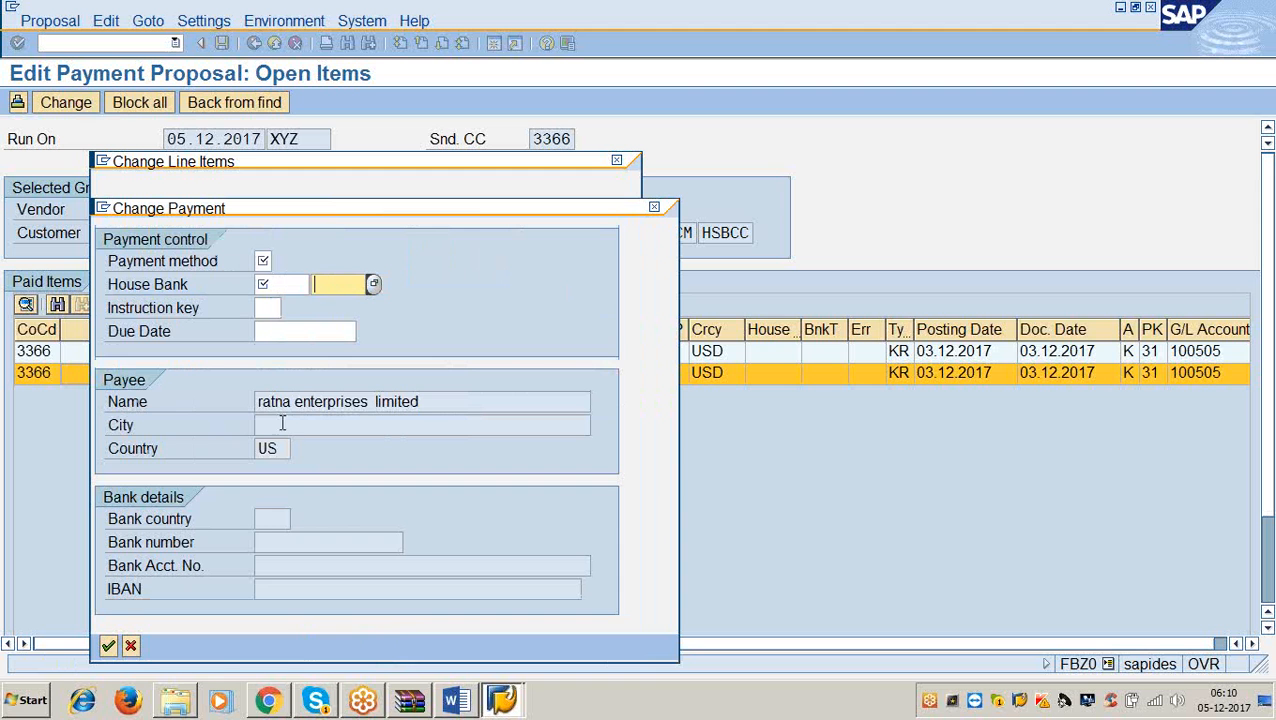
left_click(130, 646)
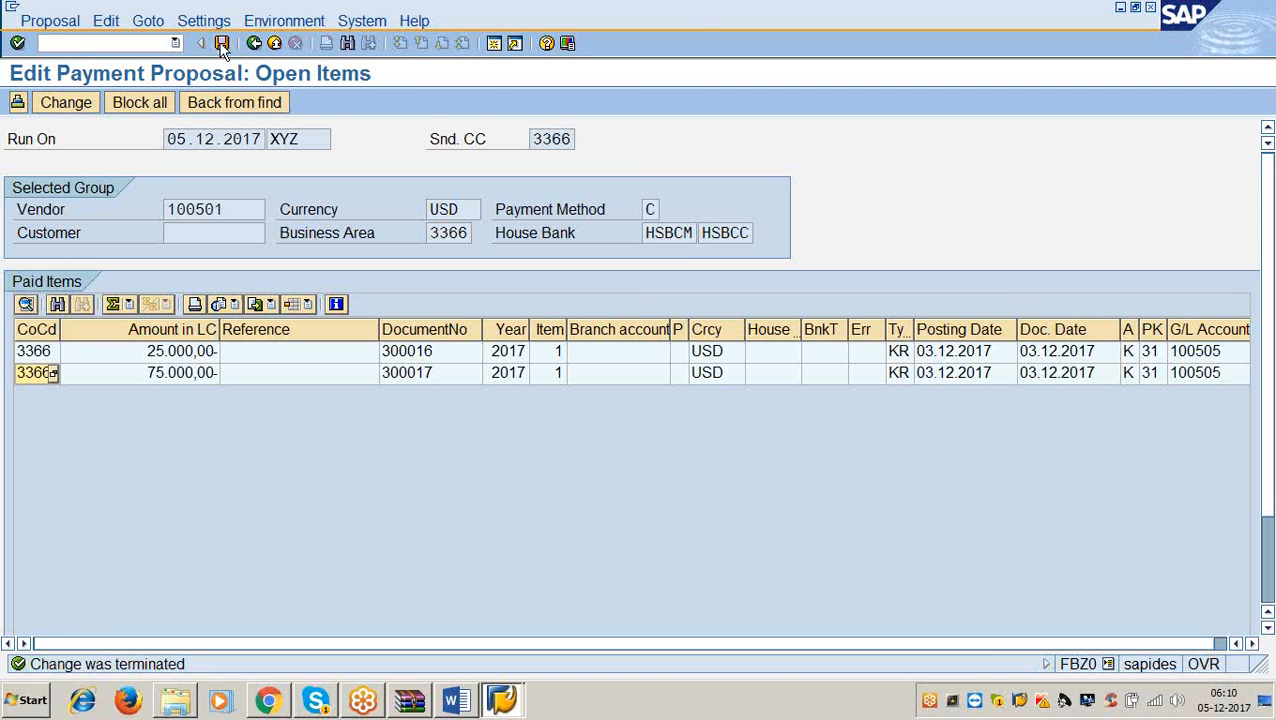
Step: Save the proposal, check the Word notes, and schedule the payment run to start immediately on target computer sapides
left_click(221, 43)
left_click(254, 43)
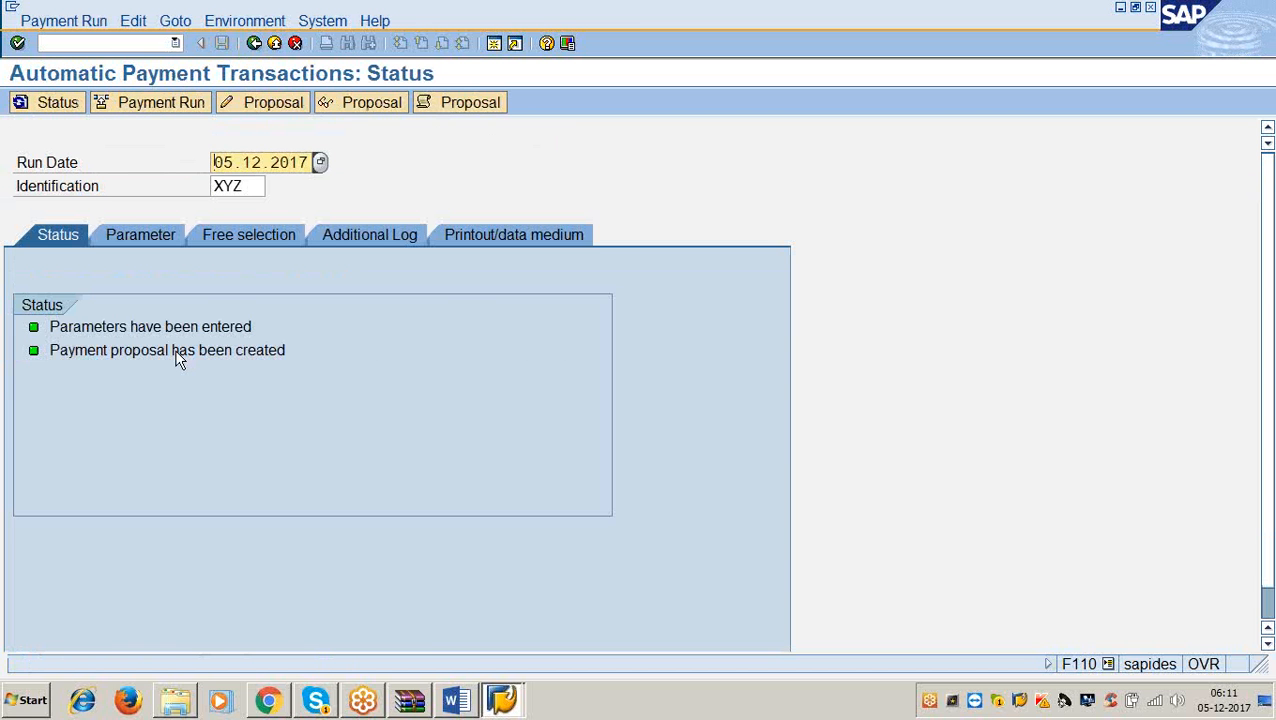
left_click(455, 700)
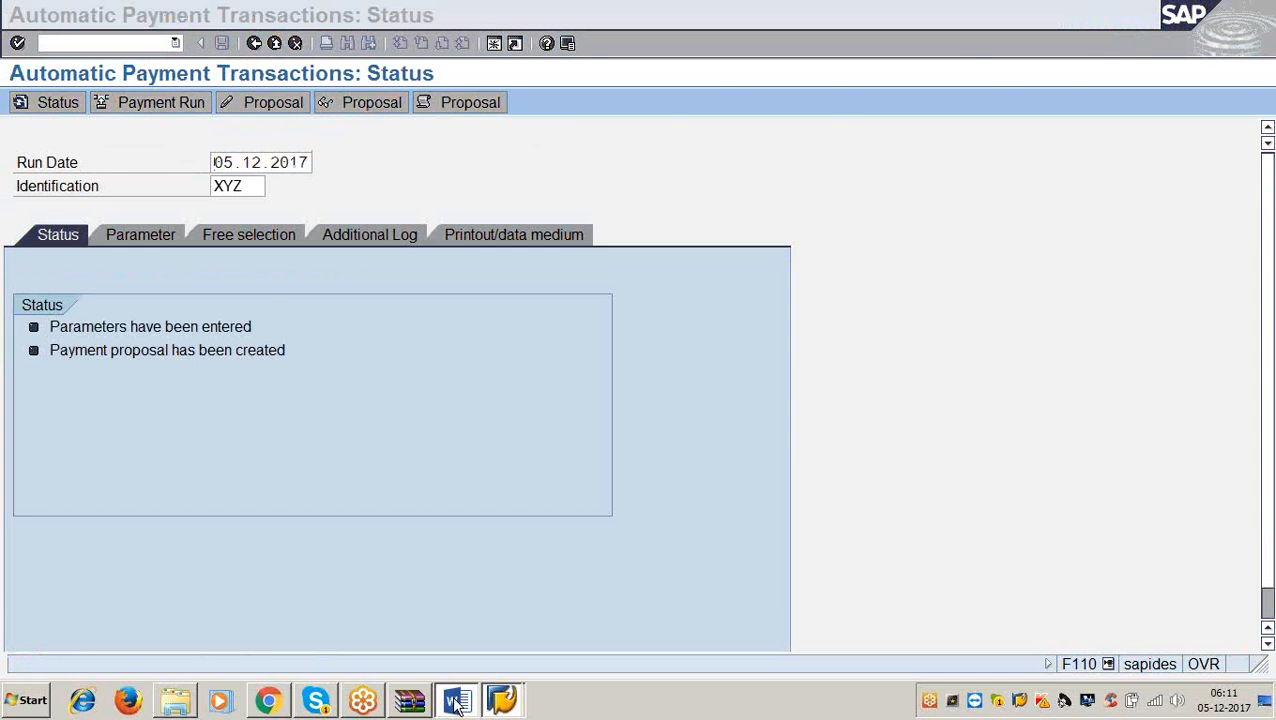
scroll(484, 448, "down", 2)
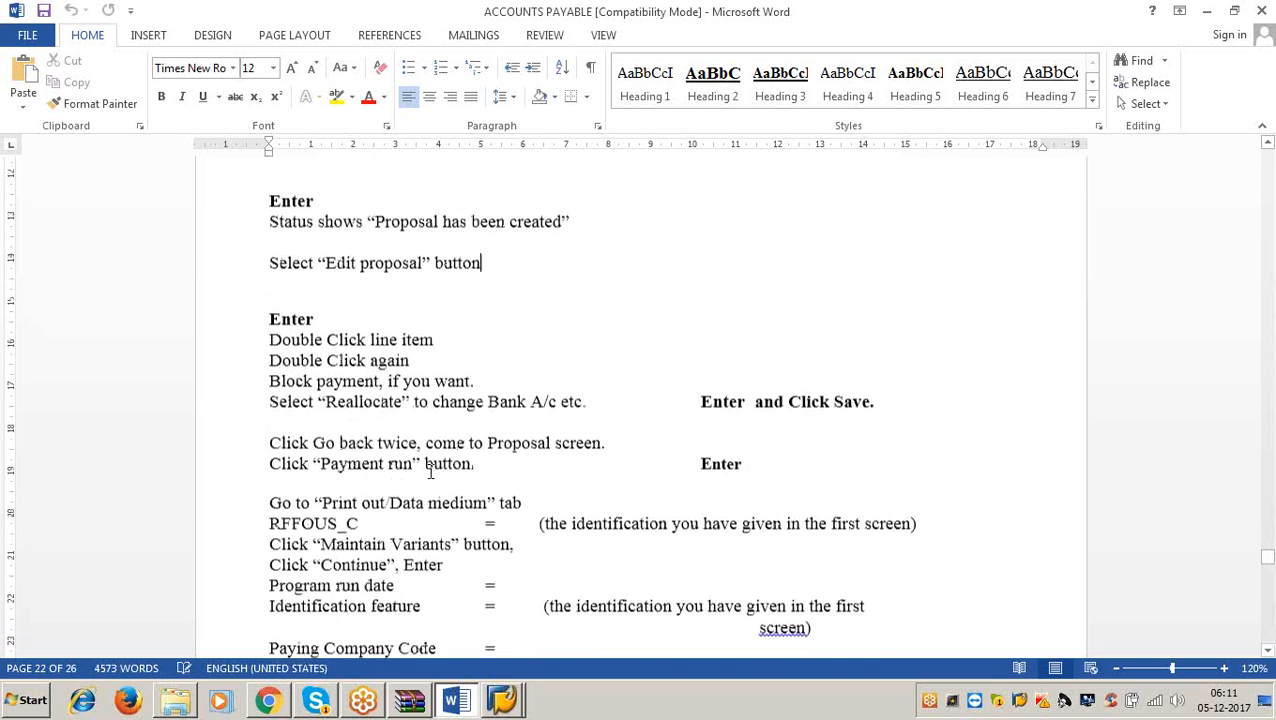
left_click(1207, 10)
left_click(163, 105)
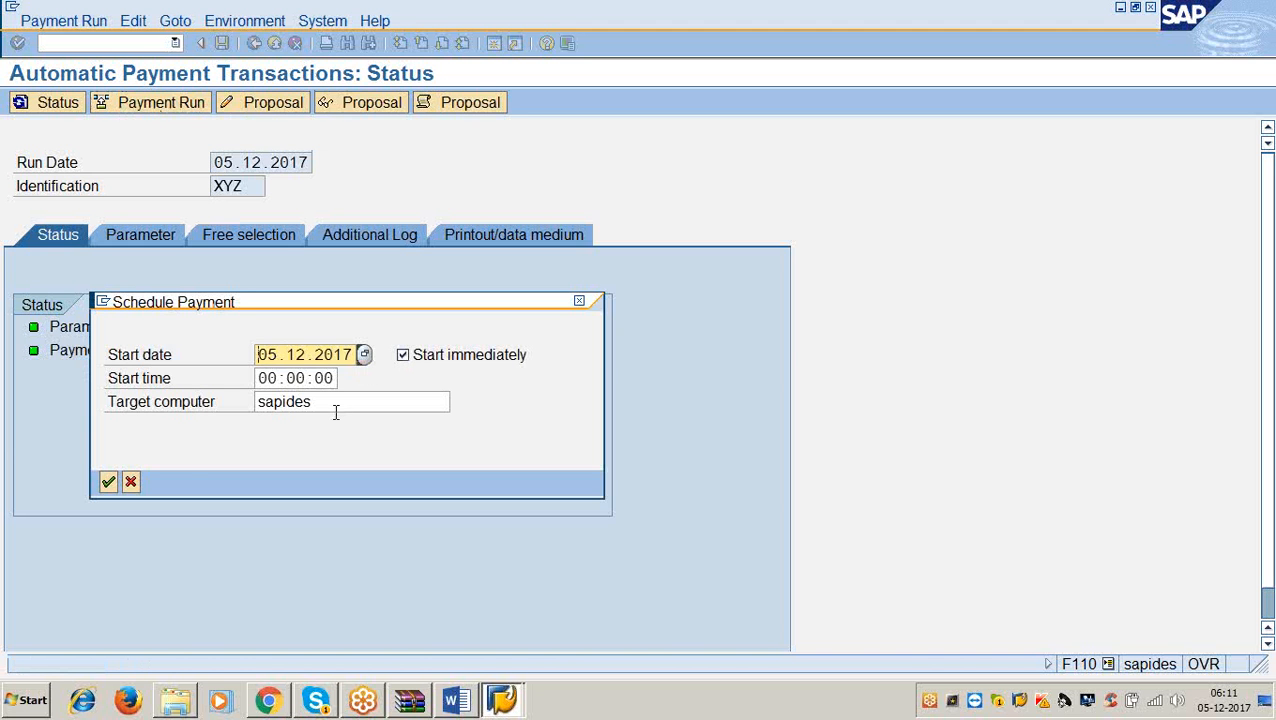
left_click(108, 482)
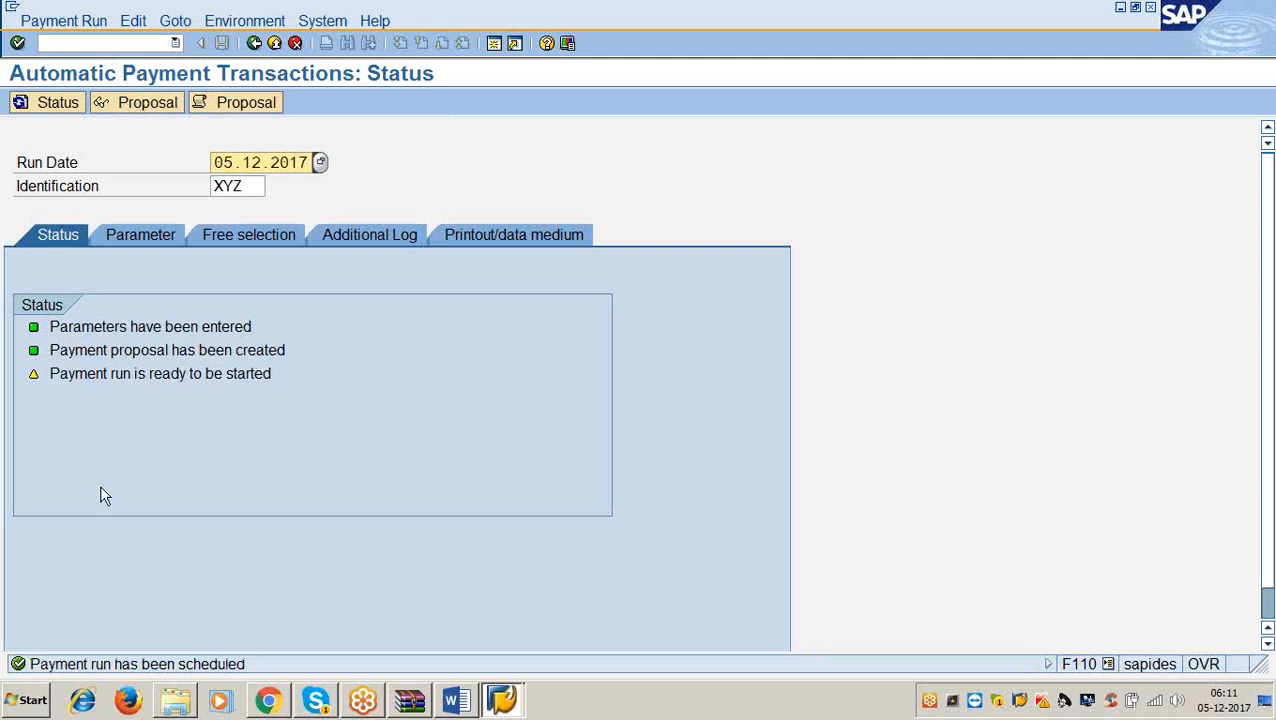
Step: Check the printout instructions in the Word notes and enter xyz as the variant for program RFFOUS_C in the printout and data medium settings
left_click(456, 700)
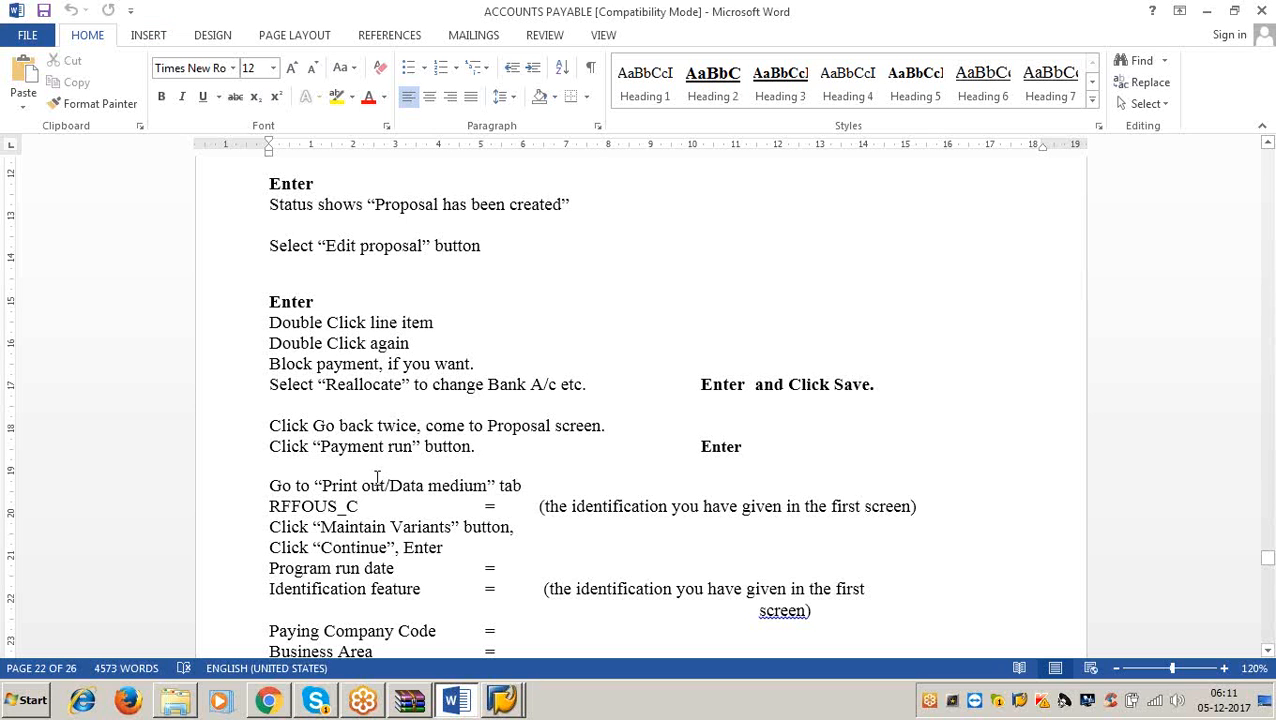
scroll(515, 484, "down", 3)
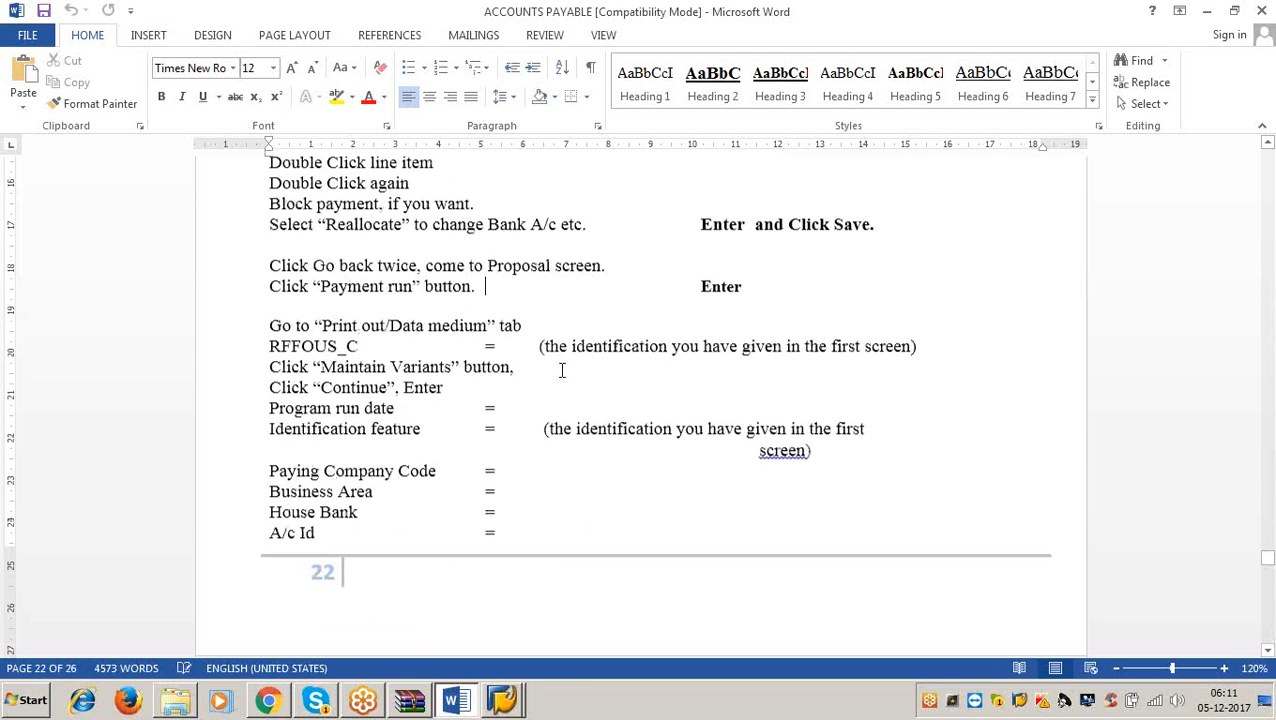
left_click(1206, 11)
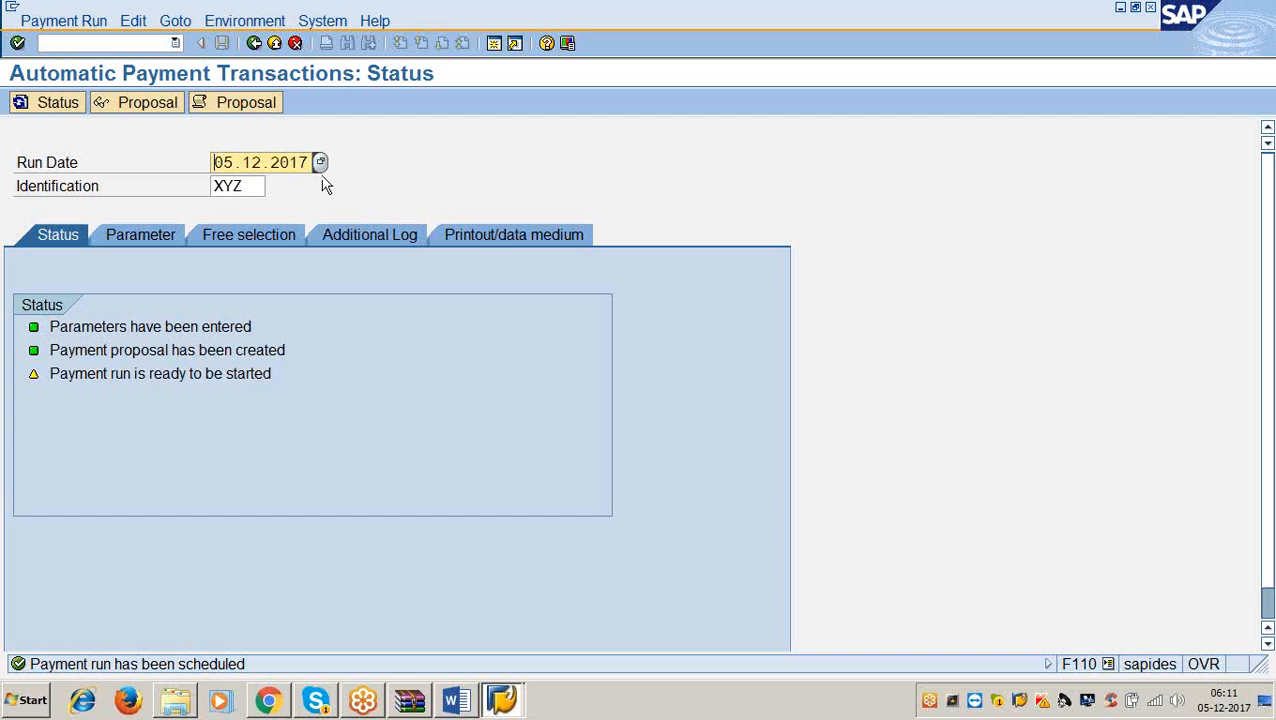
left_click(486, 237)
left_click(233, 371)
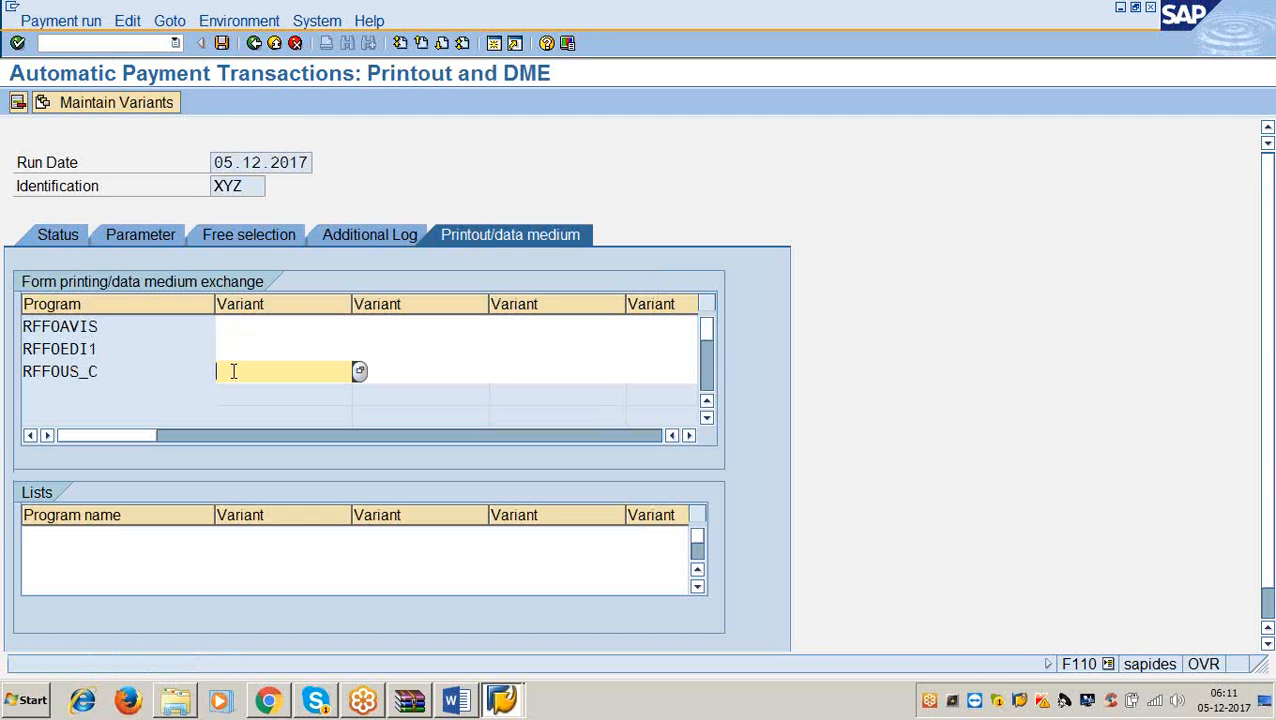
type("xyz")
Step: Consult the Word notes and open the RFFOUS_C variant for maintenance, assigned for all selection screens
left_click(456, 700)
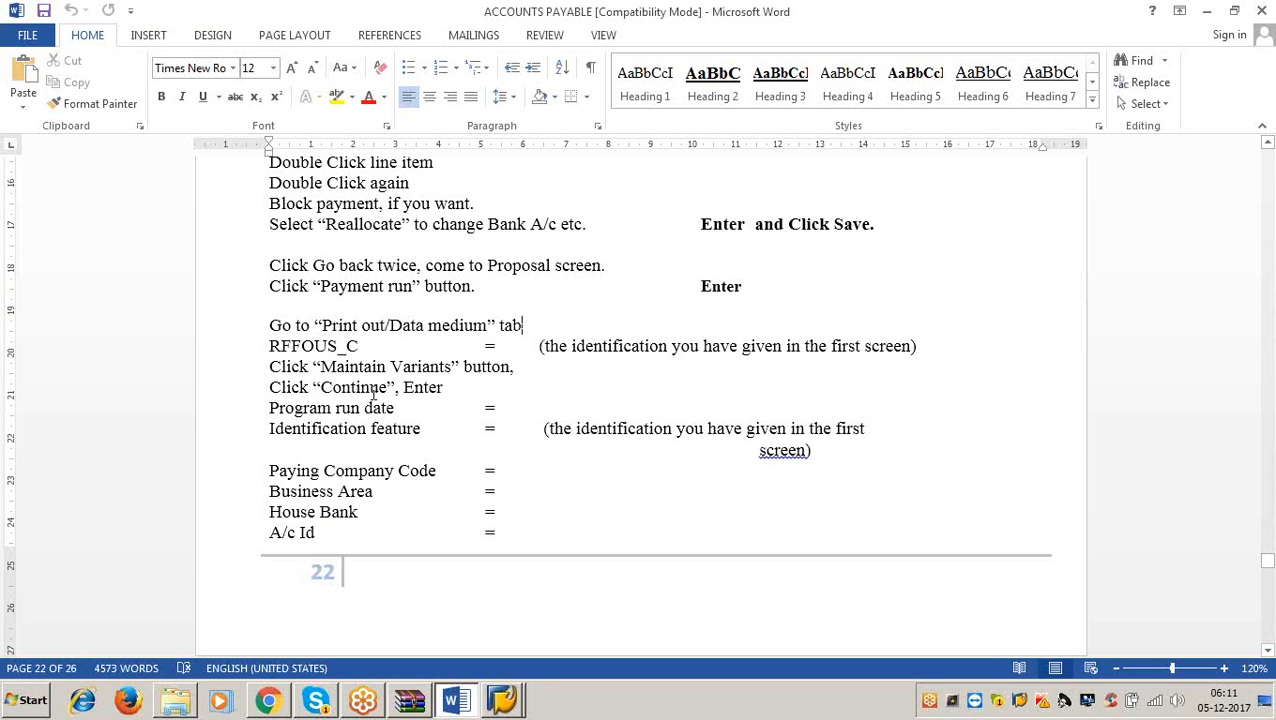
left_click(1207, 15)
left_click(114, 112)
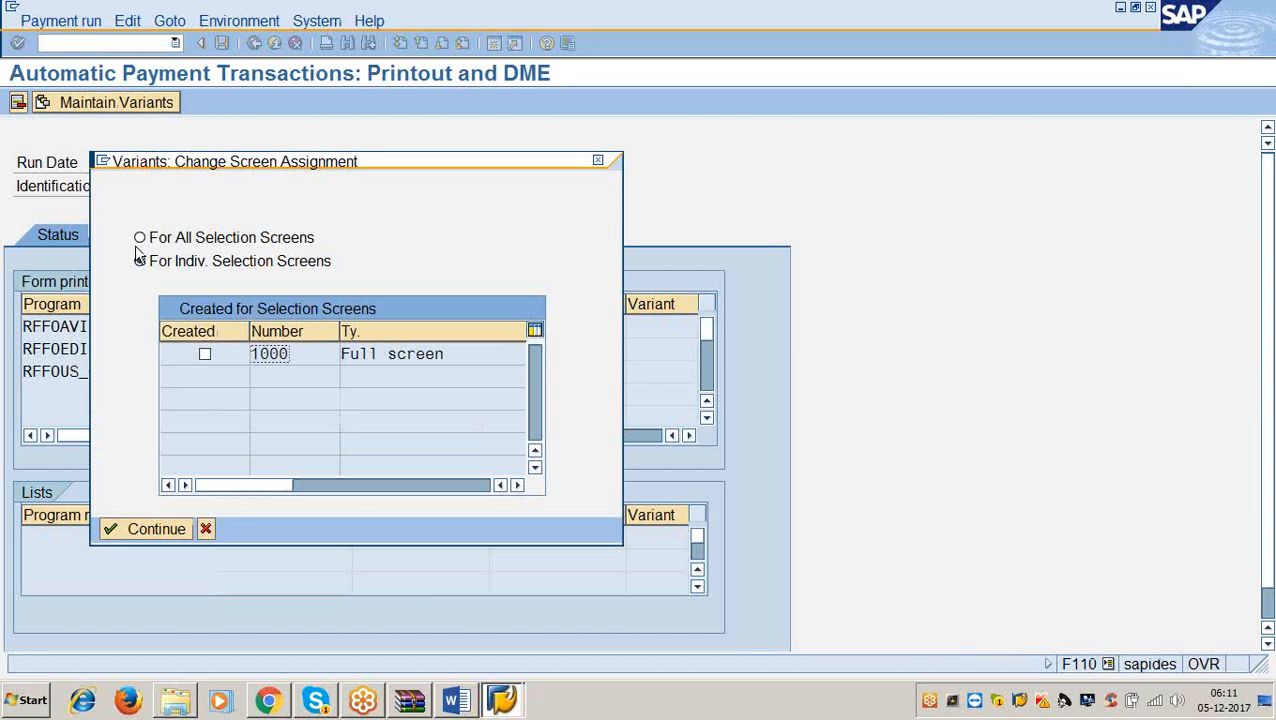
left_click(141, 243)
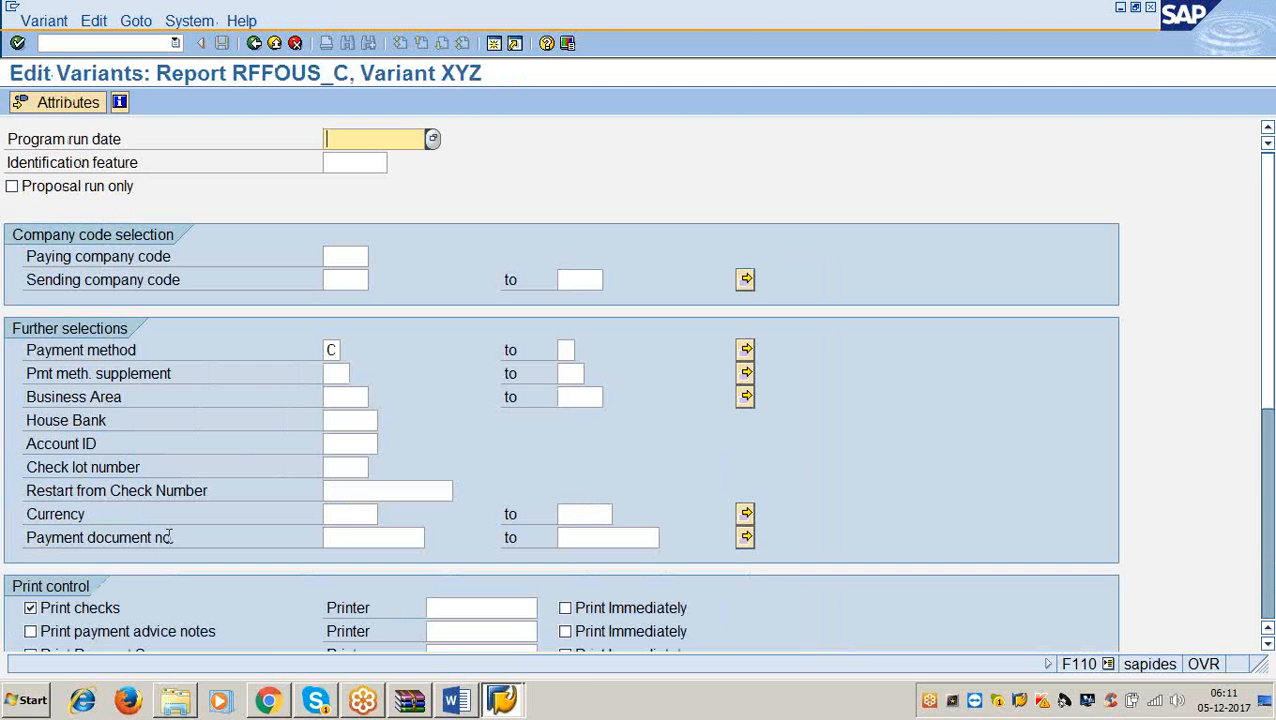
Step: Fill in the variant with program run date 5.12.2017, identification feature xyz and paying company code 3366
type("5.12.2017")
key("Tab")
type("xyz")
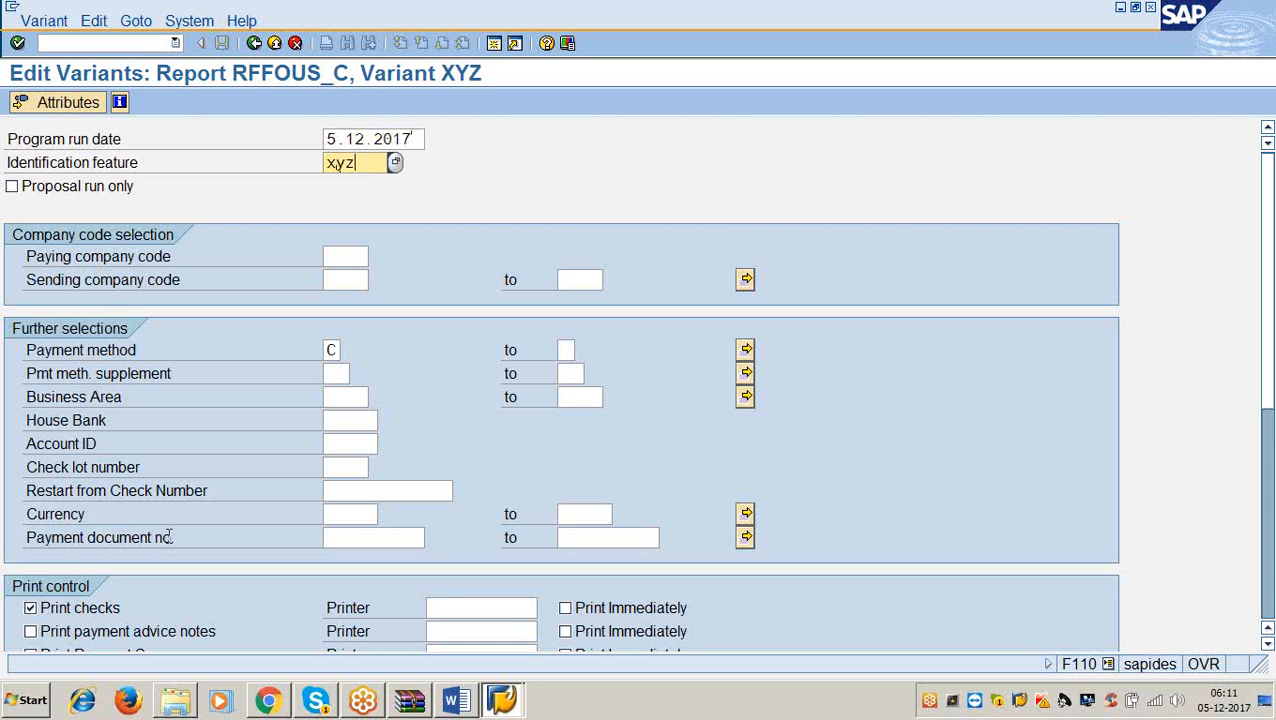
key("Tab")
key("Tab")
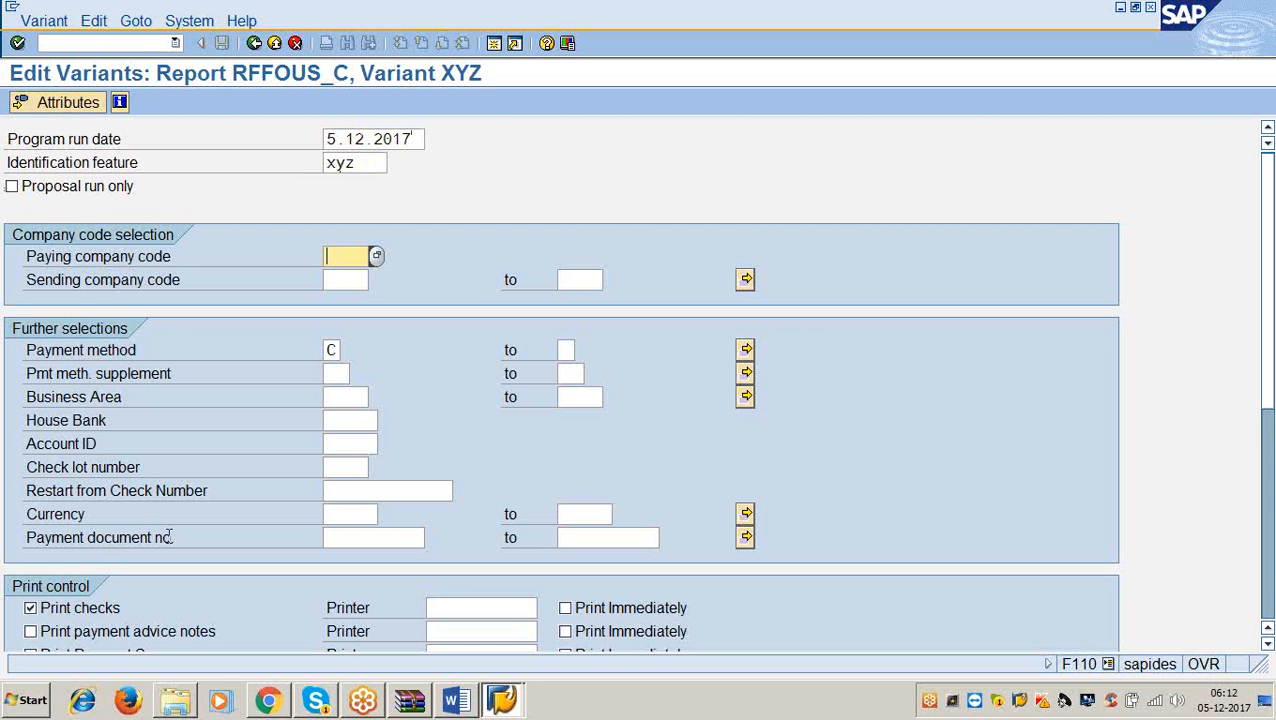
type("3366")
Step: Check the required fields in the Word notes and enter business area 3366, house bank hsbcm, account ID hsbcc and check lot number 0001
left_click(453, 700)
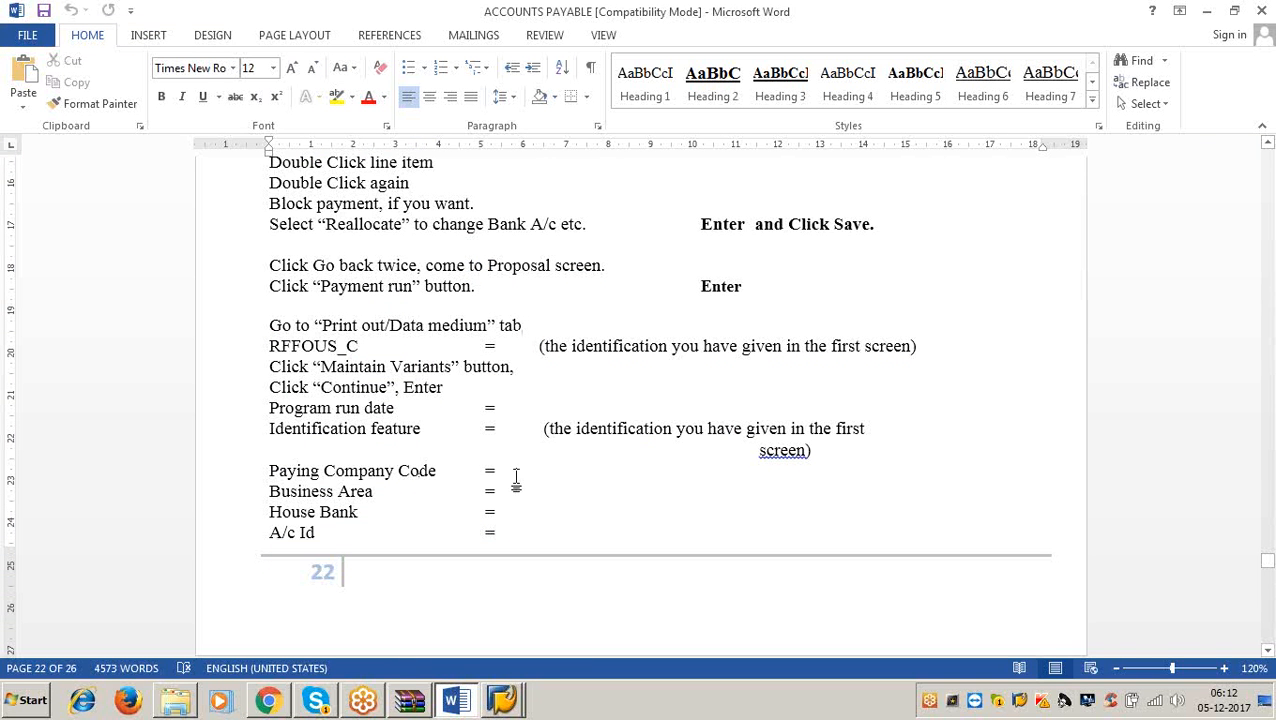
left_click(1207, 11)
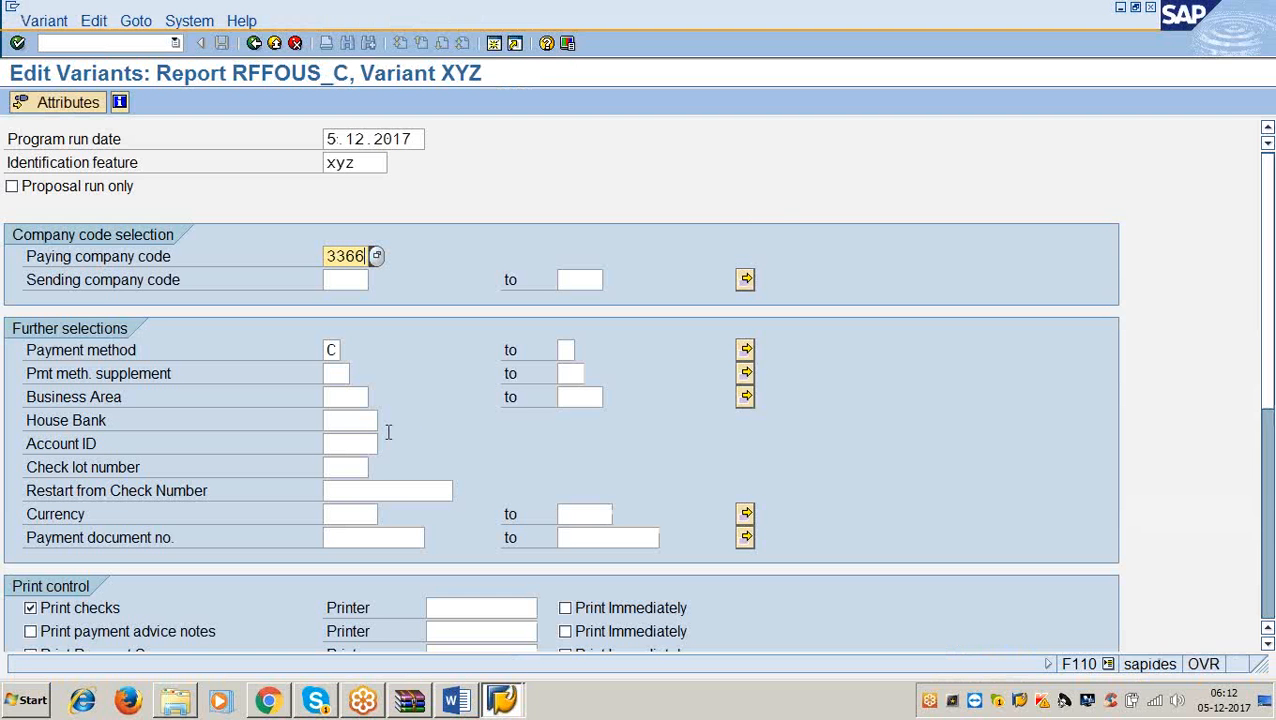
left_click(345, 398)
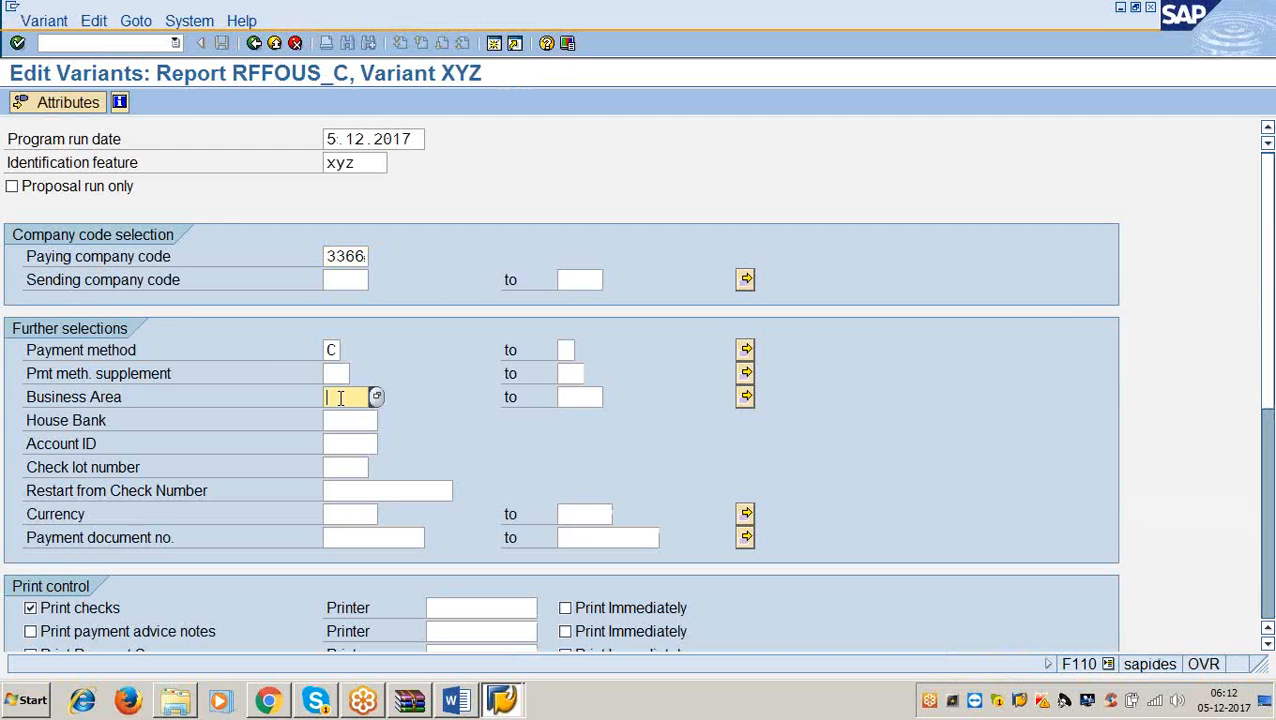
type("3366")
key("Tab")
key("Tab")
key("Tab")
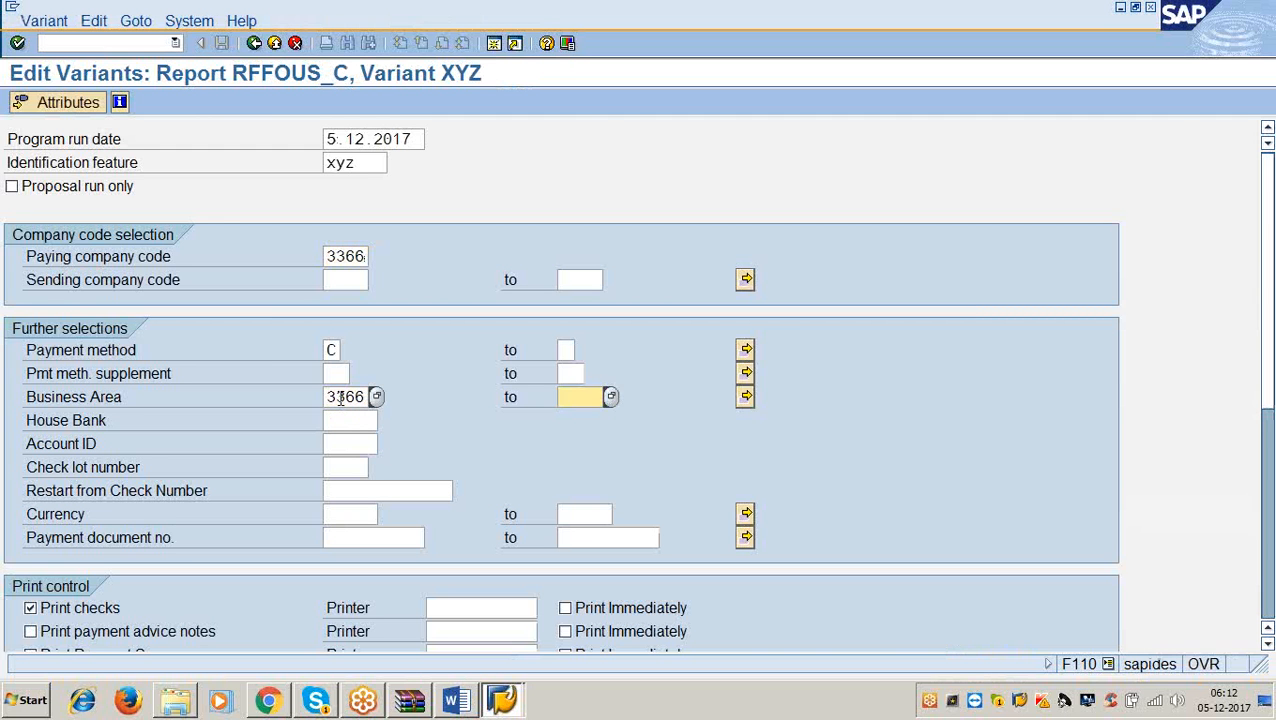
type("hsbcm")
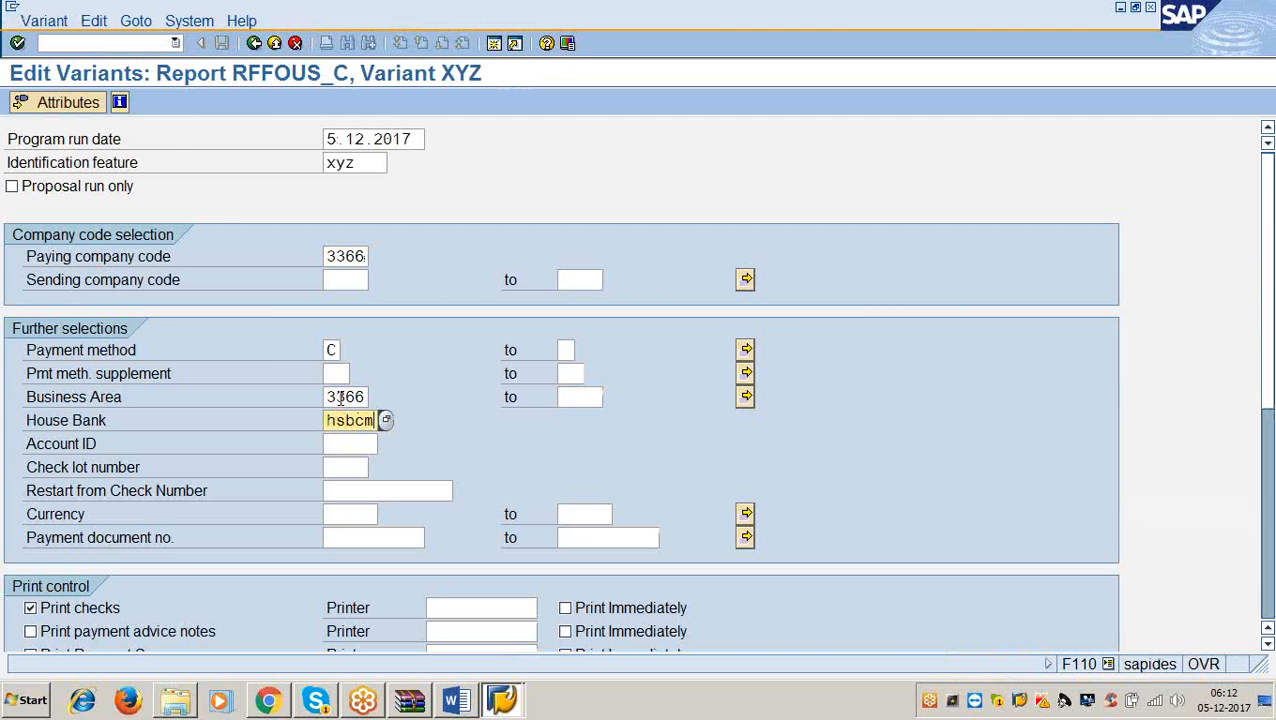
key("Tab")
type("hsbcc")
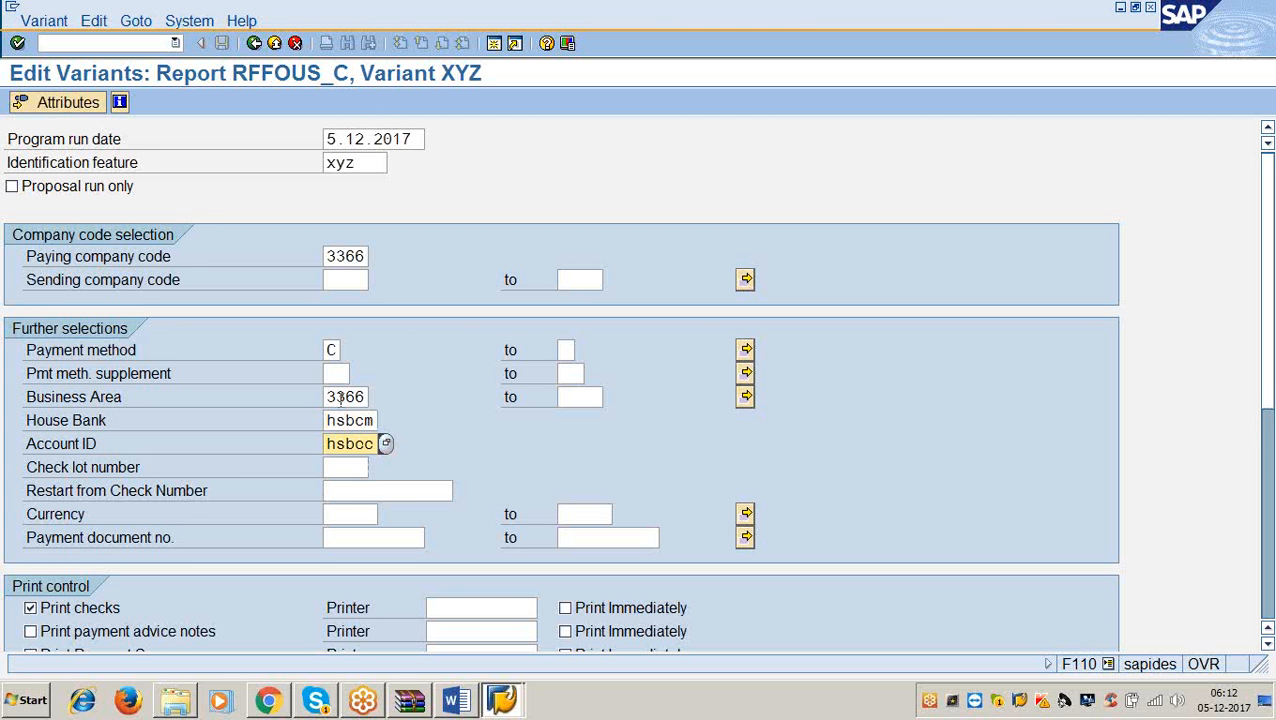
scroll(341, 397, "down", 1)
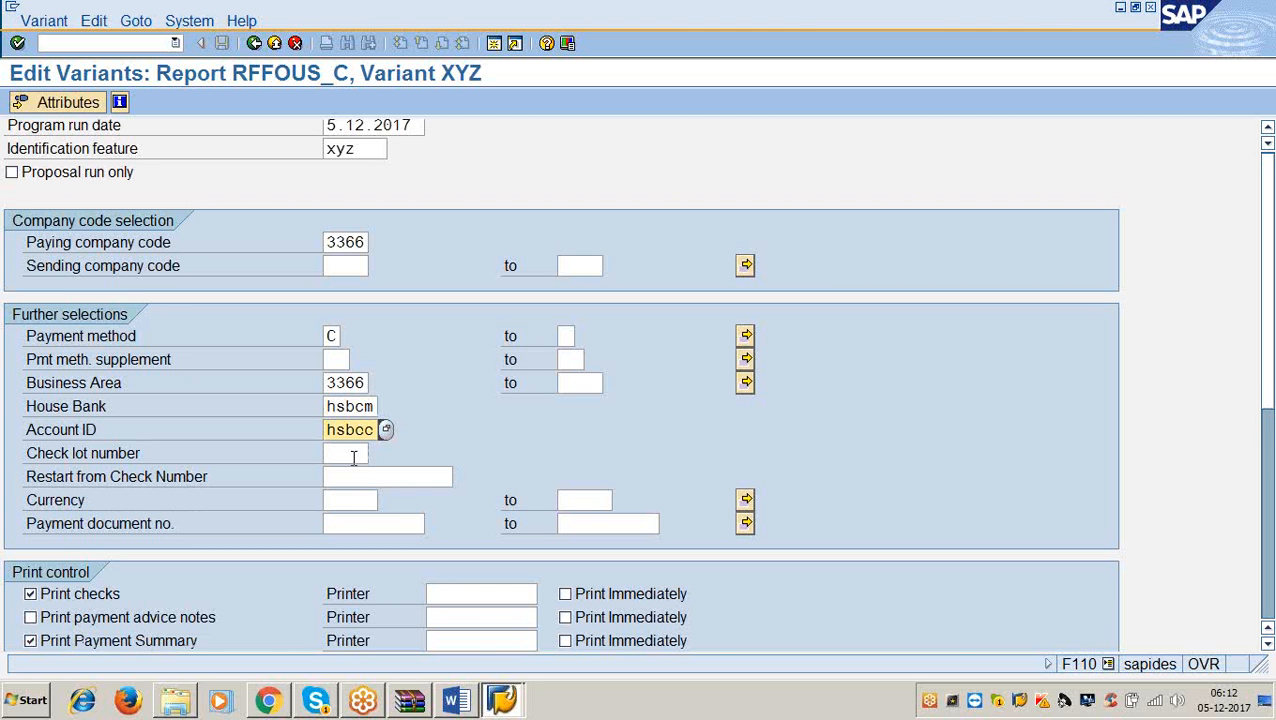
left_click(343, 452)
type("0001")
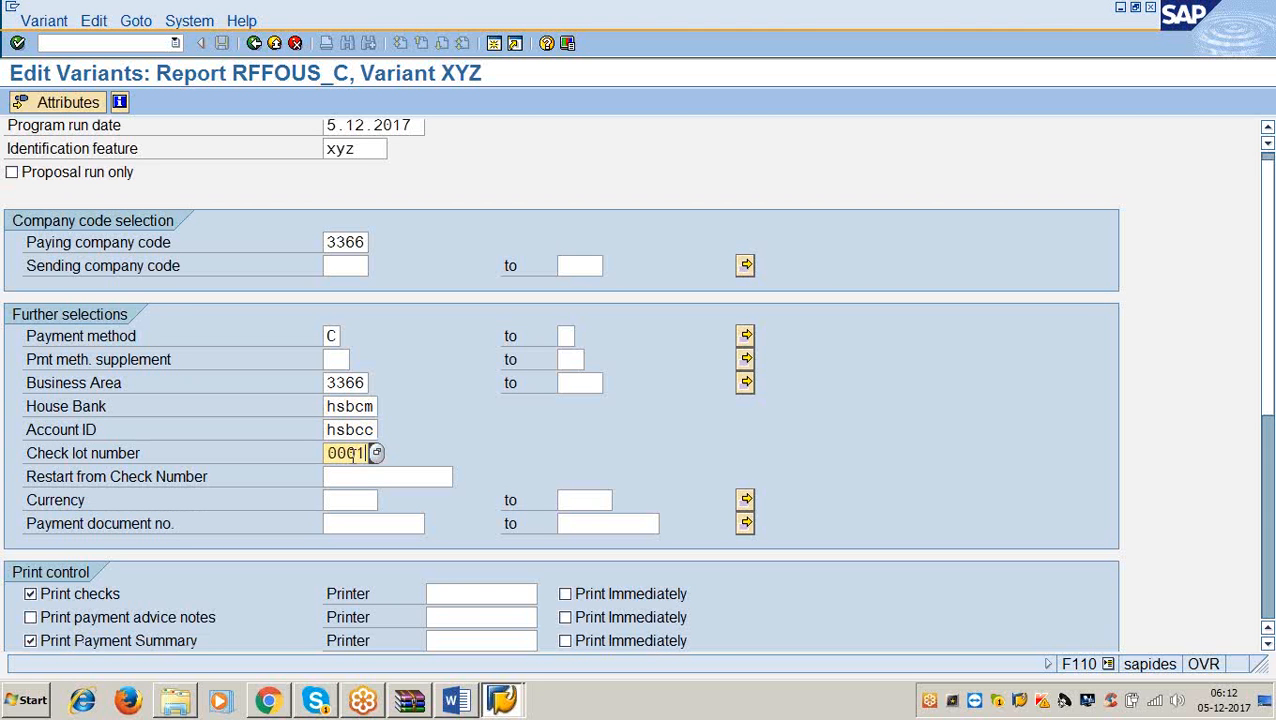
Step: Set the check printing to printer lp01 with immediate printing
scroll(357, 455, "down", 3)
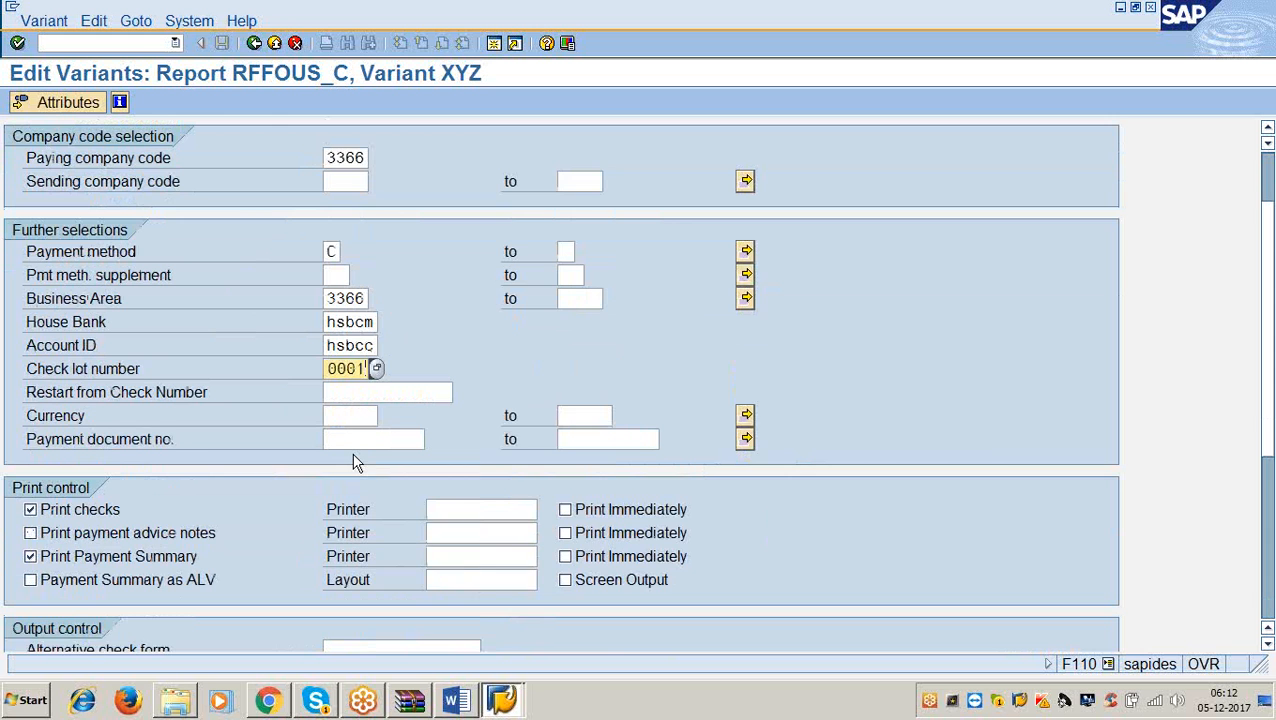
scroll(355, 462, "down", 3)
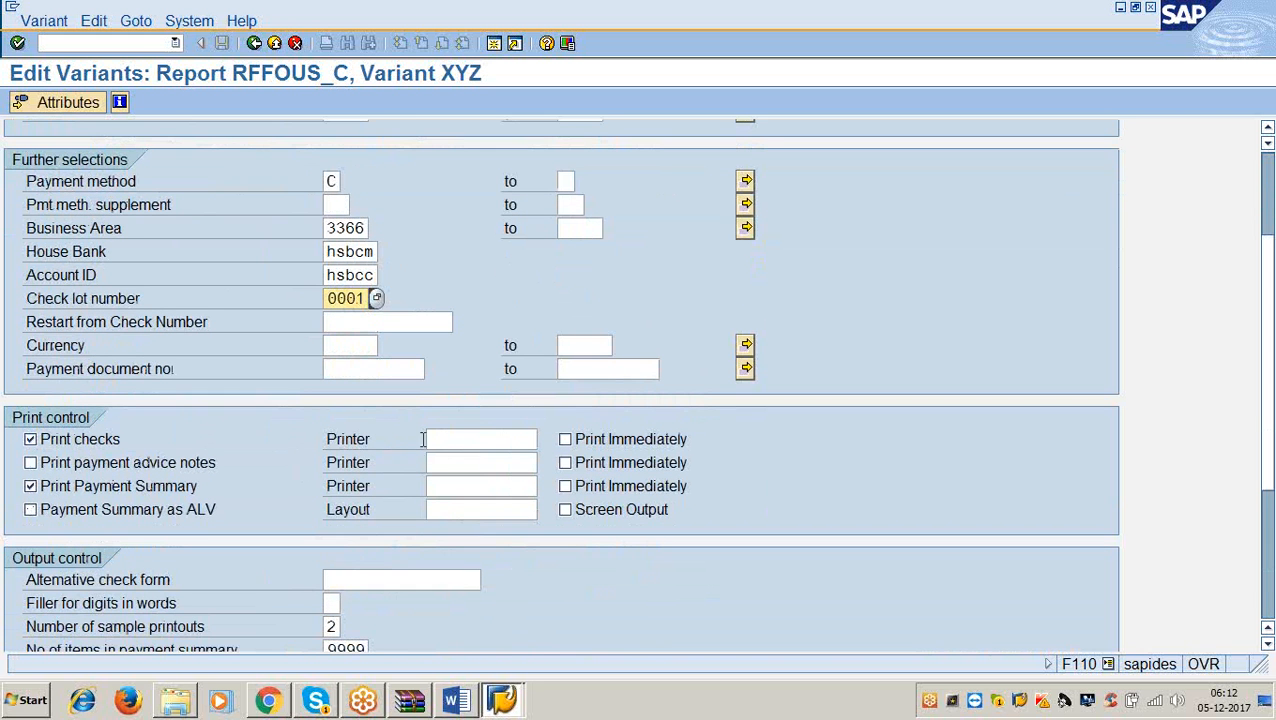
left_click(441, 446)
type("lp01")
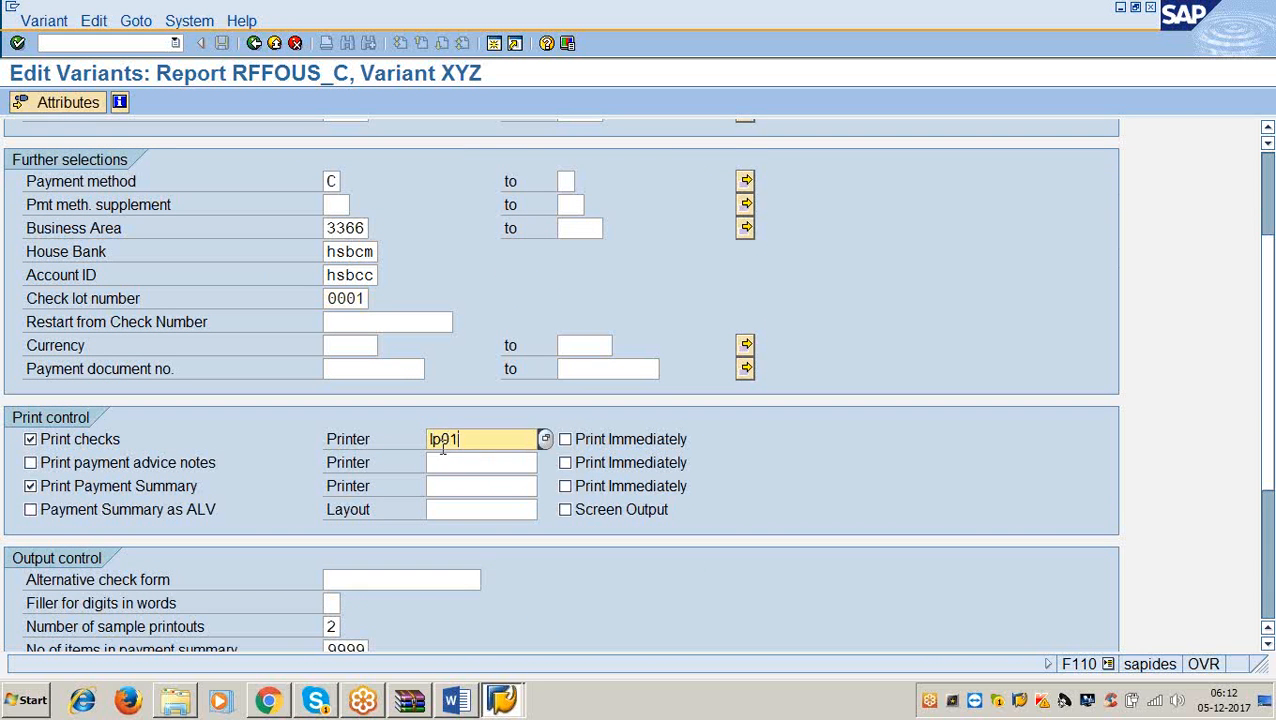
key("Tab")
key("space")
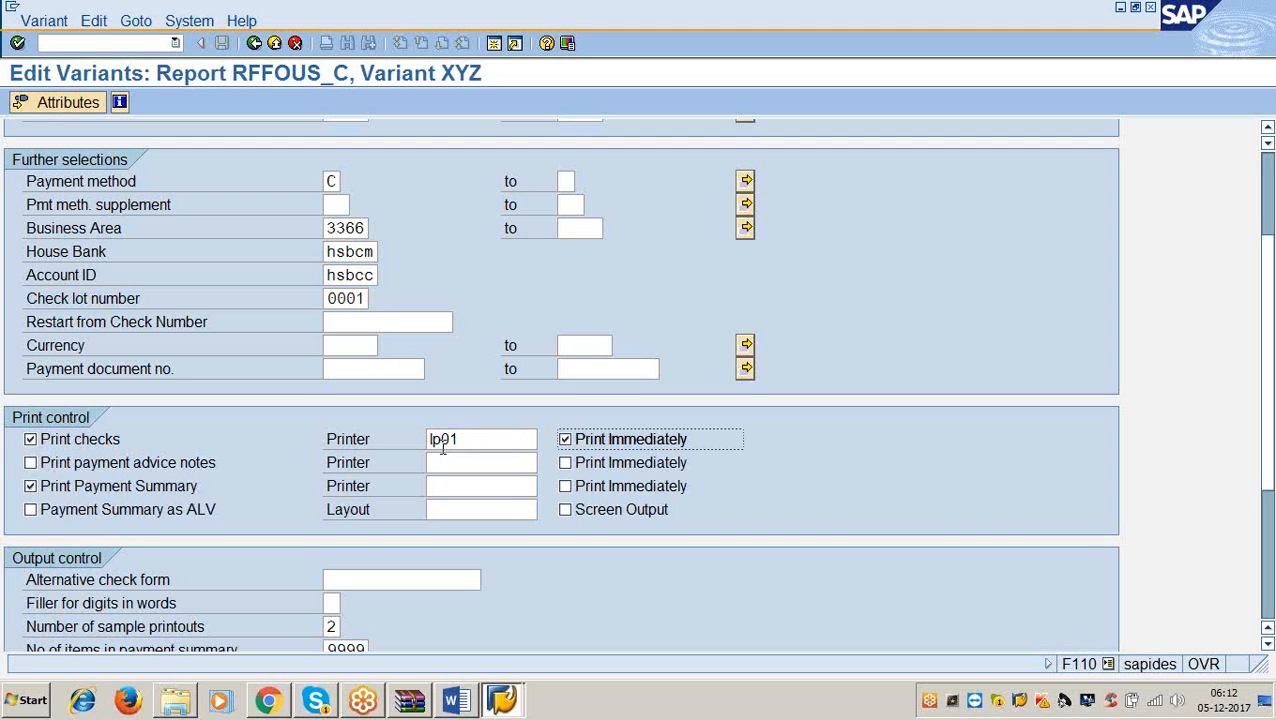
Step: Enable printing of payment advice notes on printer lp01 with immediate printing
key("Tab")
key("space")
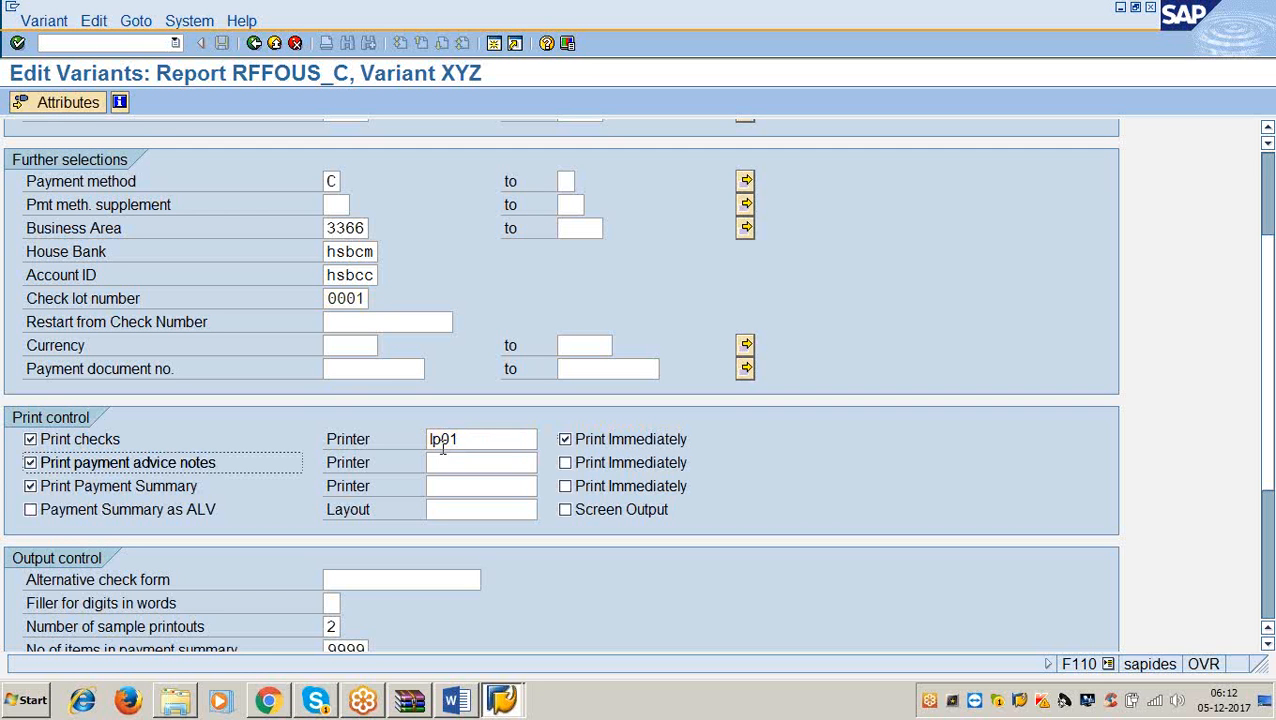
key("Tab")
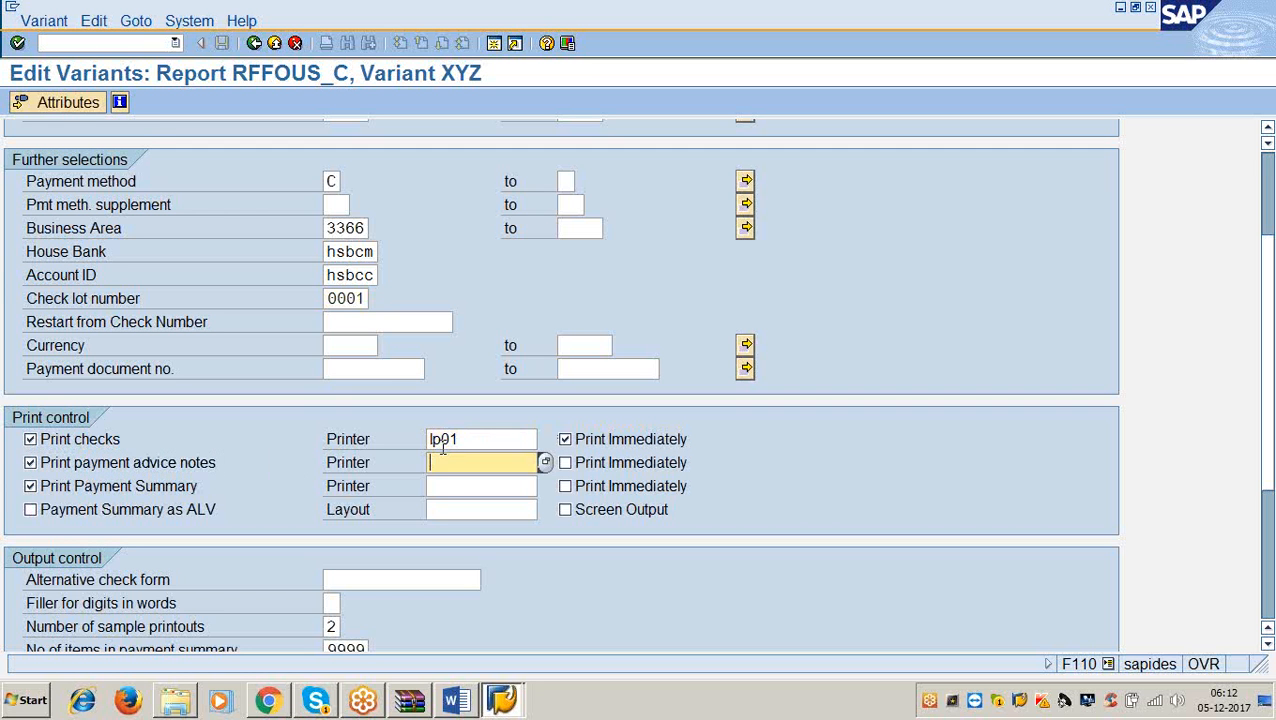
type("lp01")
key("Tab")
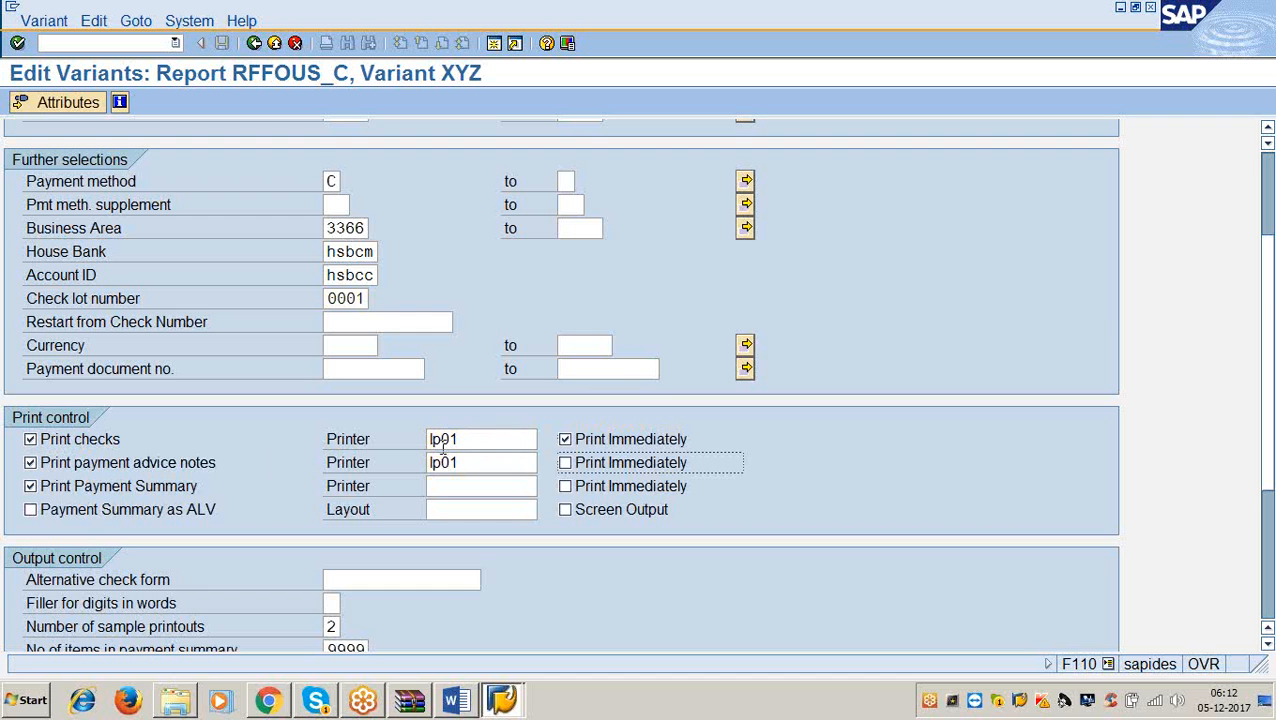
key("space")
Step: Set the payment summary printing to printer lp01 with immediate printing
scroll(443, 450, "down", 4)
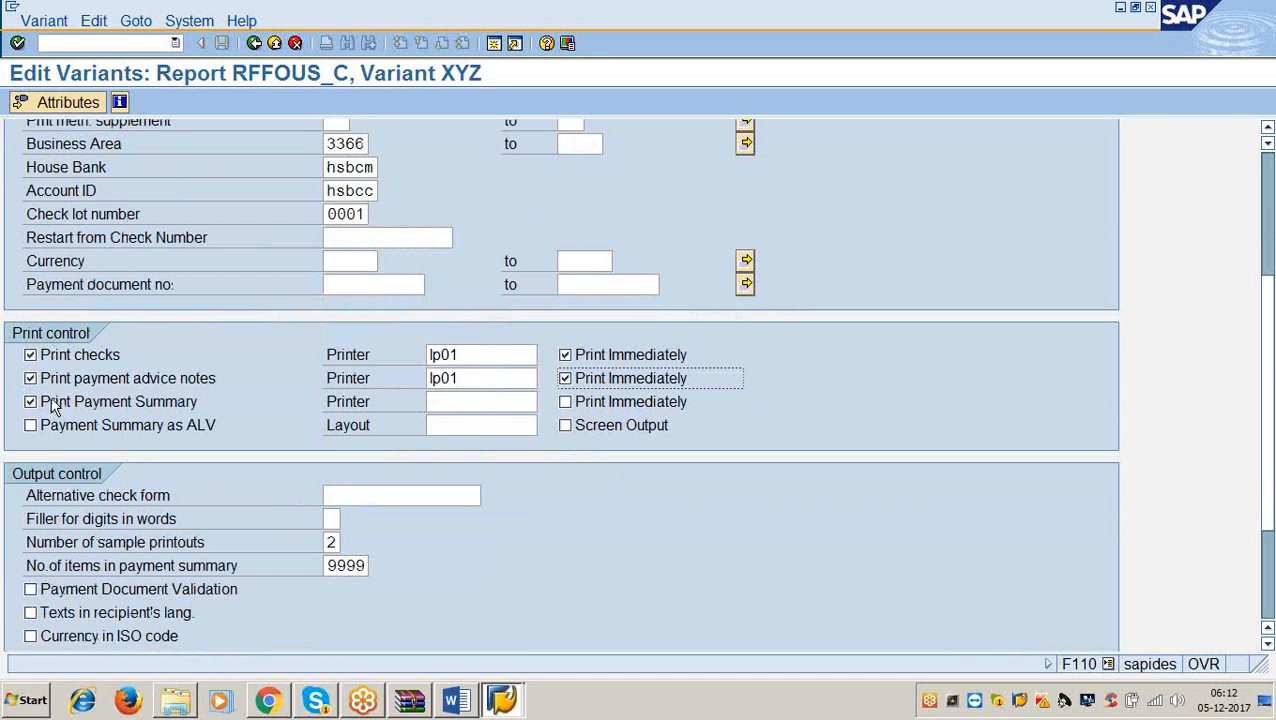
left_click(441, 402)
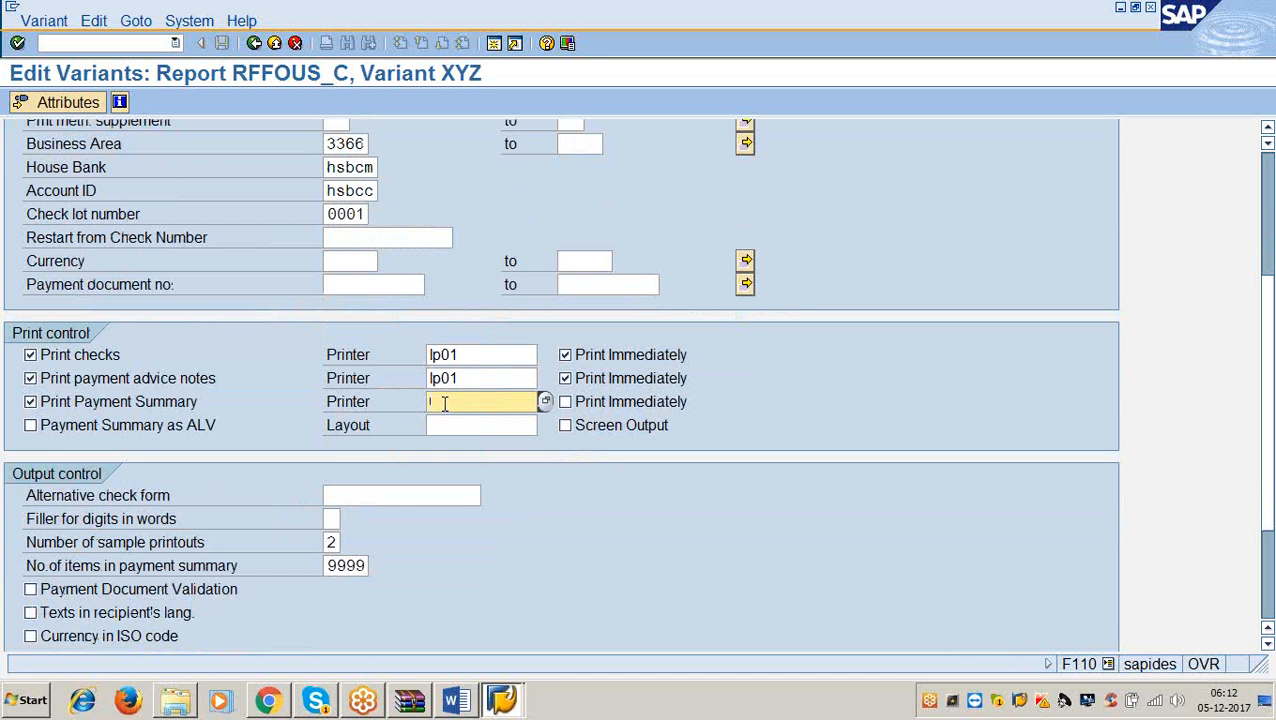
type("lp01")
key("Tab")
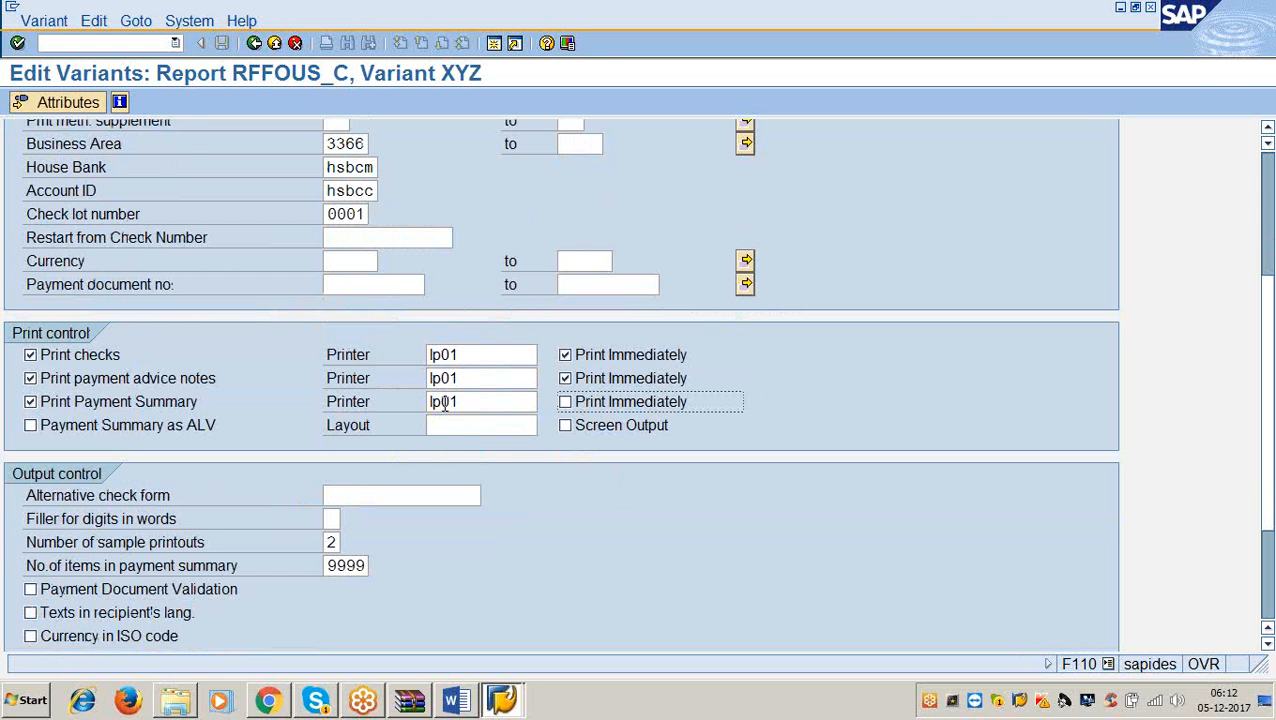
key("space")
Step: Set the number of sample printouts to 0 and enable the option not to void any checks
scroll(442, 410, "down", 1)
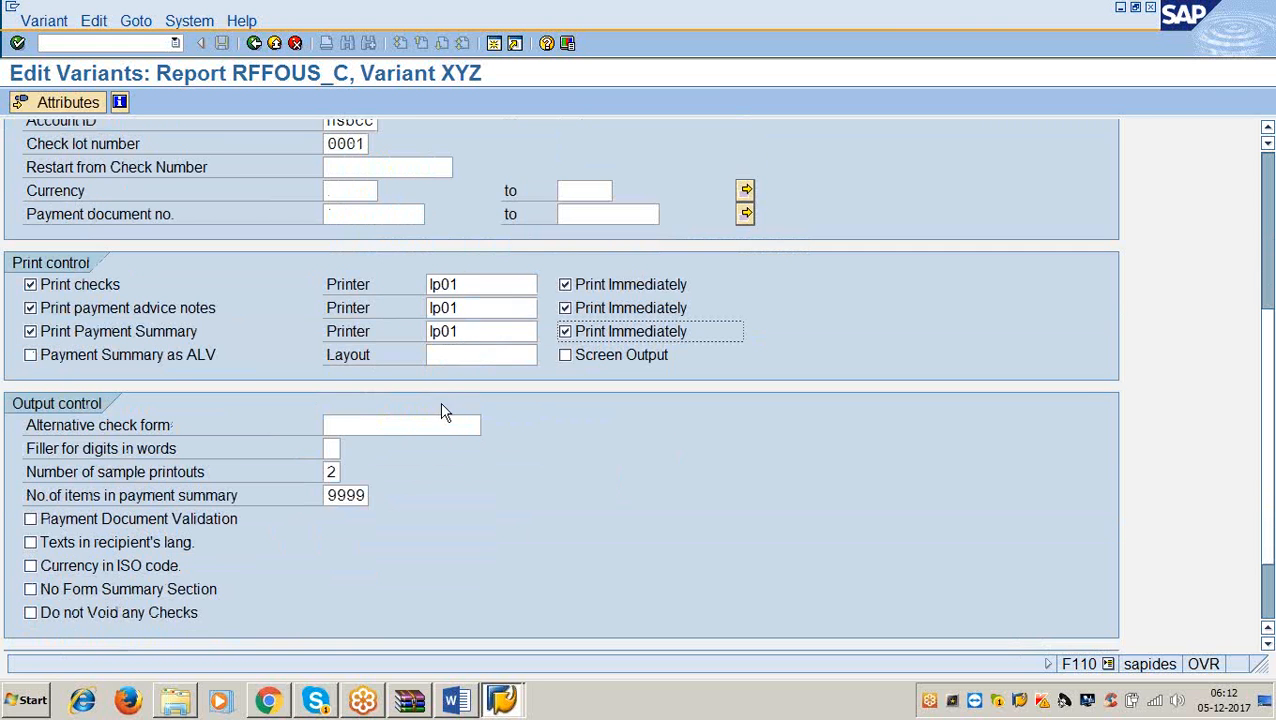
left_click(335, 472)
key("BackSpace")
type("0")
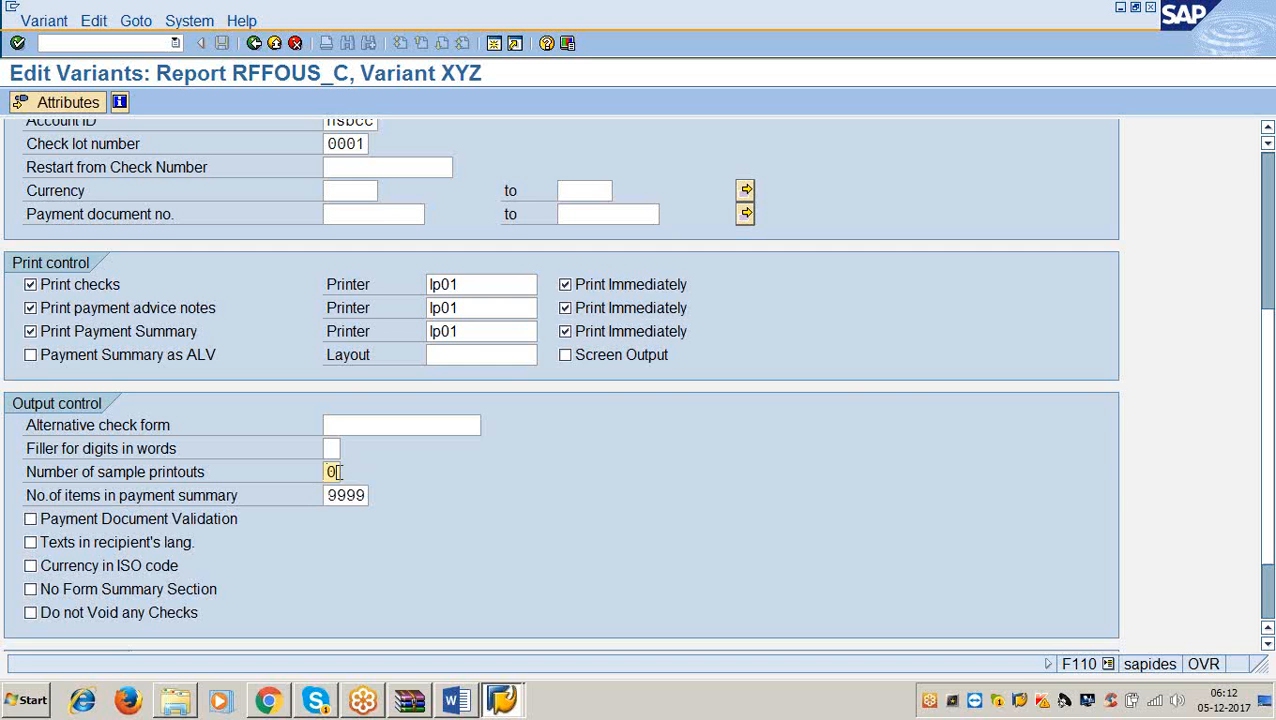
scroll(327, 490, "down", 1)
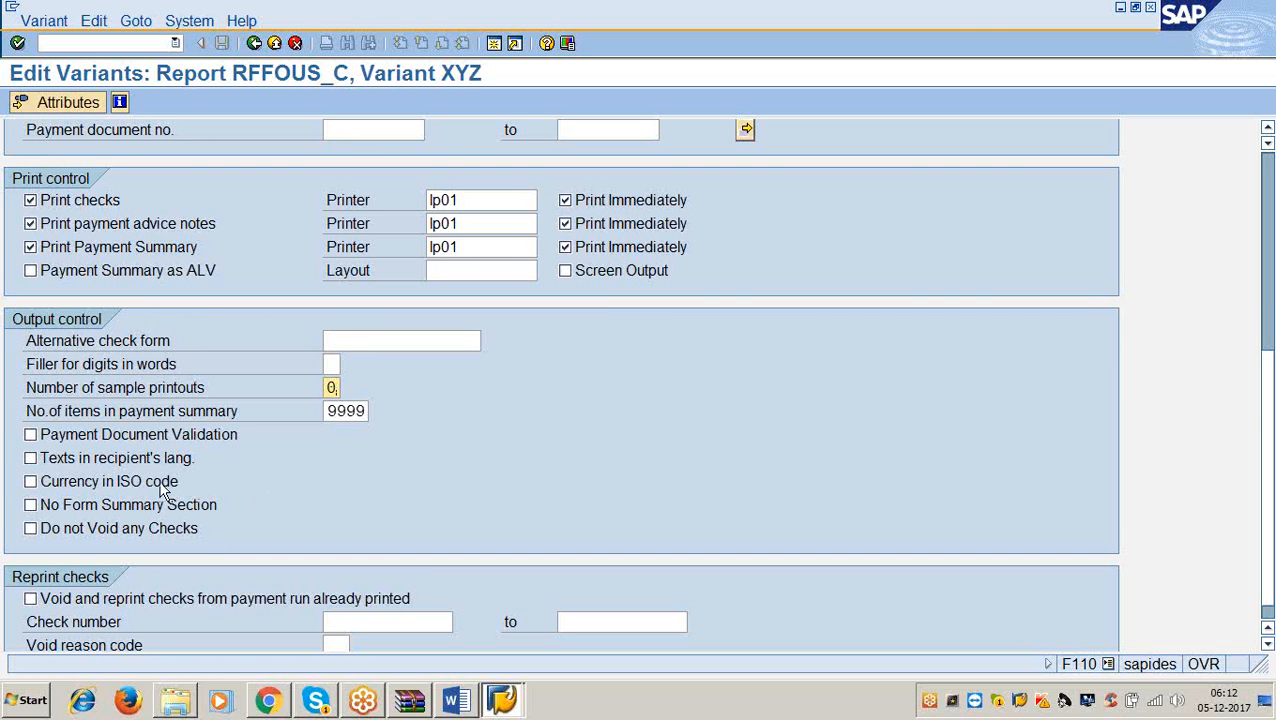
left_click(74, 526)
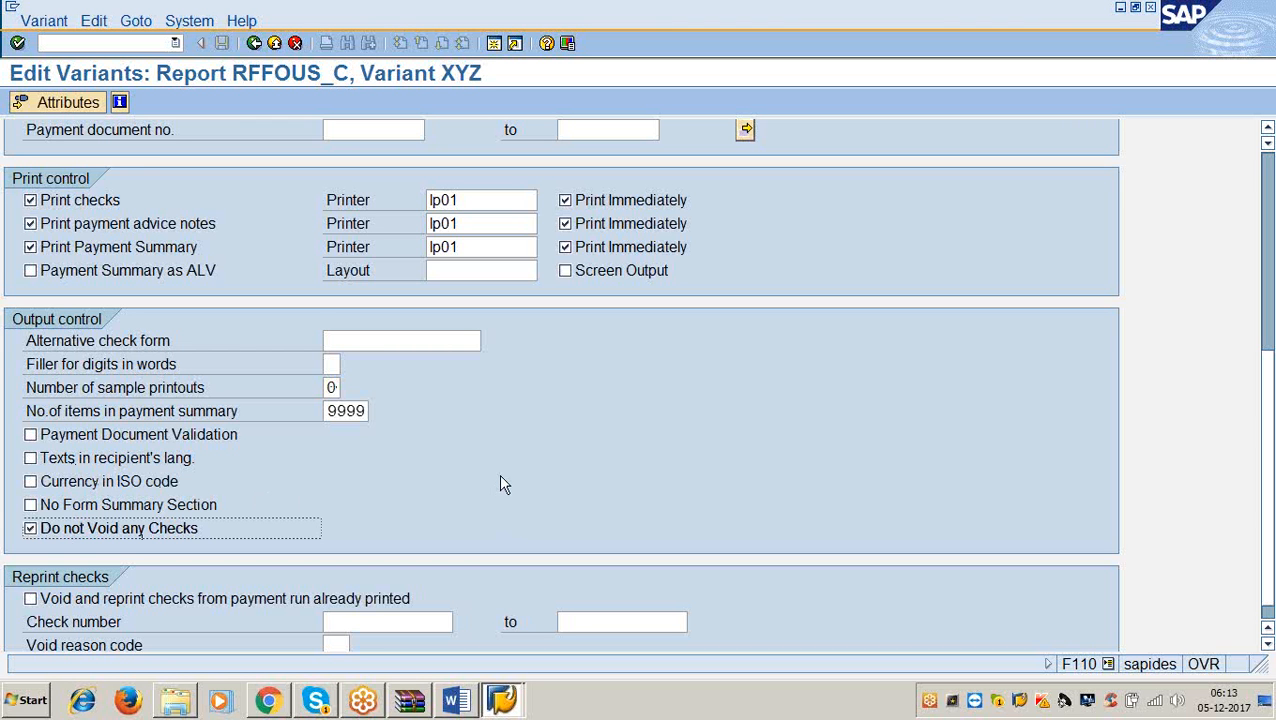
scroll(500, 478, "down", 1)
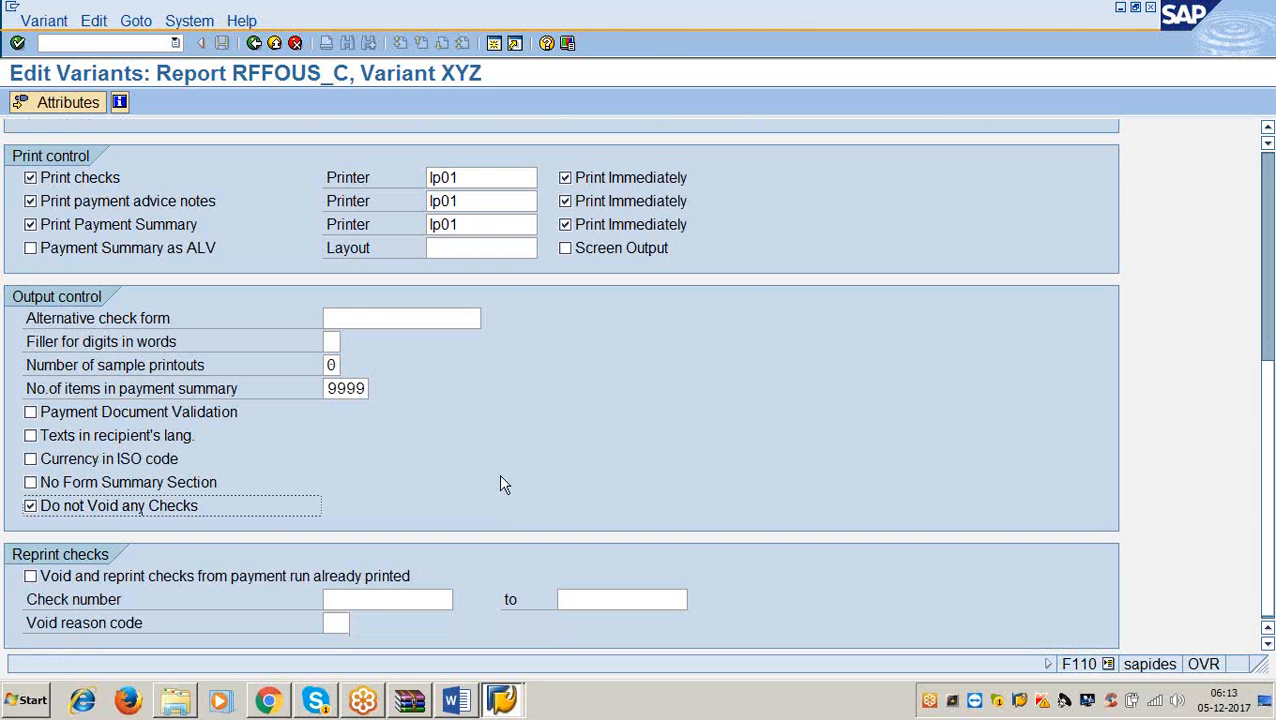
Step: Give the variant the description xyz in its attributes and save the variant
left_click(85, 112)
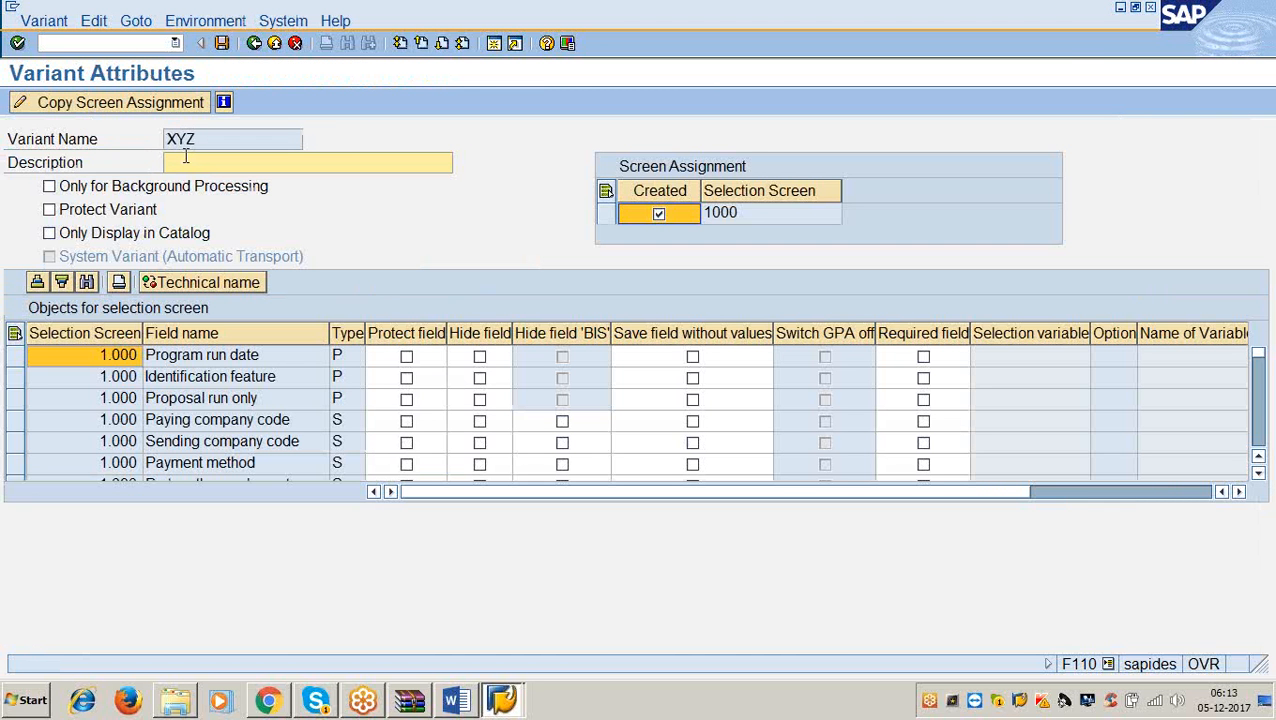
type("xyz")
left_click(222, 44)
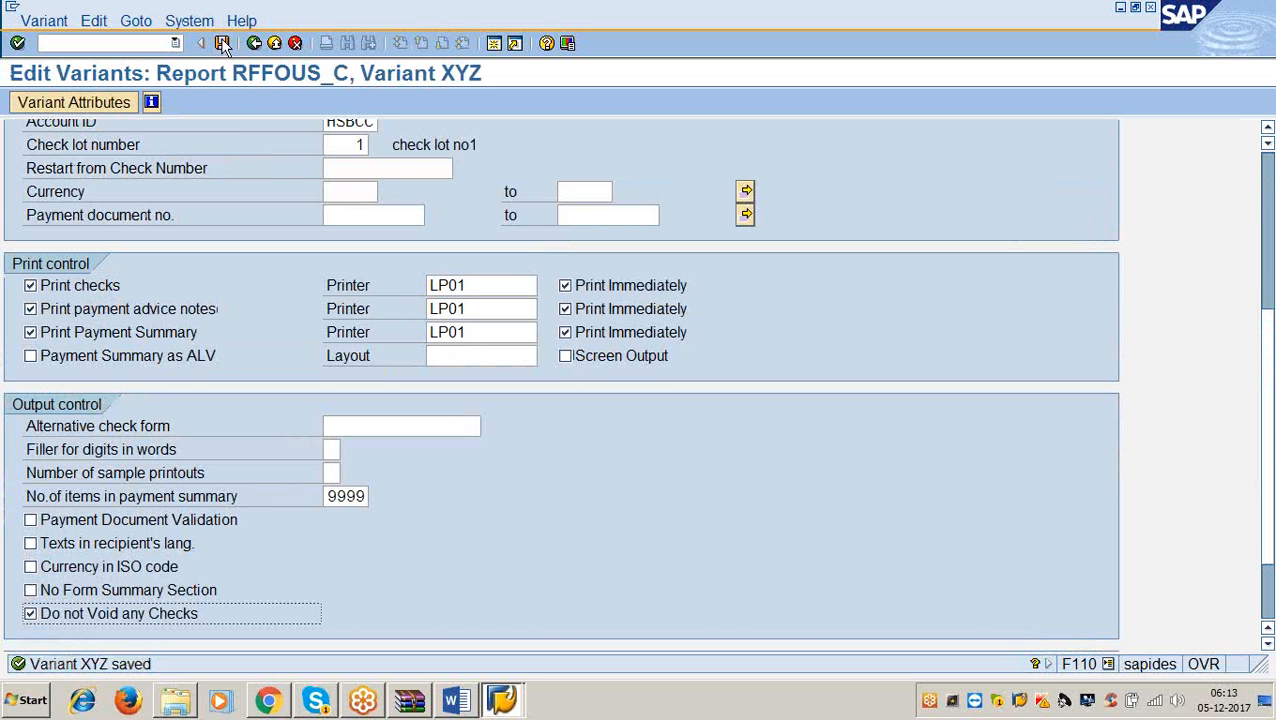
left_click(223, 45)
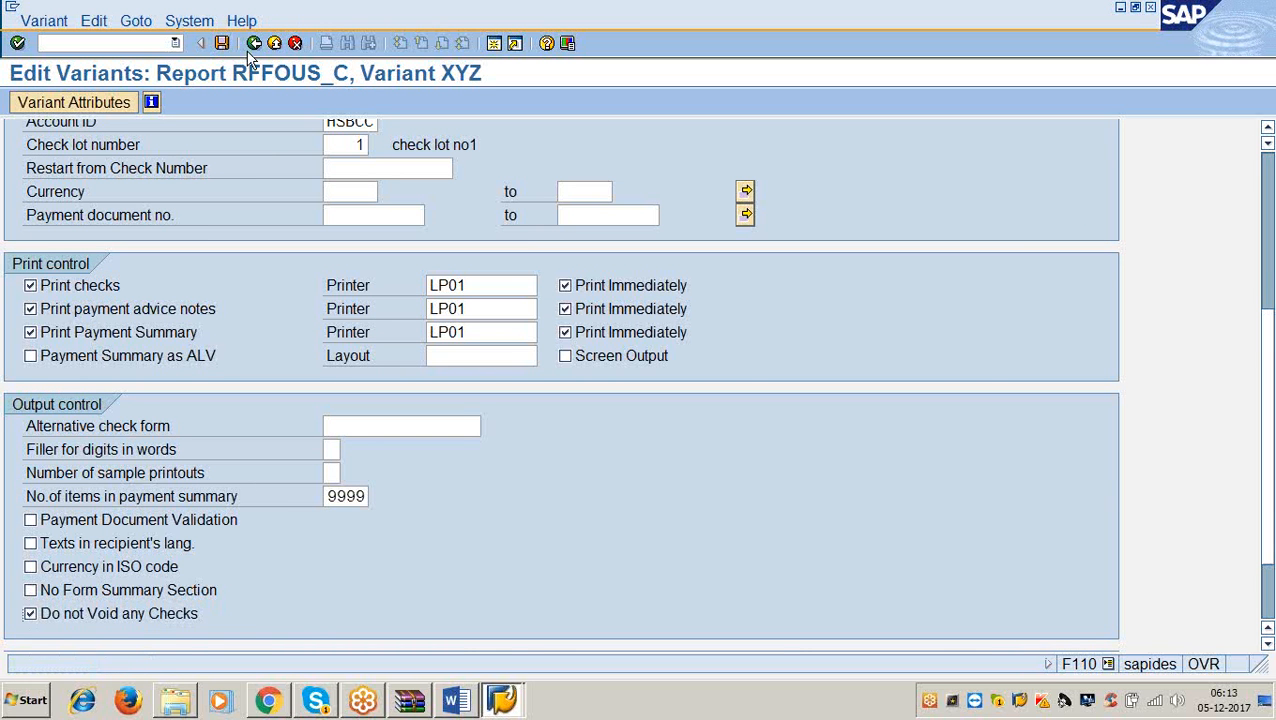
Step: Return to the printout and data medium settings, save the payment run details and go back to the run status
left_click(253, 45)
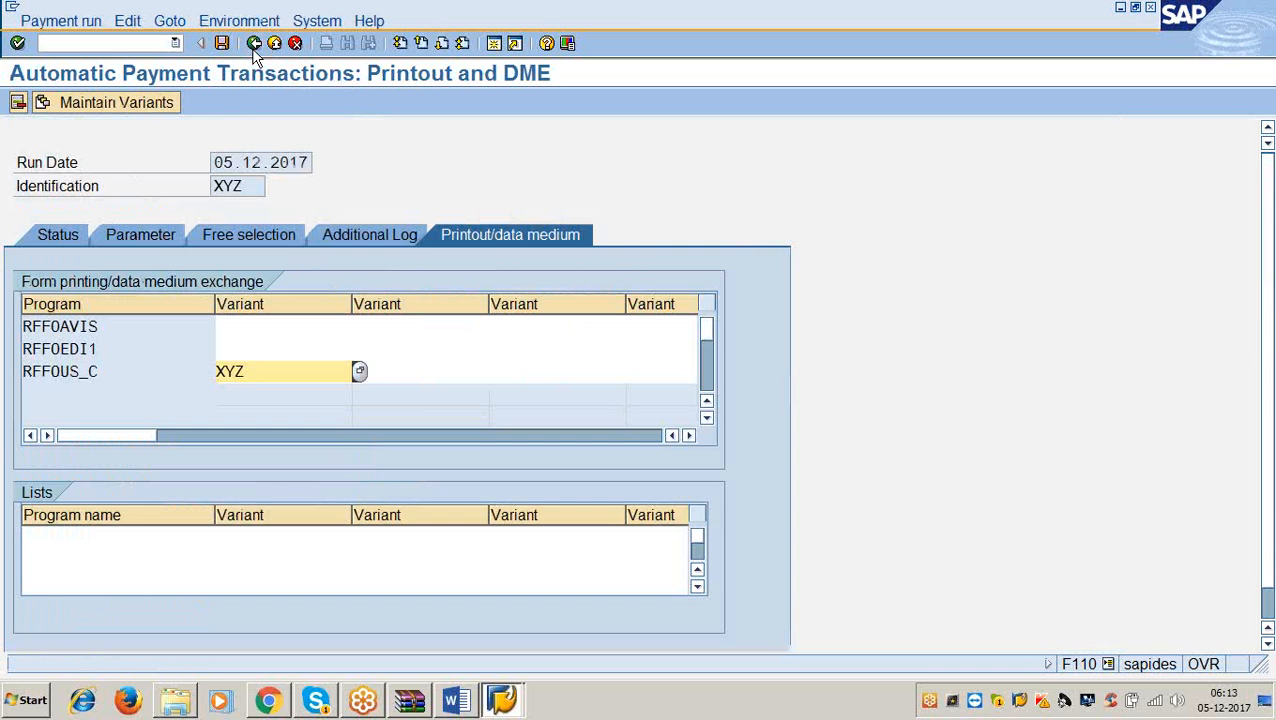
left_click(222, 43)
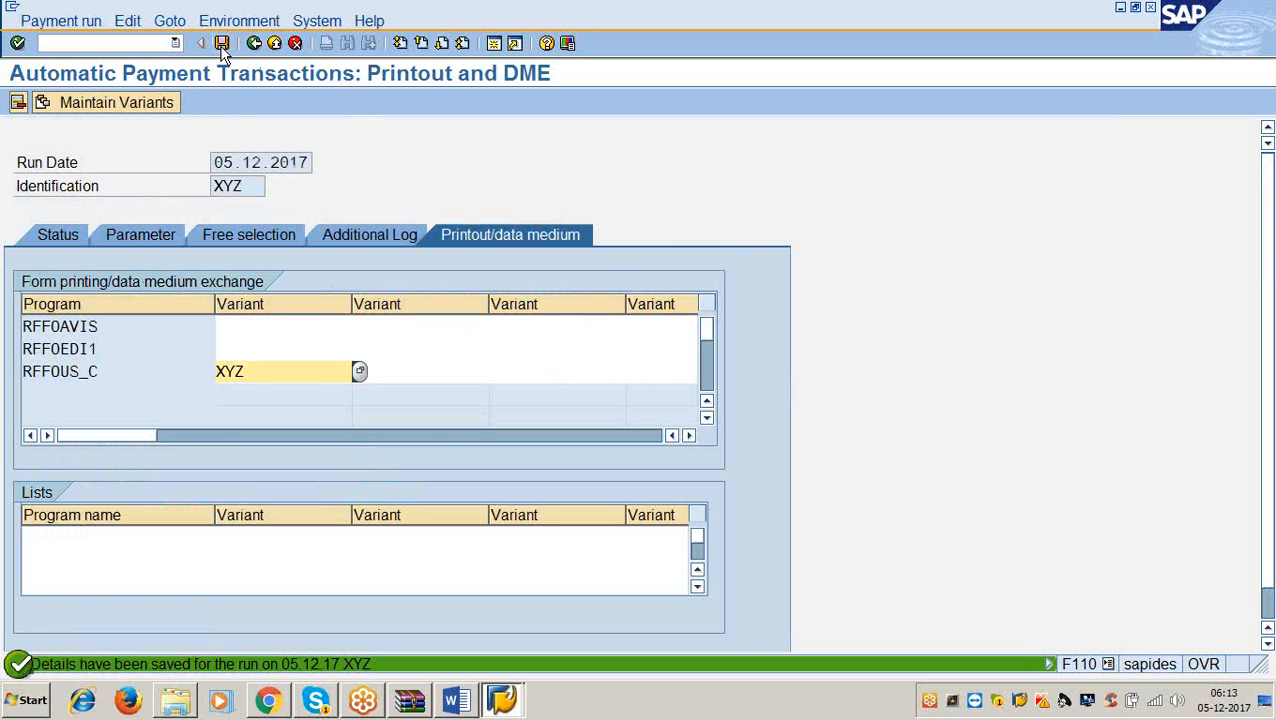
left_click(254, 44)
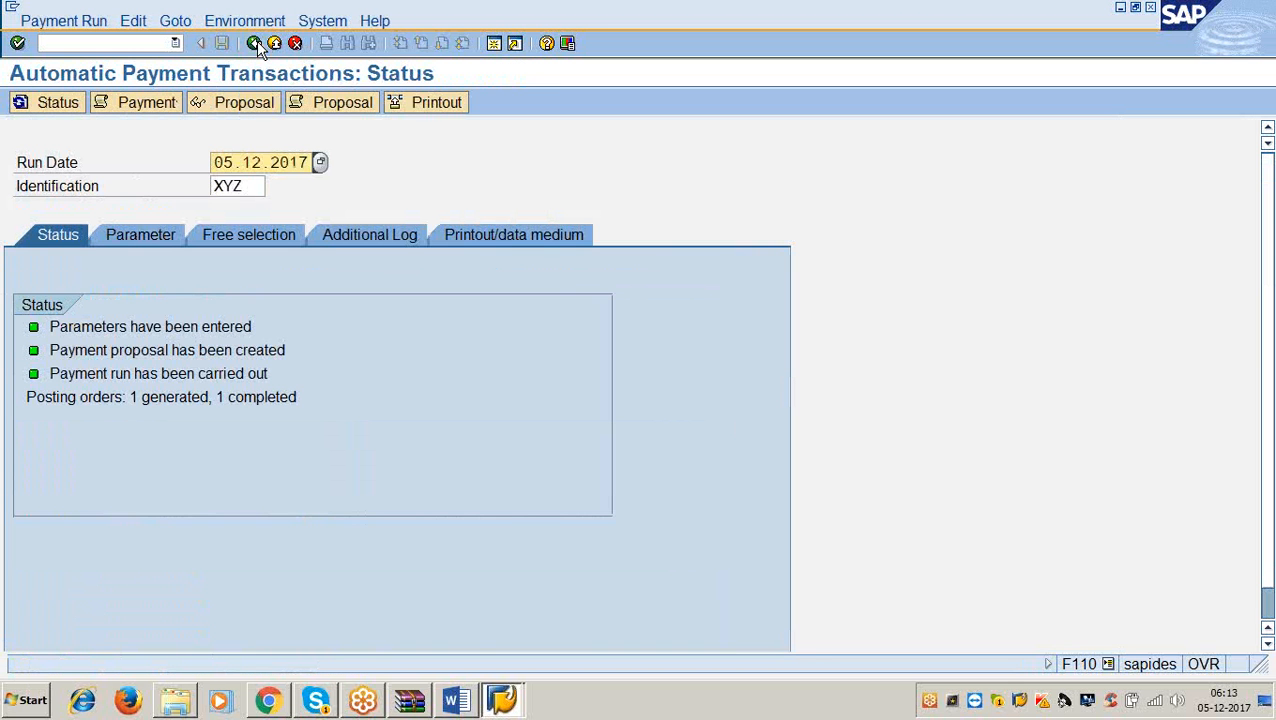
Step: Check the printout instructions in the Word notes and schedule the immediate print job, replacing the question mark in its job name with xyz
left_click(456, 703)
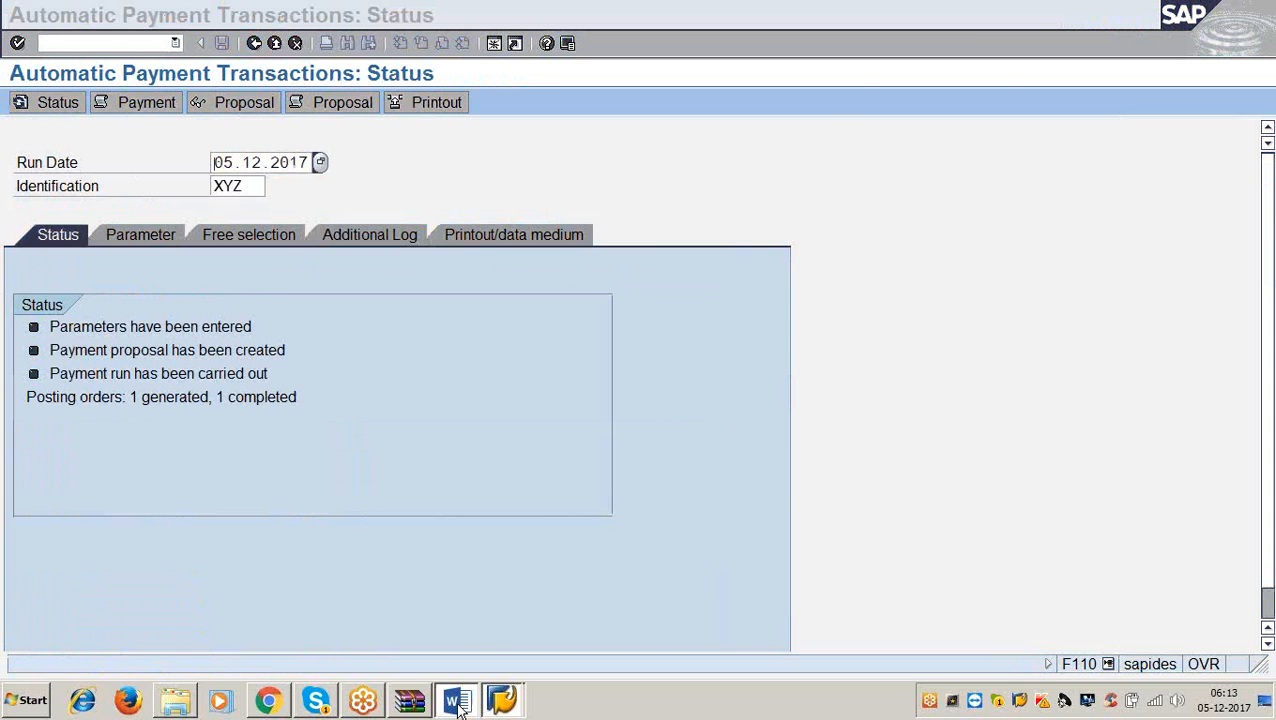
scroll(370, 390, "down", 10)
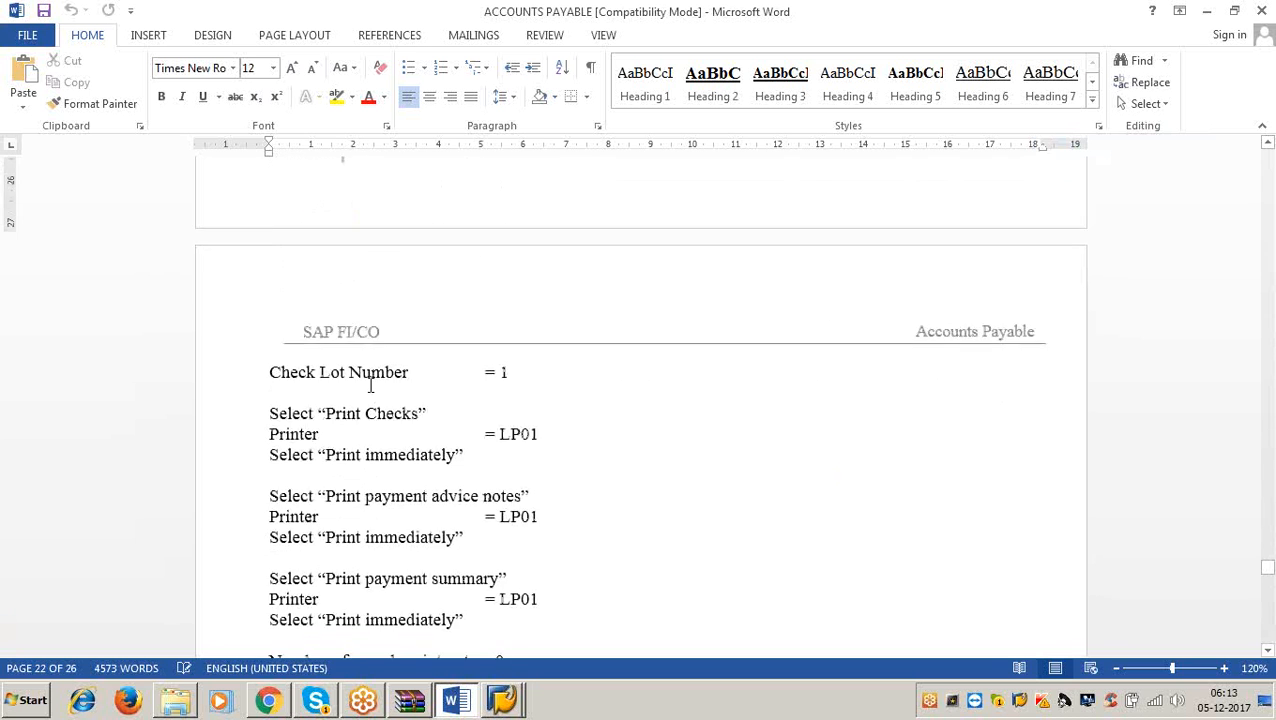
scroll(370, 385, "down", 5)
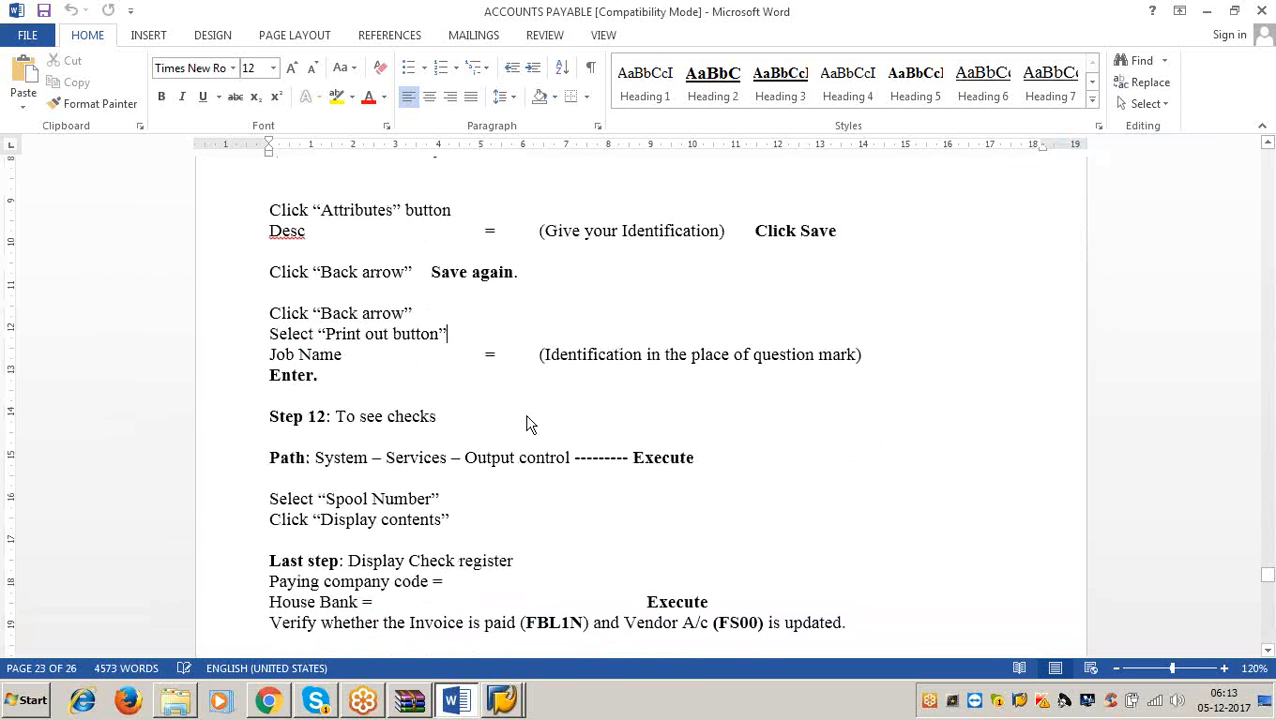
left_click(1205, 16)
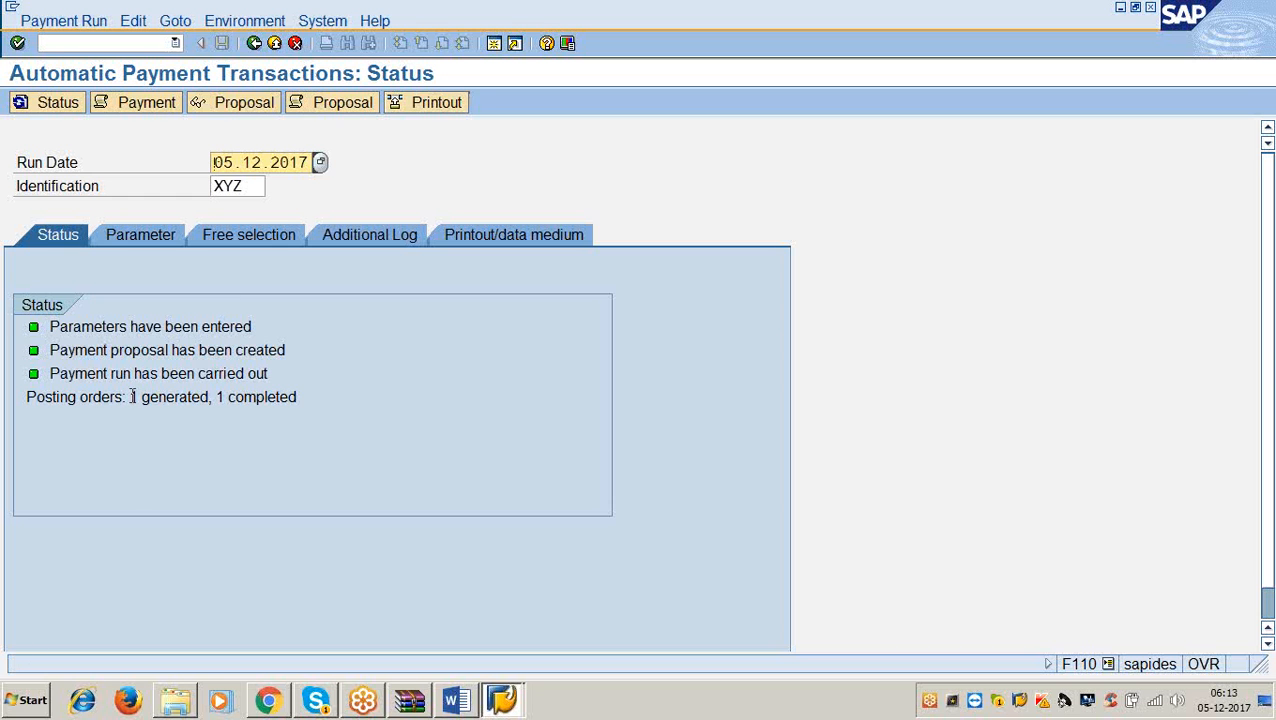
left_click(304, 396)
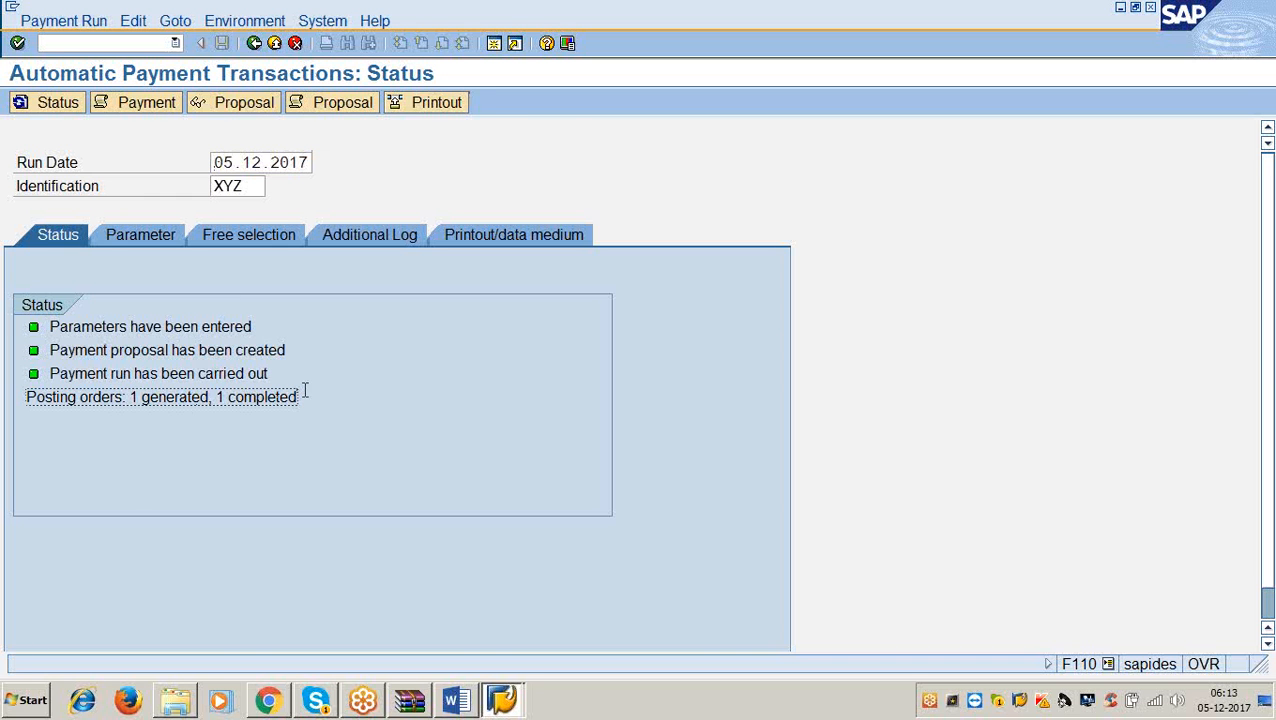
left_click(409, 110)
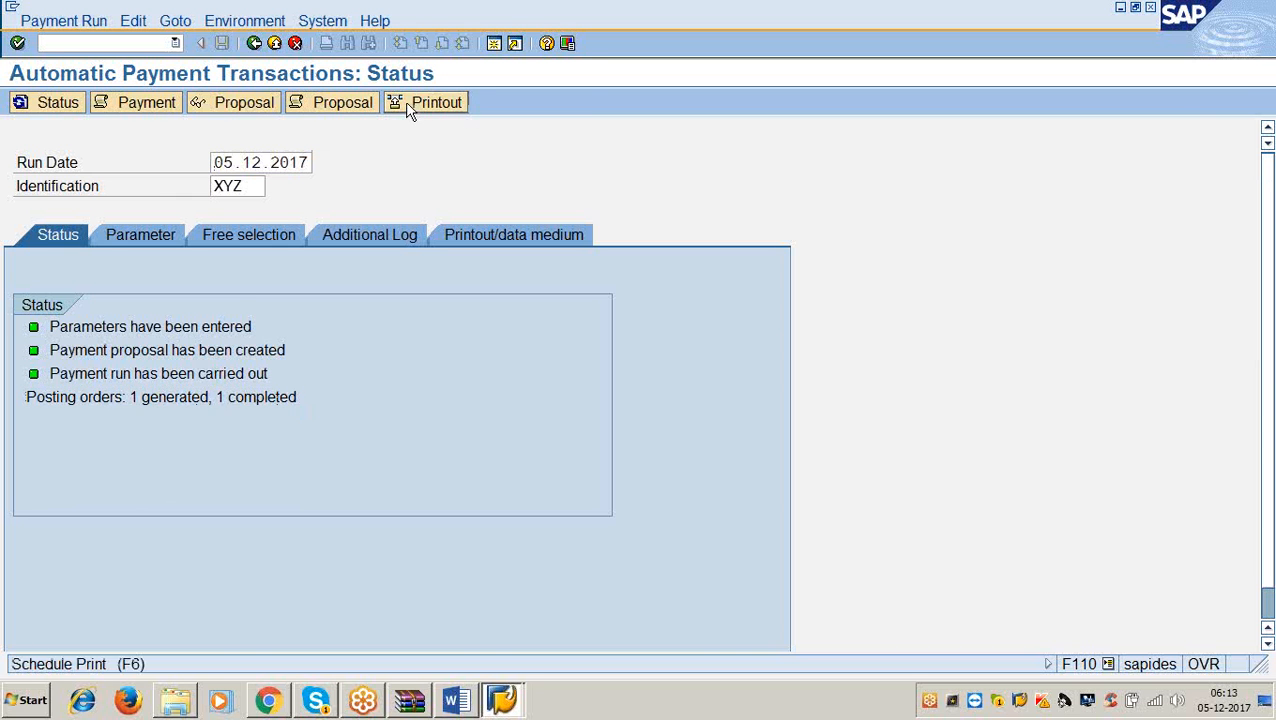
left_click(500, 472)
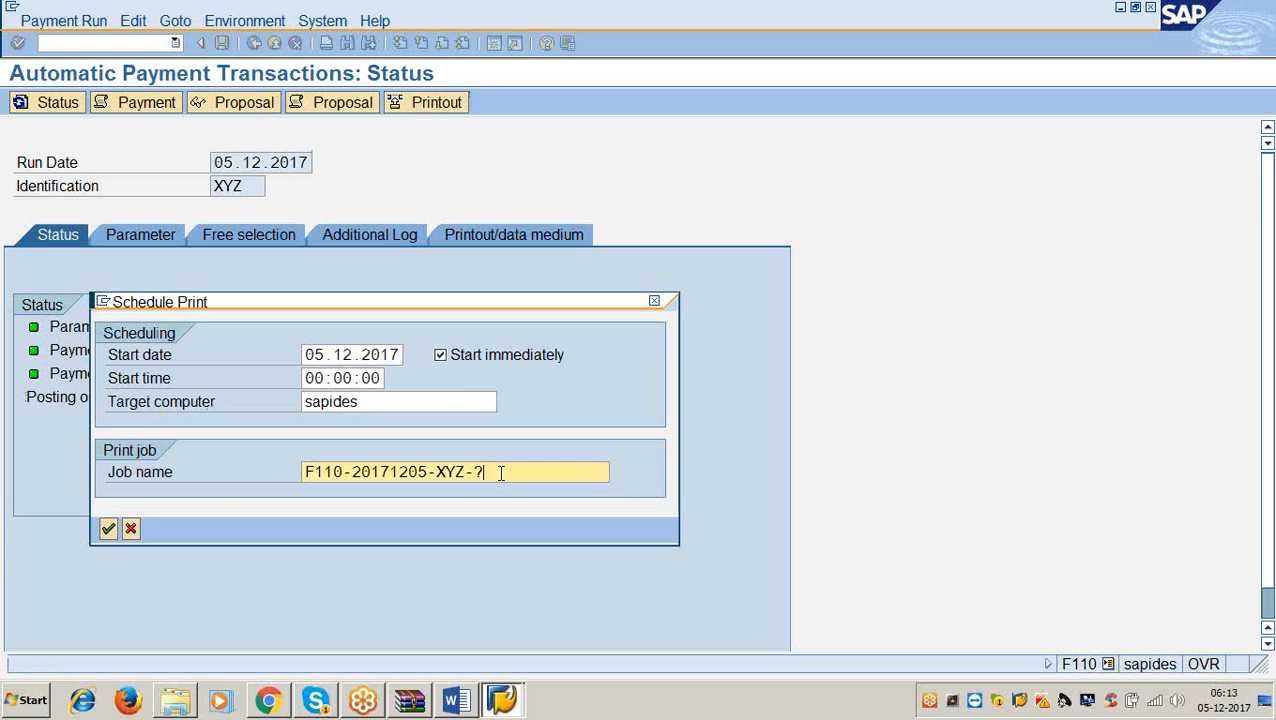
key("BackSpace")
type("xyz")
left_click(108, 528)
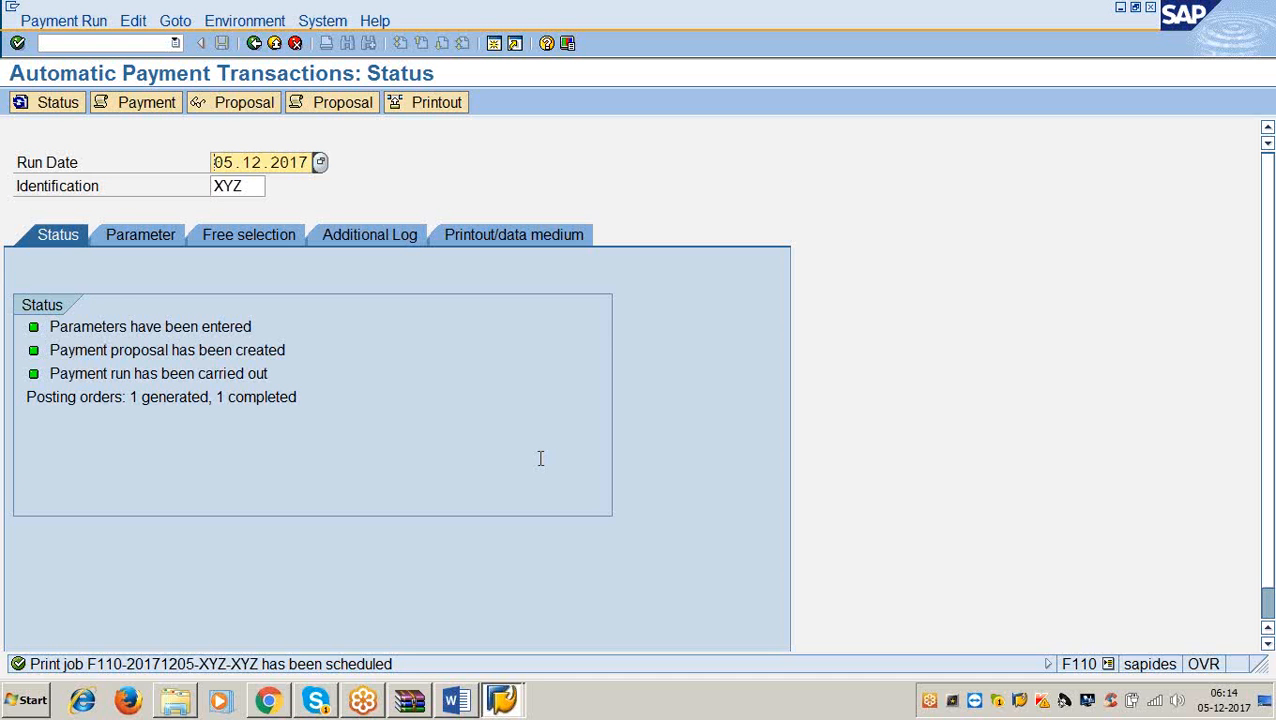
Step: Switch to the Word notes and extend the Step 12 heading with "/to print cheques" after "To see checks"
left_click(455, 700)
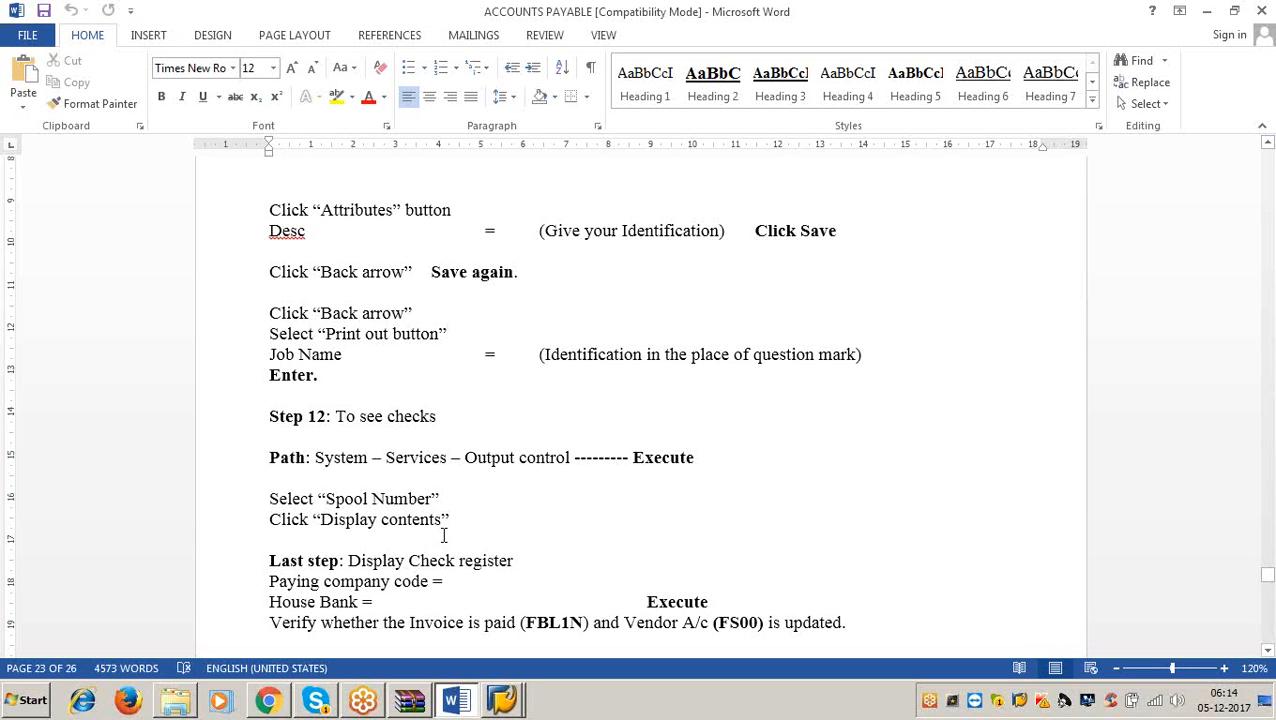
left_click(448, 418)
type("/")
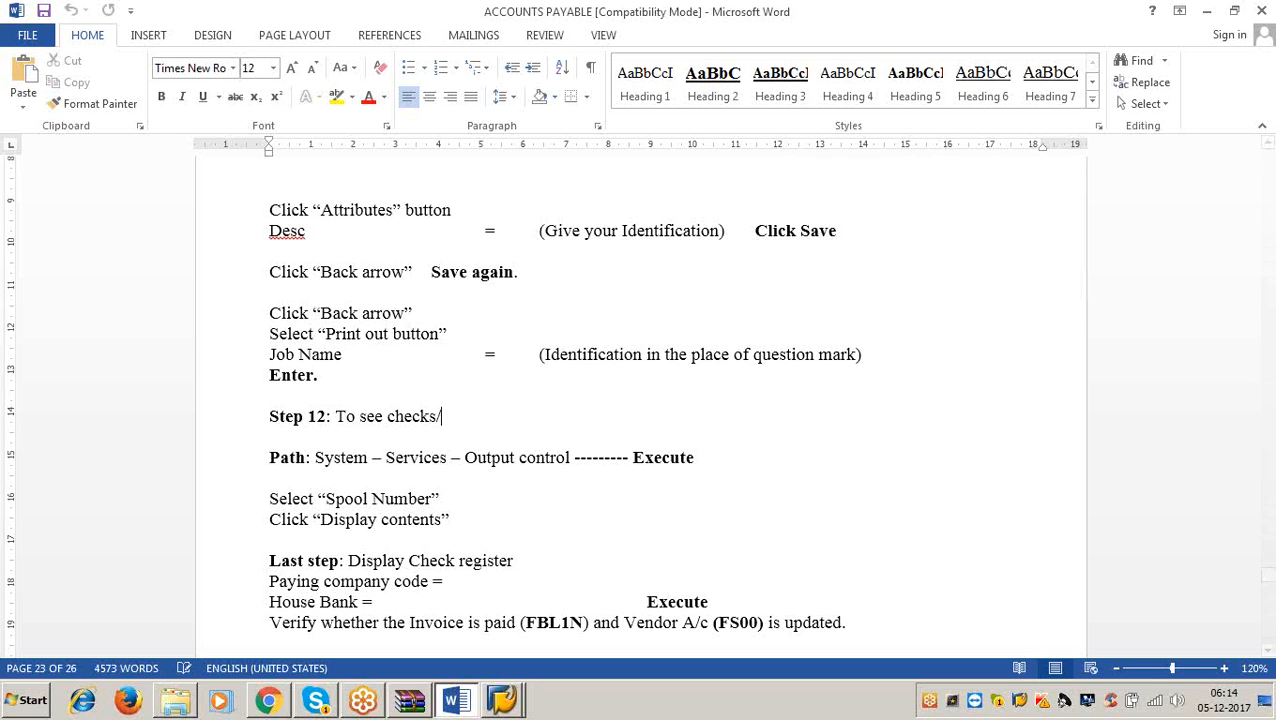
type("toprin")
key("BackSpace")
key("BackSpace")
key("BackSpace")
key("BackSpace")
type("print cheq")
key("BackSpace")
type("eques")
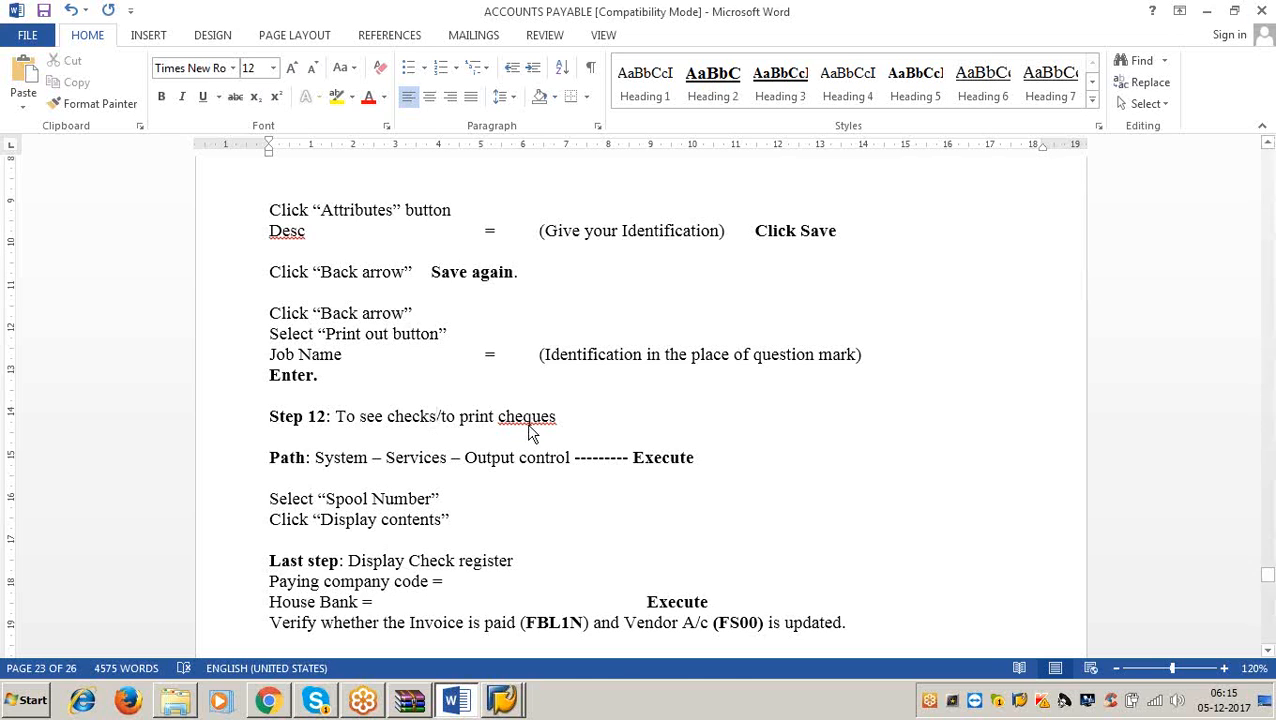
left_click(1207, 10)
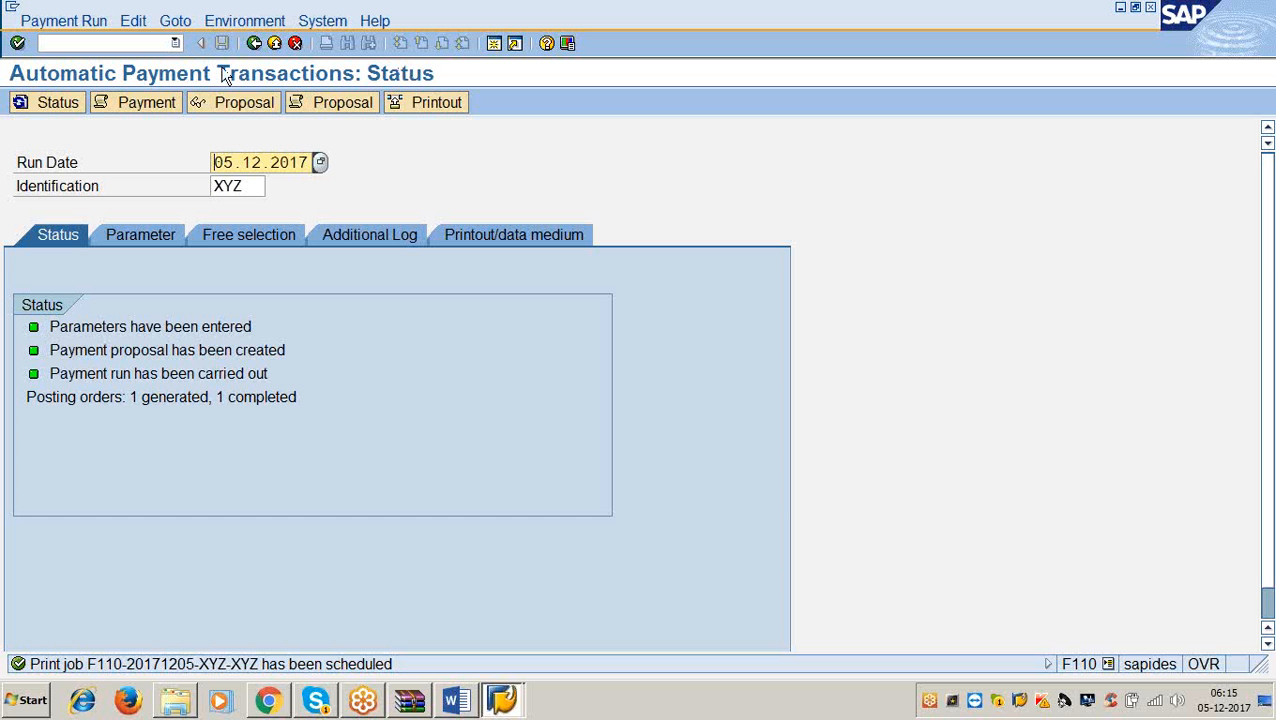
left_click(172, 43)
left_click(141, 43)
type("/nfch")
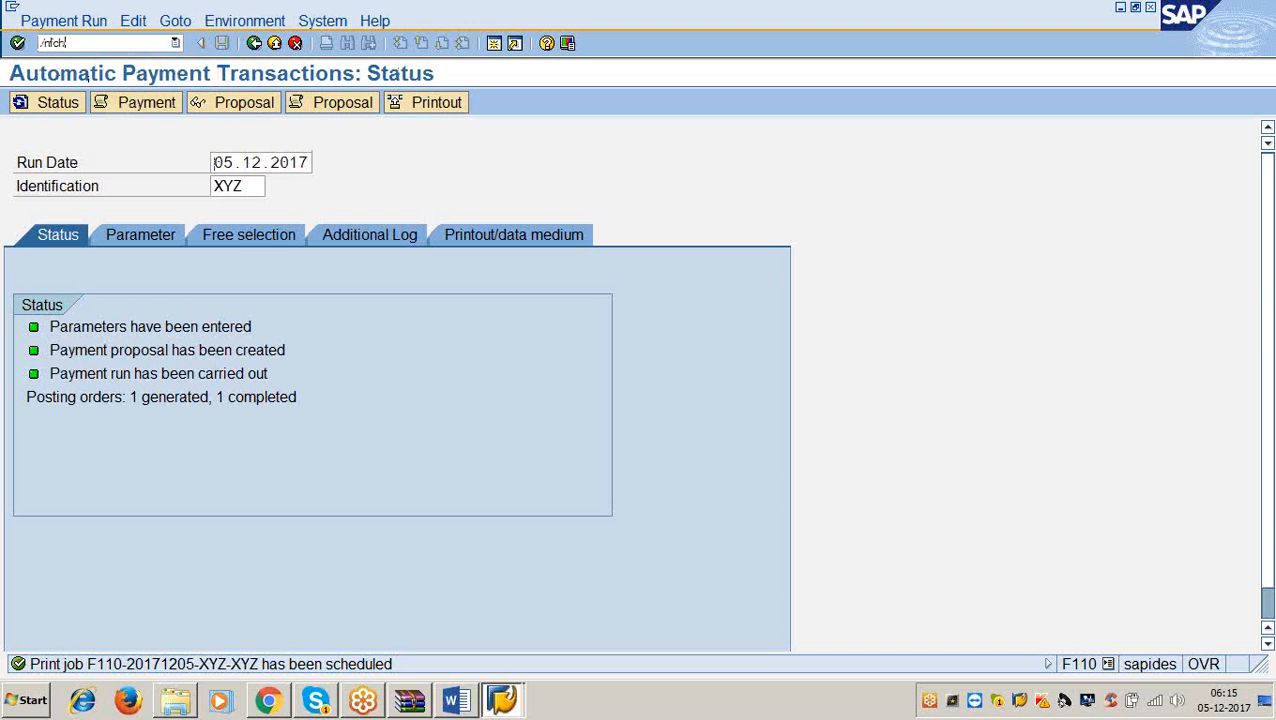
key("BackSpace")
key("BackSpace")
key("BackSpace")
key("BackSpace")
key("BackSpace")
Step: Open transaction FCH5 in a new session to view the check information creation screen, and close that session
left_click(496, 45)
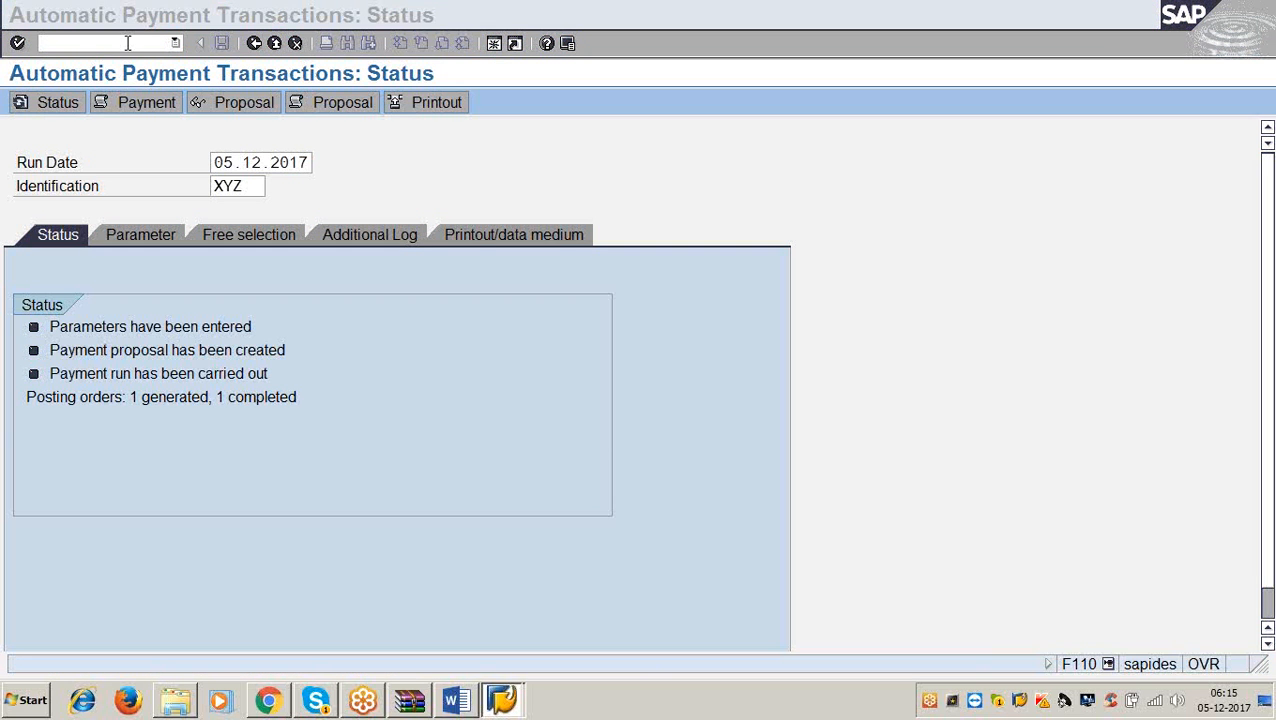
type("/nfch5")
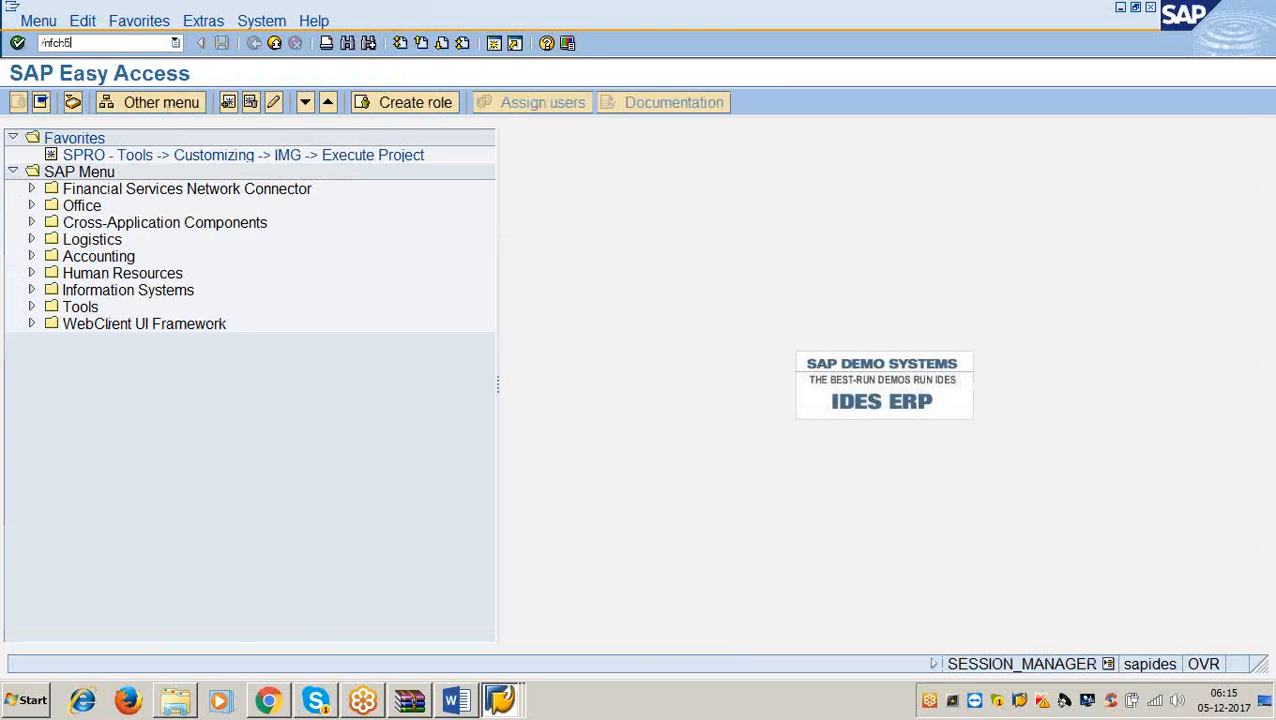
key("Return")
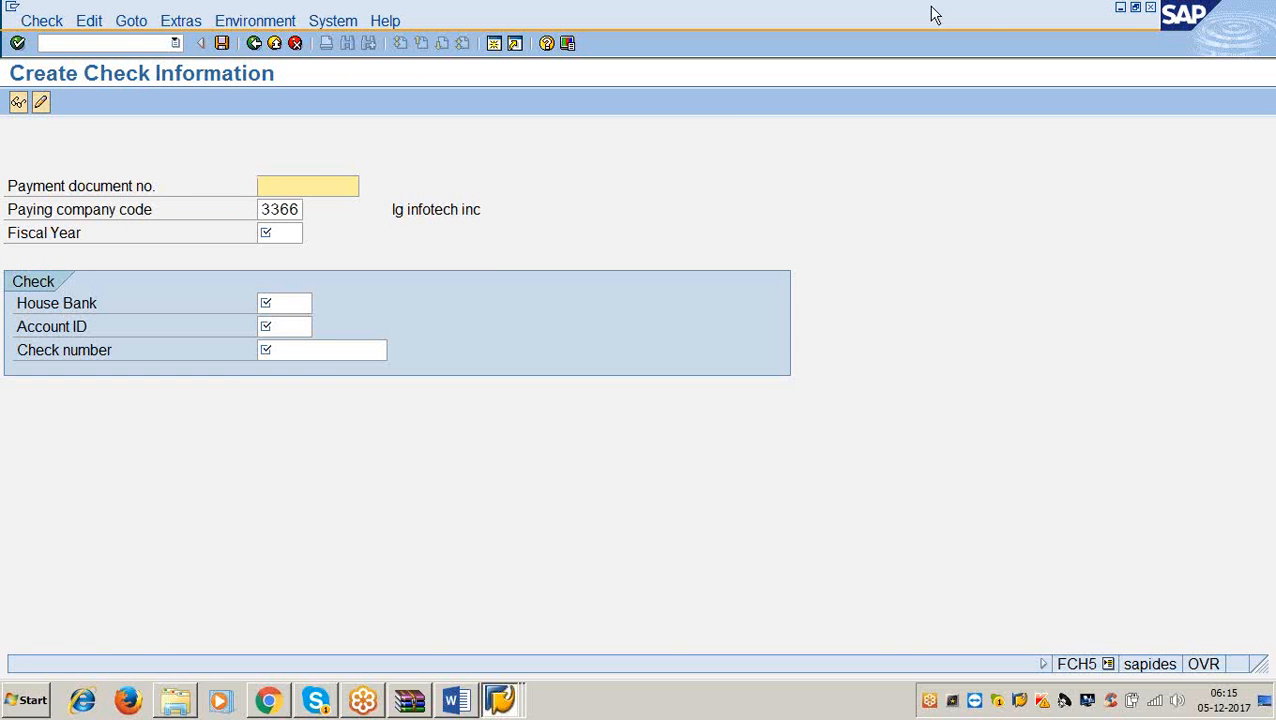
left_click(1150, 8)
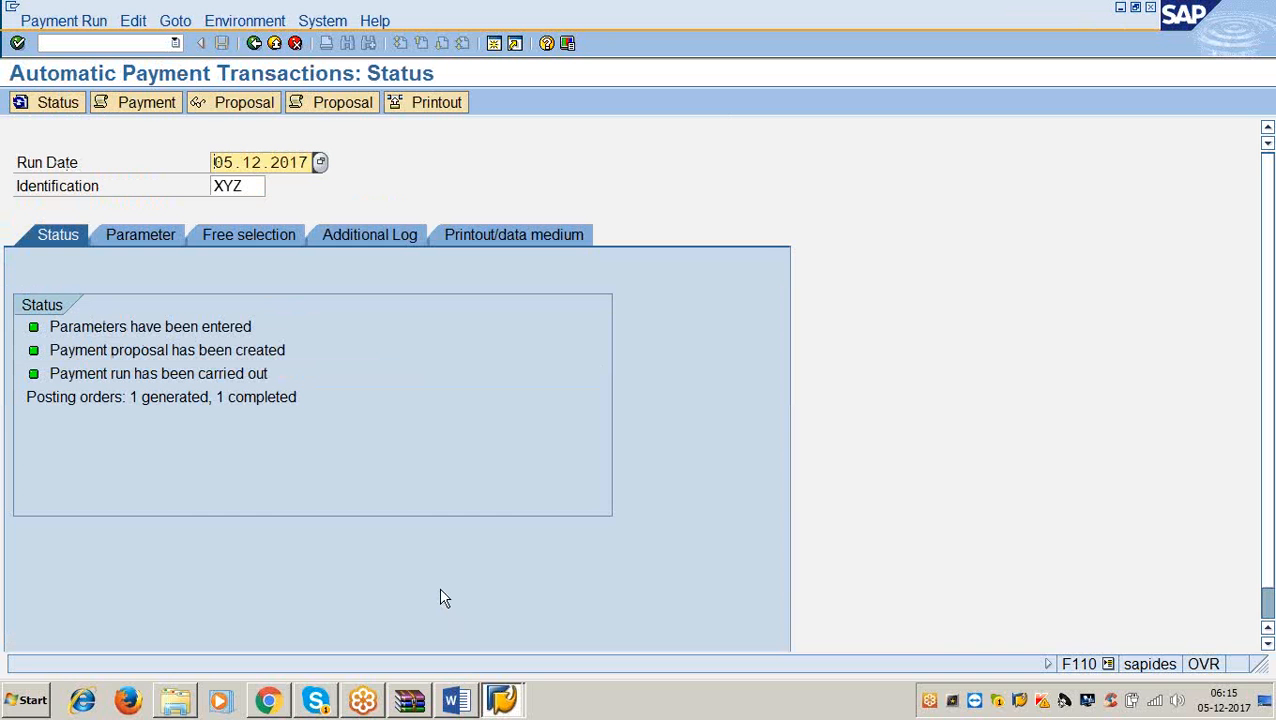
Step: Check the path for viewing checks in the Word notes and open the spool request selection through the output control service in SAP
left_click(453, 700)
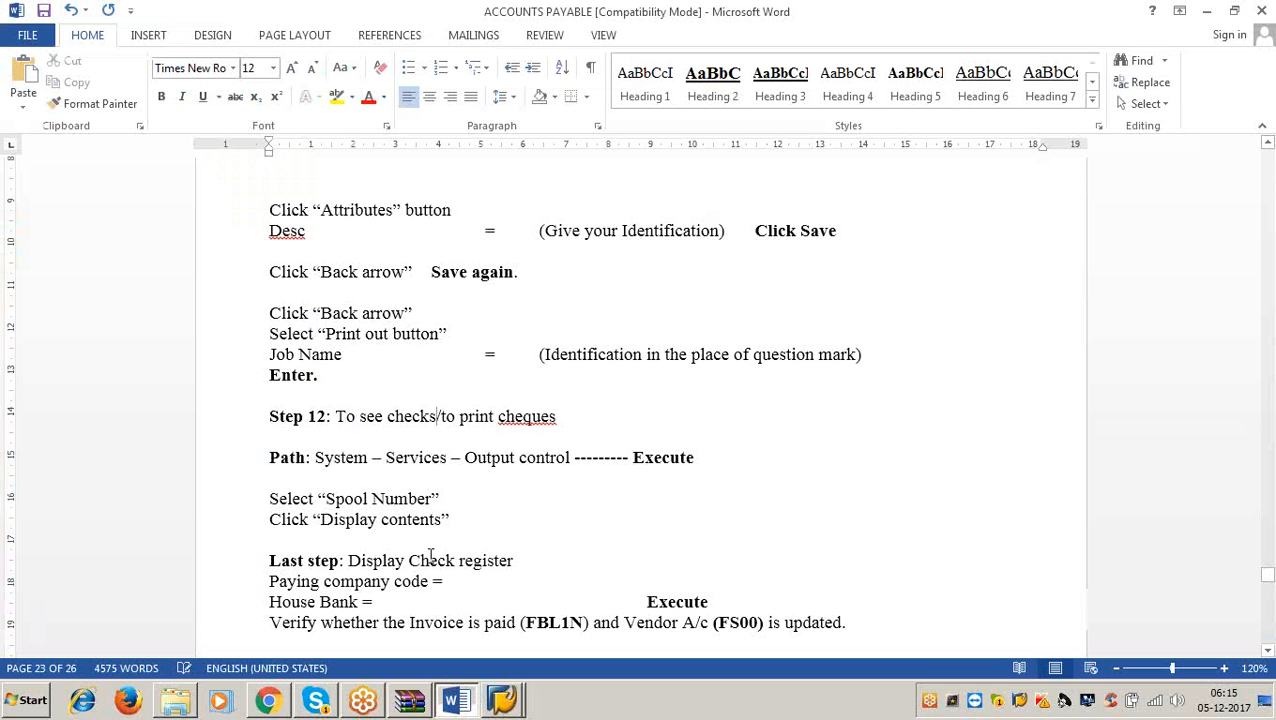
left_click(1208, 12)
left_click(322, 21)
mouse_move(335, 108)
left_click(535, 152)
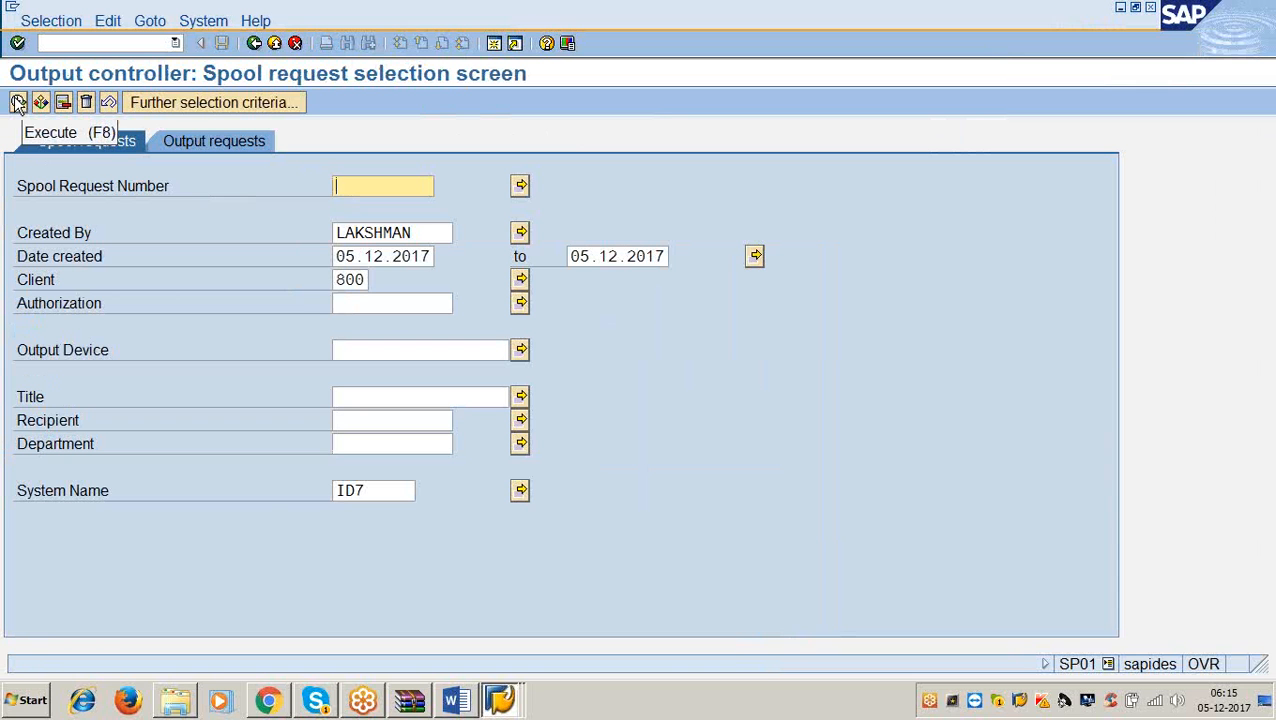
Step: List the spool requests using the default user and date 05.12.2017, and check the Word notes on displaying spool contents
left_click(102, 233)
triple_click(102, 233)
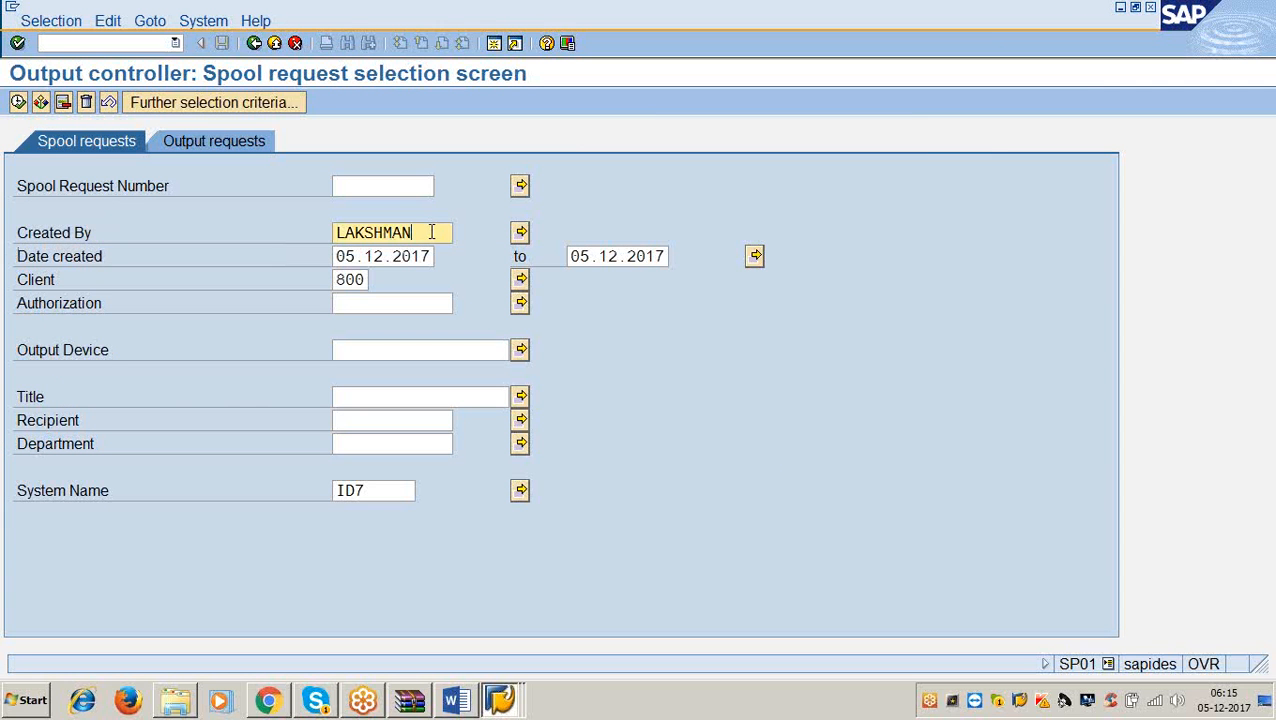
left_click_drag(432, 232, 340, 230)
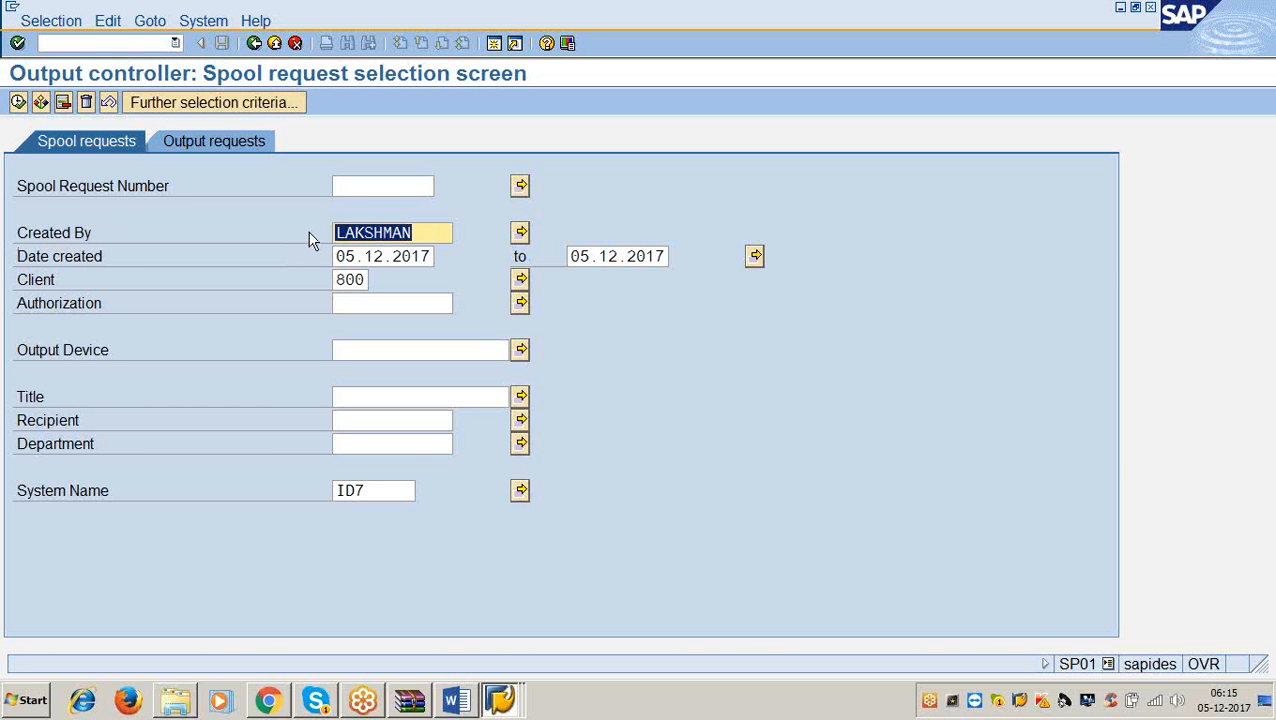
left_click(18, 102)
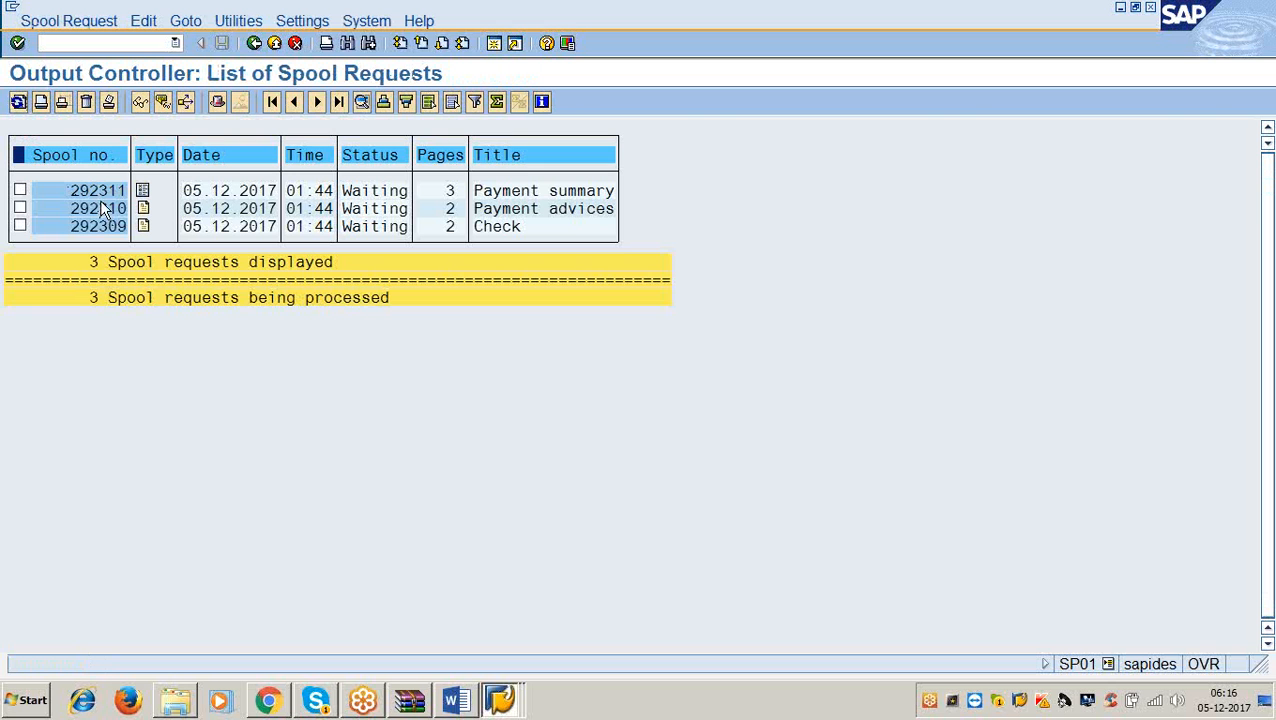
left_click(452, 699)
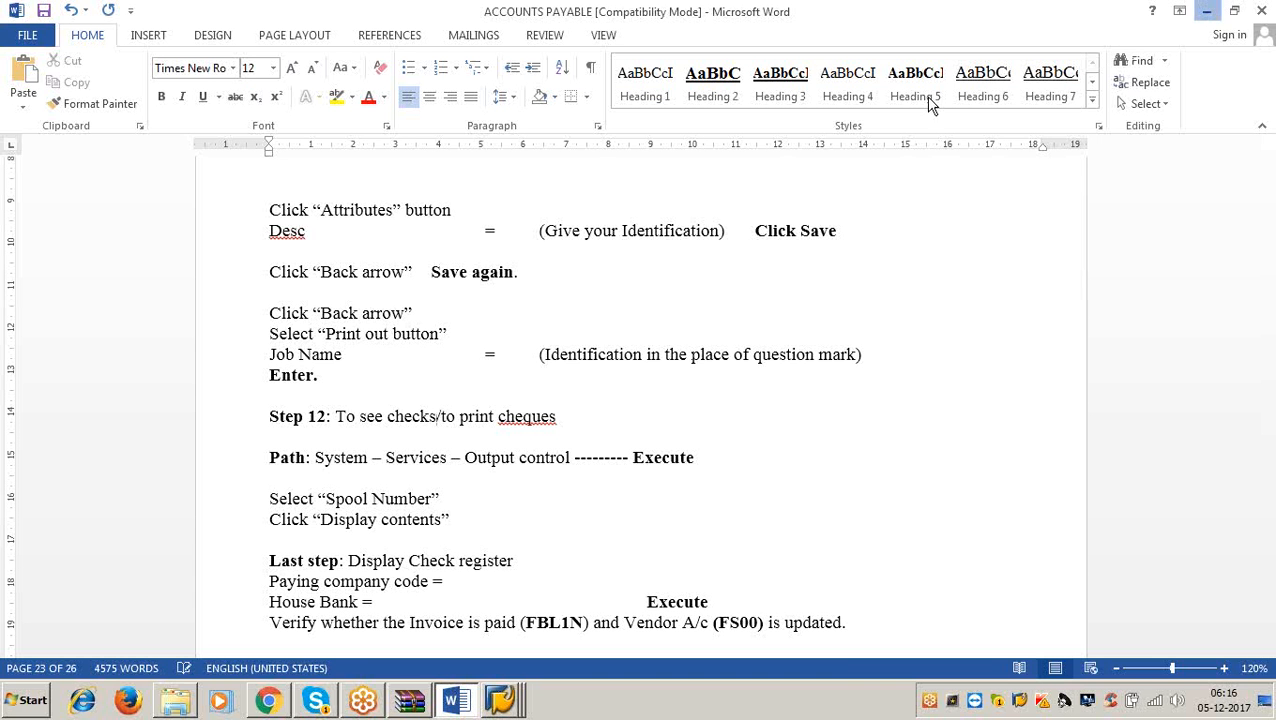
key("alt+Tab")
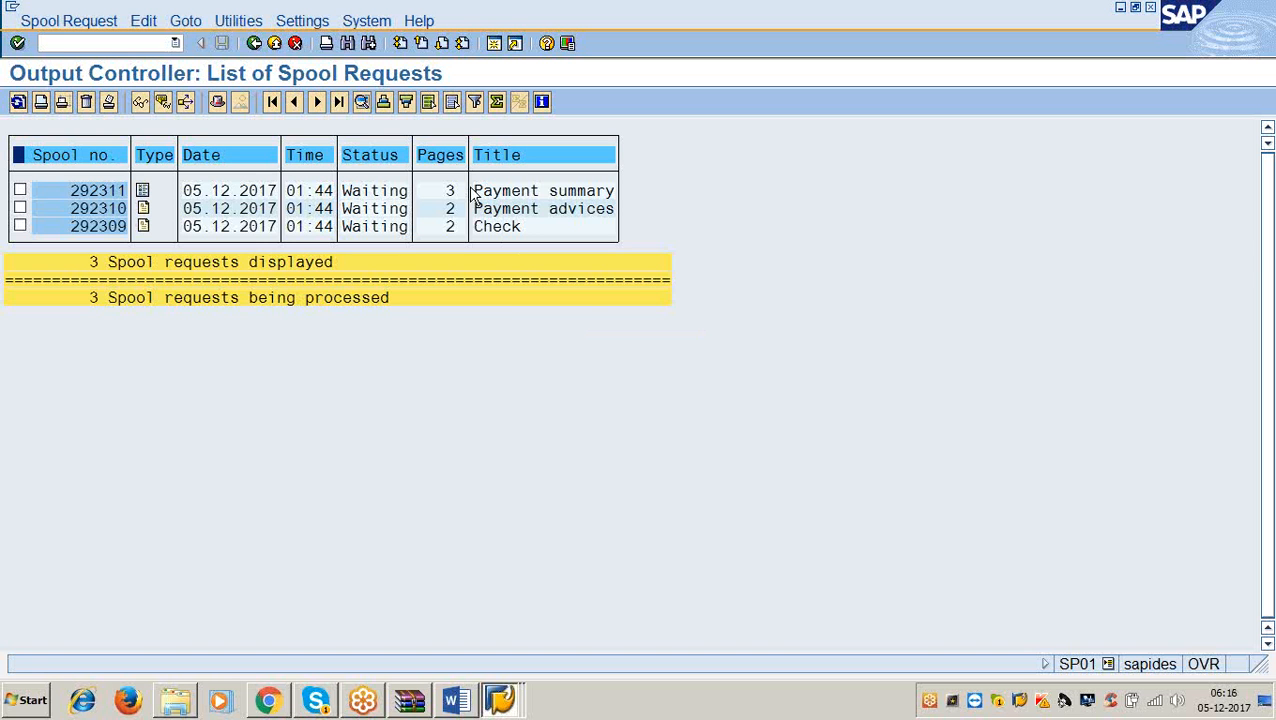
Step: Select the spool request titled Check in the spool list and display its contents
left_click(500, 227)
left_click(506, 209)
left_click(514, 190)
left_click(20, 227)
left_click(20, 226)
left_click(141, 105)
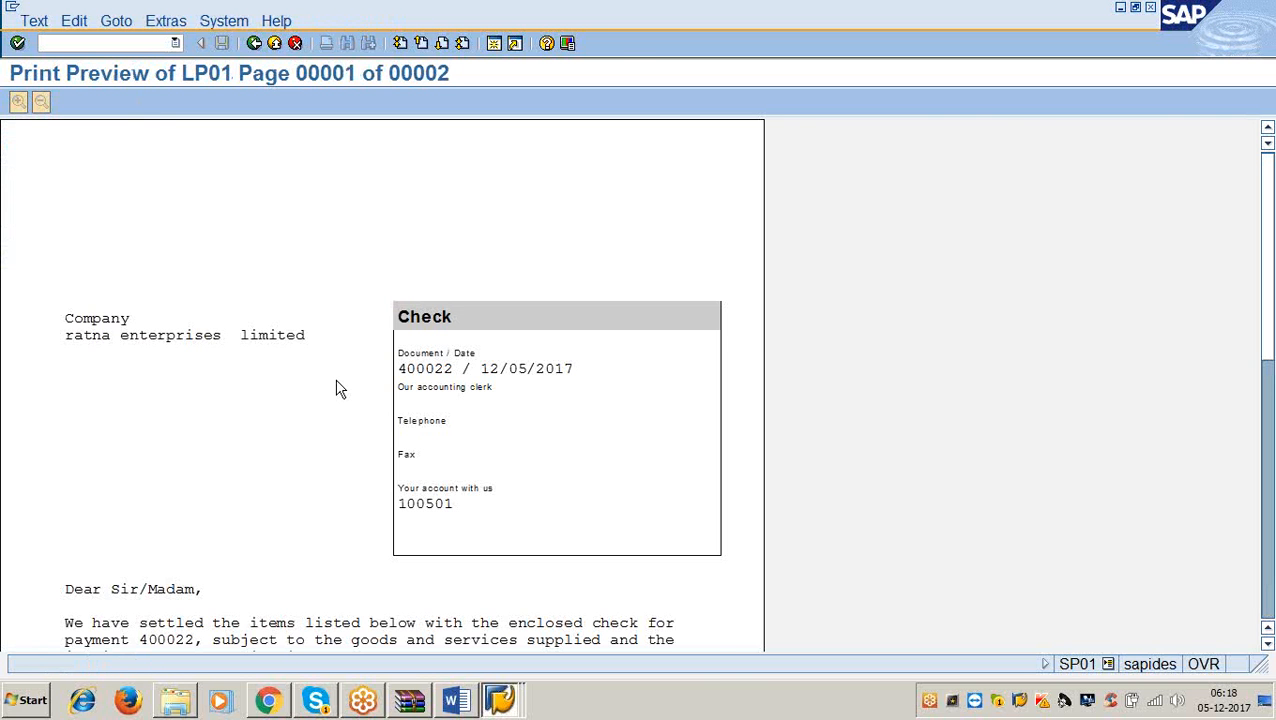
Step: Examine the check print preview, including the payee, payment document, check number, house bank details and payment amount
scroll(336, 392, "down", 2)
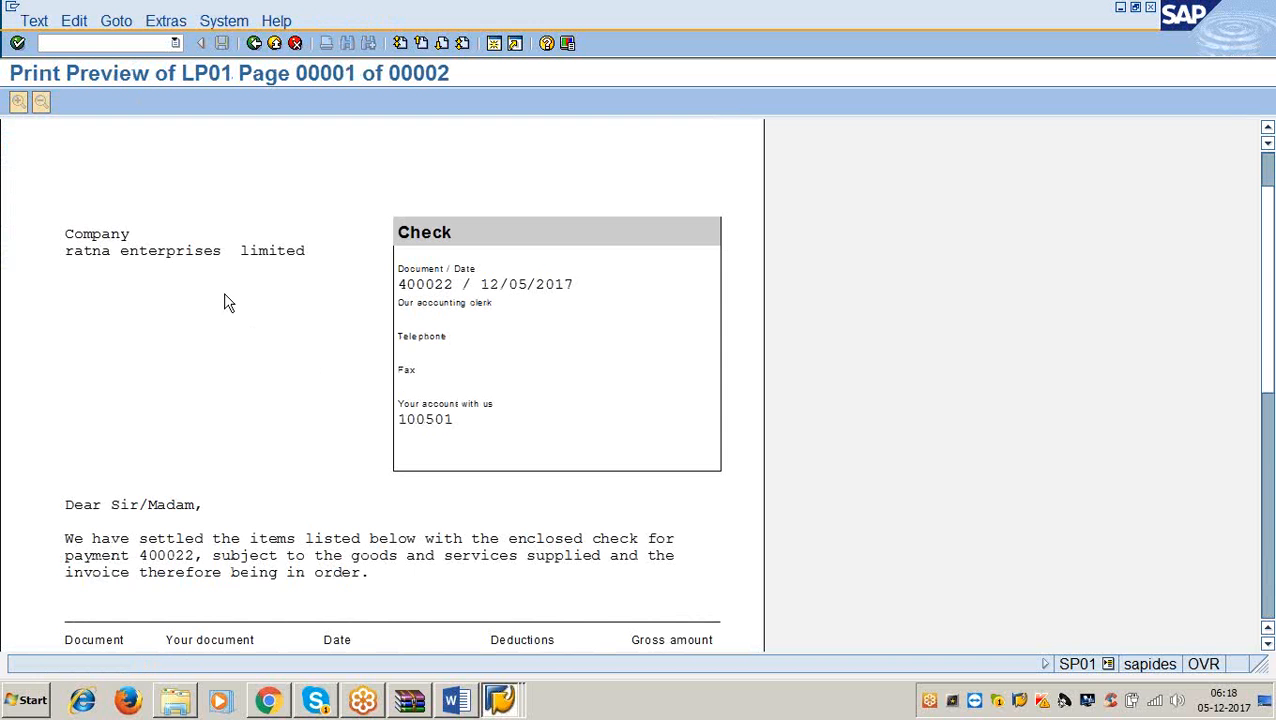
scroll(285, 313, "down", 5)
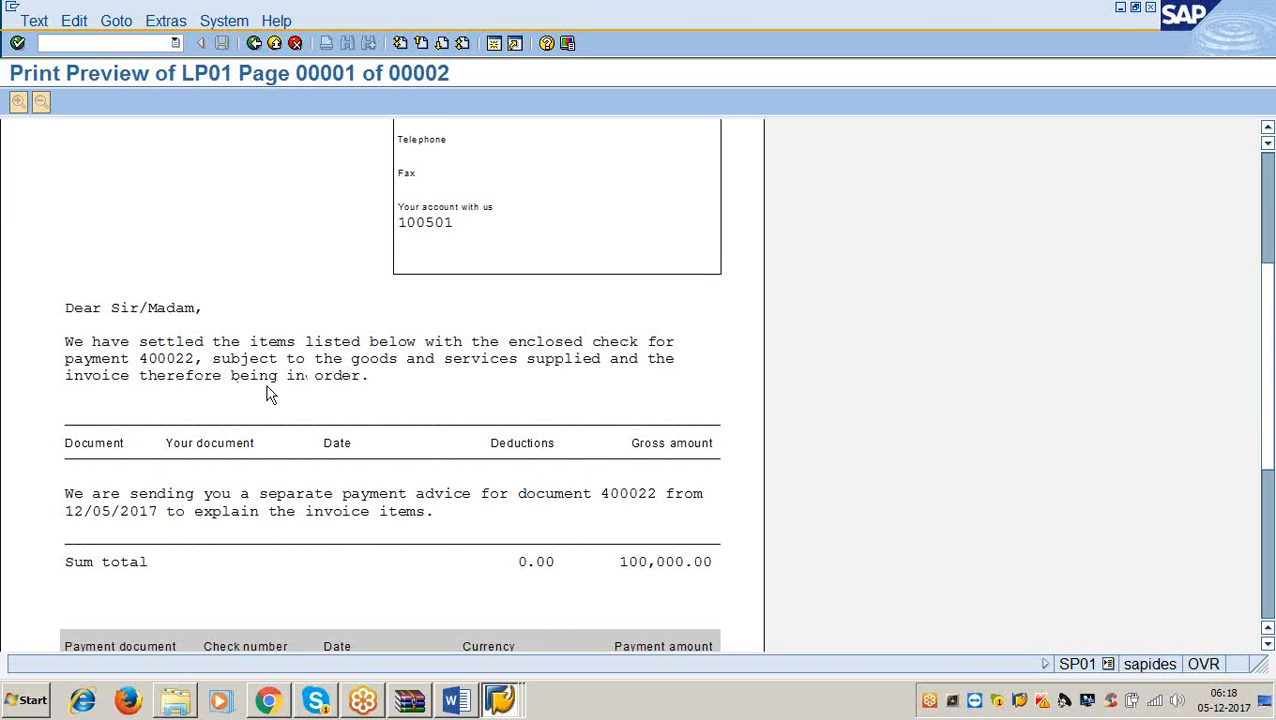
scroll(253, 390, "down", 3)
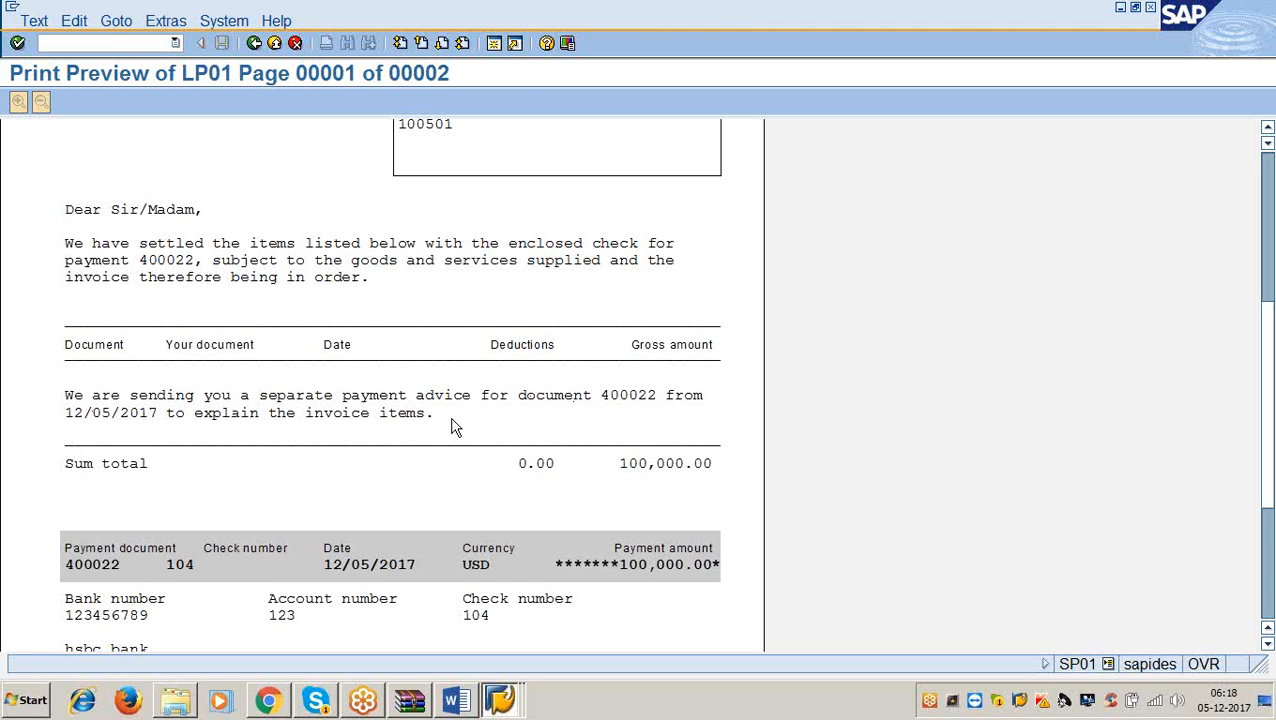
scroll(451, 427, "down", 3)
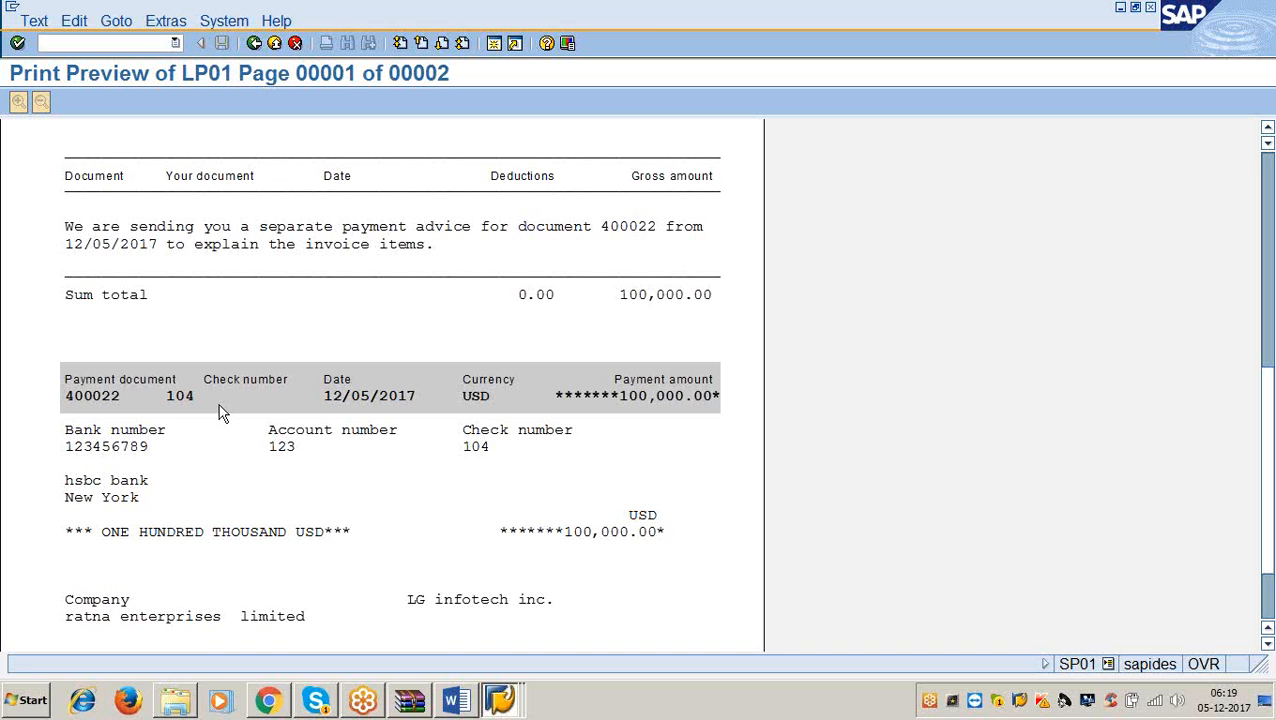
scroll(170, 543, "down", 2)
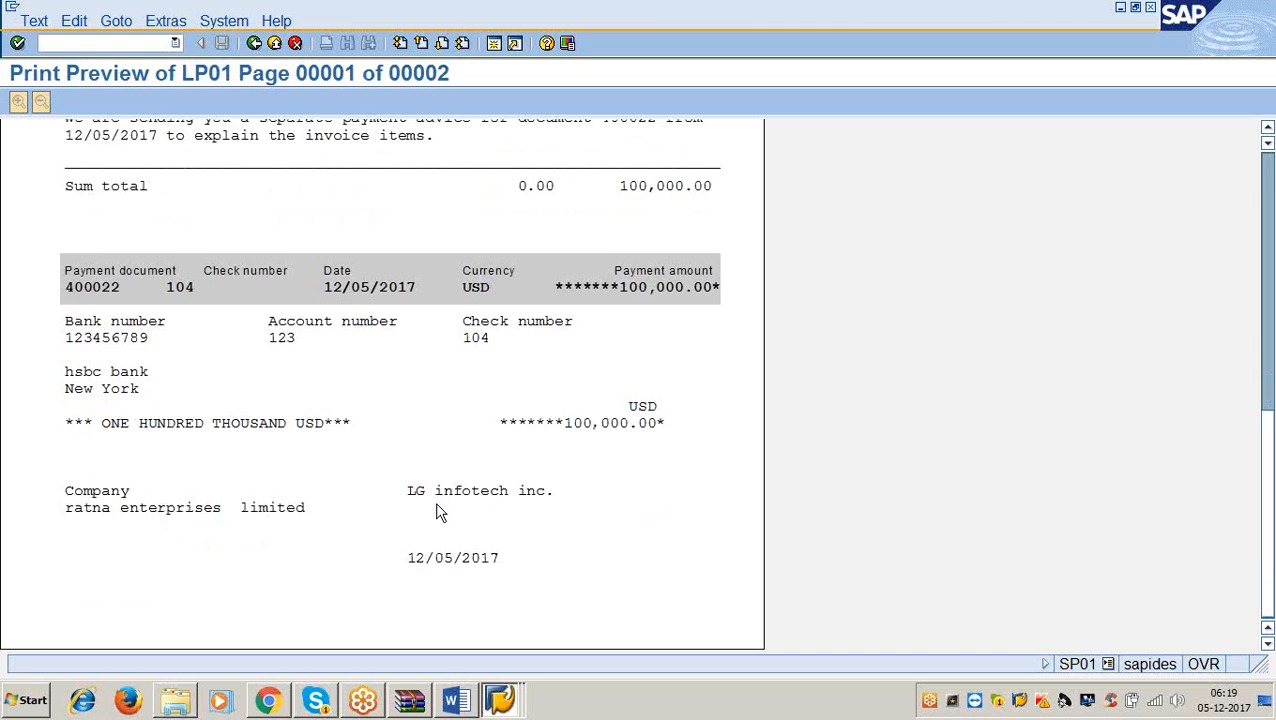
scroll(701, 368, "up", 2)
scroll(704, 375, "up", 3)
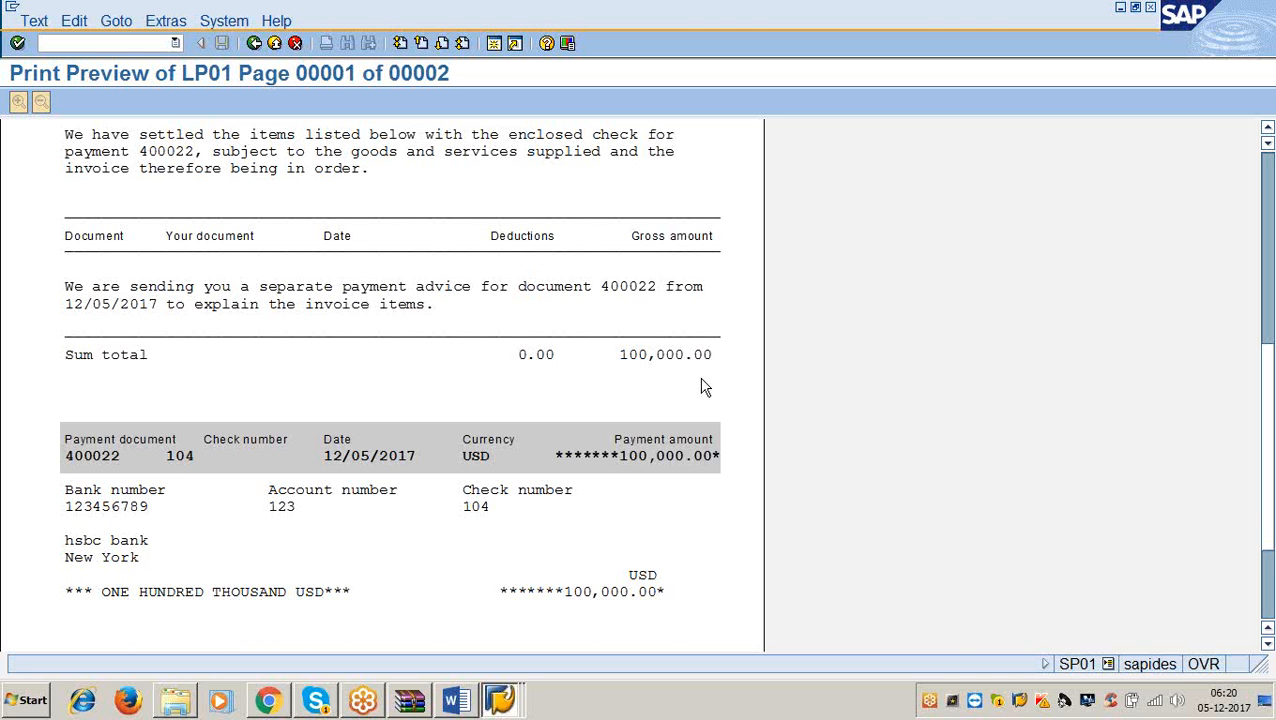
Step: Open the vendor invoice entry transaction F-43 in a new session
left_click(494, 44)
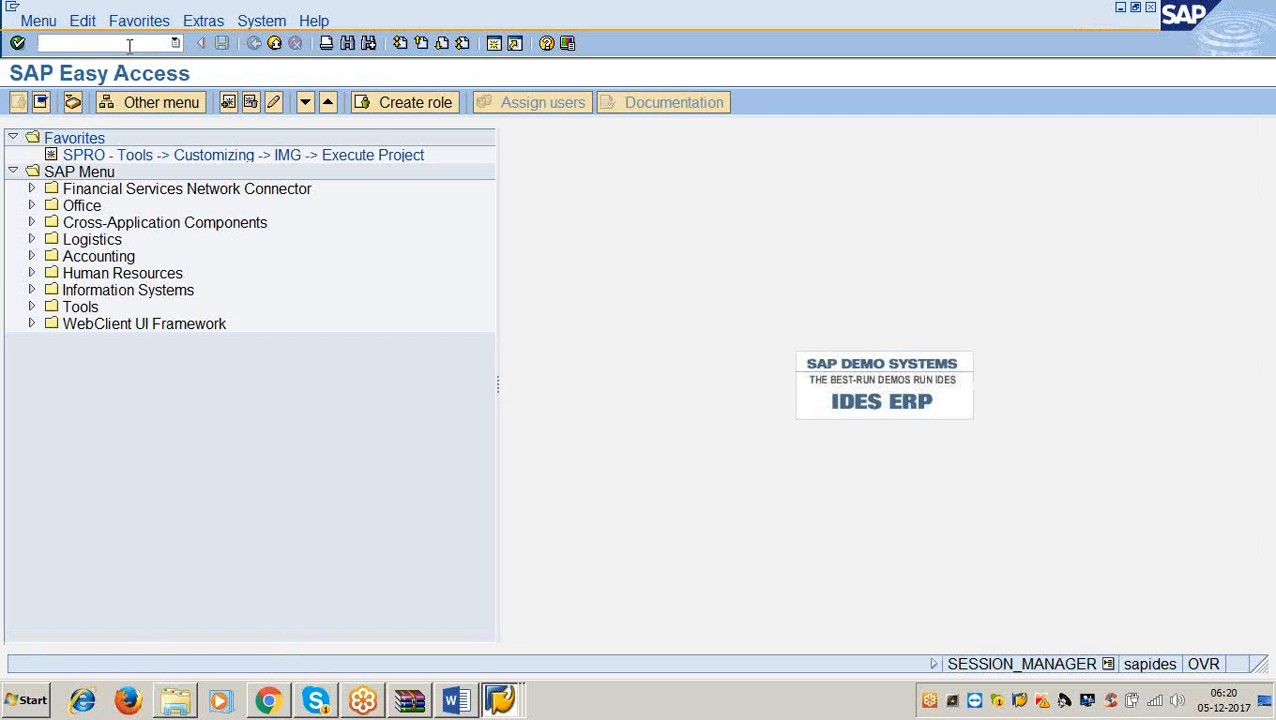
type("/nf-43")
key("Return")
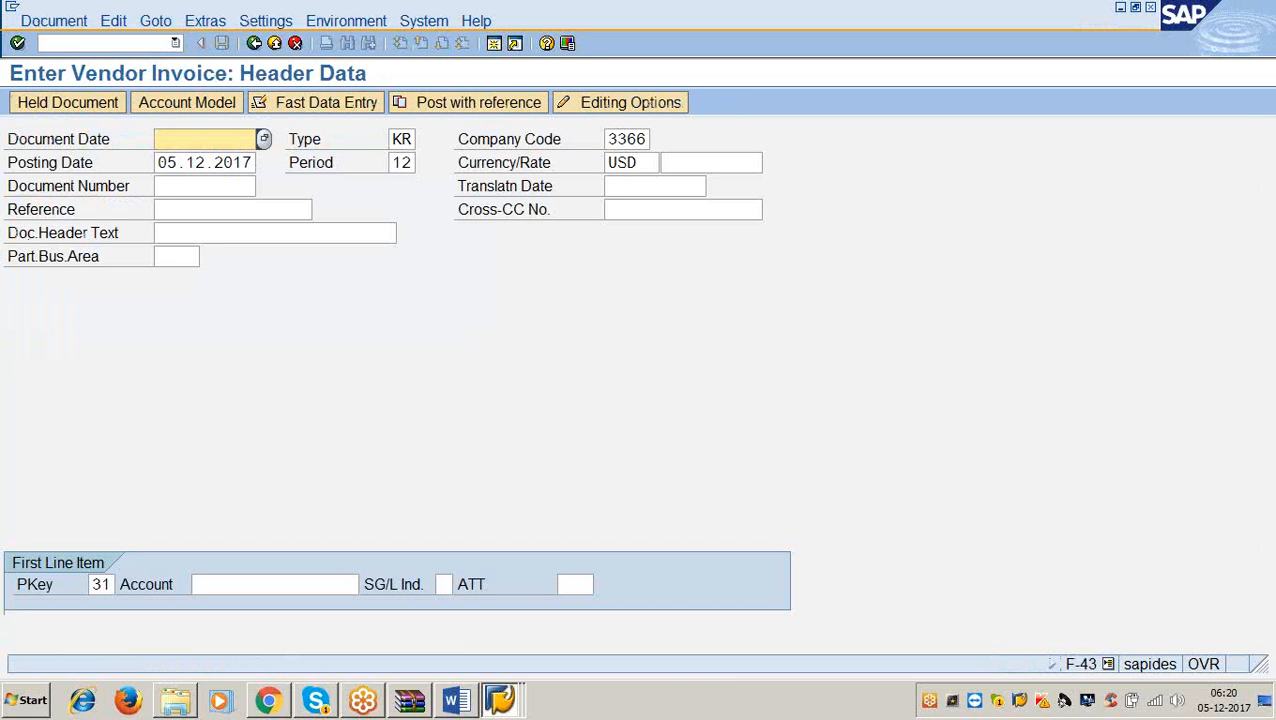
Step: Enter document date 5.12.2017 and the account number of vendor ratna enterprises limited in the invoice header, and continue to the vendor item
type("5.12.2017")
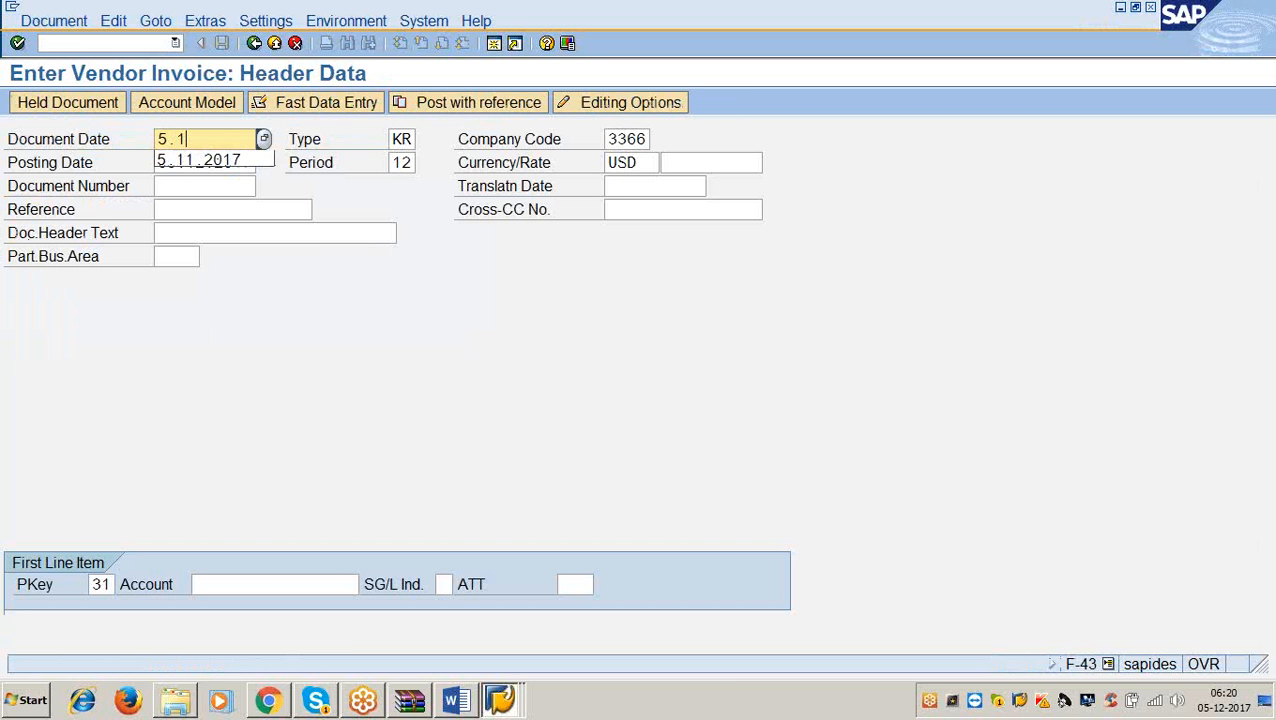
key("Tab")
key("Tab")
key("Tab")
key("Tab")
key("Tab")
key("Tab")
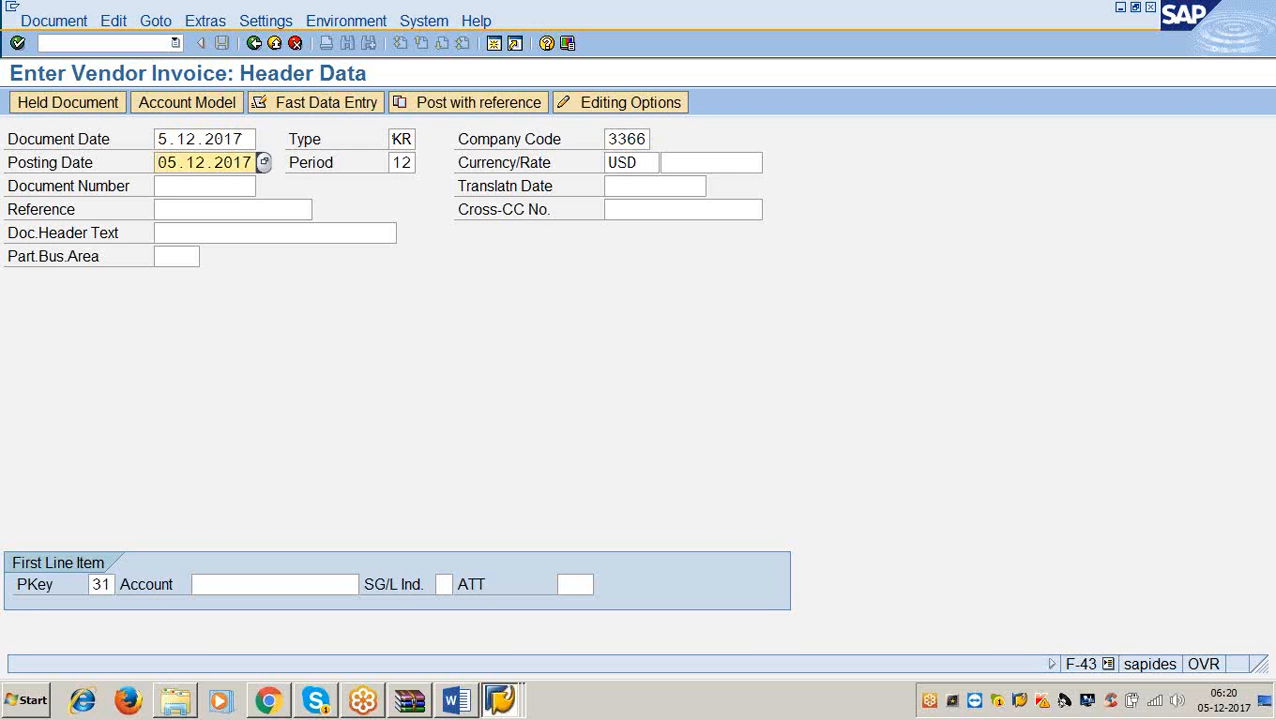
key("Tab")
key("Tab")
key("Tab")
key("Tab")
key("Tab")
key("Tab")
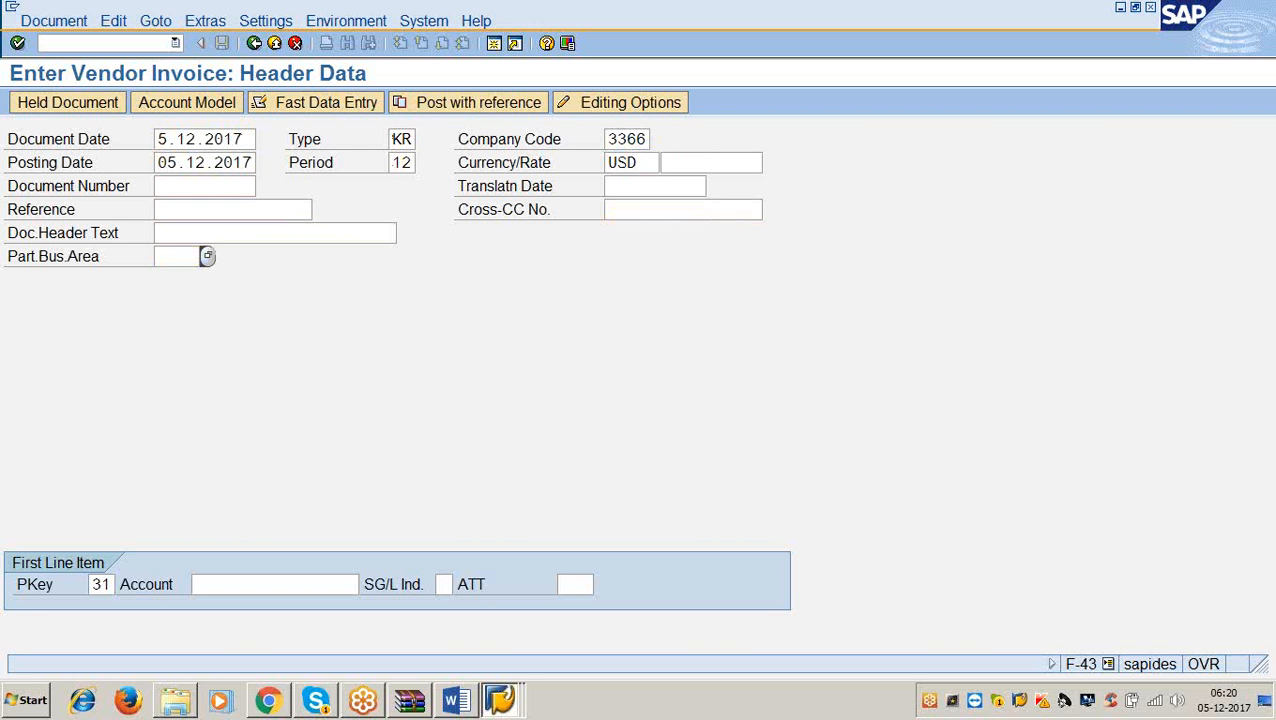
type("100501")
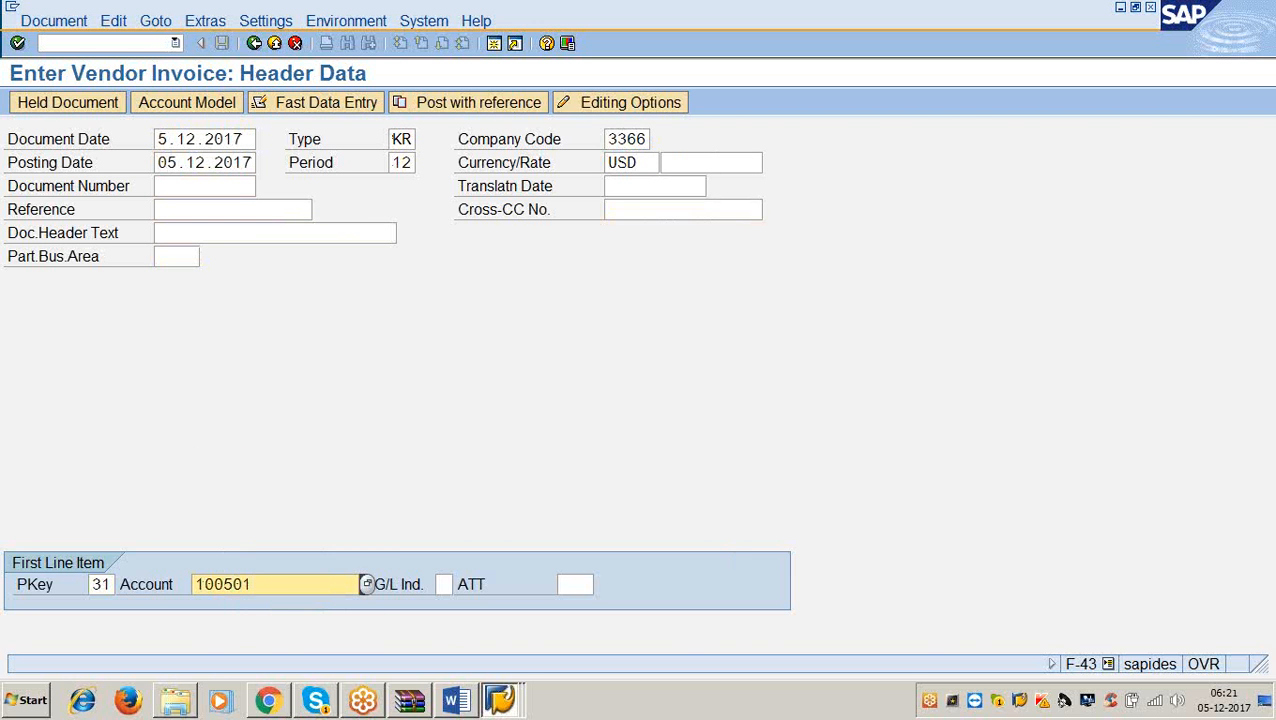
key("Return")
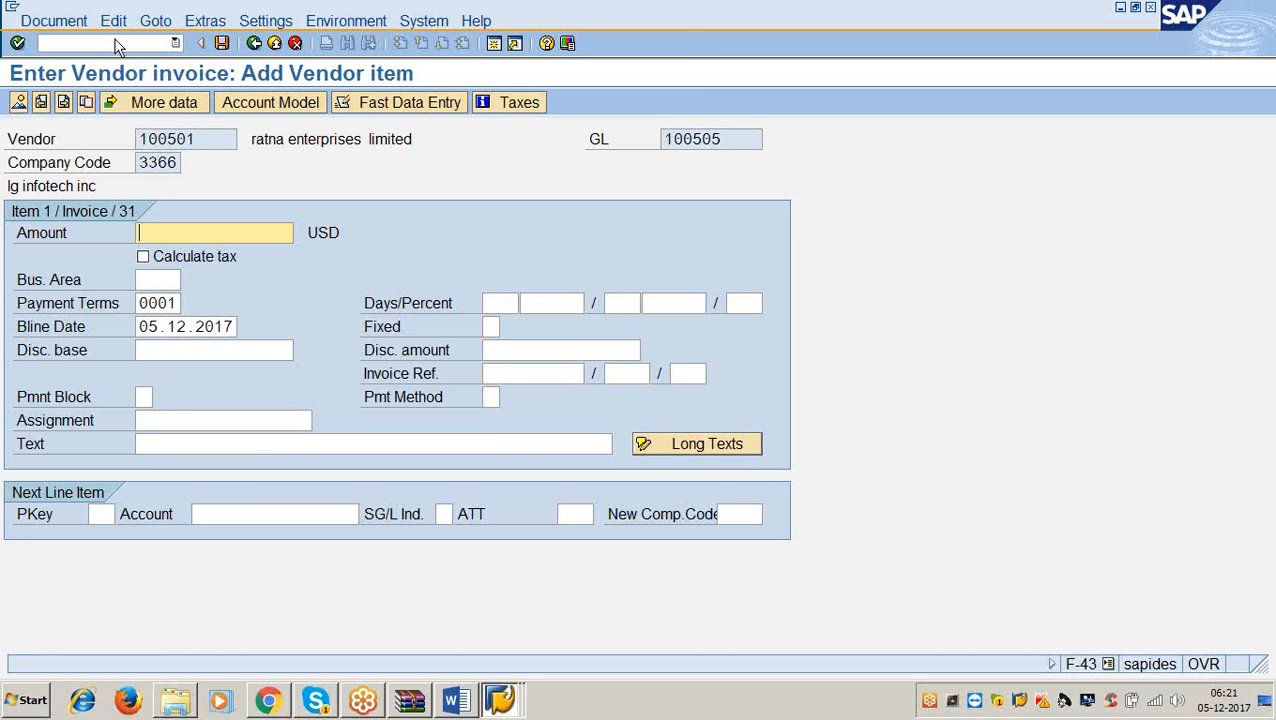
Step: Locate the payment method field of the vendor item and set its payment block to A, Blocked for payment
left_click(495, 397)
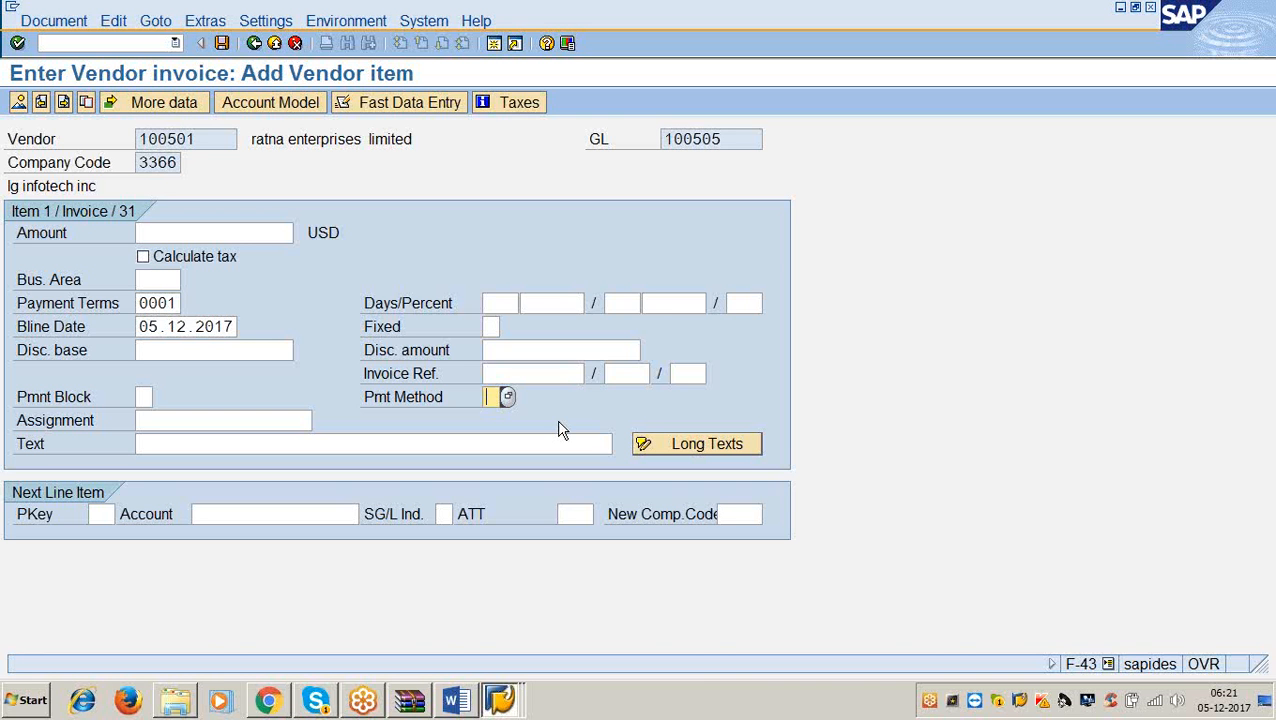
left_click(142, 398)
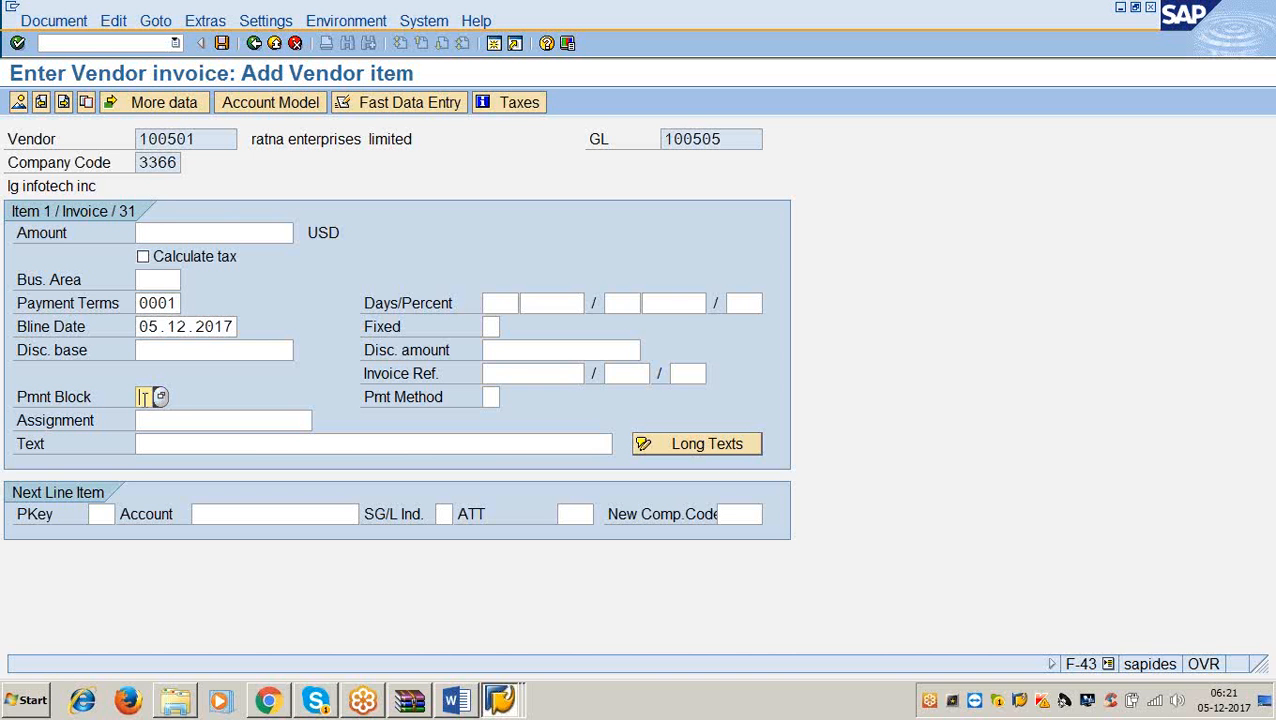
left_click(158, 397)
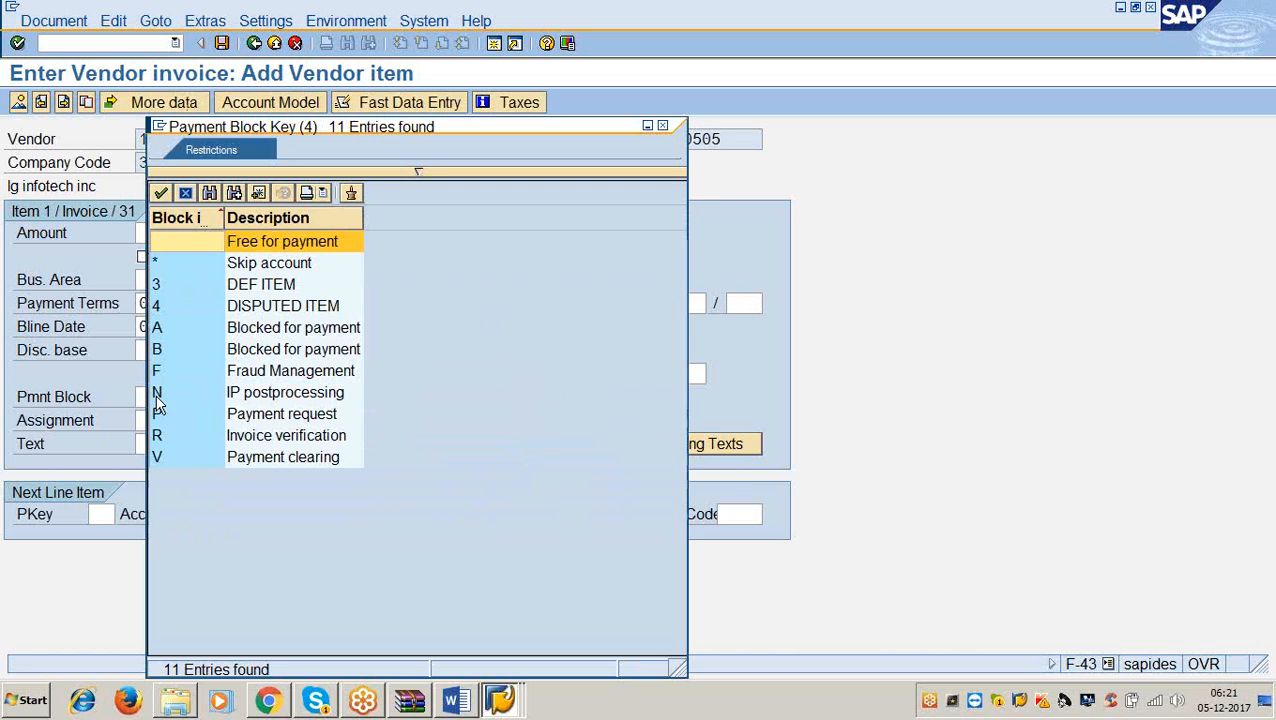
double_click(262, 330)
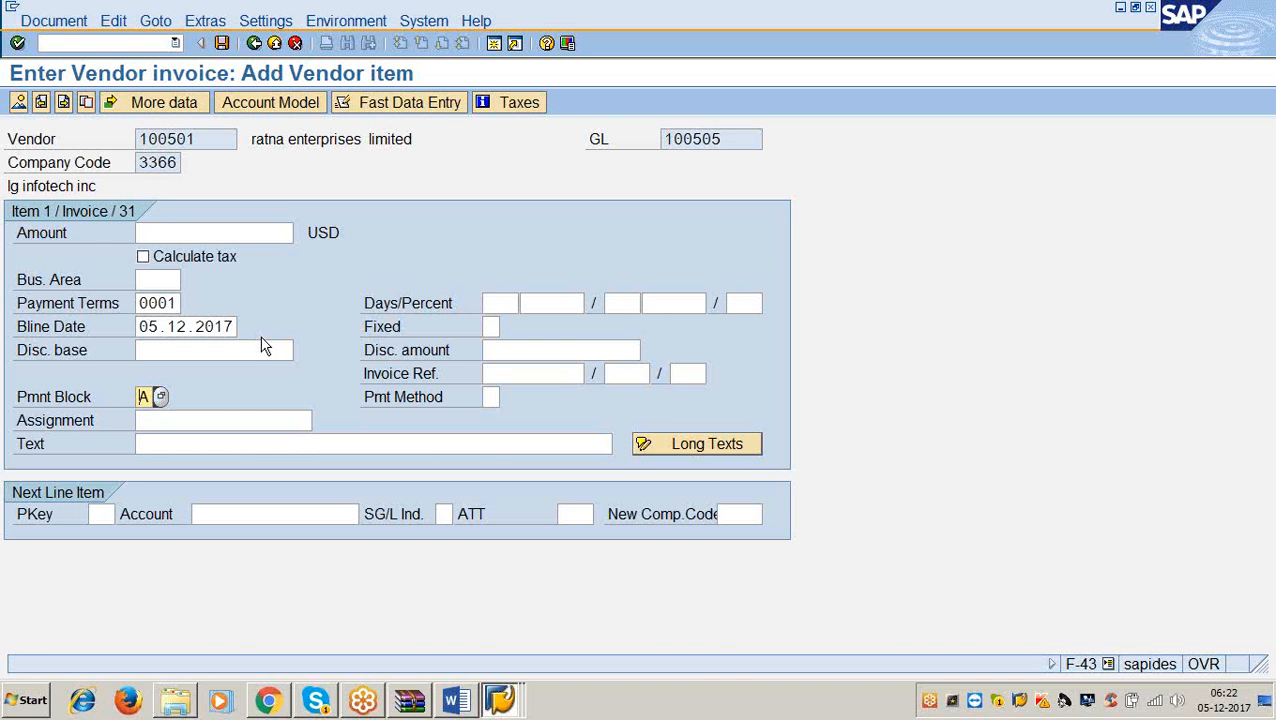
Step: Leave the vendor invoice entry without posting and open the change vendor transaction XK02
left_click(110, 43)
type("/nend")
key("Return")
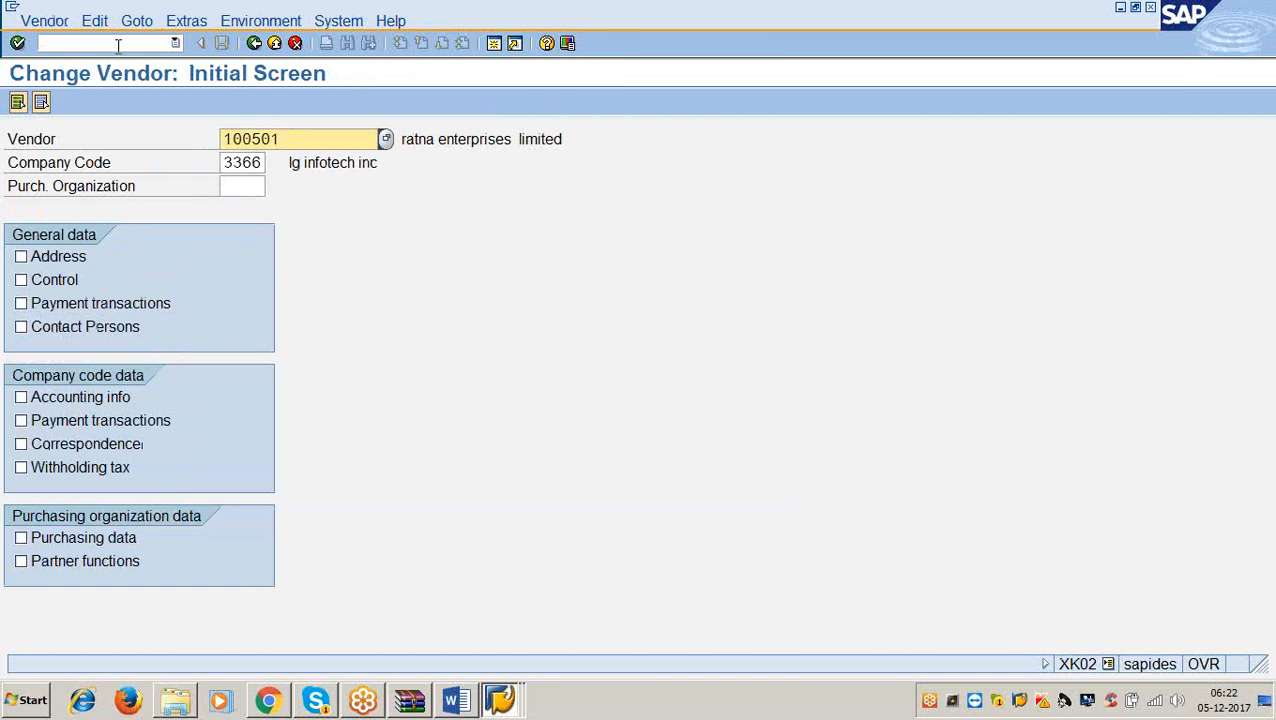
Step: Open the company code payment transactions of vendor sen and company in company code 3366, check the payment block field, and close the session
key("BackSpace")
type("2")
left_click(262, 162)
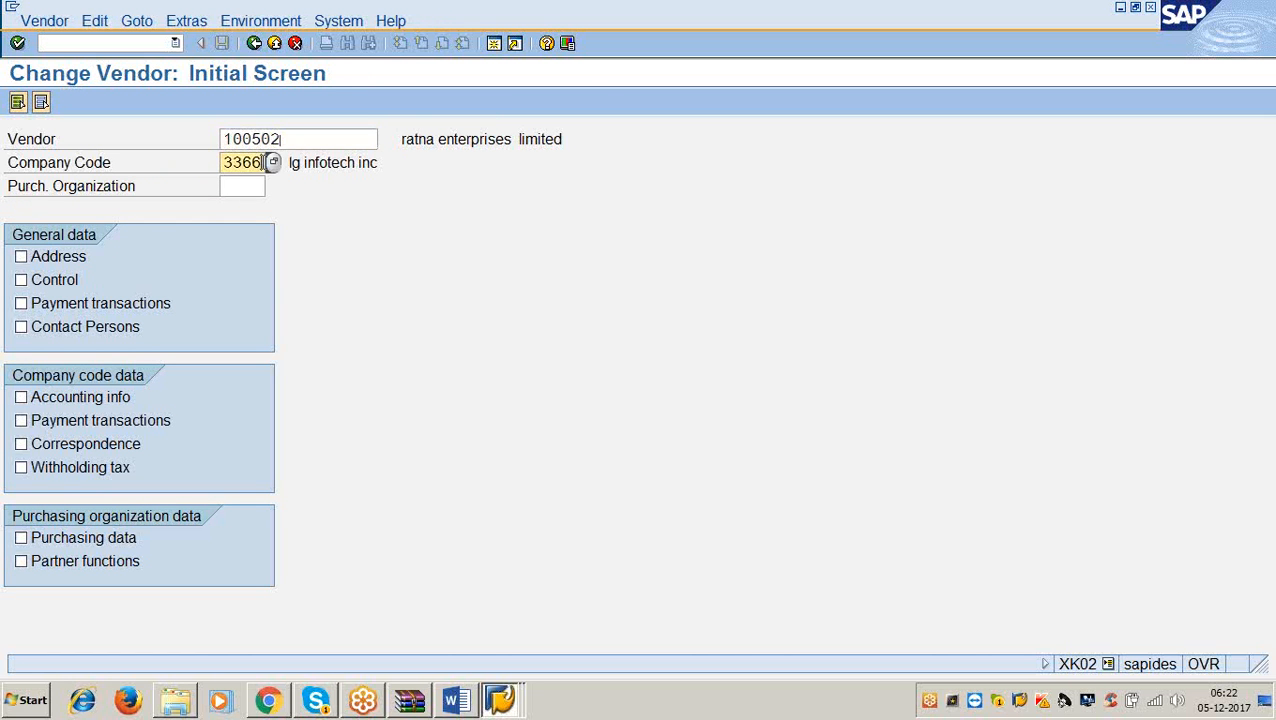
left_click(110, 425)
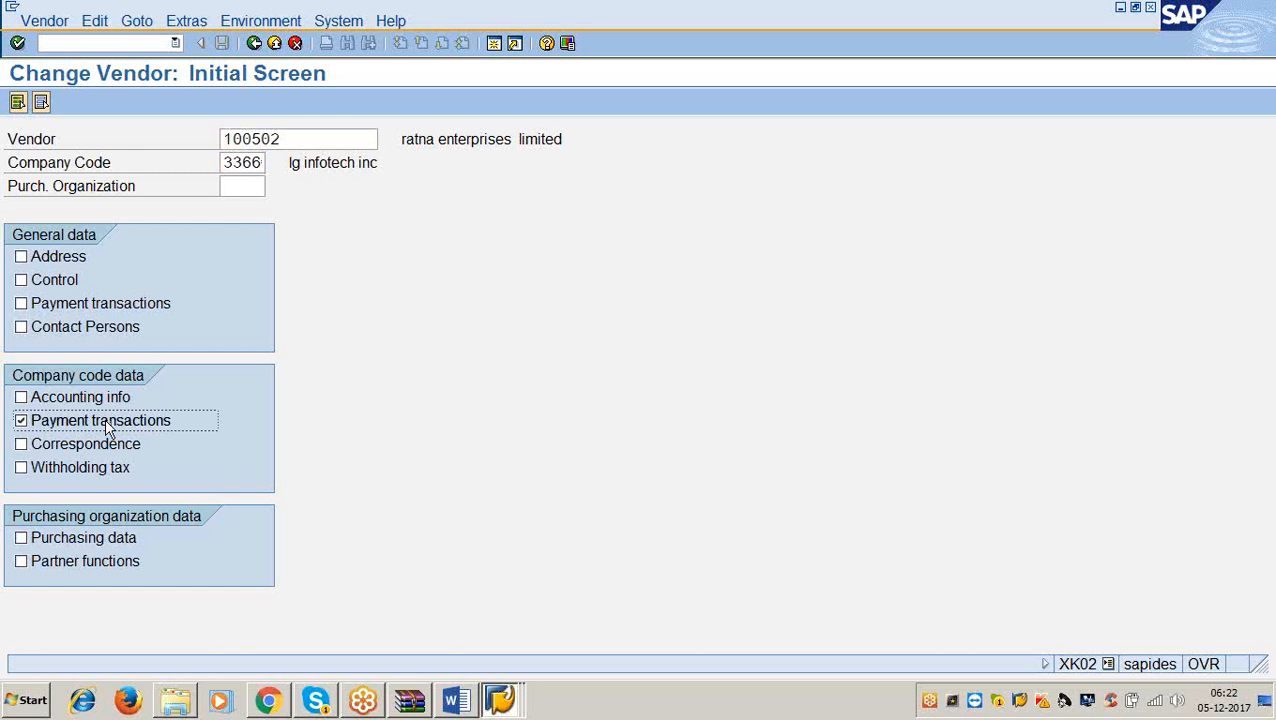
key("Return")
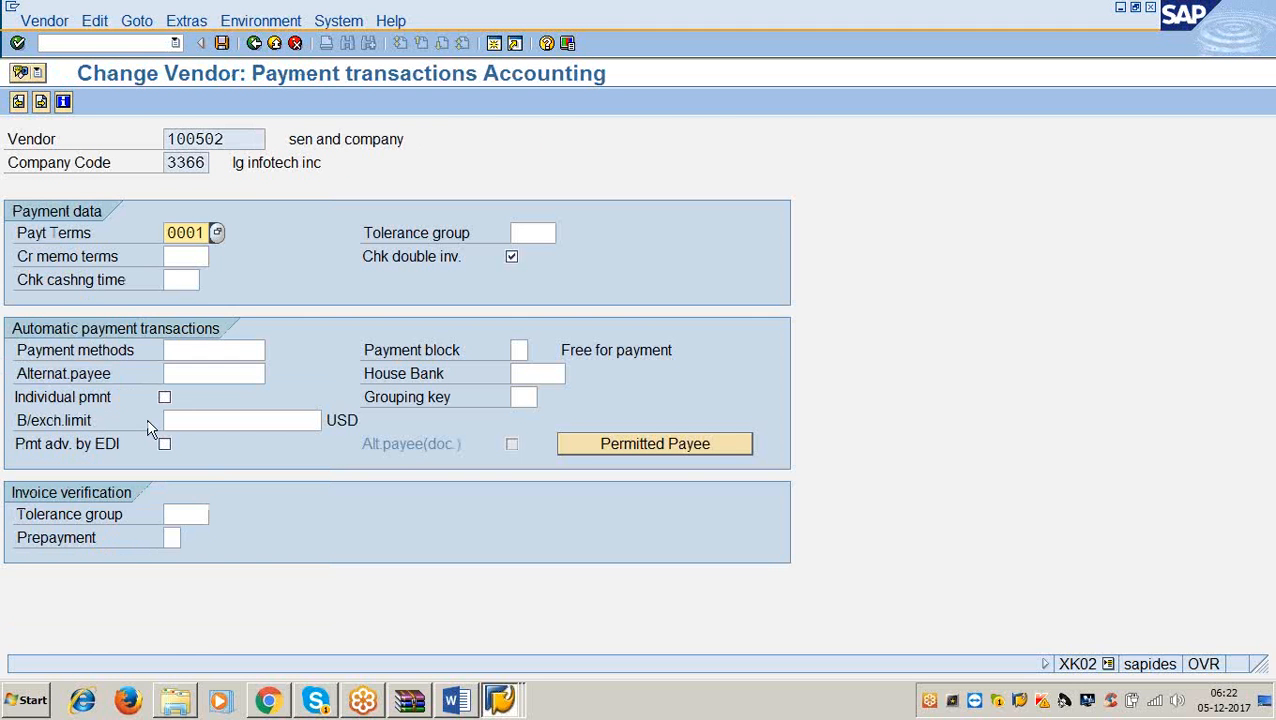
left_click(519, 350)
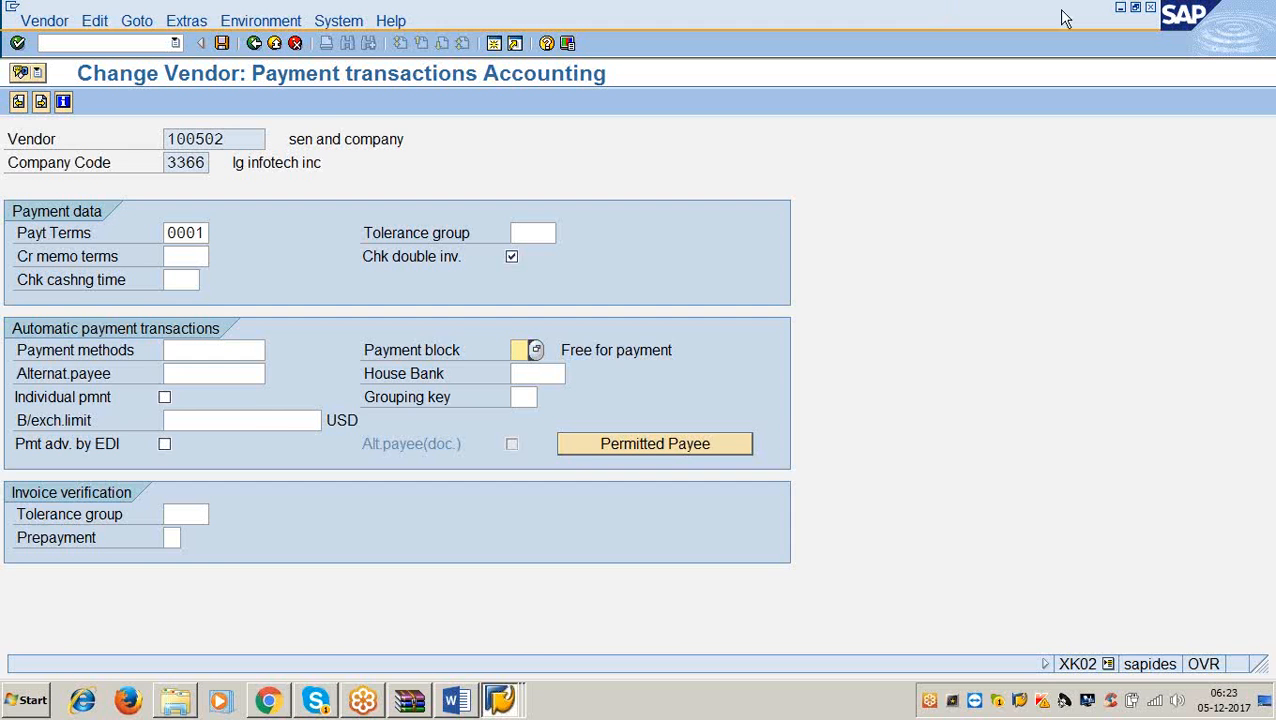
left_click(1150, 8)
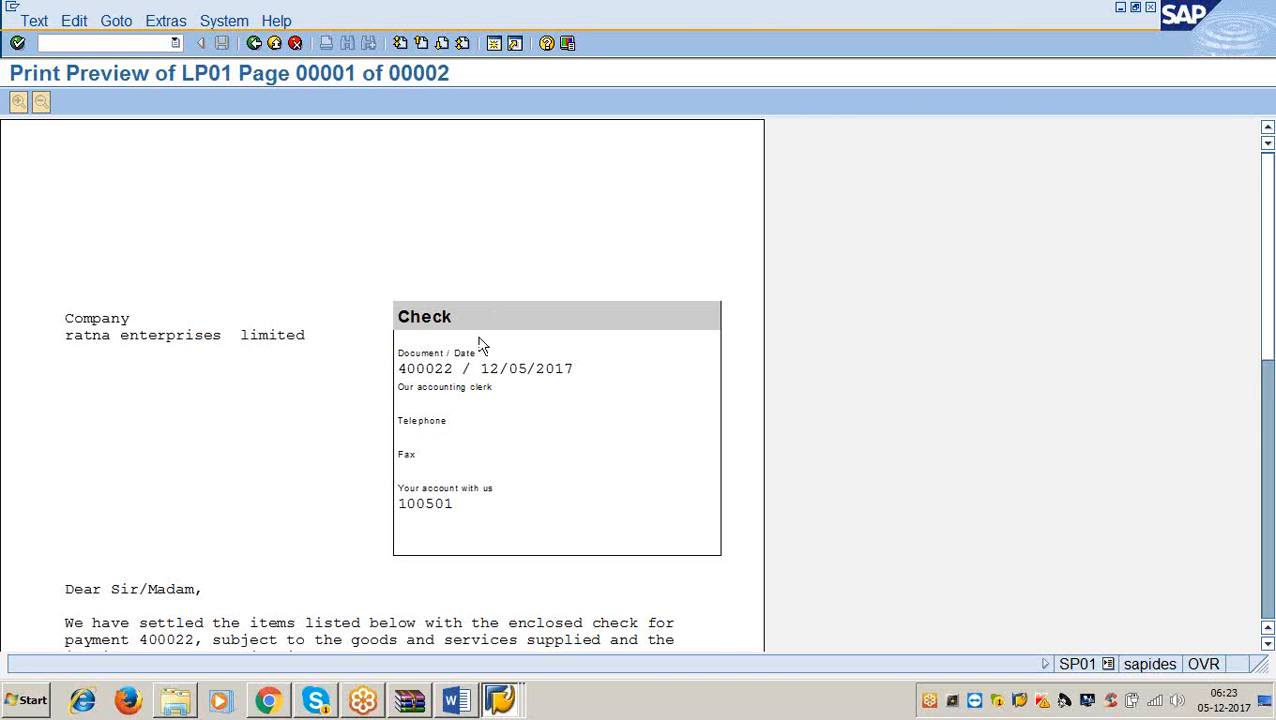
Step: Review the Check spool request's preview once more, from the letter header down to the issuing company and date
scroll(474, 356, "down", 3)
scroll(474, 358, "down", 6)
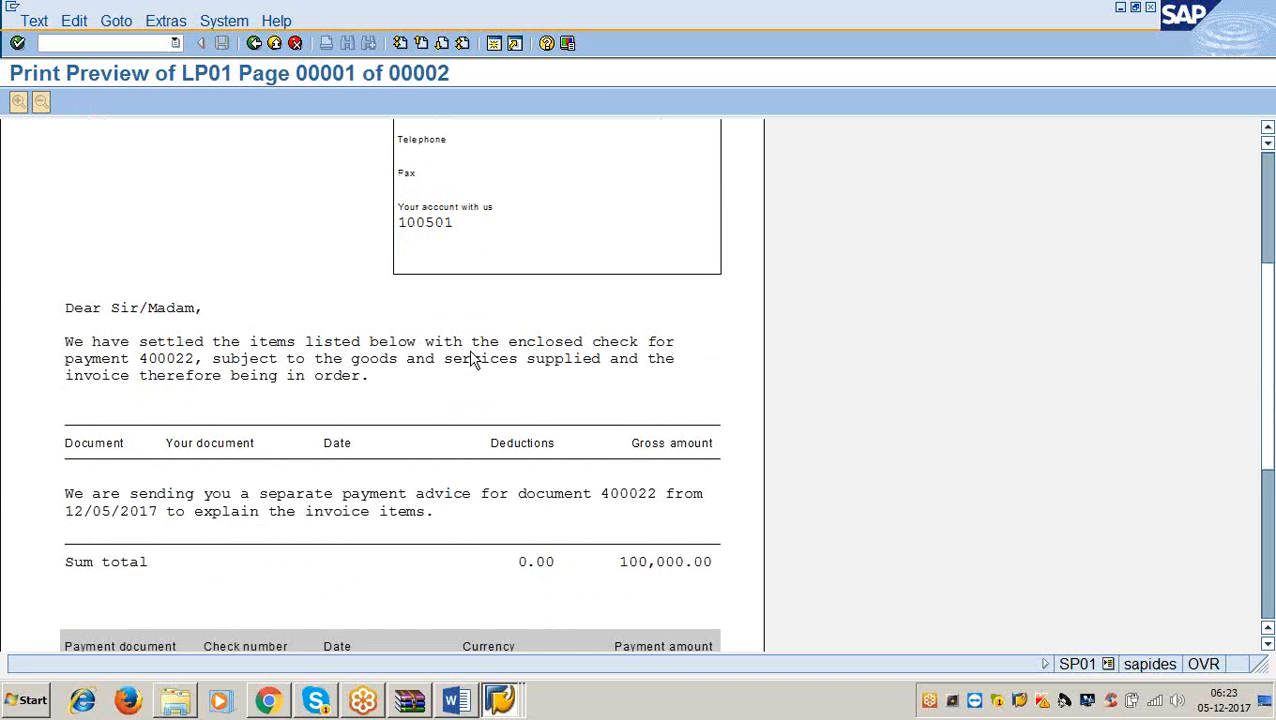
scroll(474, 358, "down", 2)
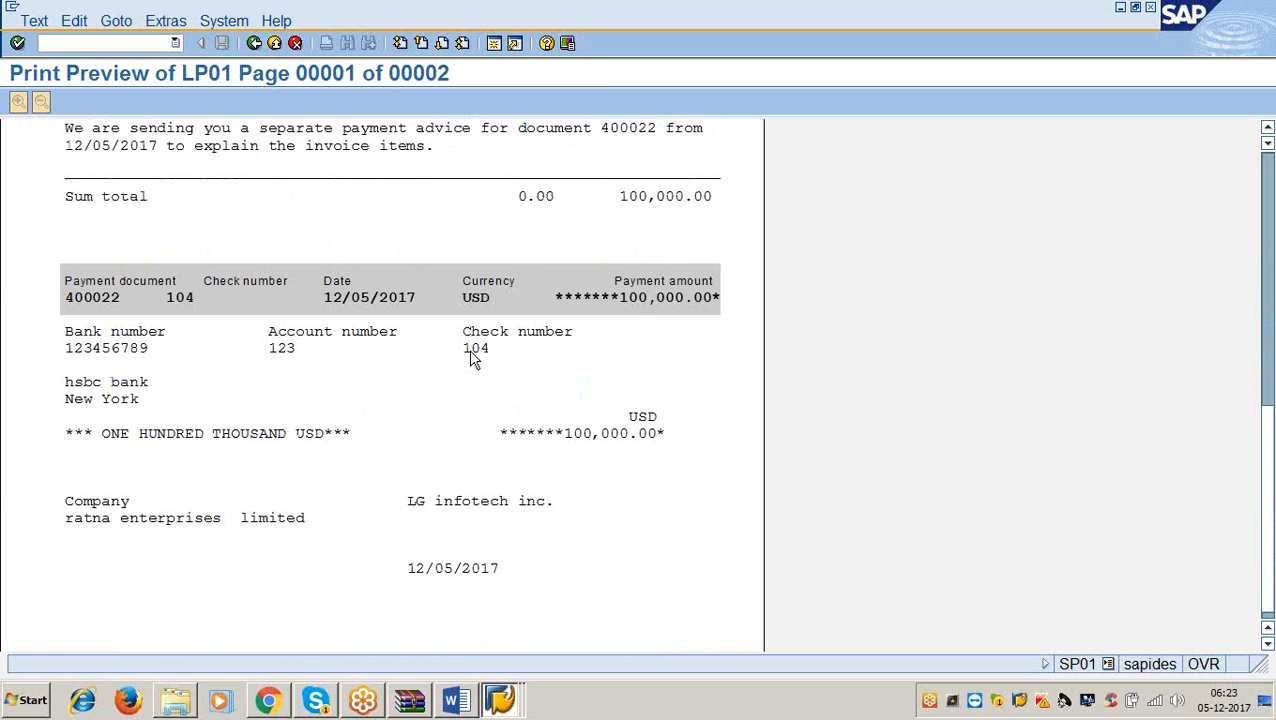
scroll(472, 358, "up", 2)
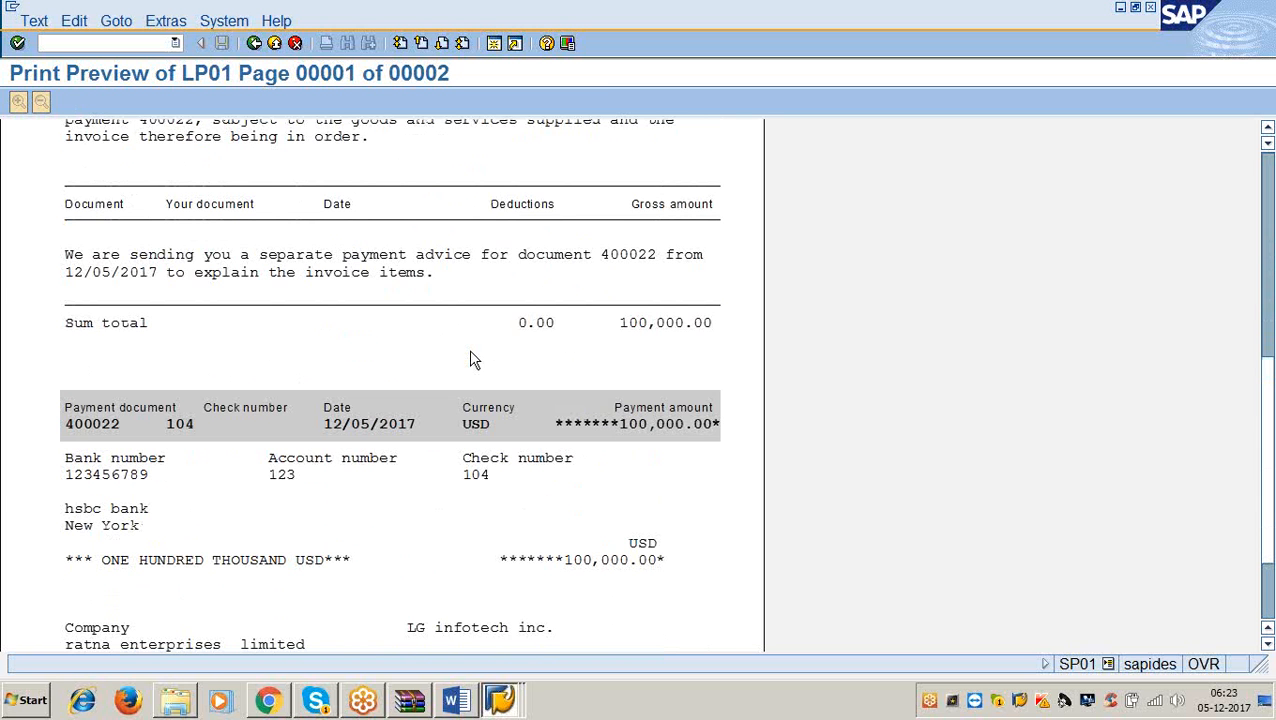
scroll(474, 358, "up", 3)
scroll(472, 358, "up", 3)
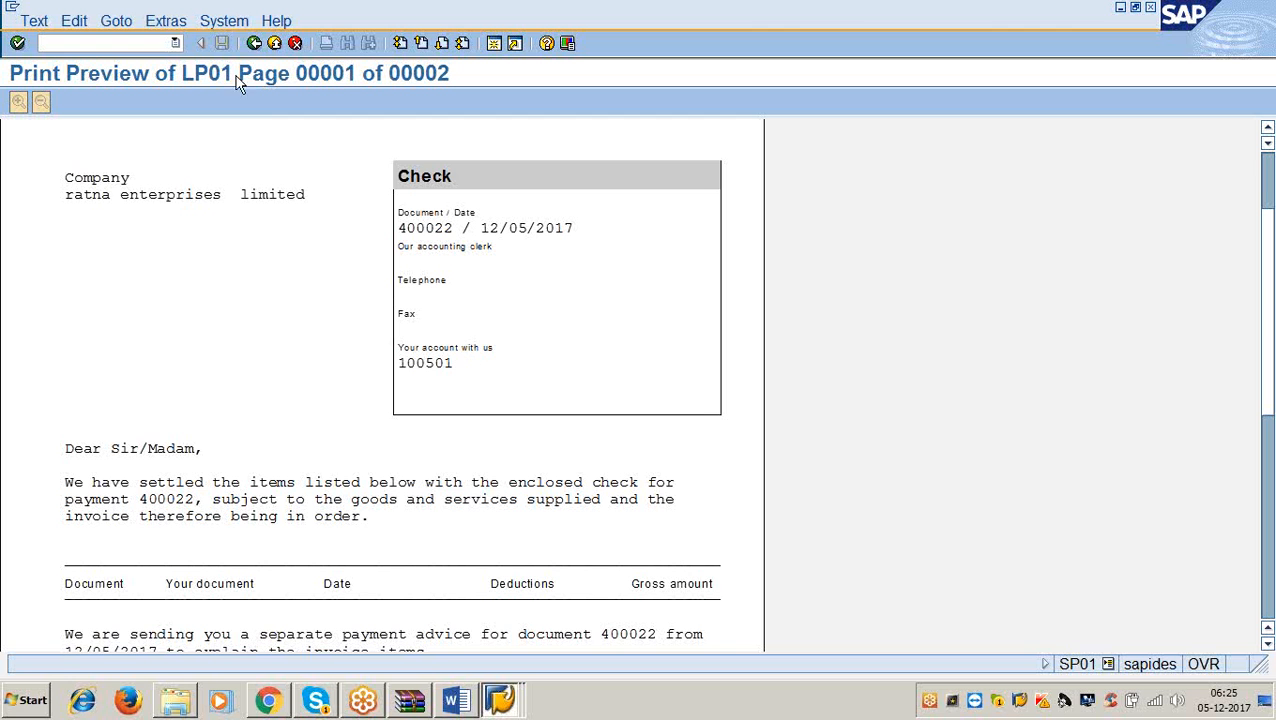
Step: Return to the spool request list and display the contents of the Payment advices request
left_click(255, 47)
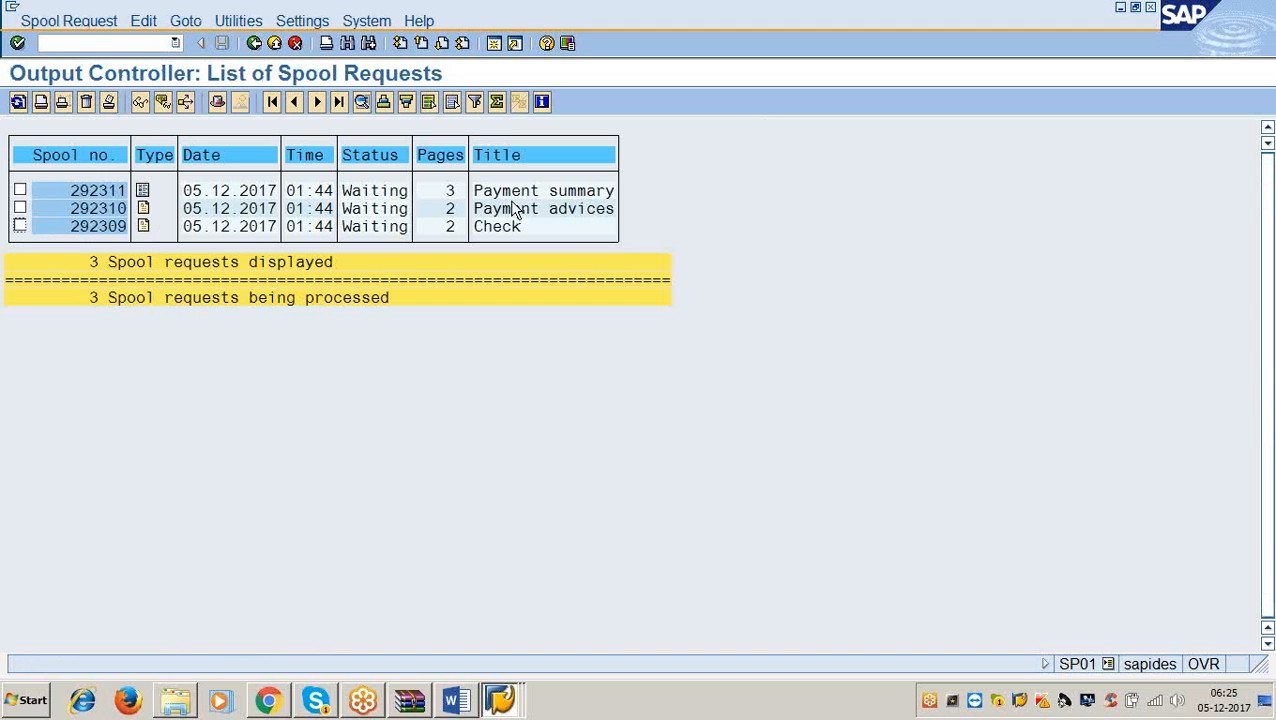
left_click(20, 208)
left_click(141, 105)
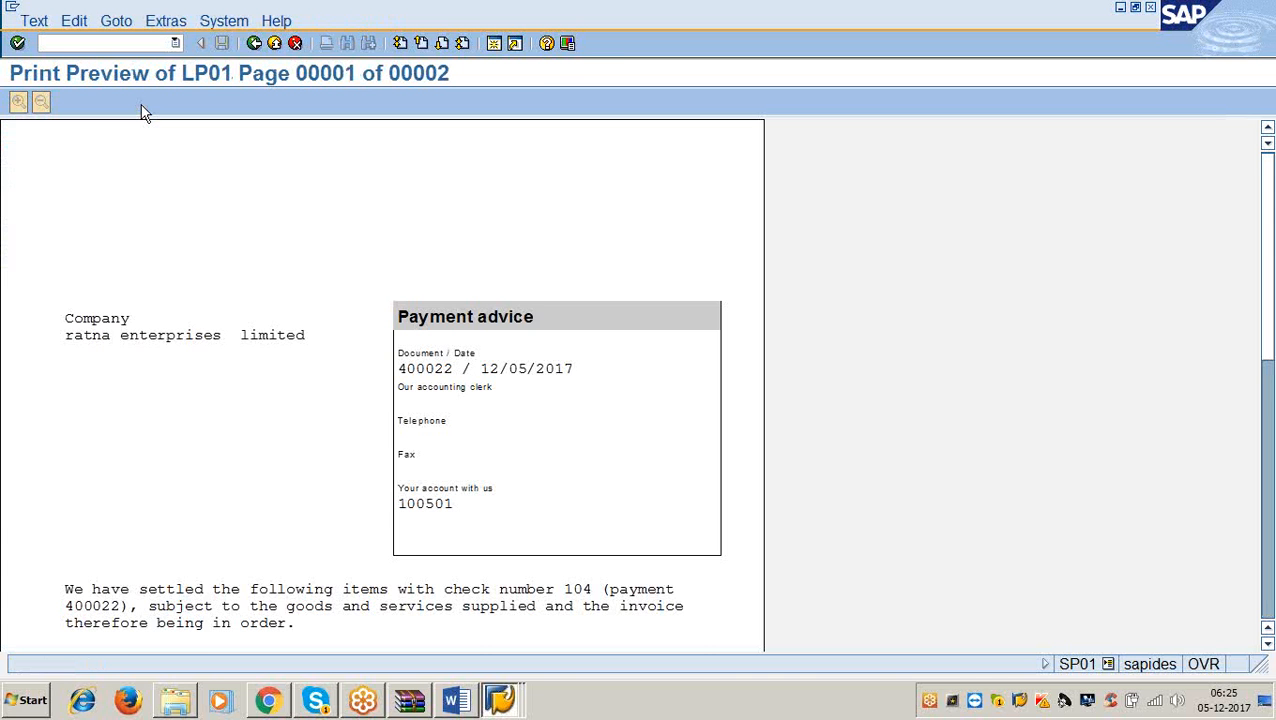
Step: Review the payment advice preview from the header down to the settled invoices and their sum total
scroll(227, 397, "down", 1)
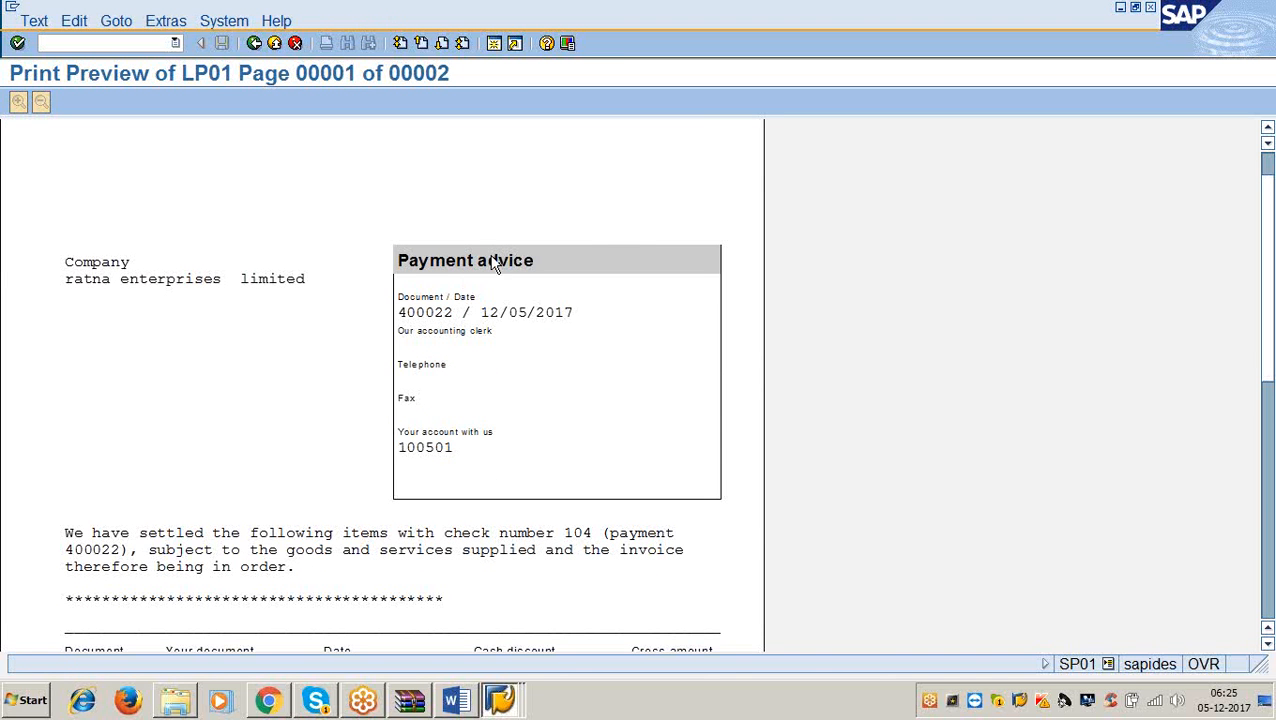
scroll(251, 387, "down", 3)
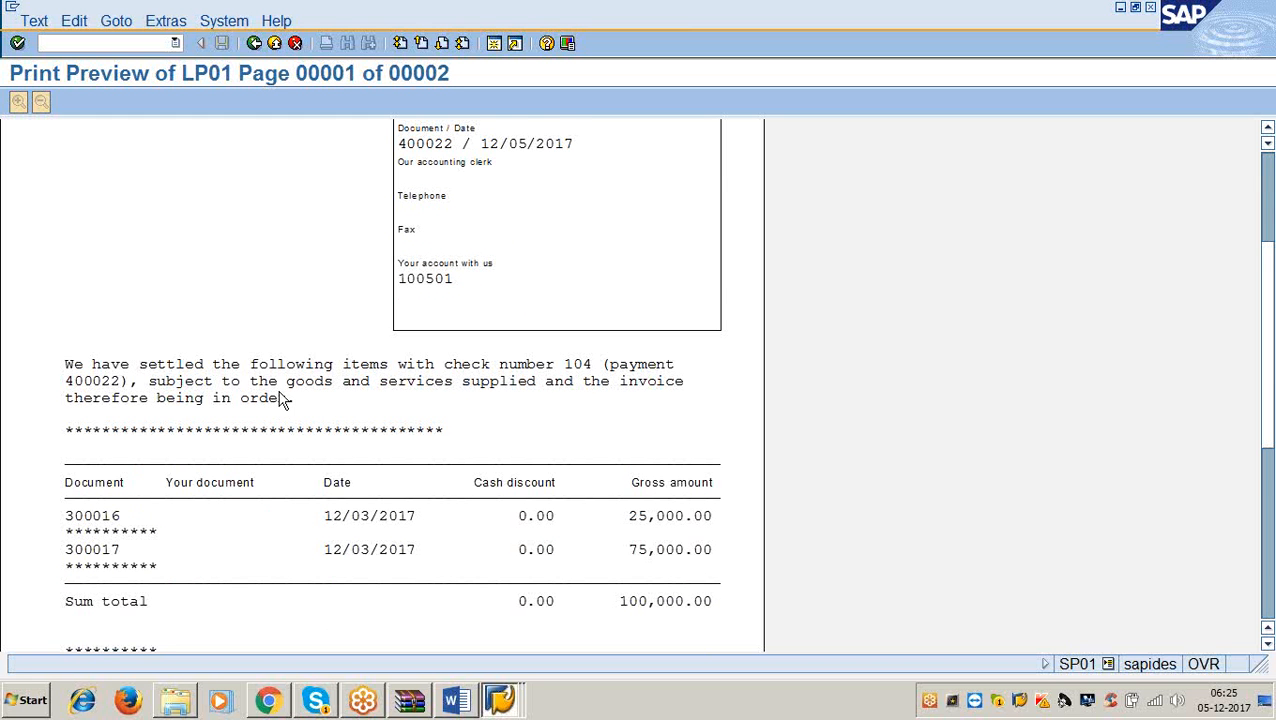
scroll(281, 398, "down", 2)
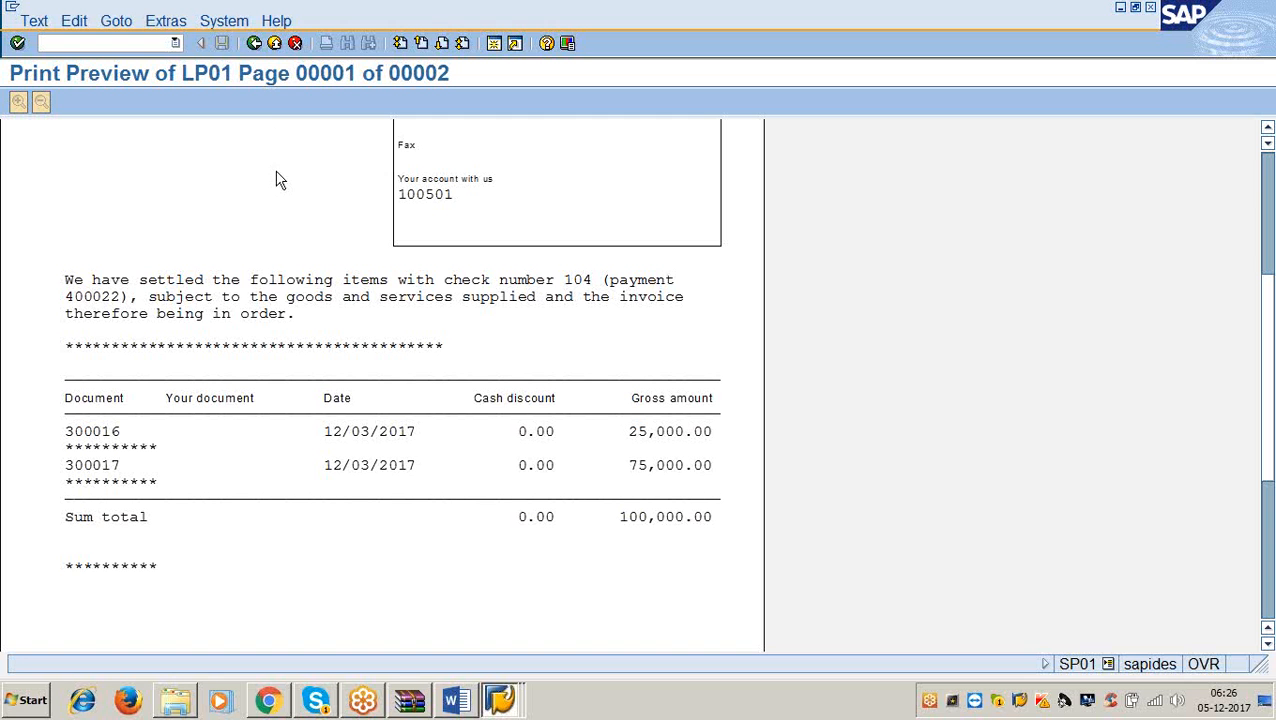
Step: Return to the spool request list and display the contents of the Payment summary request, checking its payment document number
left_click(256, 45)
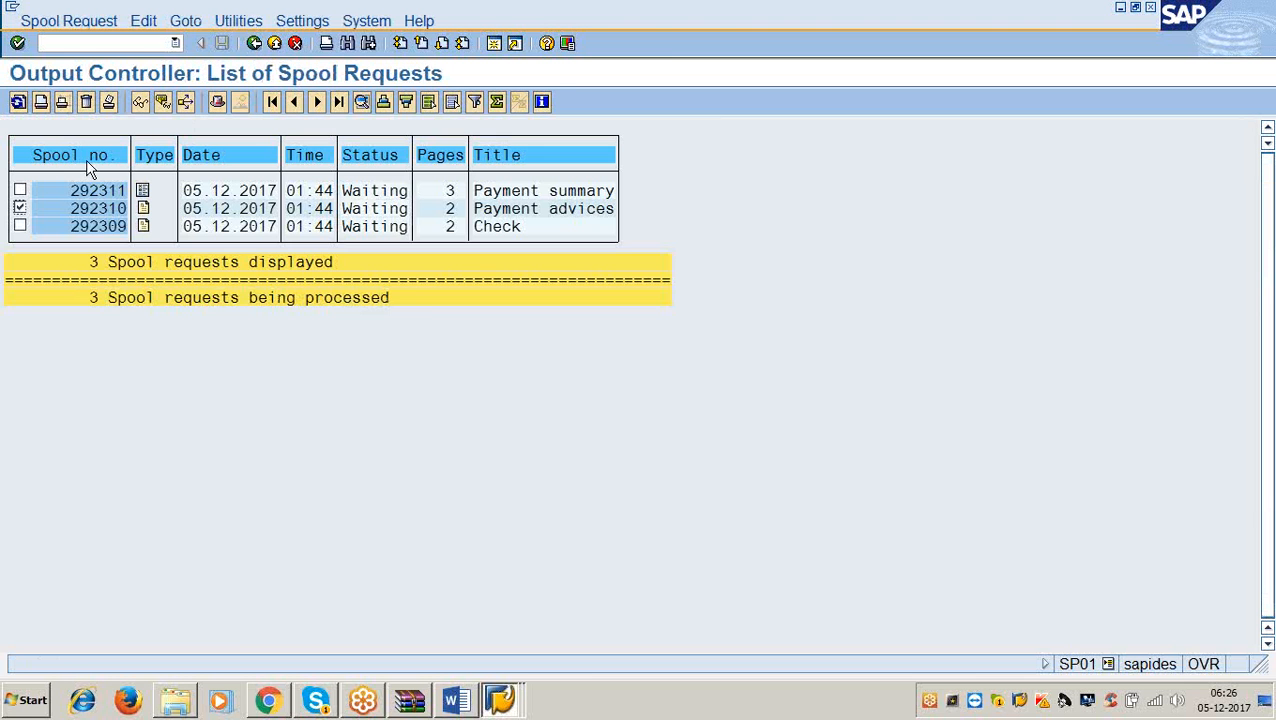
left_click(506, 190)
left_click(20, 190)
left_click(140, 104)
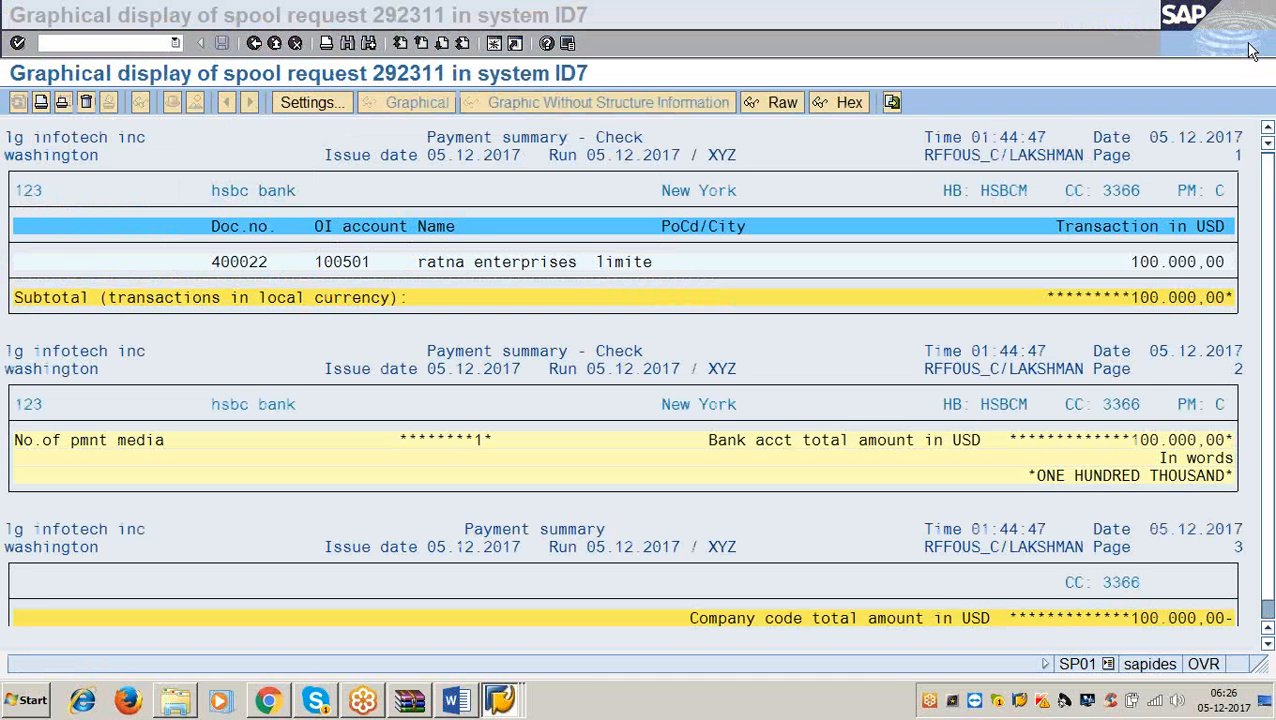
left_click(253, 267)
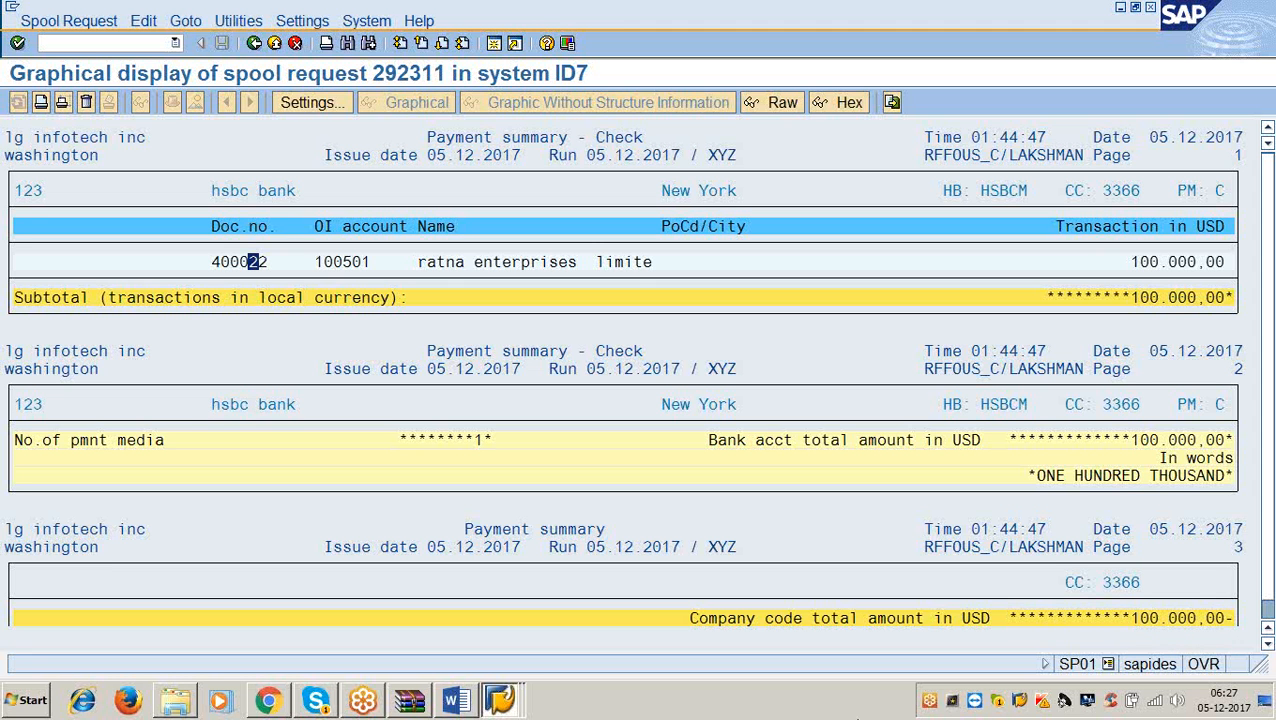
Step: Consult the ACCOUNTS PAYABLE notes in Word for the last step, Display Check register, and return to SAP
left_click(463, 703)
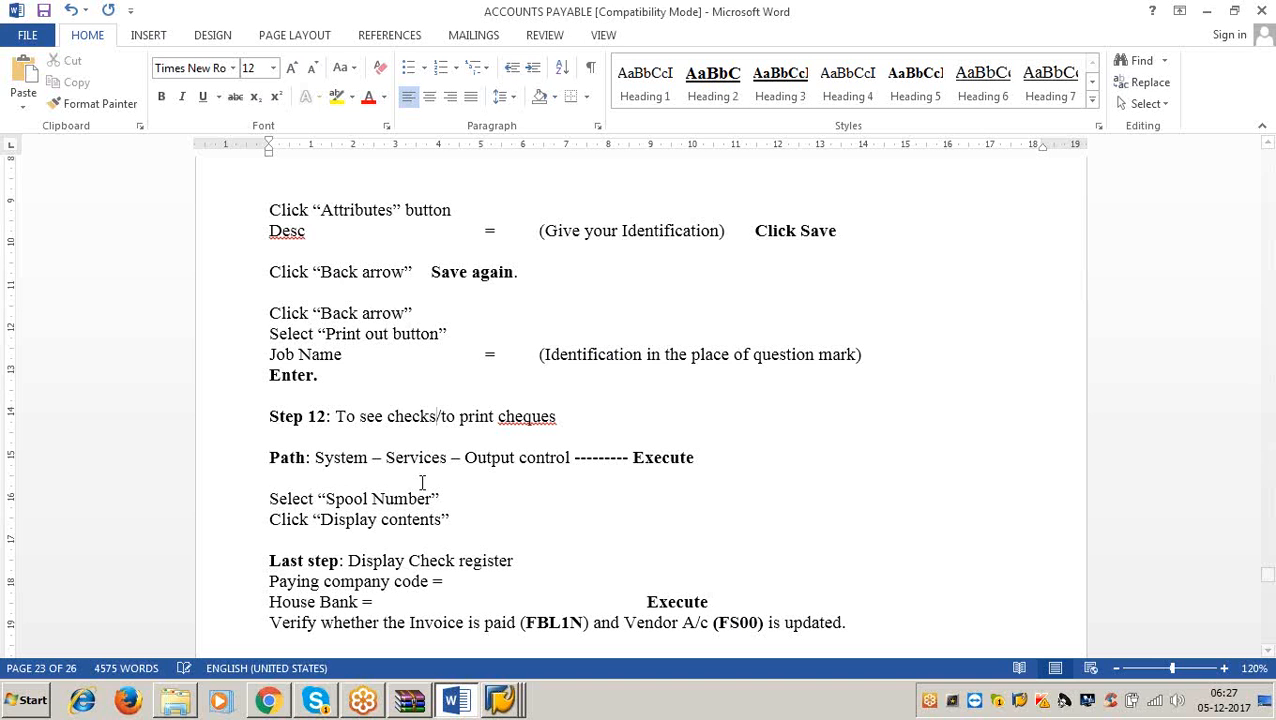
scroll(424, 480, "down", 6)
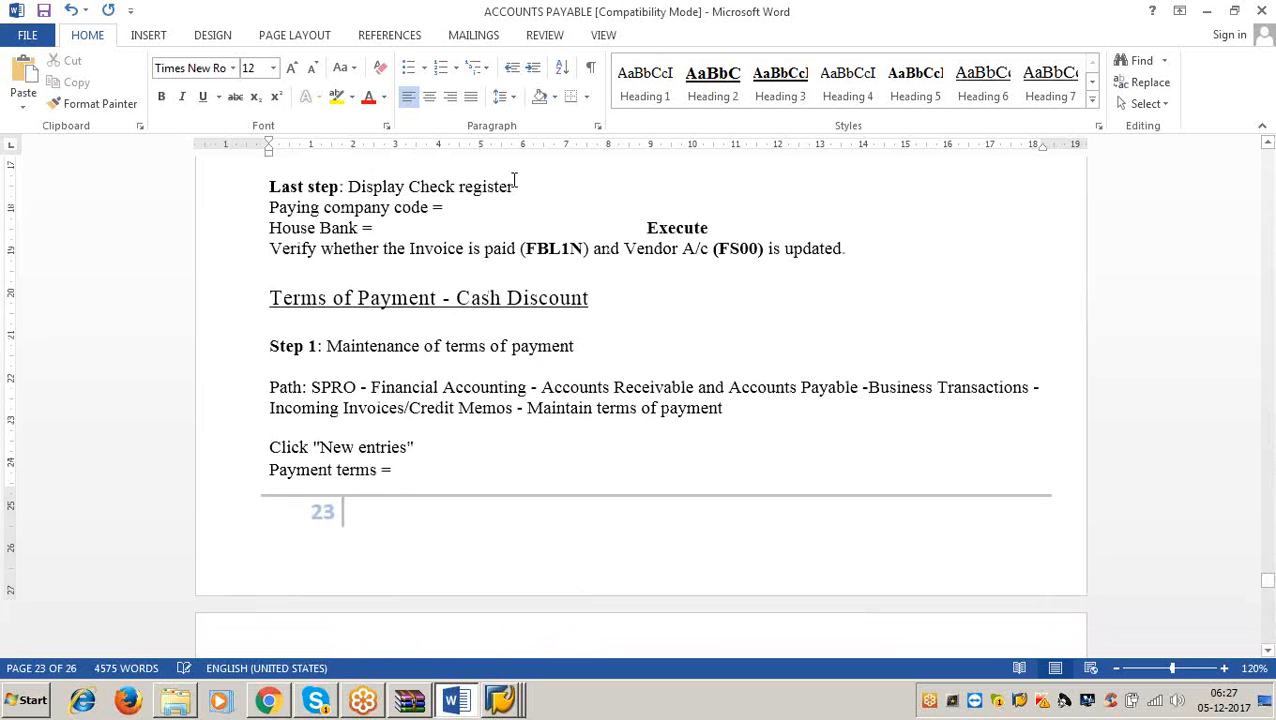
left_click(514, 186)
left_click(1207, 10)
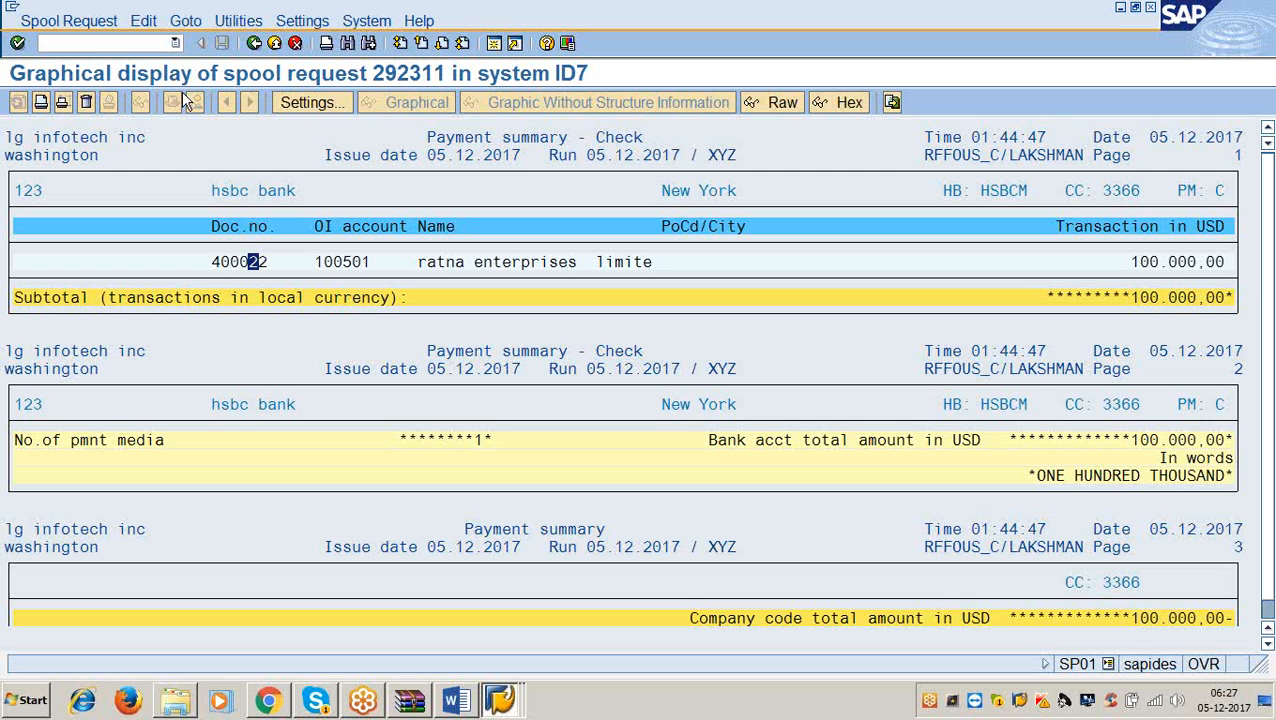
Step: Open the Check Register transaction FCHN
left_click(88, 44)
type("/nf110")
key("Return")
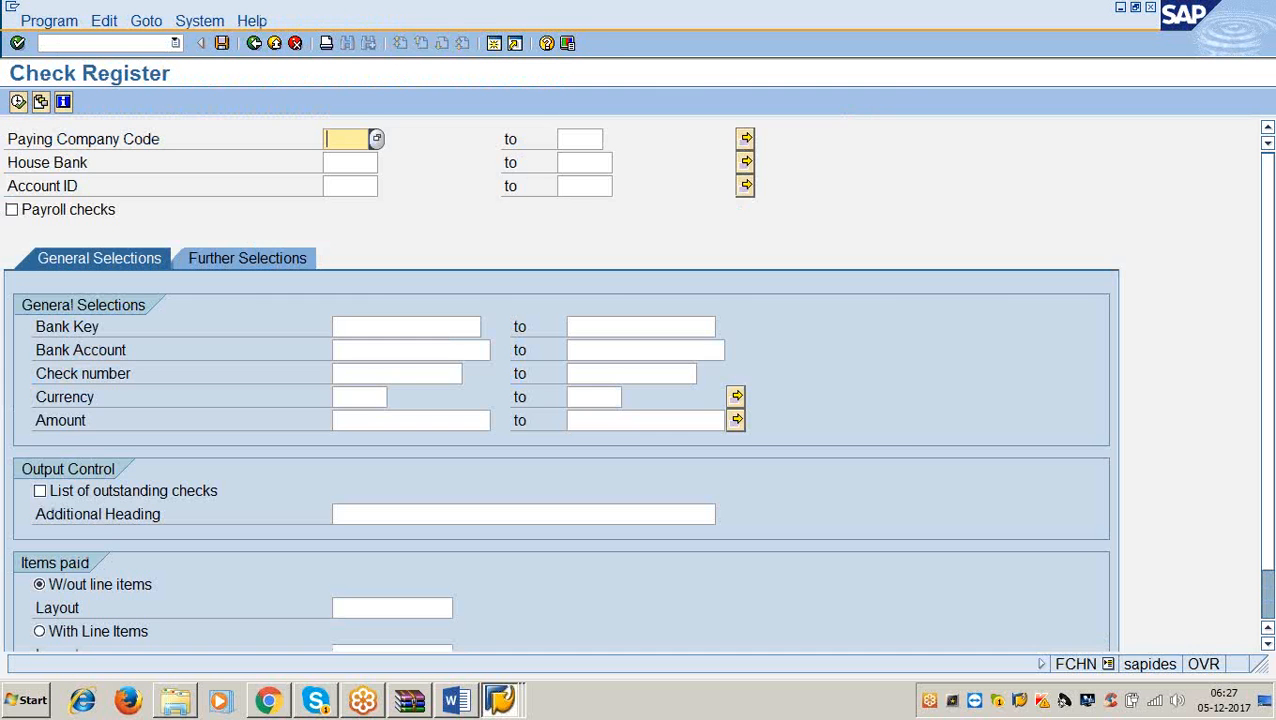
left_click(375, 139)
key("Escape")
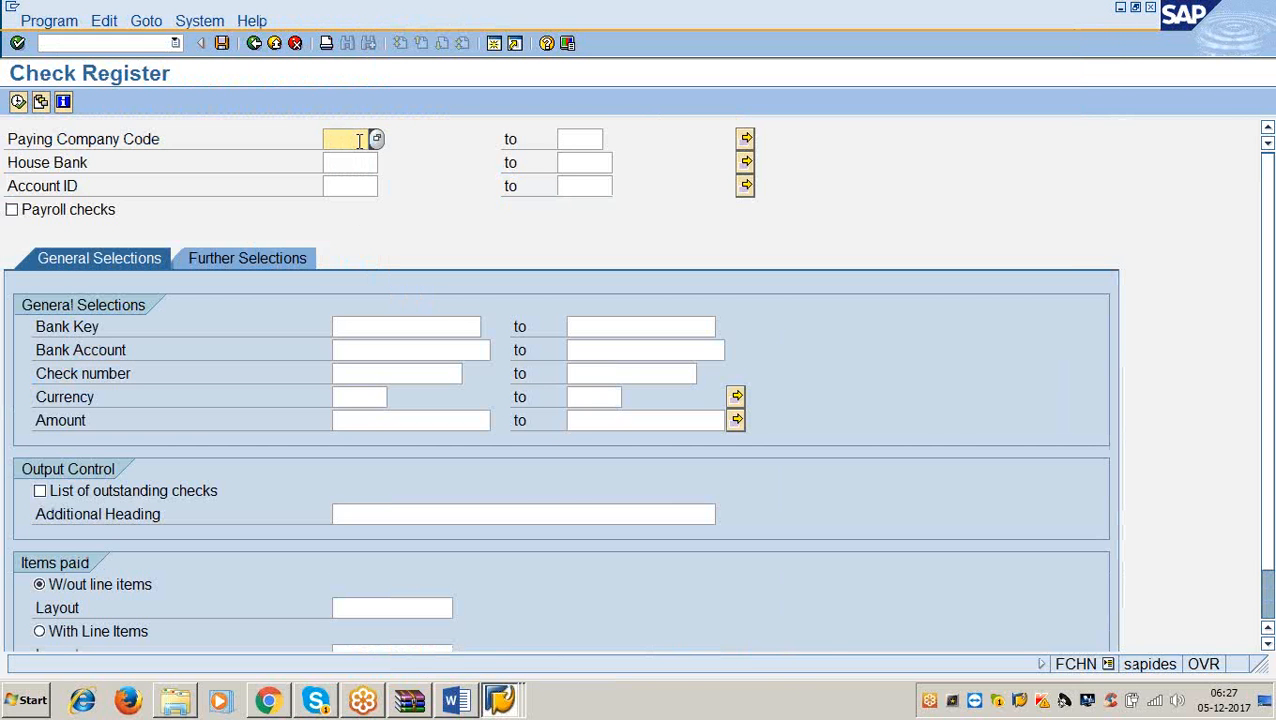
Step: Run the check register for paying company code 3366, house bank hsbcm and account ID hsbcc
type("3366")
key("Tab")
key("Tab")
key("Tab")
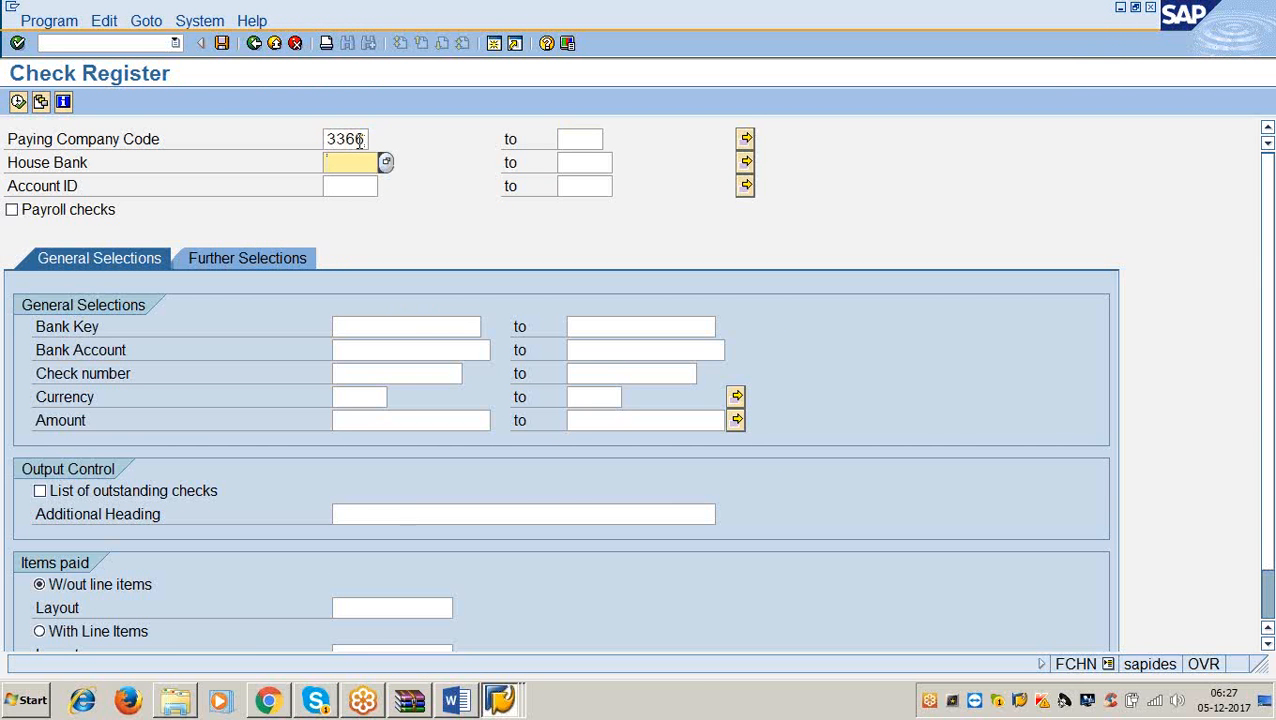
type("hsbcm")
key("Tab")
key("Tab")
key("Tab")
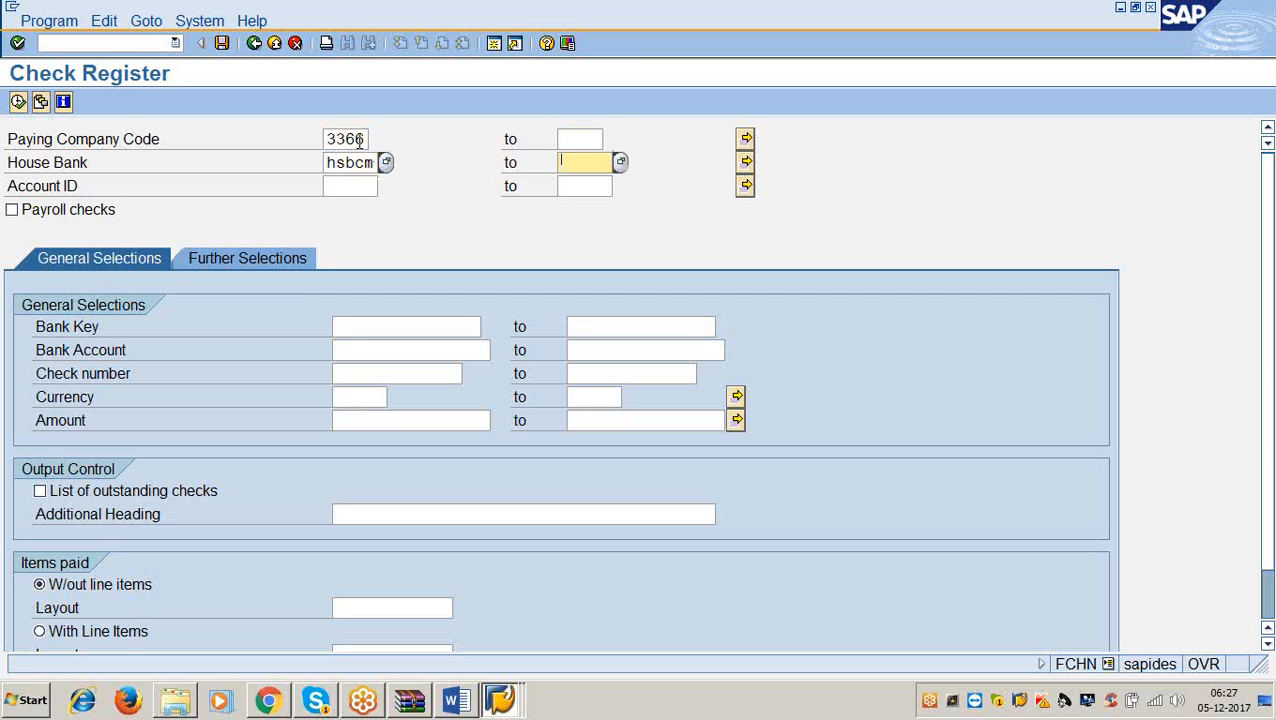
type("hsbcc")
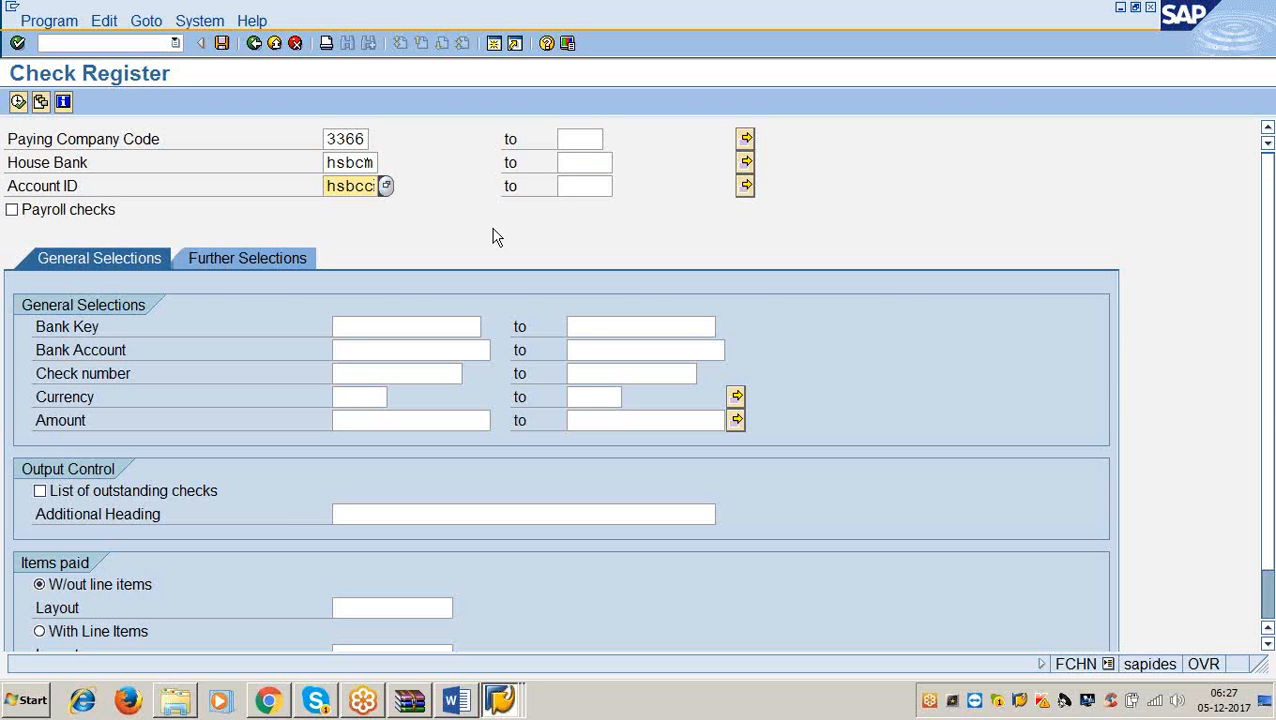
left_click(17, 103)
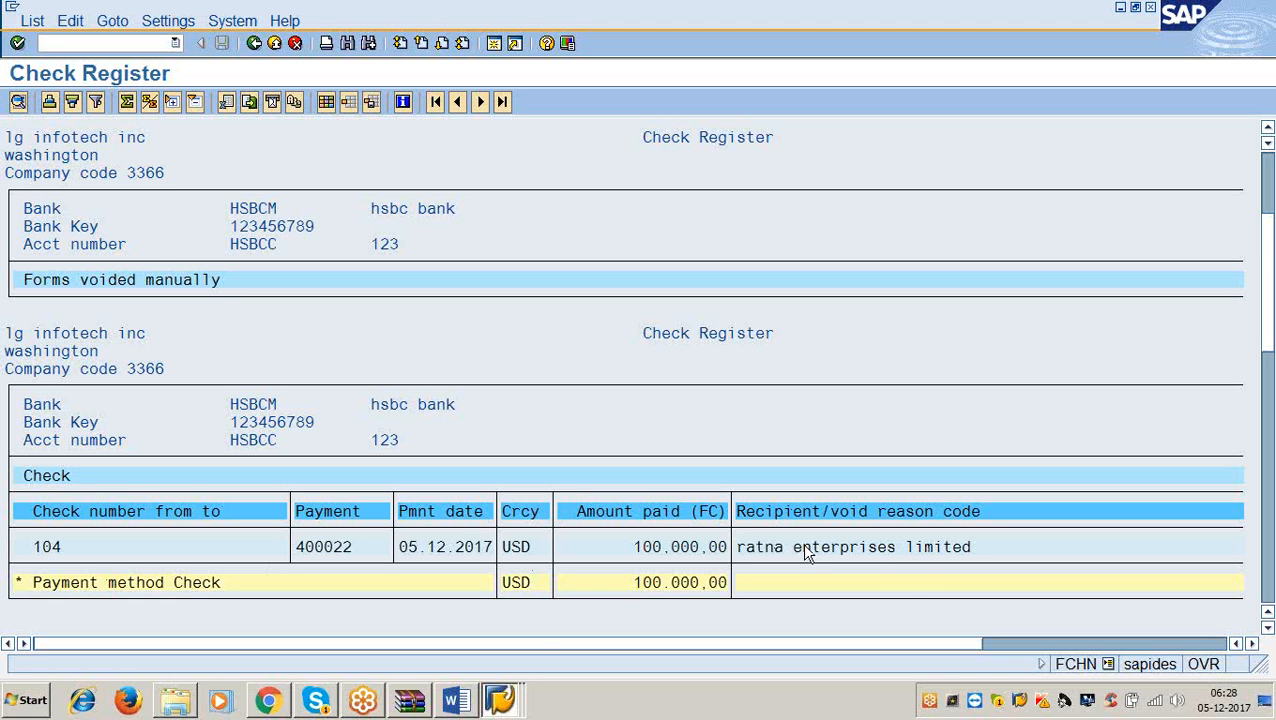
Step: In the Word notes, replace FS00 with FK10N as the vendor account transaction in the verification line, then return to SAP
left_click(452, 700)
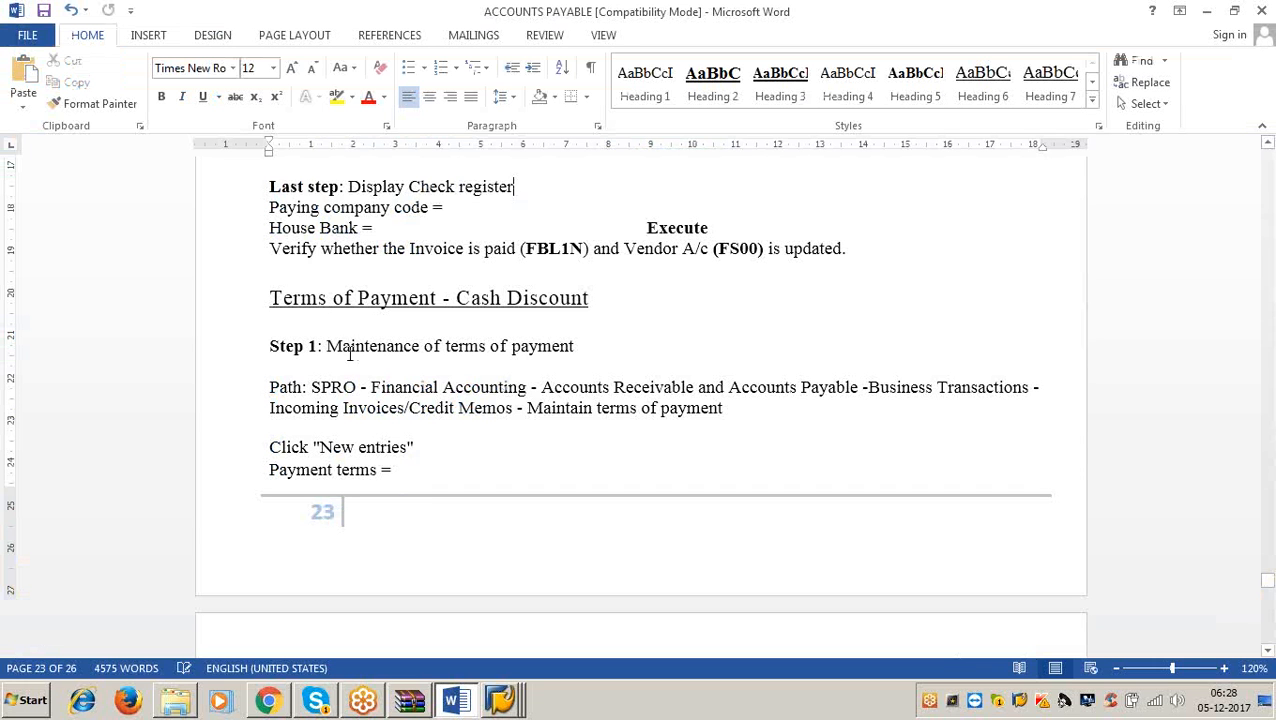
left_click_drag(318, 252, 582, 250)
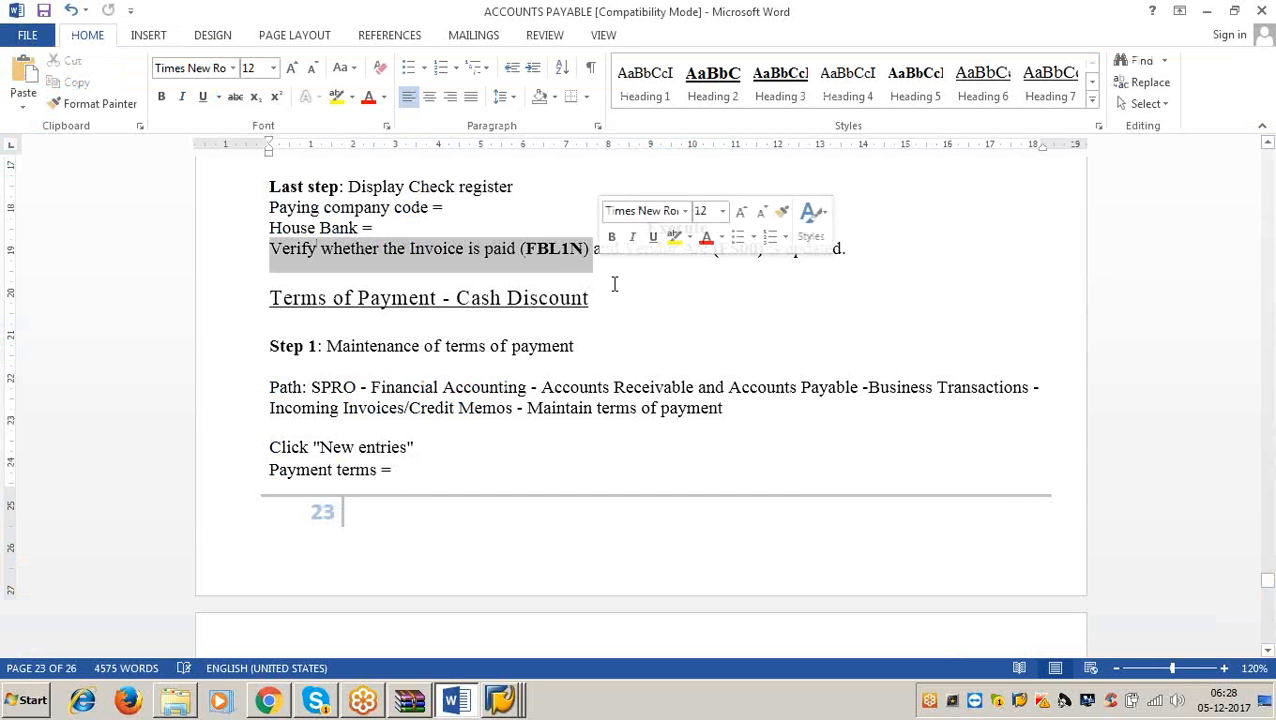
left_click(586, 250)
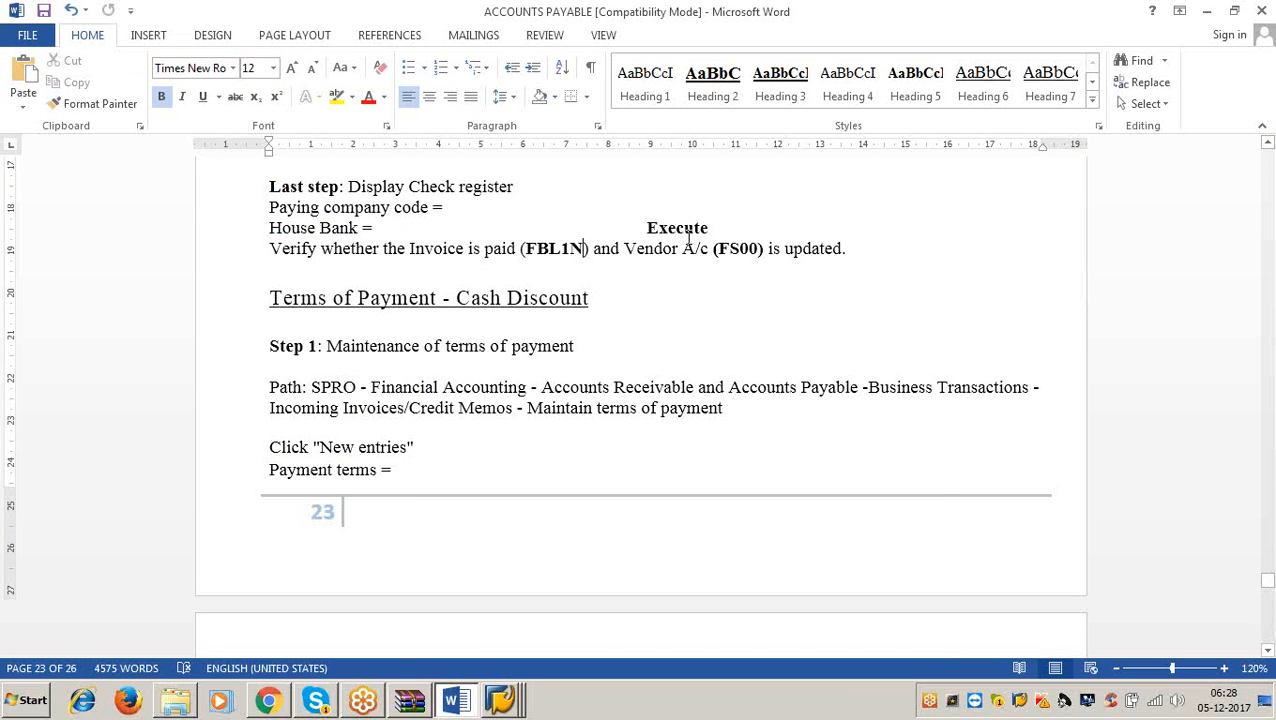
left_click(760, 247)
key("BackSpace")
key("BackSpace")
key("BackSpace")
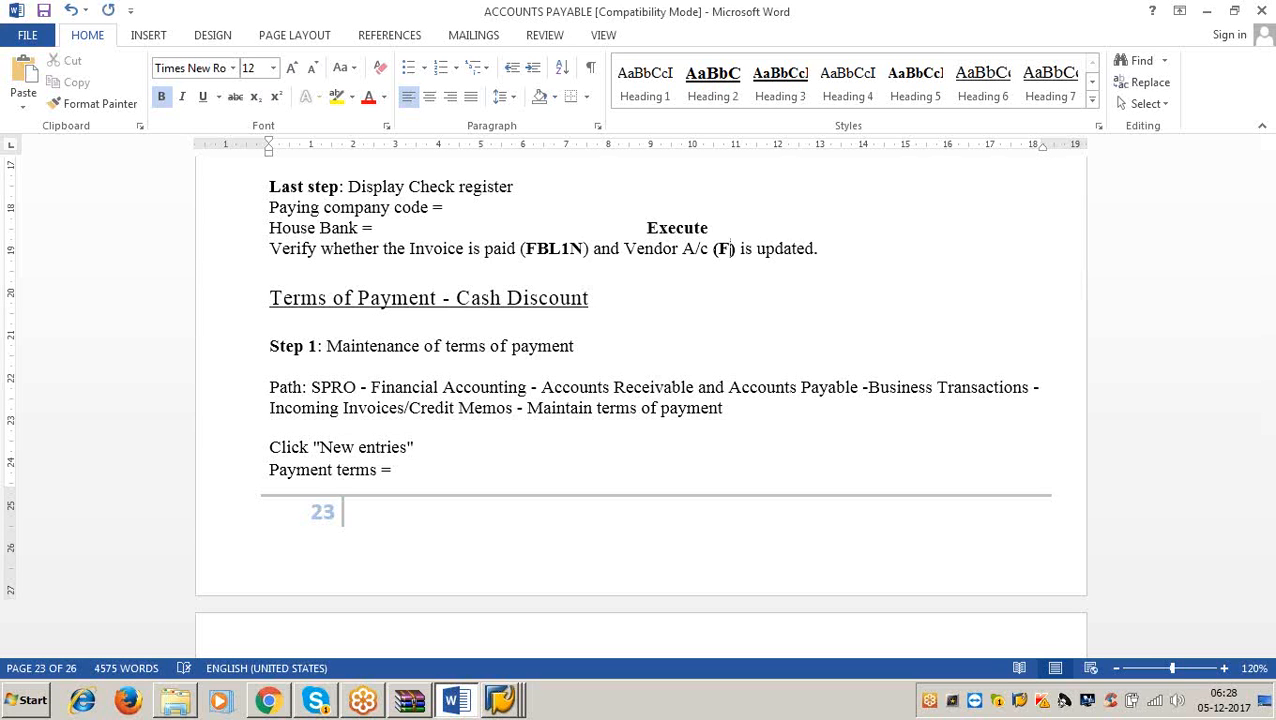
type("K10N")
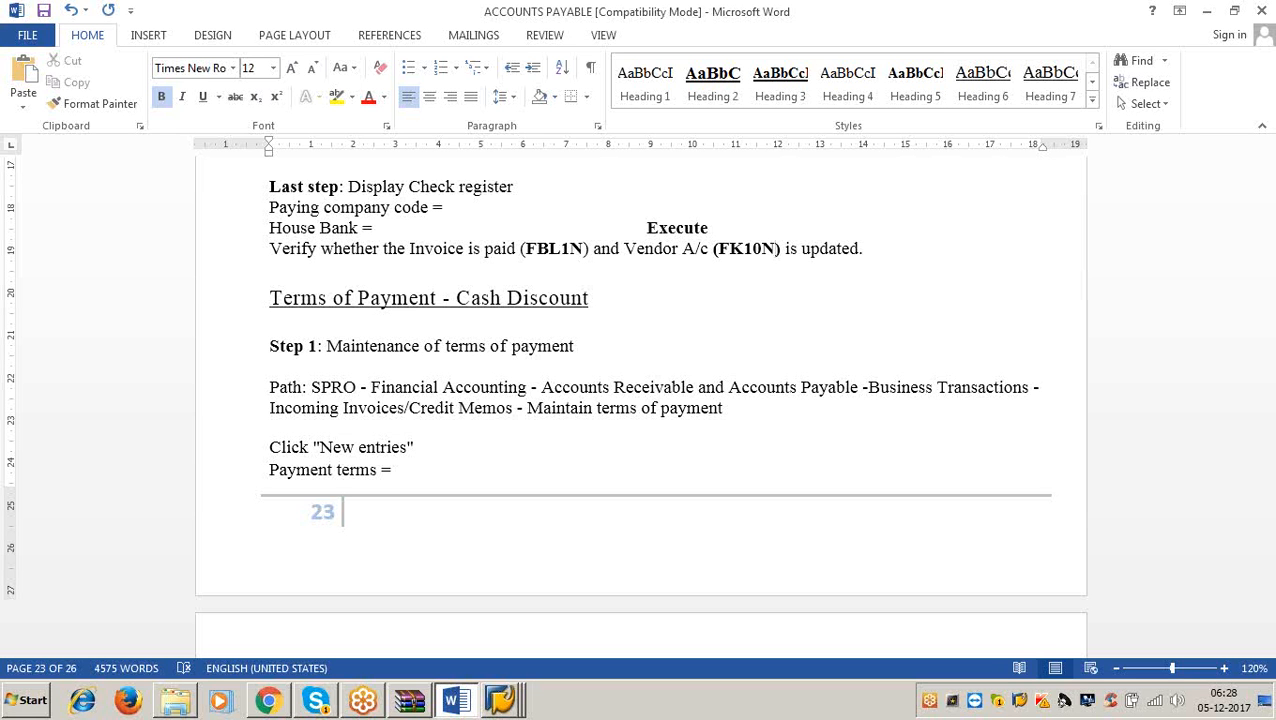
left_click(1207, 10)
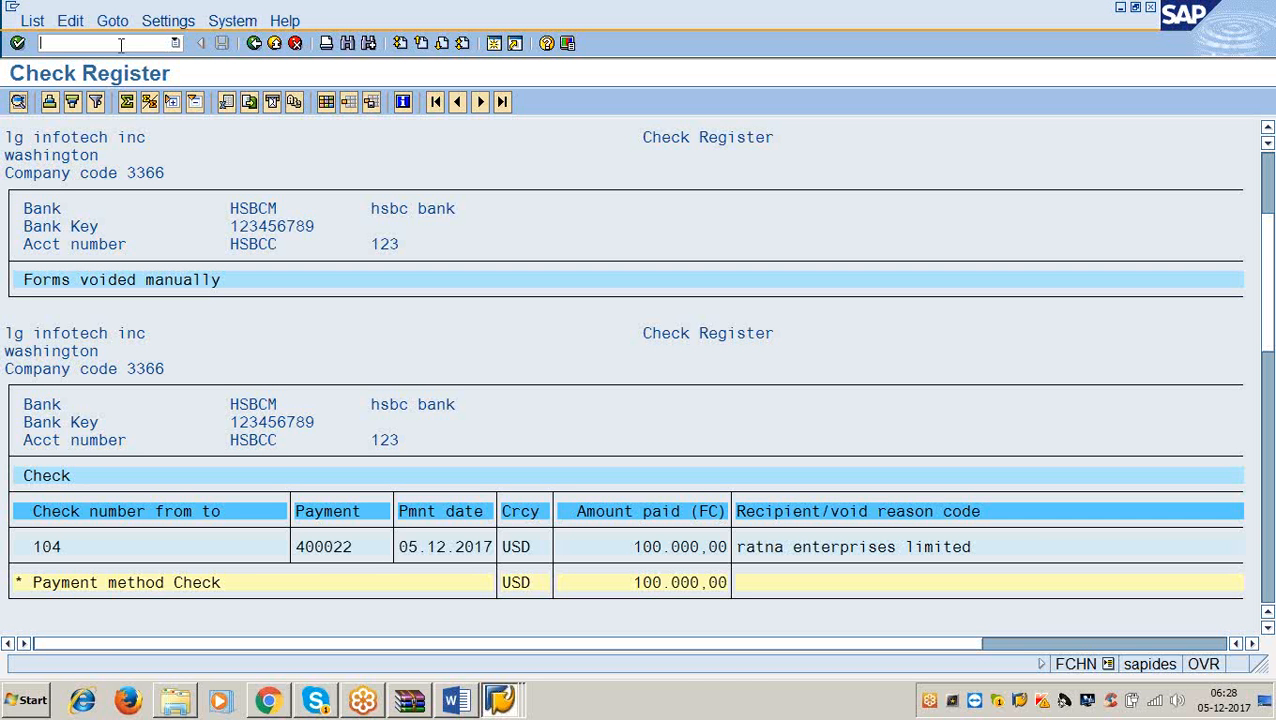
Step: Run the vendor line item display FBL1N for the open items of ratna enterprises limited in company code 3366
type("/NFBN")
type("1")
key("BackSpace")
key("BackSpace")
type("L1N")
key("Return")
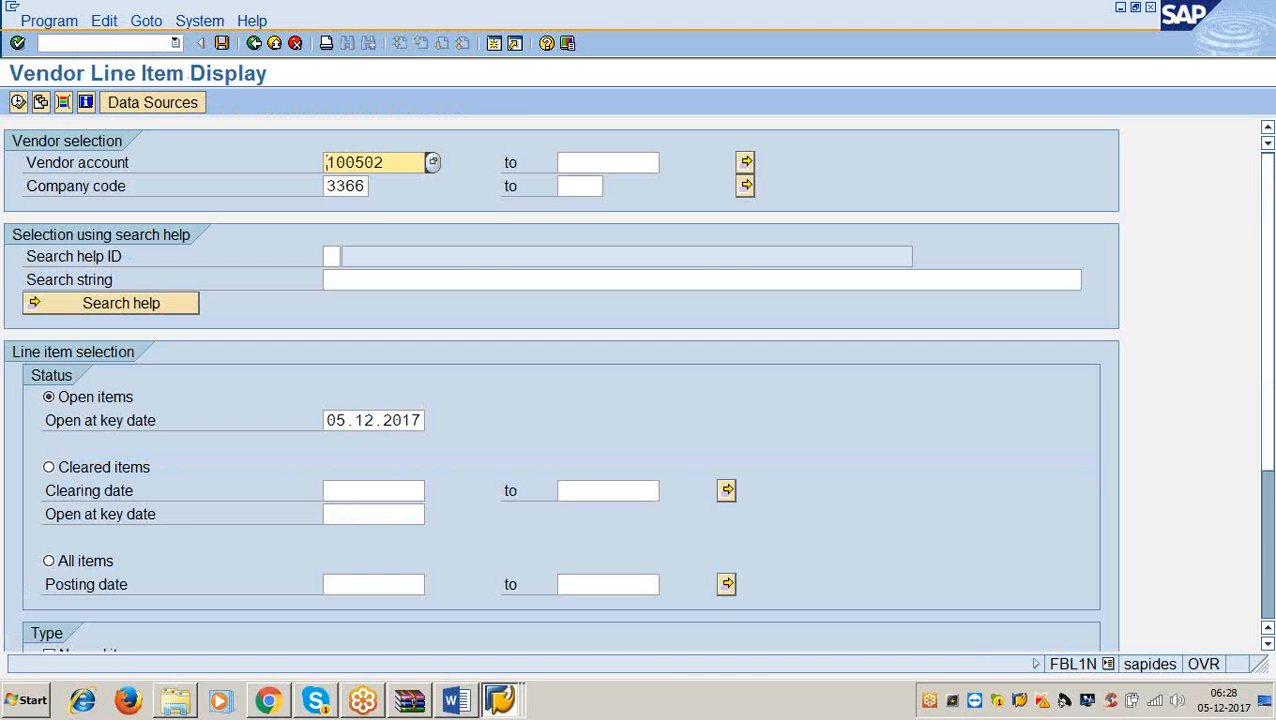
left_click(400, 168)
key("BackSpace")
type("1")
left_click(17, 104)
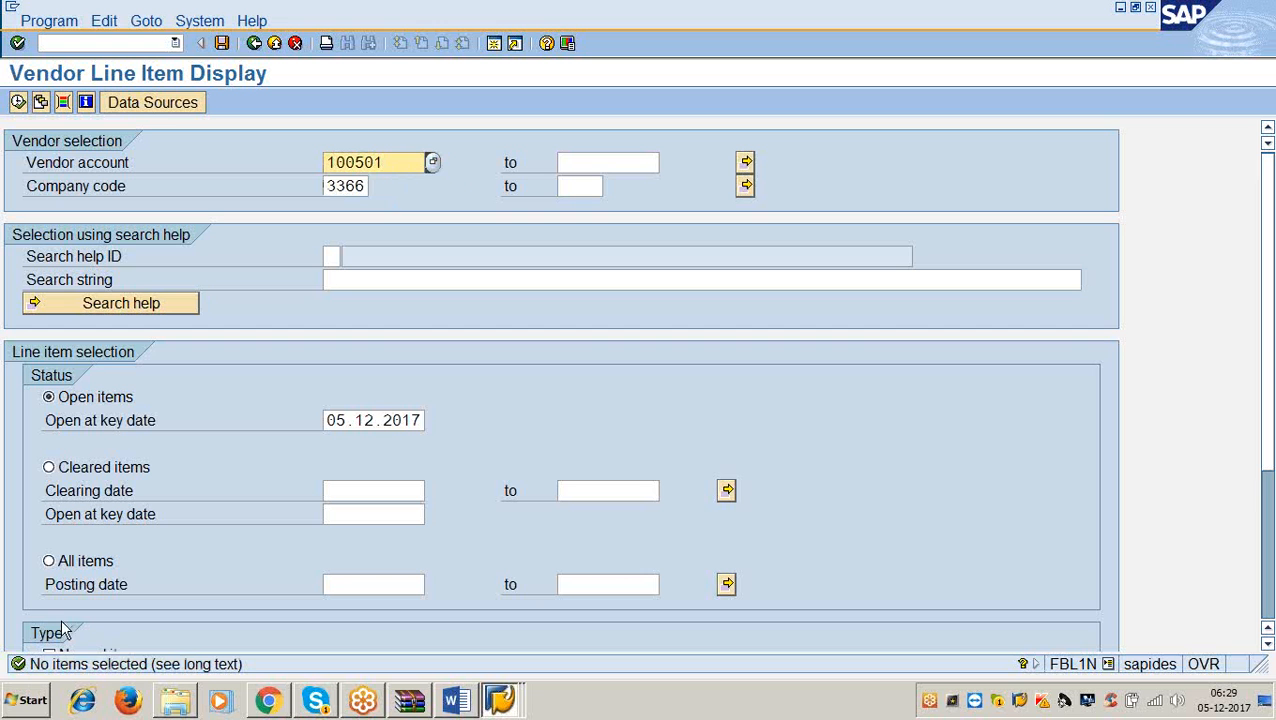
Step: Open transaction FK10N and display the balances of ratna enterprises limited in company code 3366 for fiscal year 2017
left_click(104, 43)
type("/nfk1")
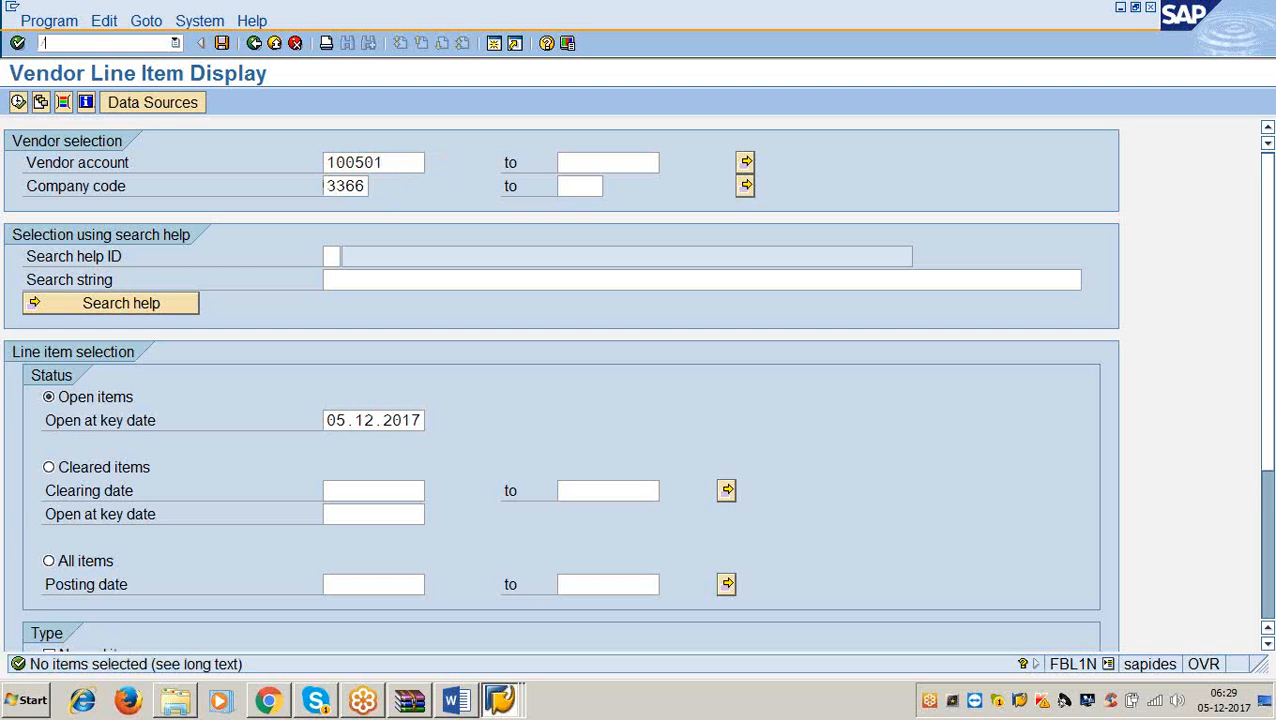
type("0n")
key("Return")
left_click(18, 102)
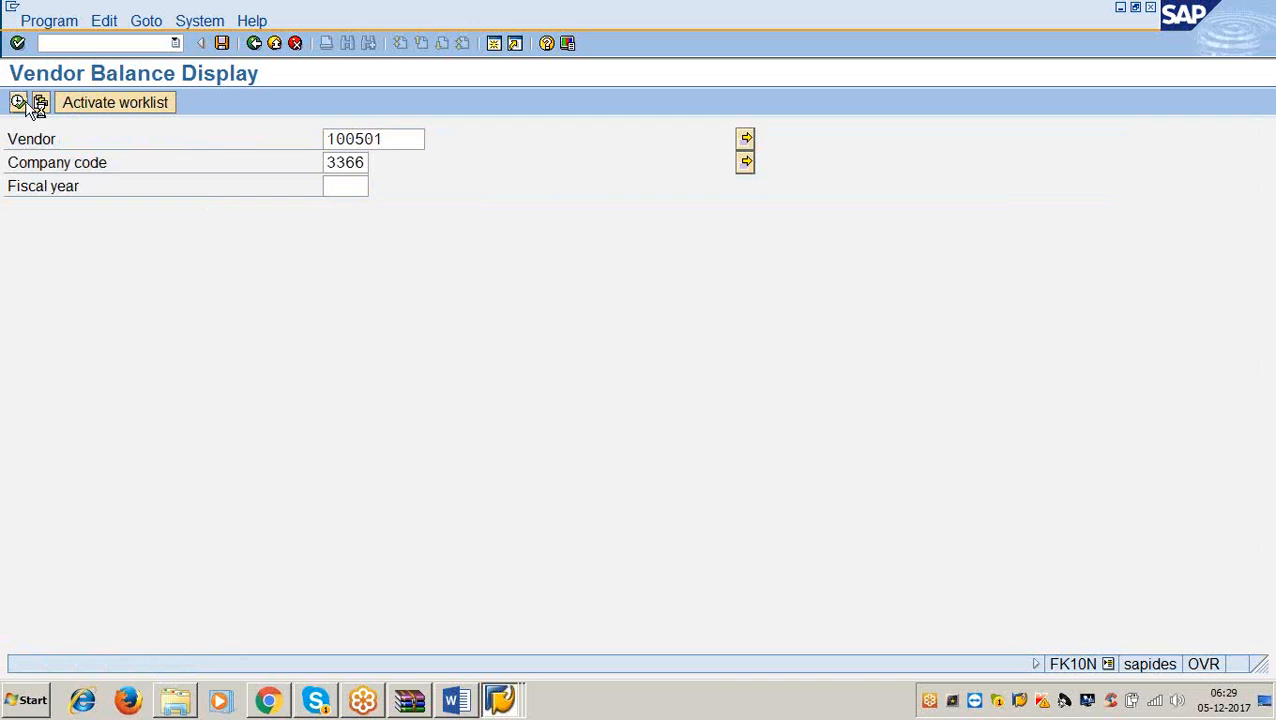
left_click(351, 186)
type("2017")
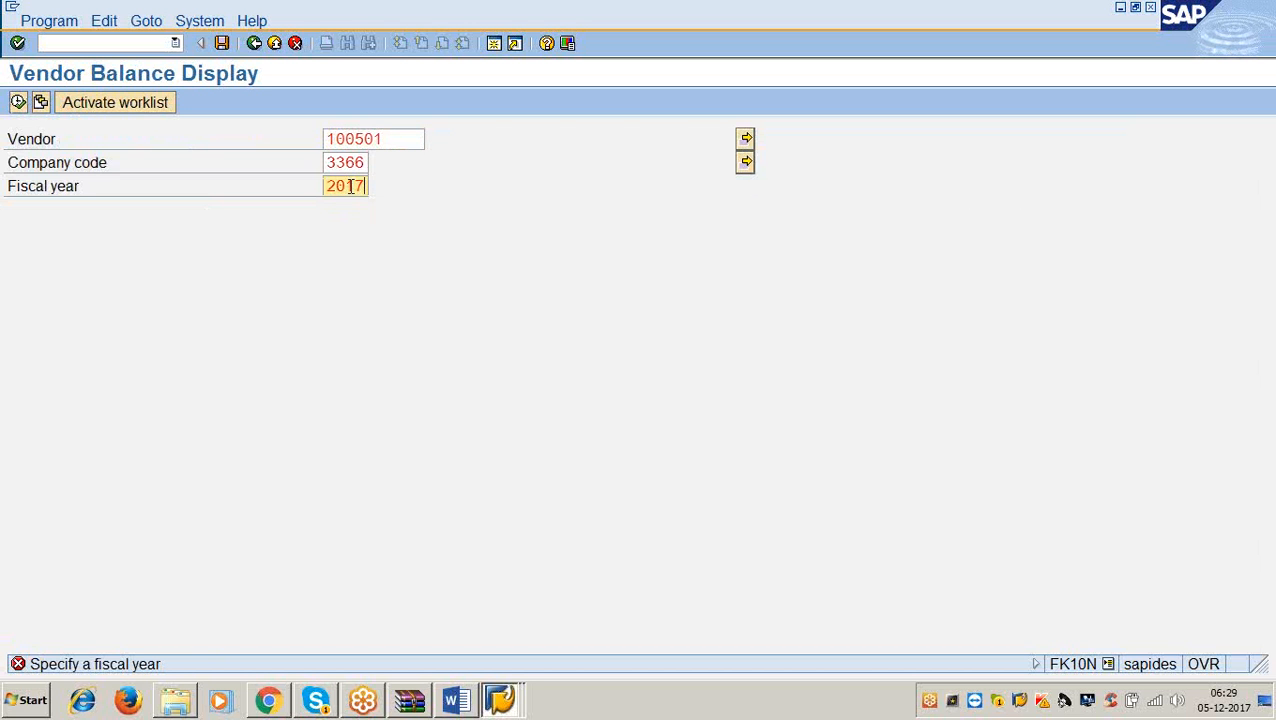
left_click(18, 102)
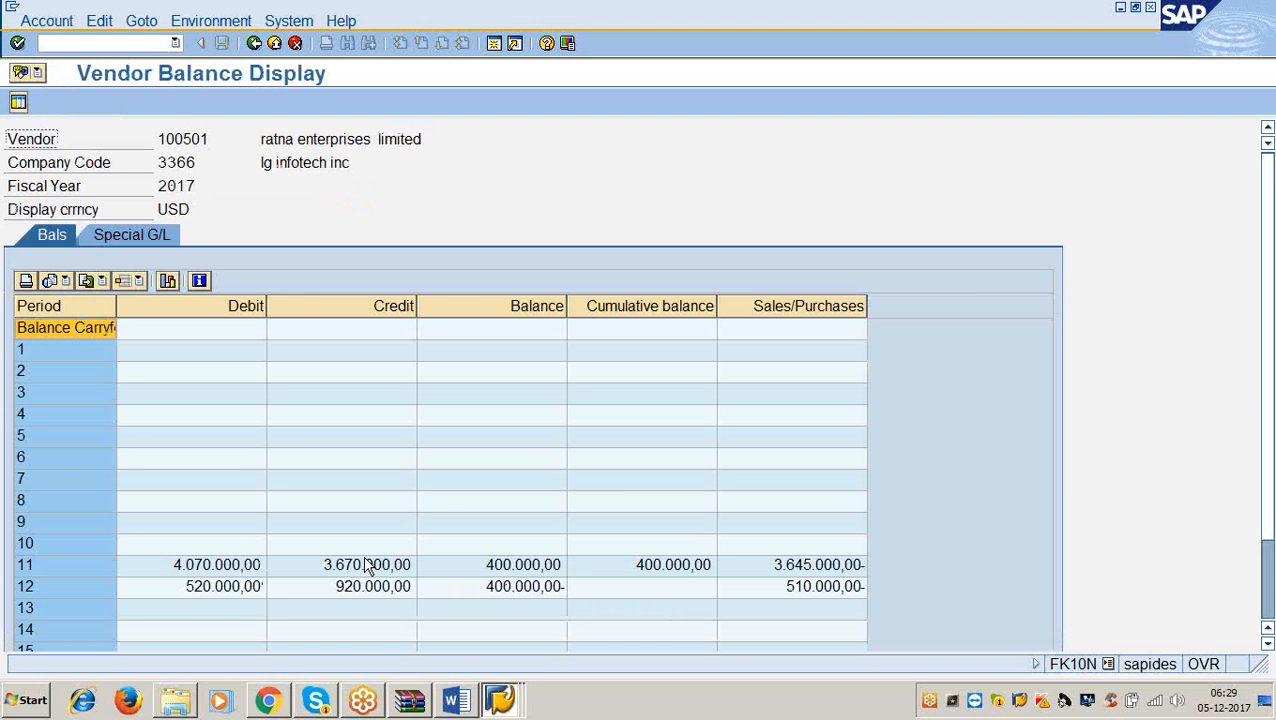
Step: Check the Word notes briefly, then open transaction FB03 in SAP and display payment document 400022
left_click(452, 700)
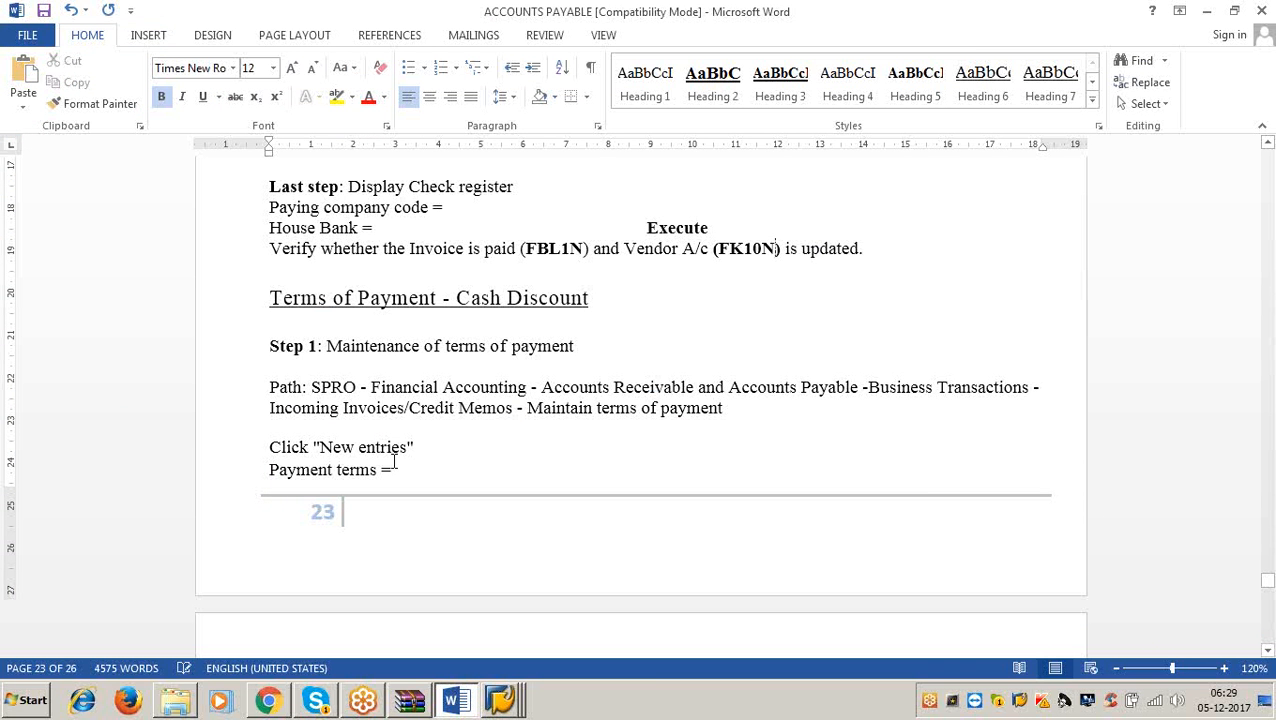
left_click(1207, 11)
left_click(93, 41)
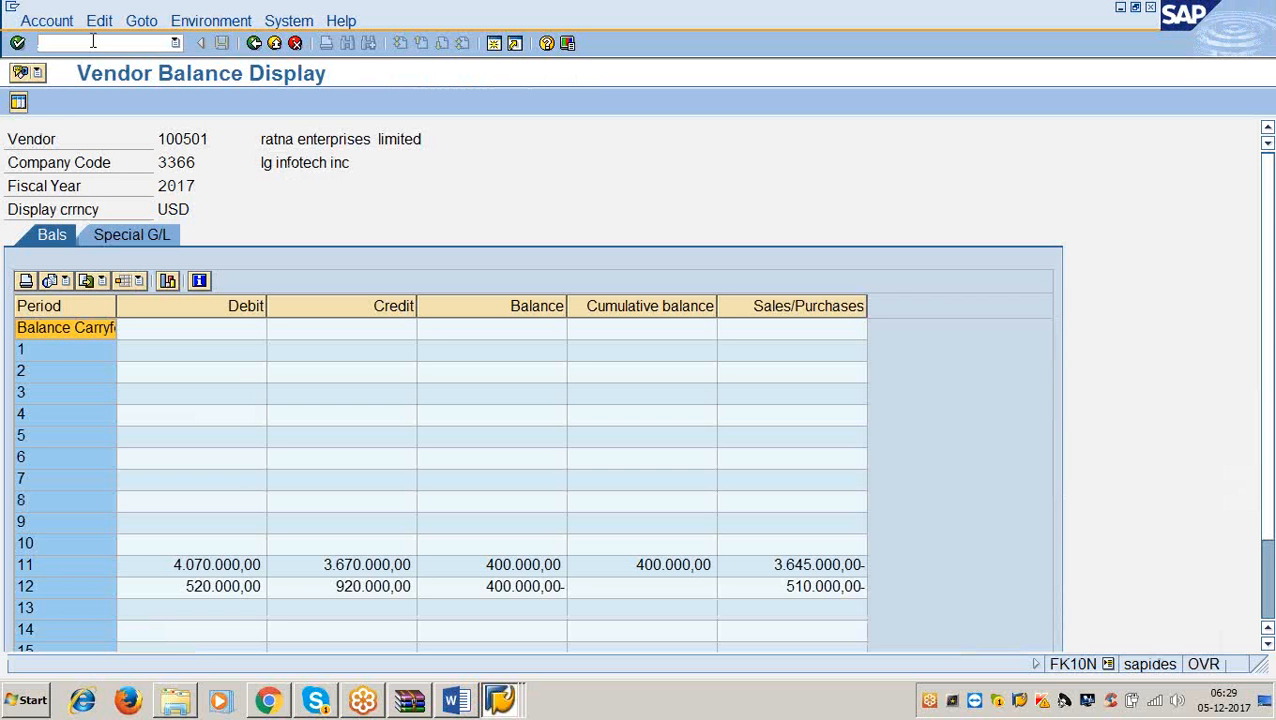
type("/nfb60")
key("BackSpace")
key("BackSpace")
type("03")
key("Return")
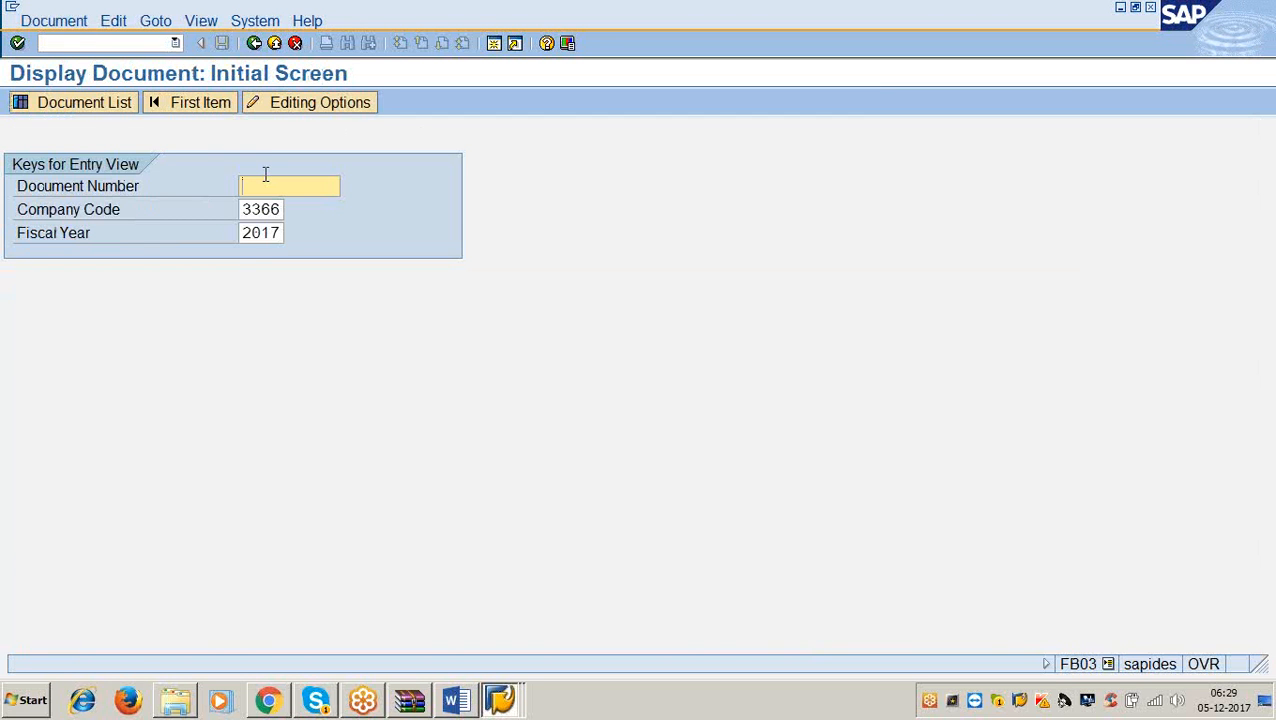
type("400022")
key("Return")
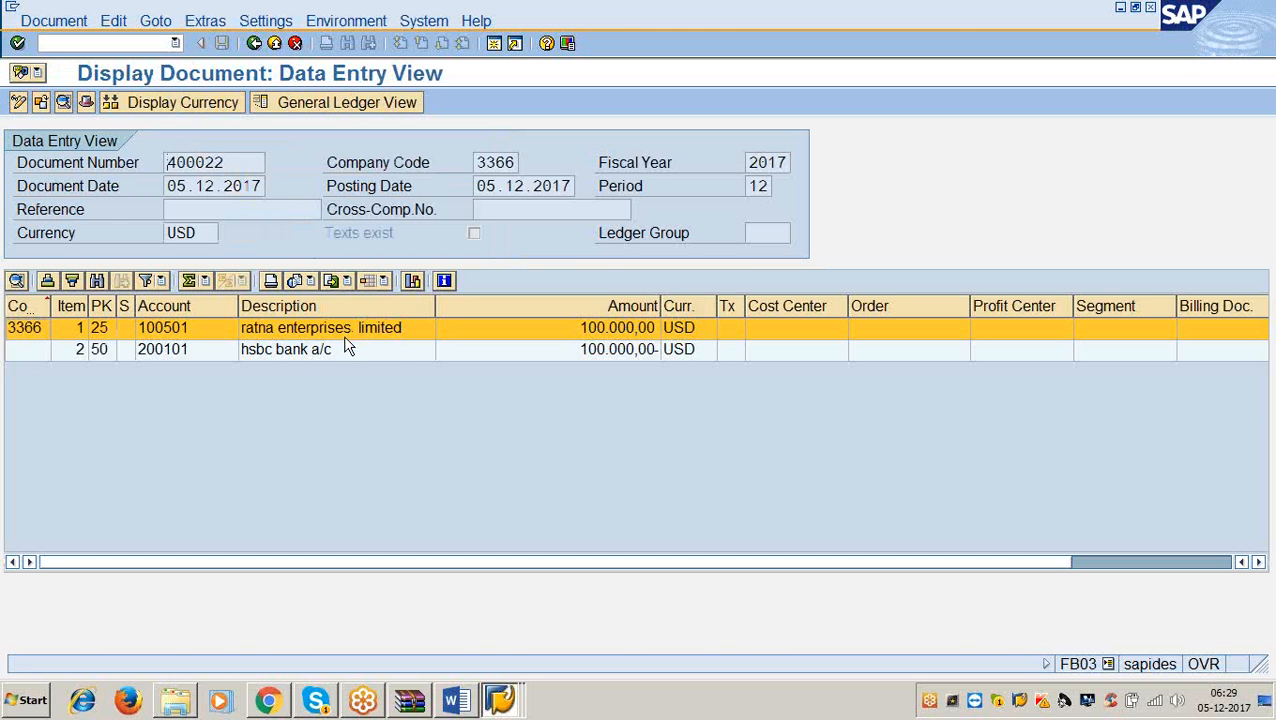
Step: Examine the payment document's bank and vendor line items, the bank item's amount and the document date
left_click(323, 355)
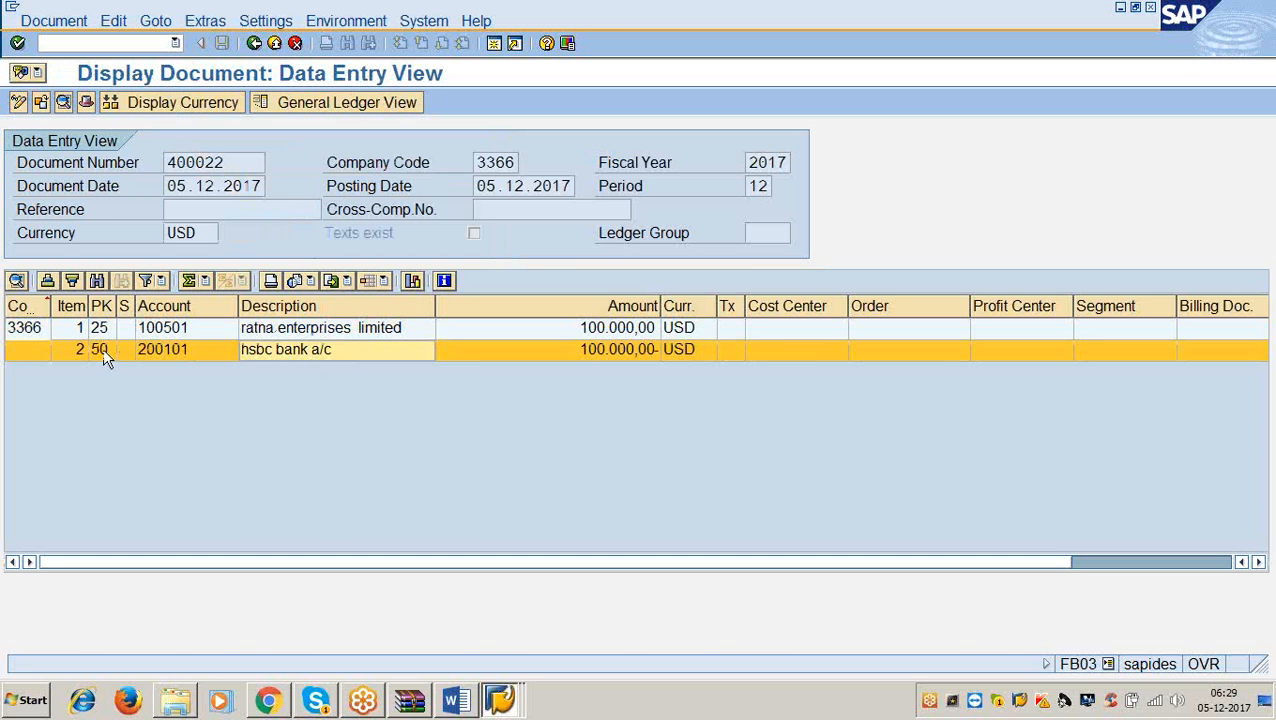
left_click(623, 349)
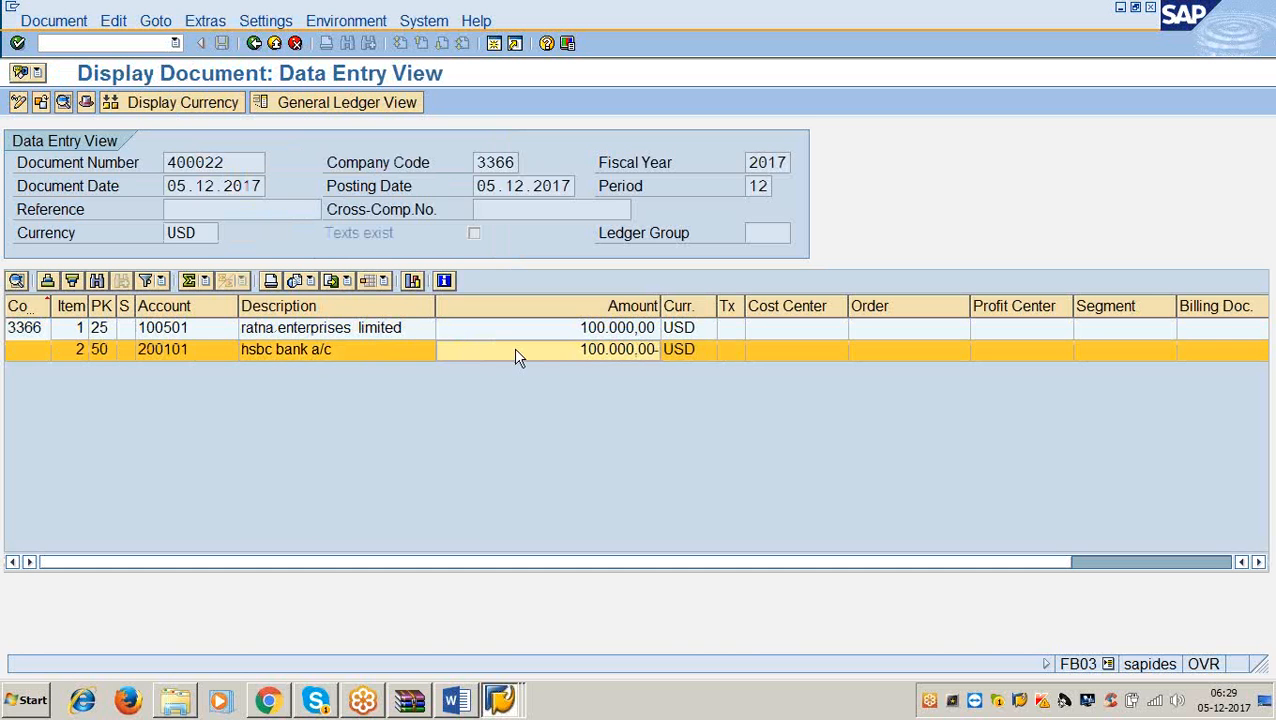
left_click(342, 330)
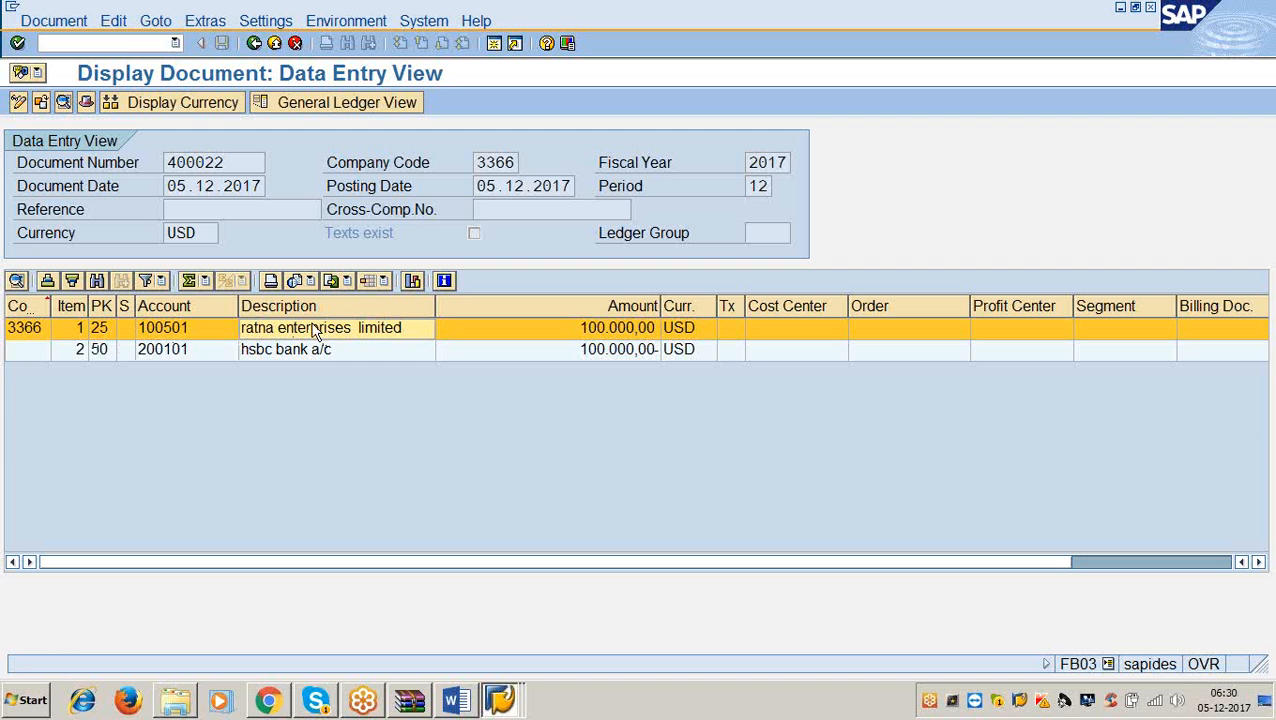
left_click(265, 186)
left_click_drag(268, 186, 123, 202)
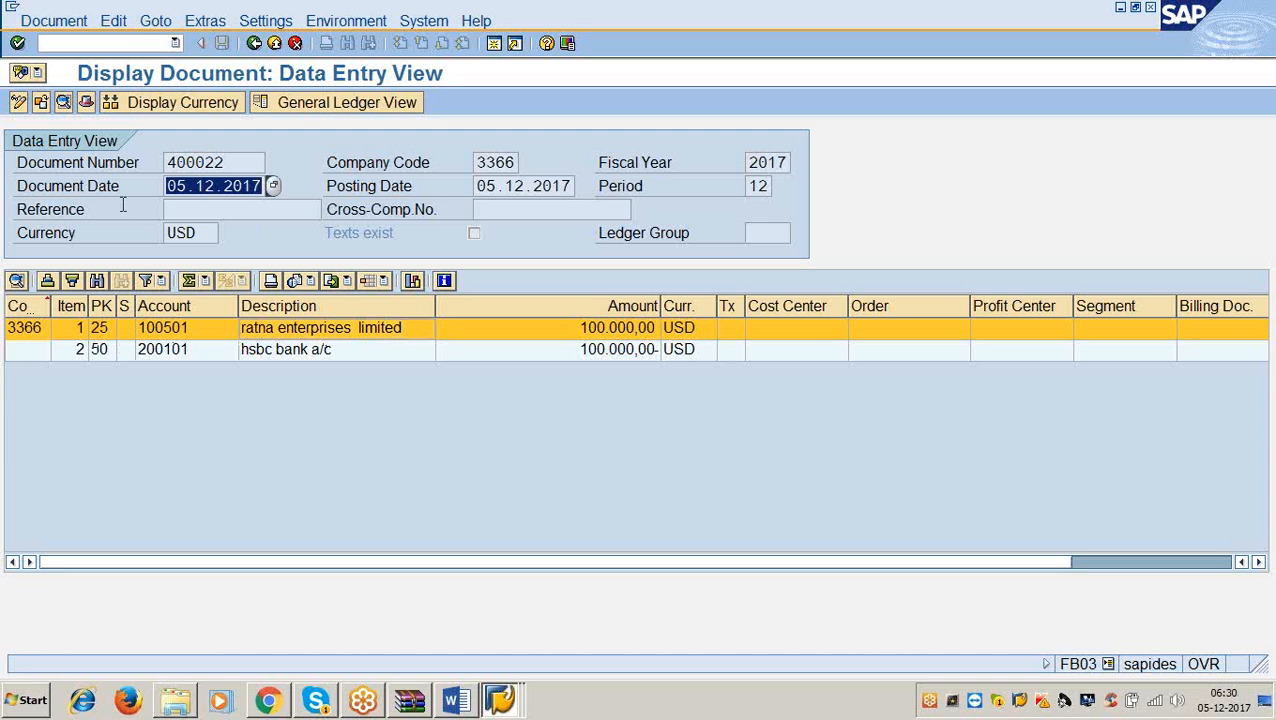
Step: Check the payment document's posting date, and switch to the Word notes to read the Terms of Payment - Cash Discount section
left_click_drag(577, 190, 428, 209)
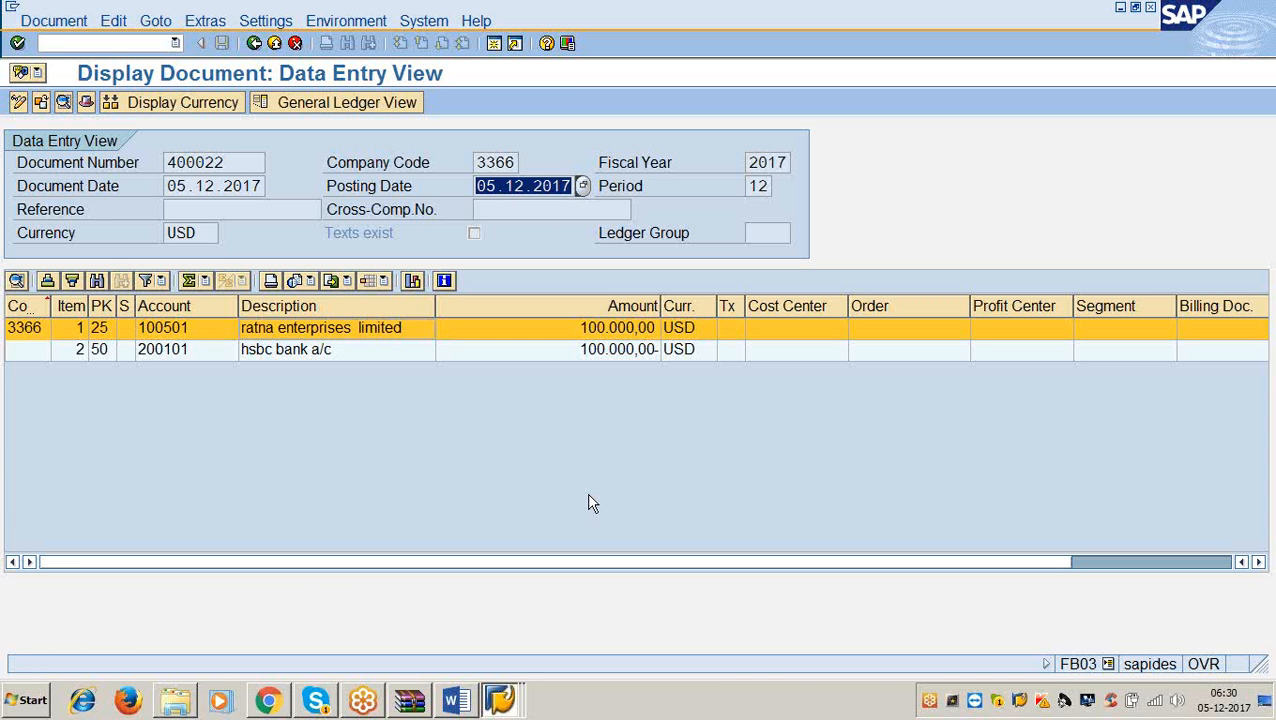
left_click(453, 699)
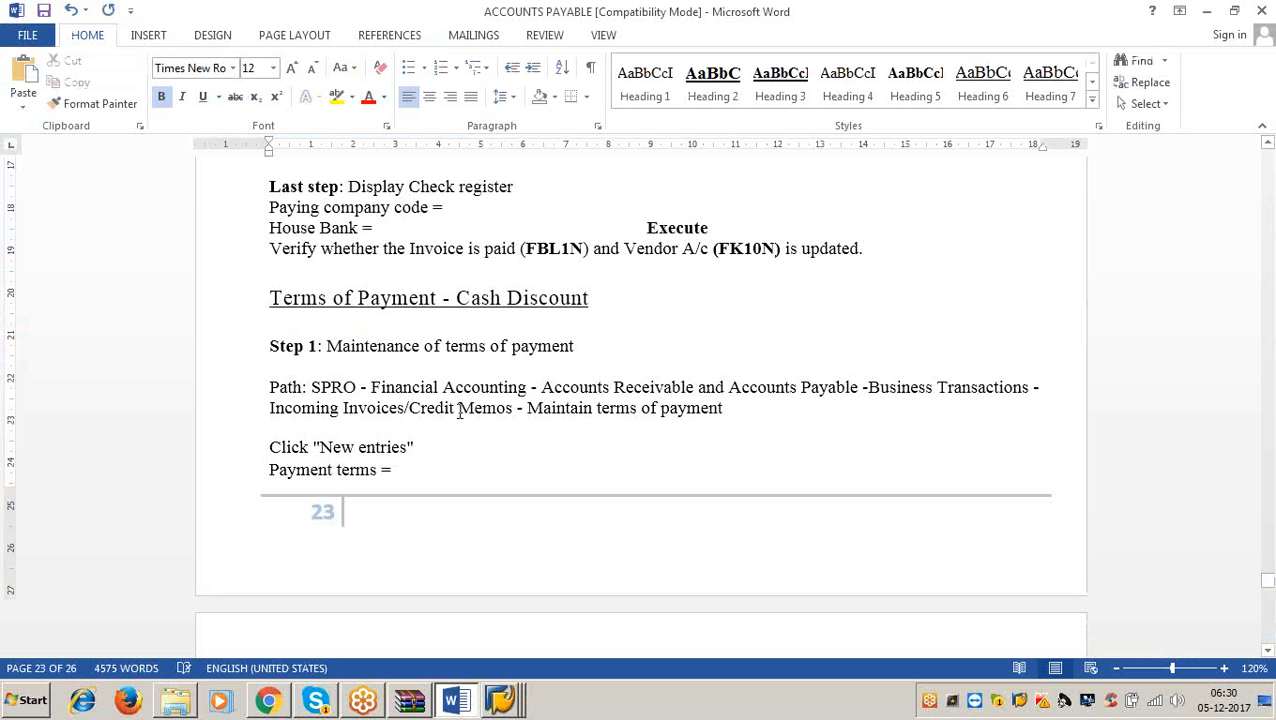
left_click(603, 298)
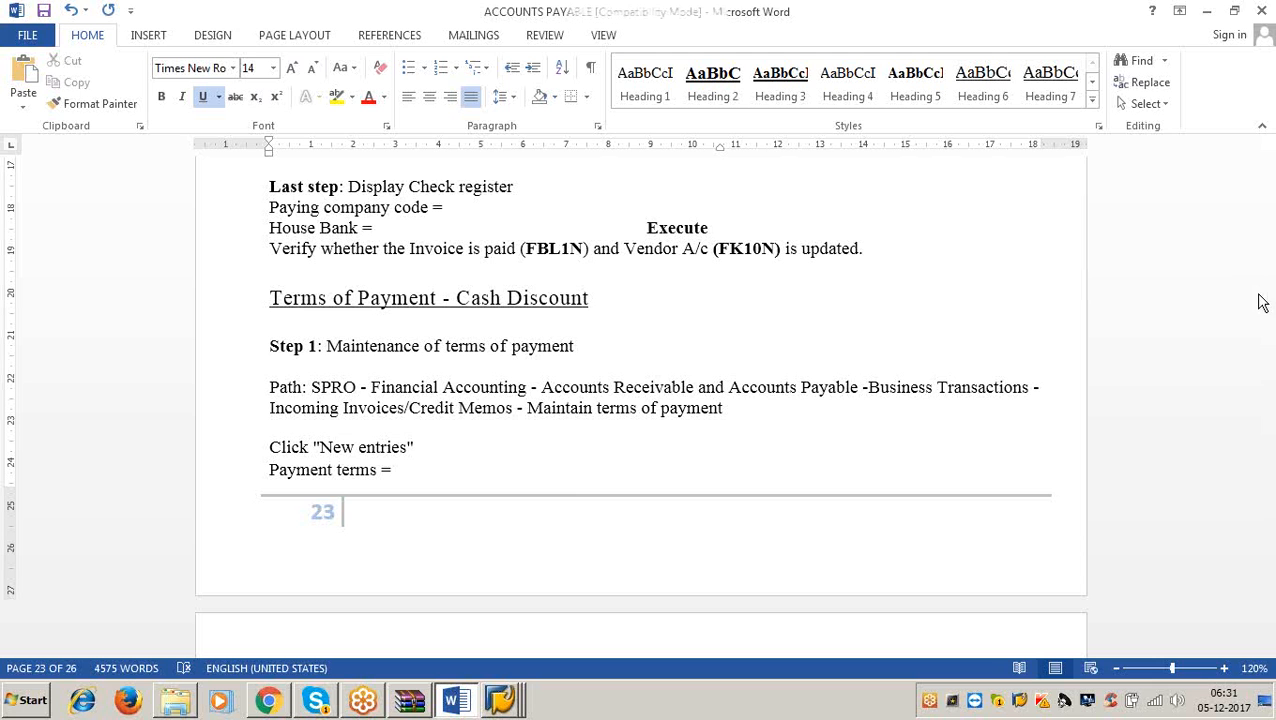
left_click(586, 476)
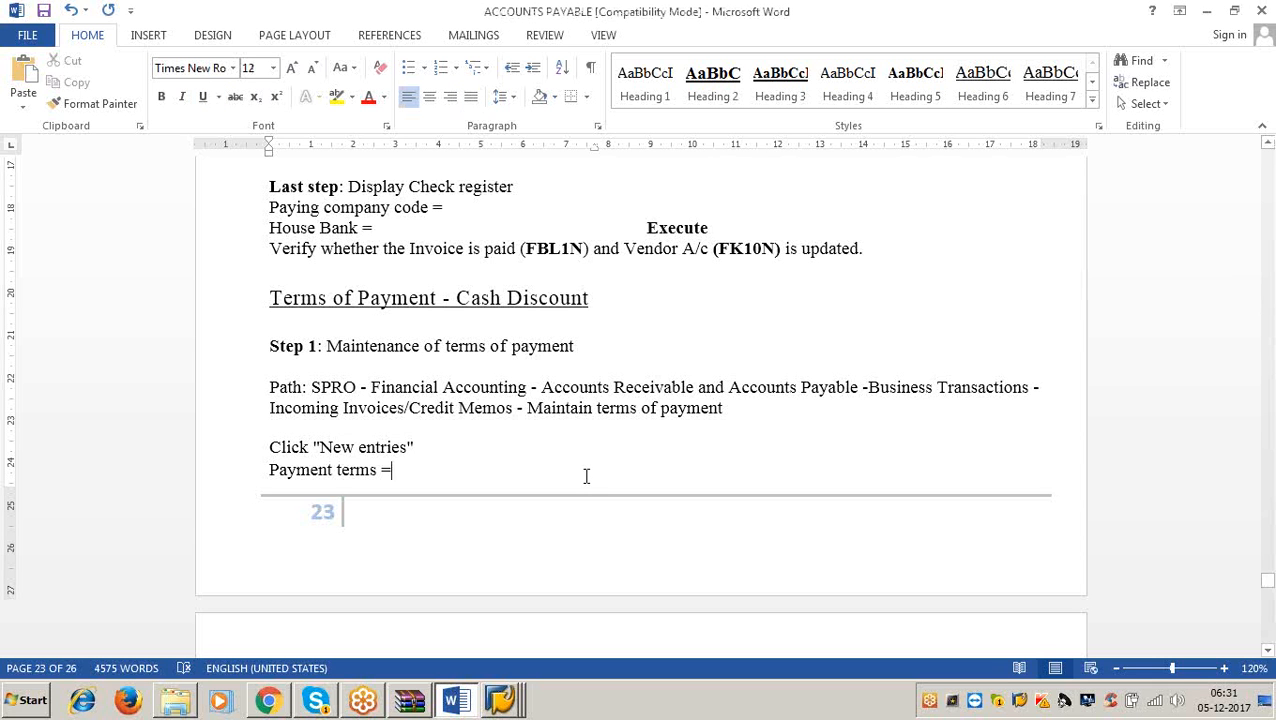
left_click(1267, 326)
left_click(836, 474)
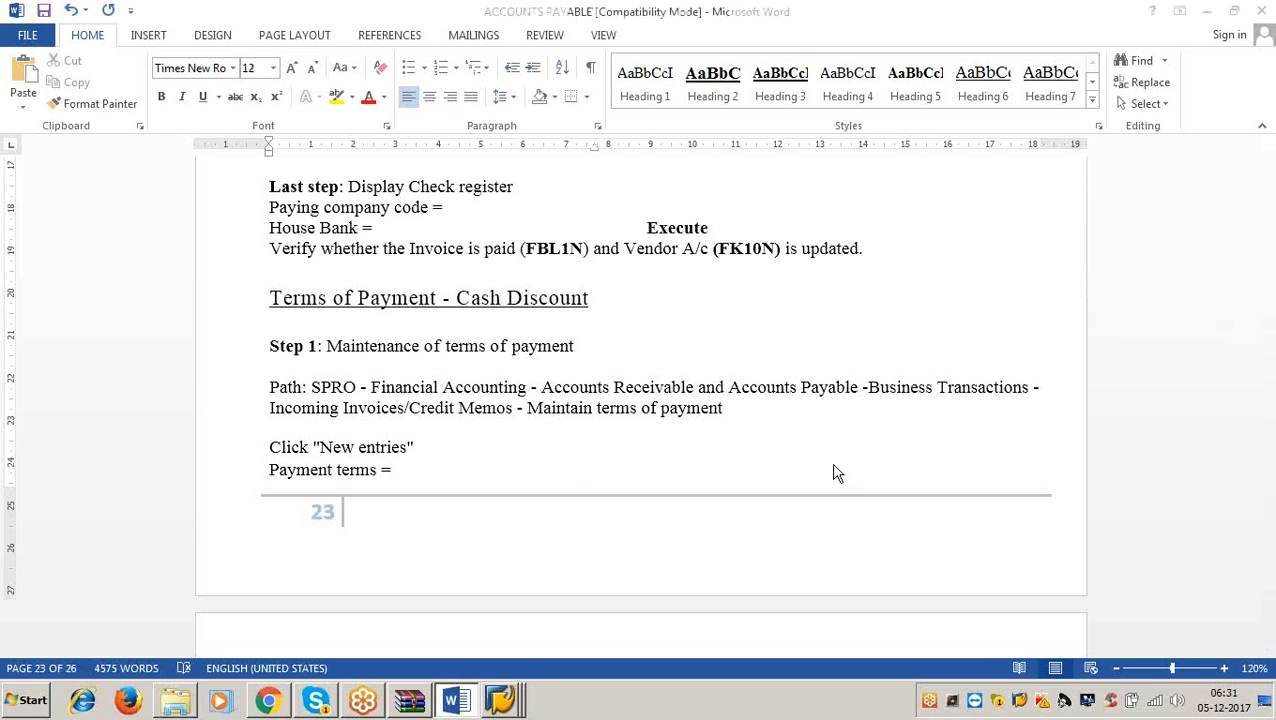
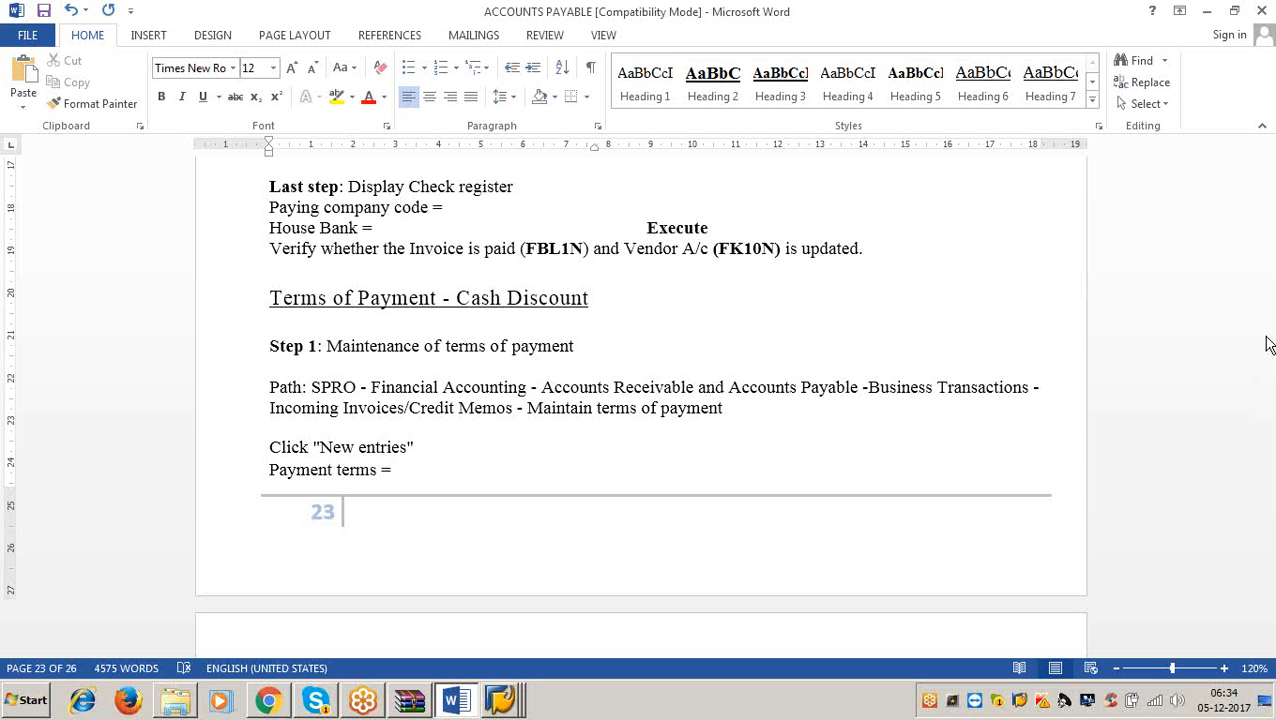
key("alt+Tab")
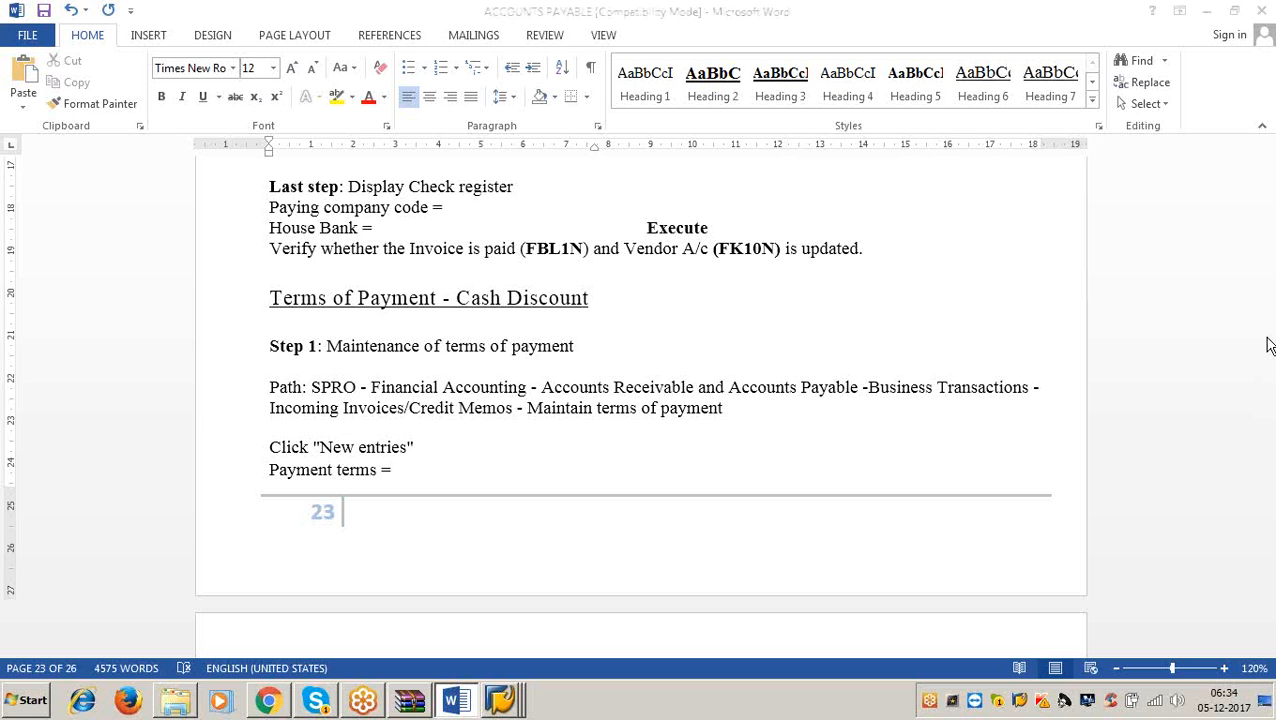
left_click(1269, 447)
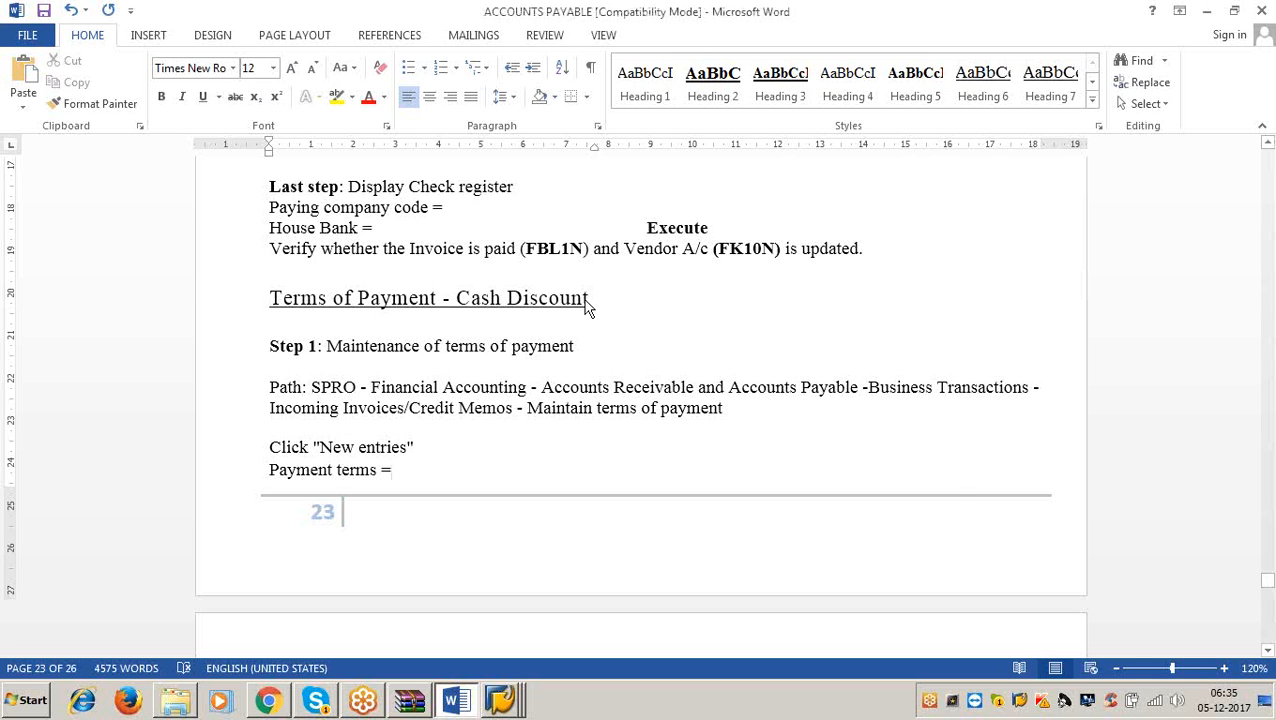
left_click(1266, 491)
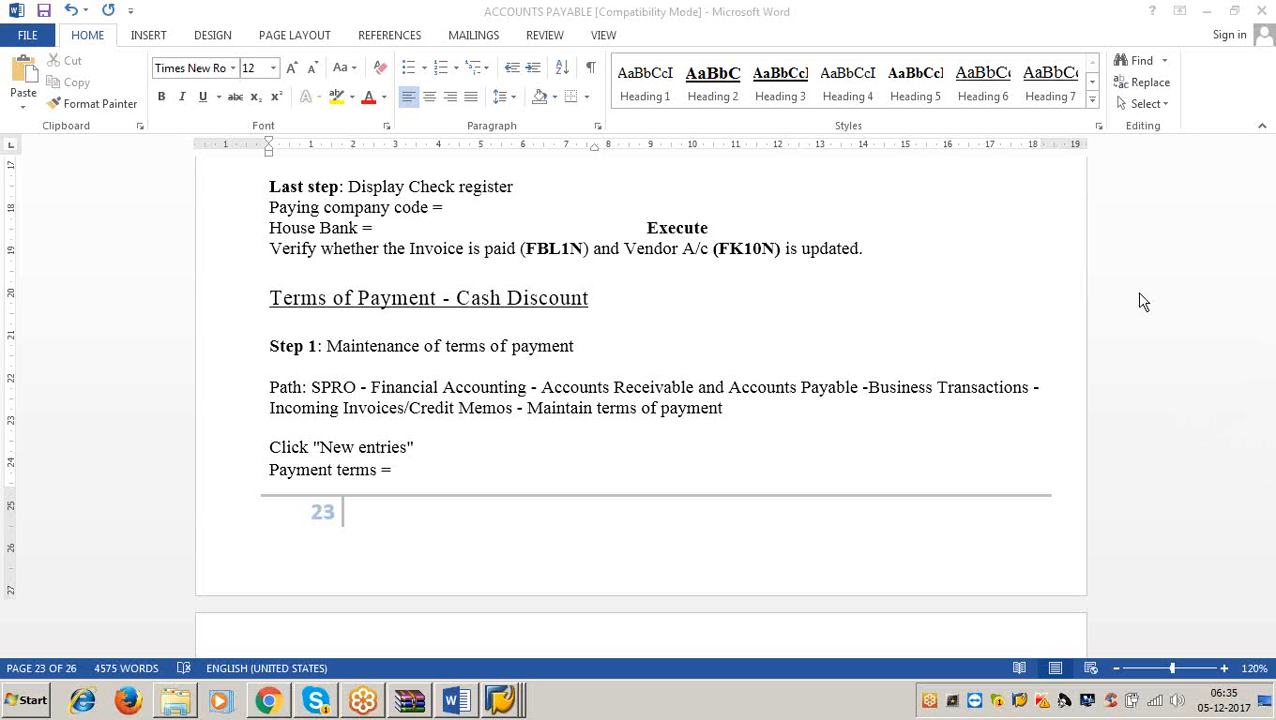
Step: Return to SAP and examine the generated and completed posting orders in the F110 status of payment run XYZ
left_click(1206, 11)
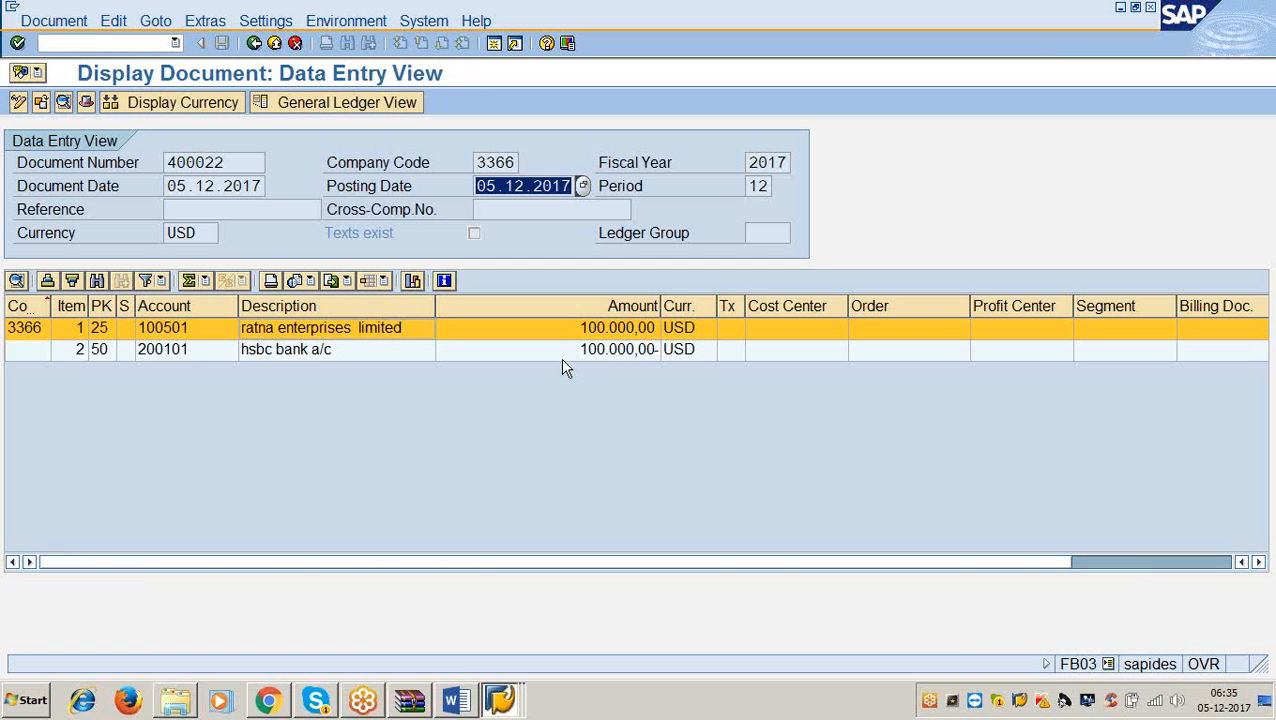
mouse_move(500, 700)
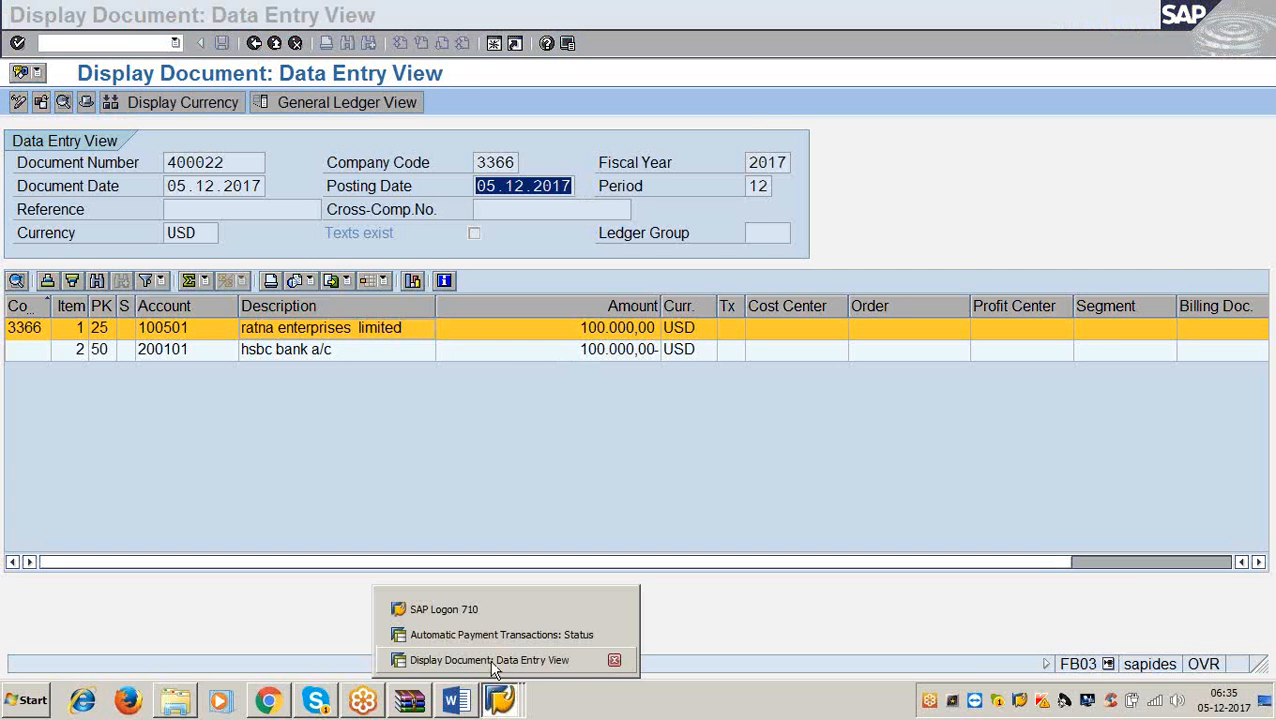
left_click(492, 634)
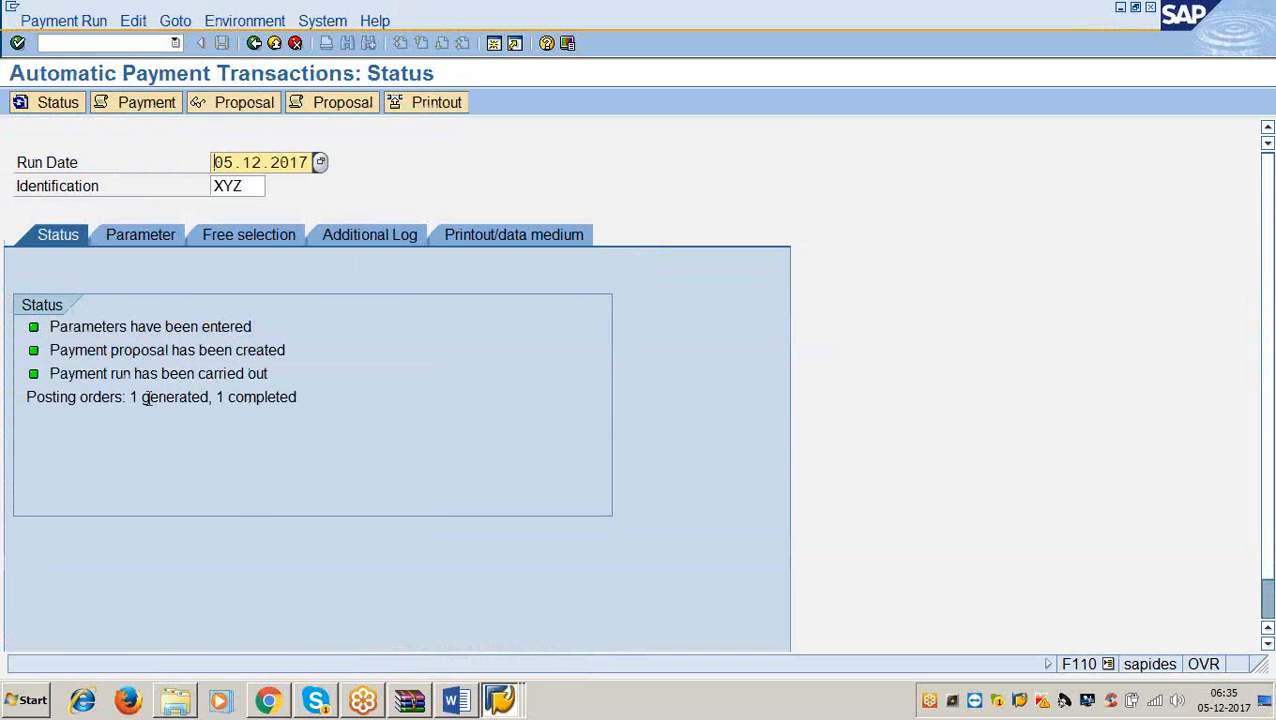
left_click_drag(125, 397, 213, 400)
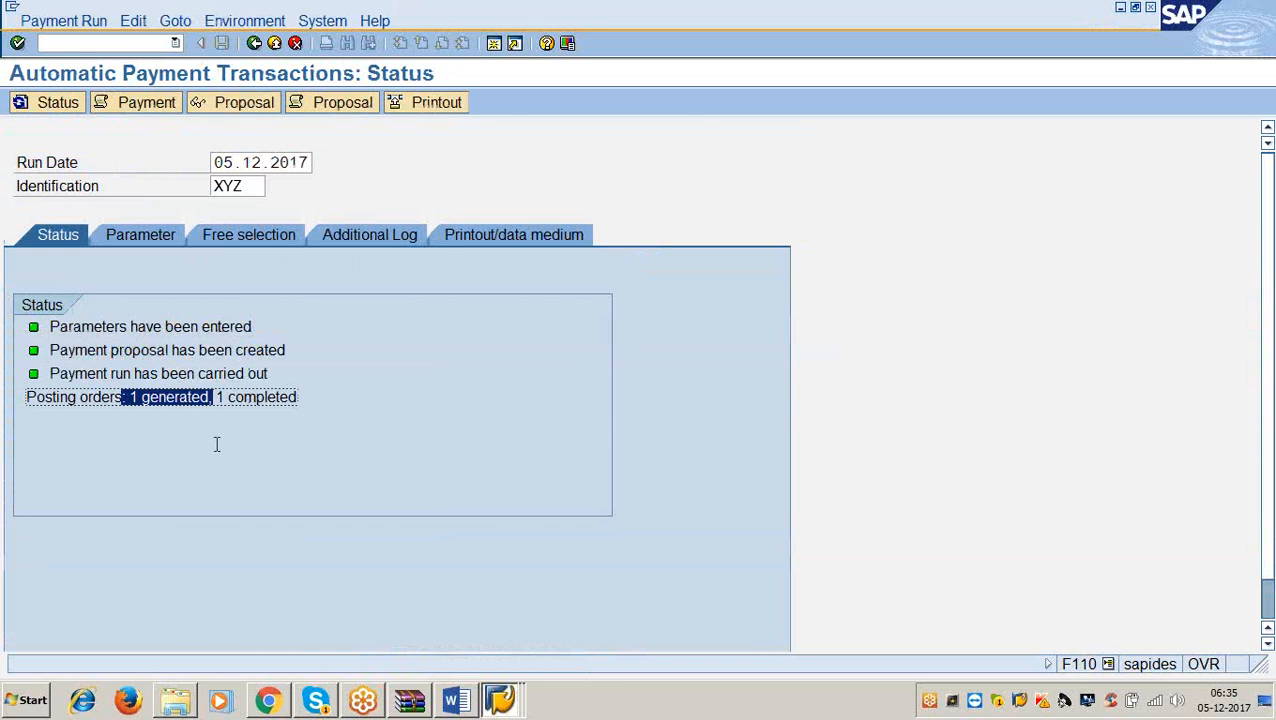
left_click(296, 397)
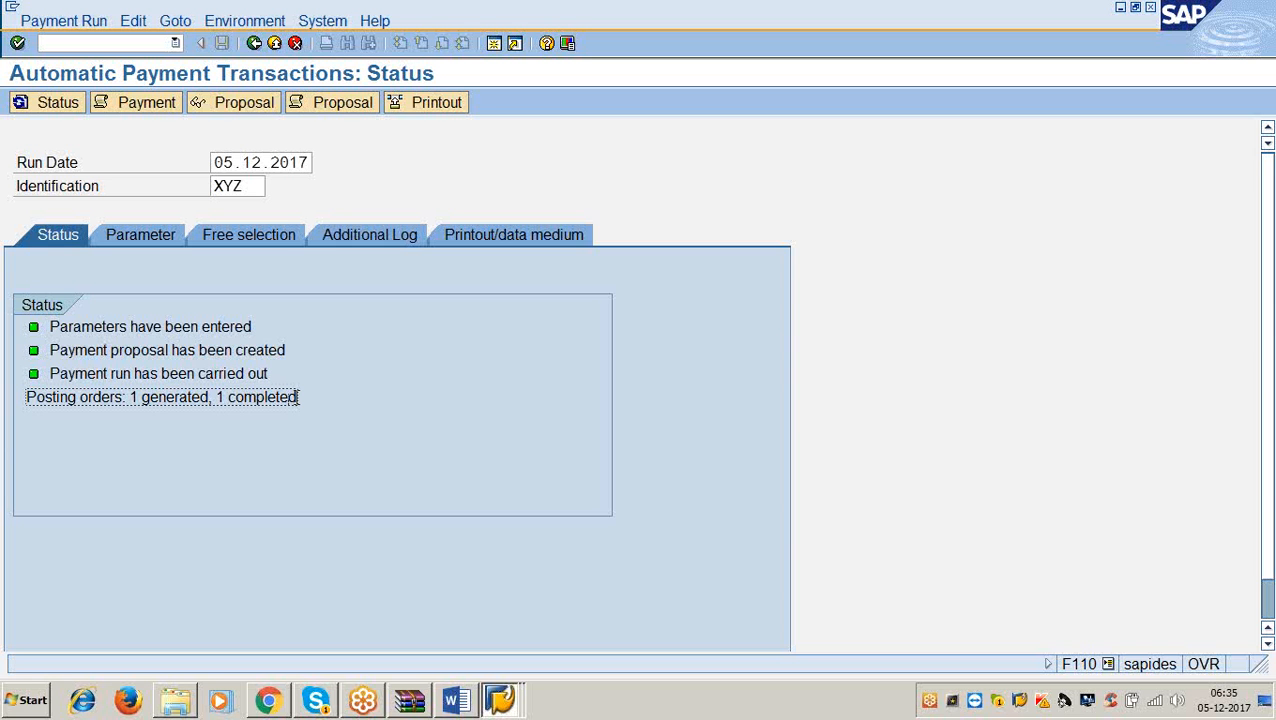
left_click(1273, 501)
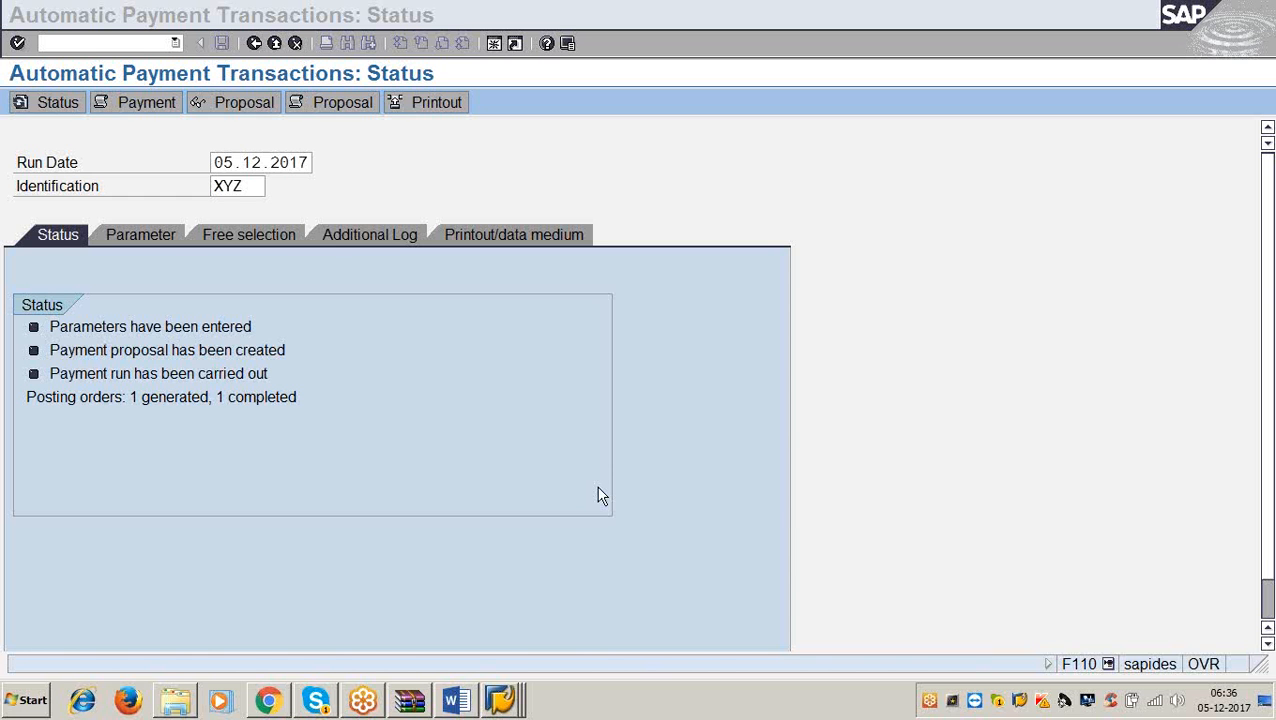
left_click(128, 400)
left_click_drag(128, 400, 320, 404)
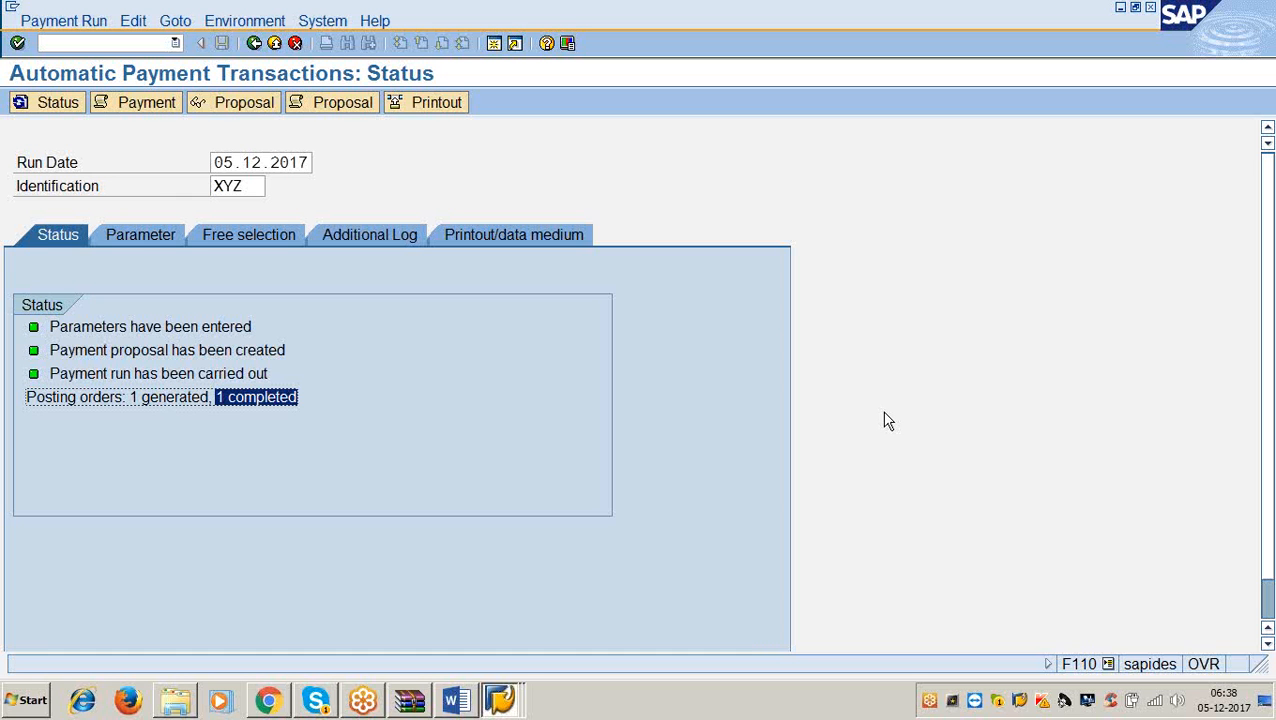
left_click(1056, 42)
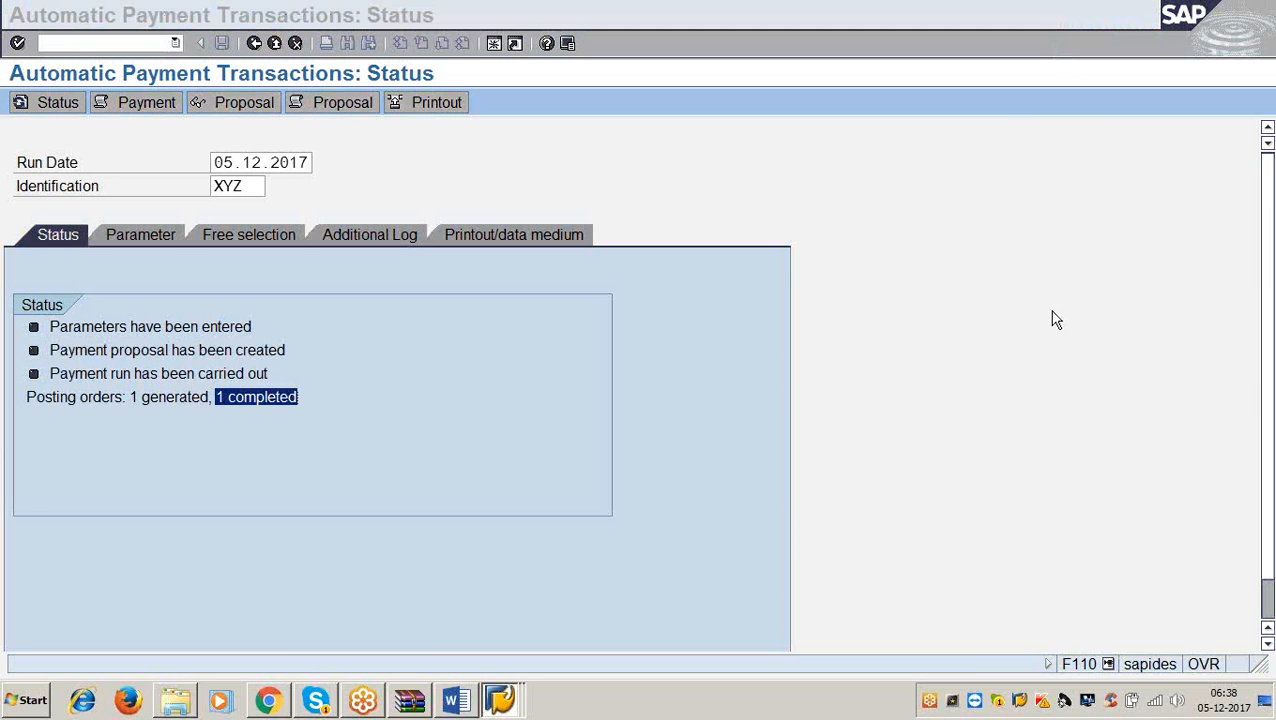